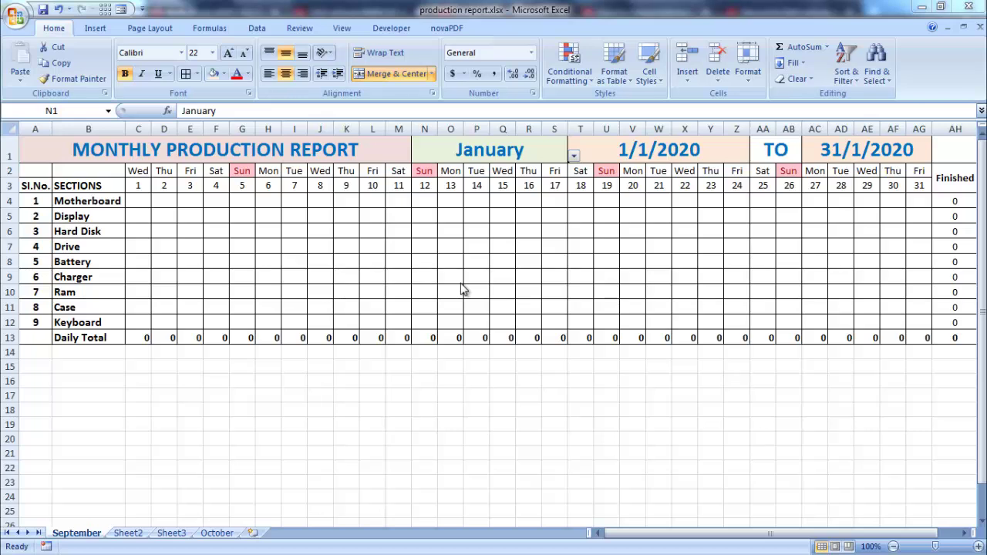
- Try February, May and August as the report month in the N1 dropdown
{"action": "left_click", "coordinate": [493, 152]}
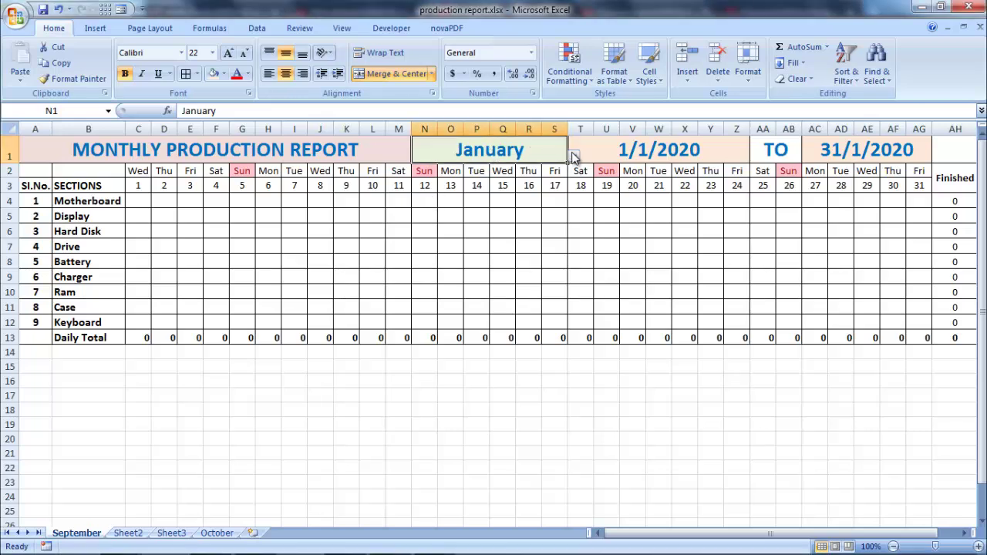
{"action": "left_click", "coordinate": [573, 158]}
{"action": "left_click", "coordinate": [504, 175]}
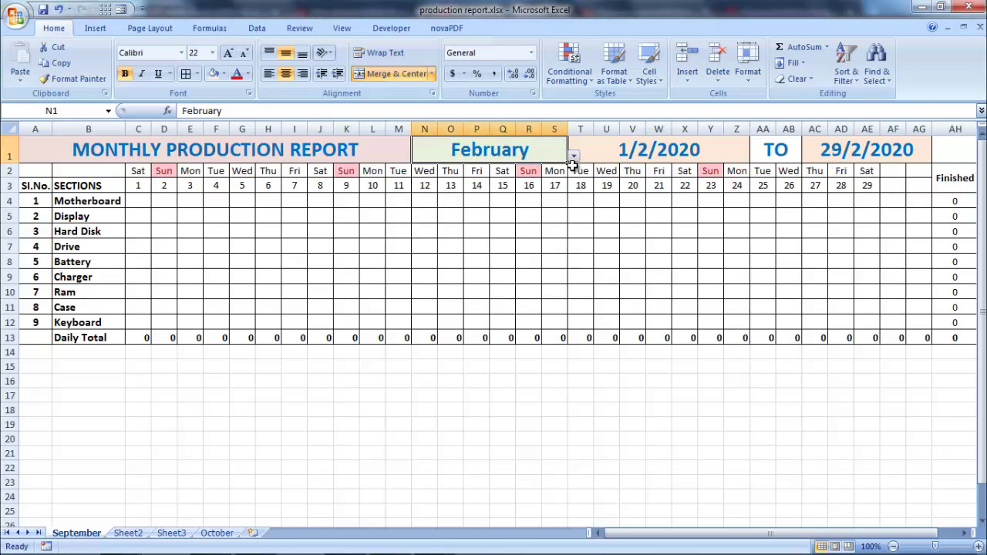
{"action": "left_click", "coordinate": [574, 158]}
{"action": "left_click", "coordinate": [491, 193]}
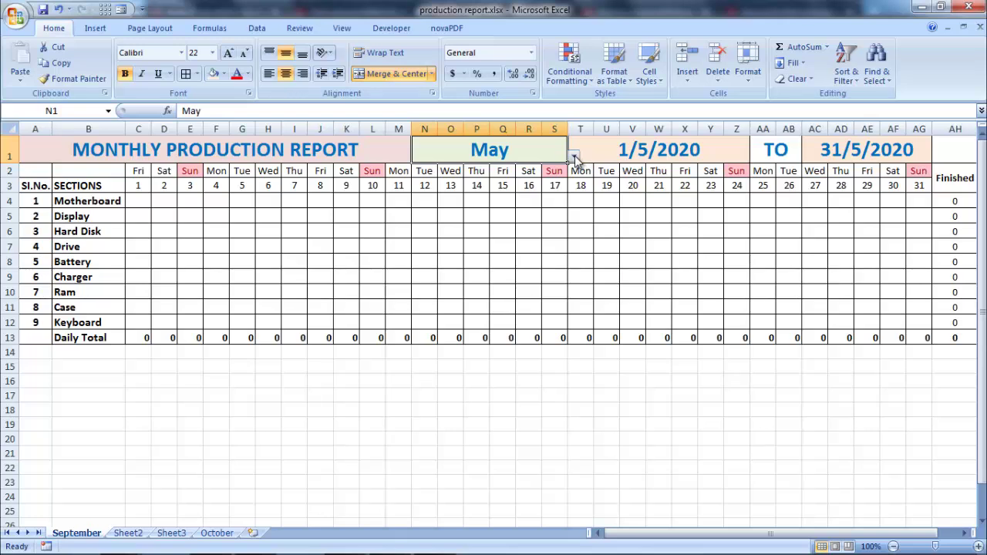
{"action": "left_click", "coordinate": [573, 158]}
{"action": "left_click", "coordinate": [501, 194]}
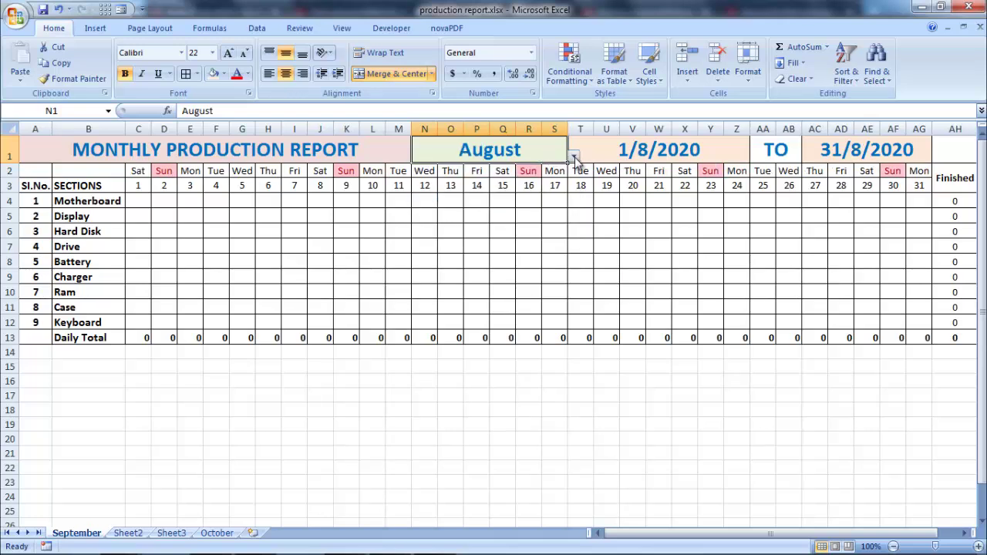
- Try October and August, then settle on September as the report month
{"action": "left_click", "coordinate": [573, 157]}
{"action": "left_click", "coordinate": [472, 214]}
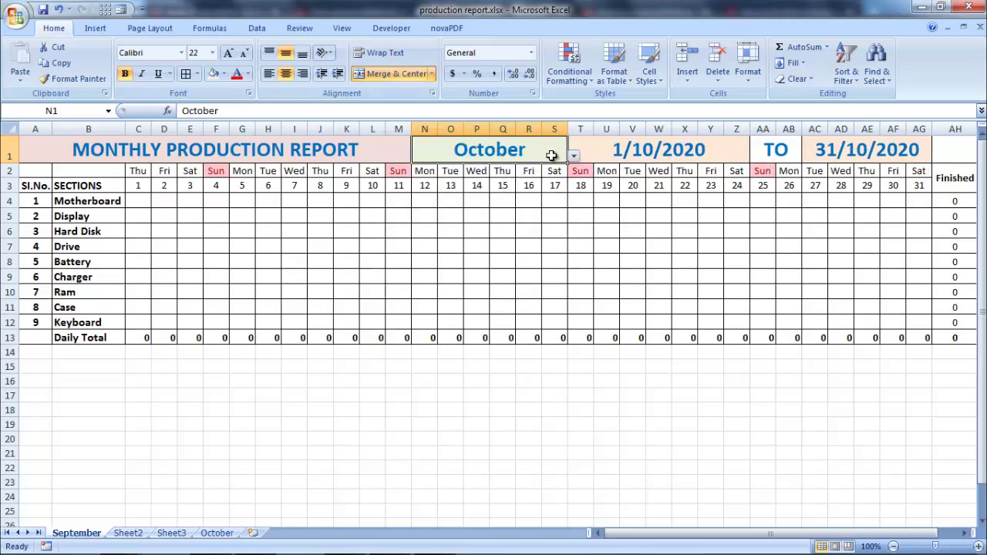
{"action": "left_click", "coordinate": [573, 157]}
{"action": "left_click", "coordinate": [488, 193]}
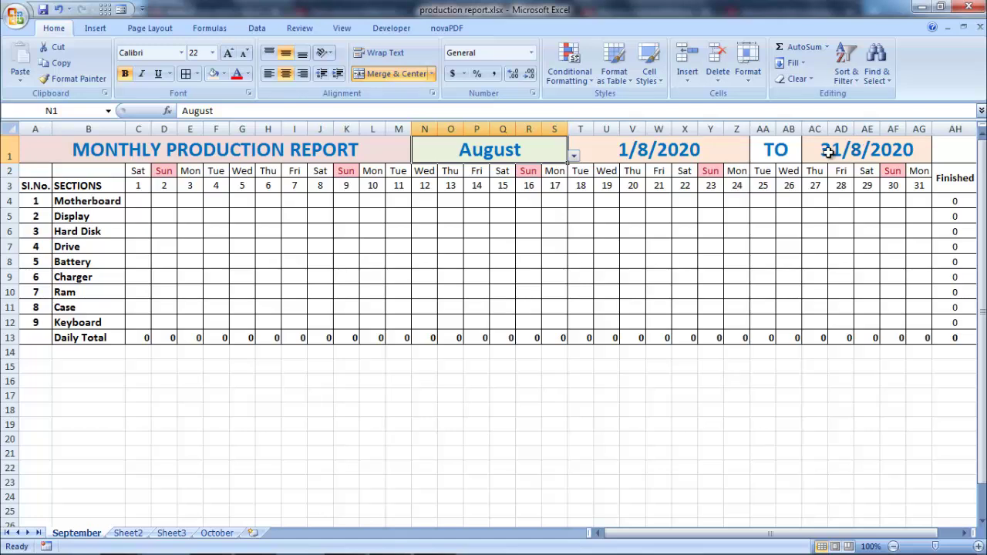
{"action": "left_click", "coordinate": [573, 156]}
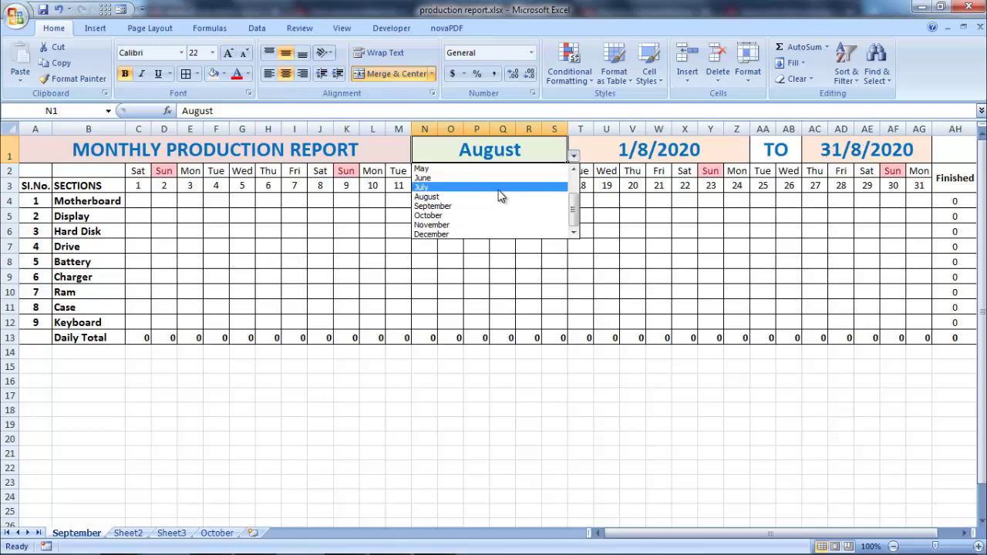
{"action": "left_click", "coordinate": [493, 206]}
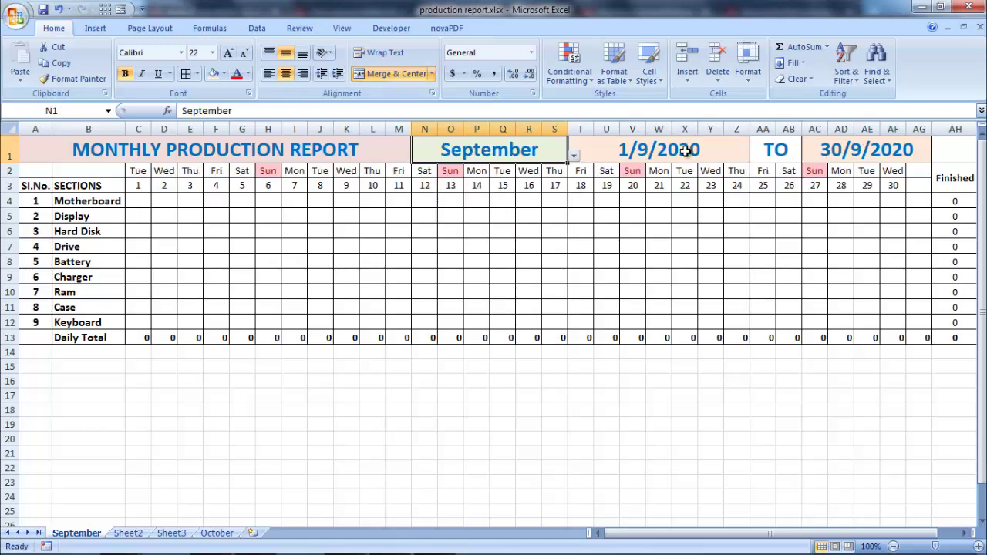
- Enter 50 Hard Disk units for day 1 in C6 and check the C13 Daily Total
{"action": "left_click", "coordinate": [146, 233]}
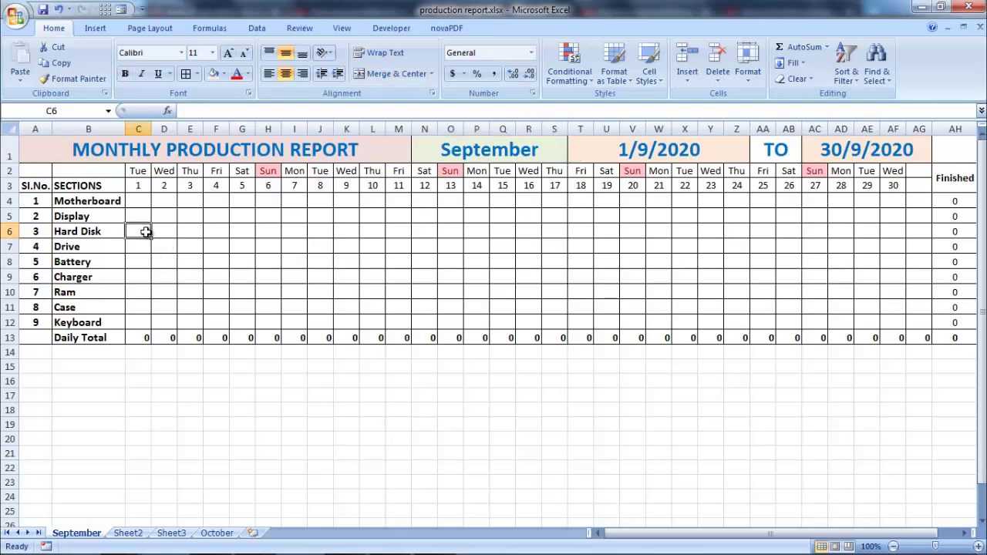
{"action": "type", "text": "50"}
{"action": "key", "text": "Return"}
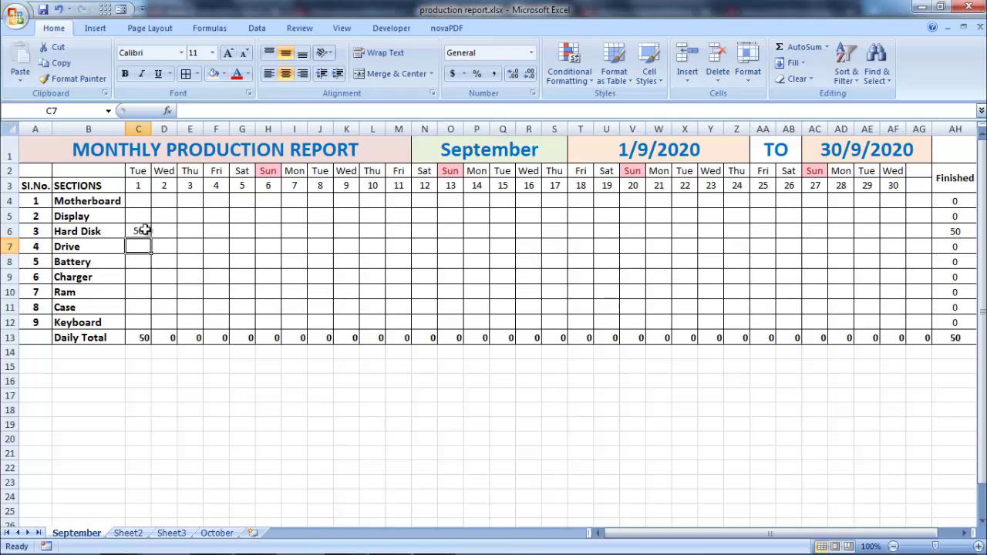
{"action": "left_click", "coordinate": [138, 230]}
{"action": "left_click", "coordinate": [141, 338]}
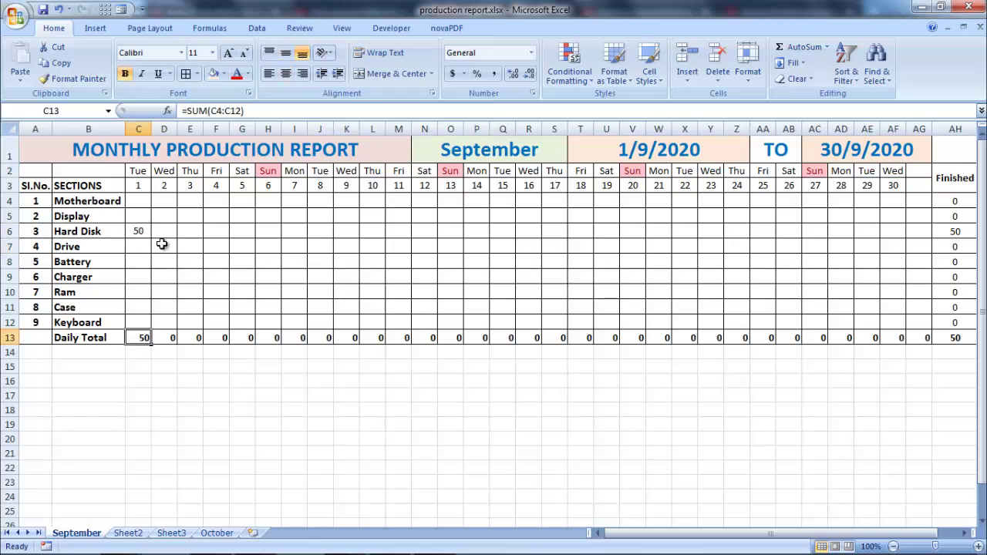
{"action": "key", "text": "ctrl+Up"}
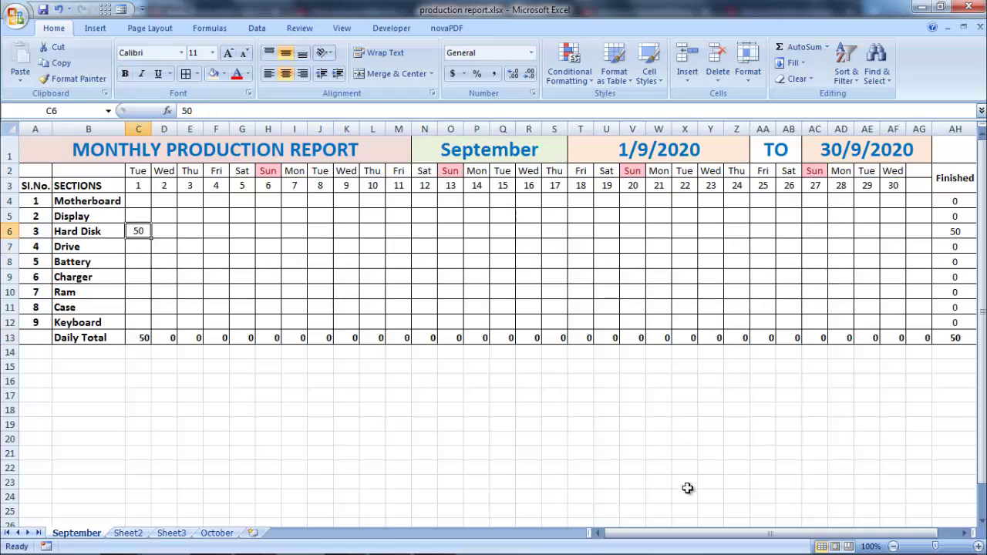
- Check the Hard Disk Finished, Ordered and Balance formulas at the end of row 6
{"action": "left_click_drag", "start_coordinate": [683, 531], "coordinate": [847, 223]}
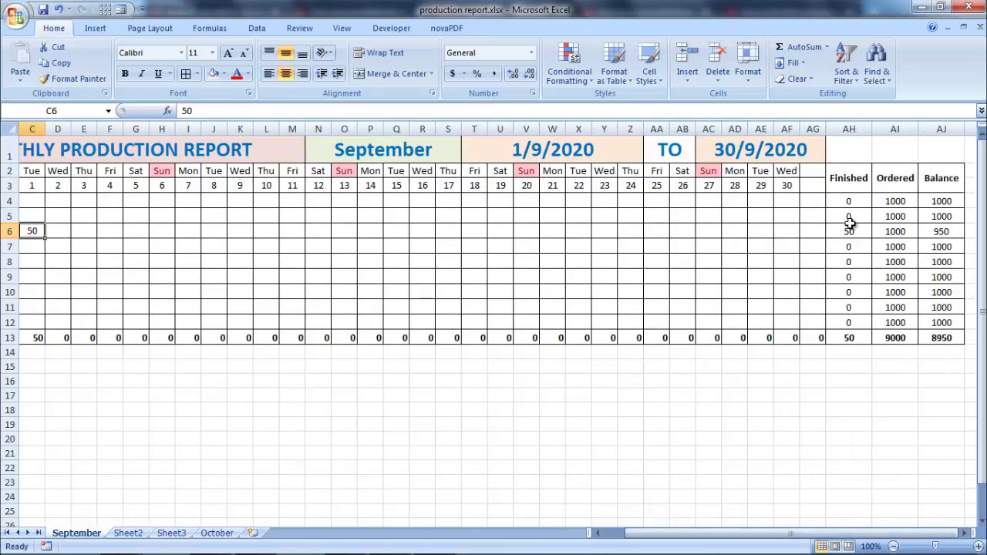
{"action": "left_click", "coordinate": [847, 229]}
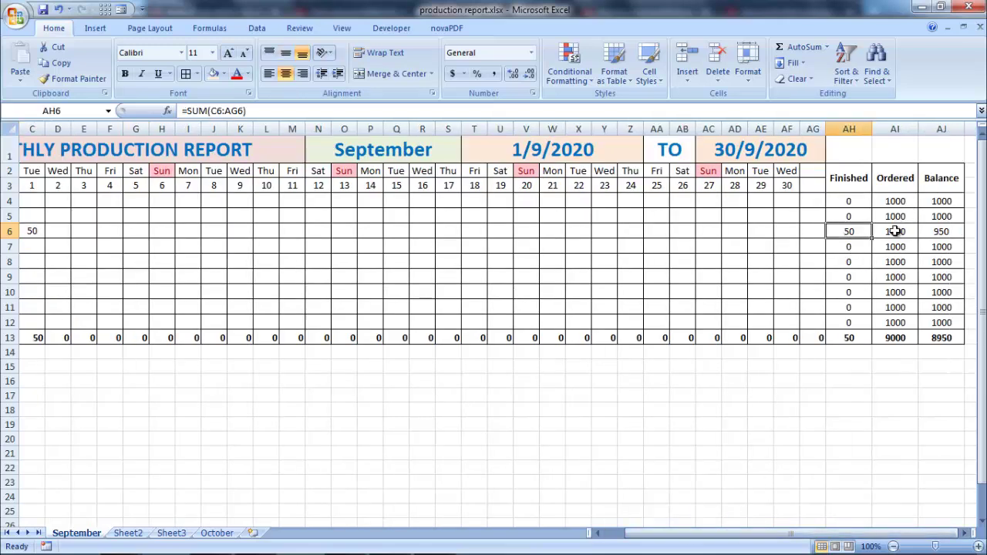
{"action": "left_click", "coordinate": [895, 231]}
{"action": "left_click", "coordinate": [943, 231]}
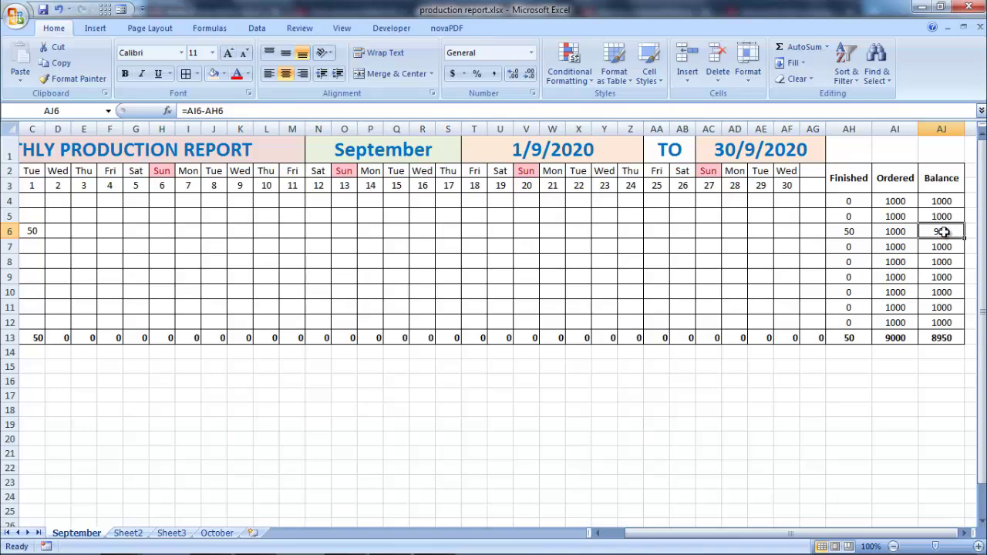
{"action": "left_click", "coordinate": [910, 235]}
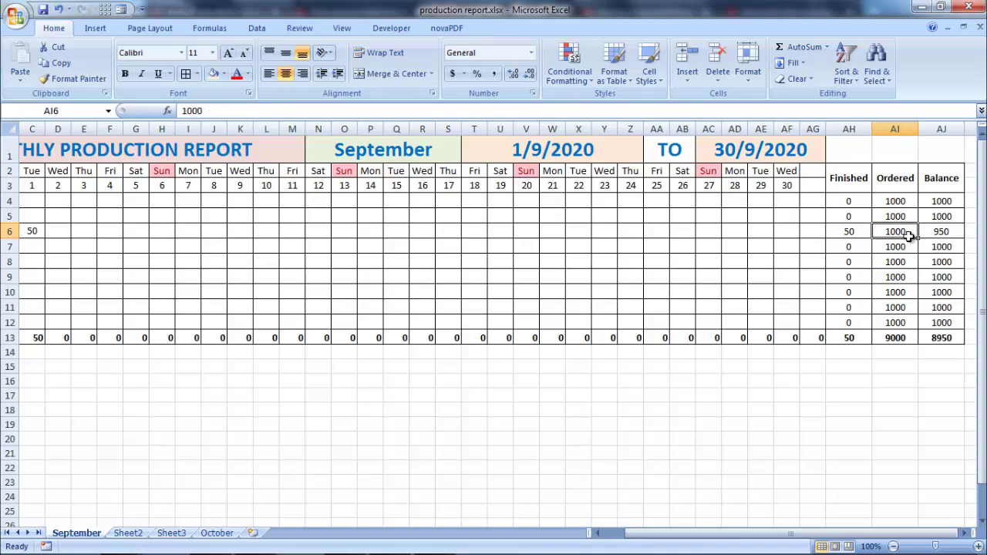
{"action": "key", "text": "Left"}
{"action": "key", "text": "Left"}
{"action": "key", "text": "Left"}
{"action": "key", "text": "Left"}
{"action": "key", "text": "Left"}
{"action": "key", "text": "Left"}
{"action": "key", "text": "Left"}
{"action": "key", "text": "Left"}
{"action": "key", "text": "Left"}
{"action": "key", "text": "Left"}
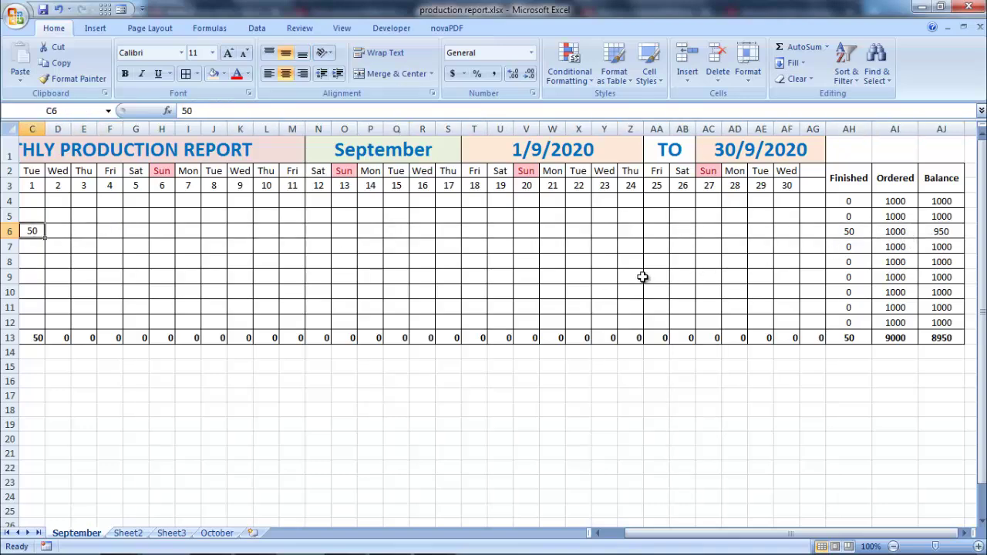
{"action": "key", "text": "Left"}
{"action": "key", "text": "Left"}
{"action": "key", "text": "Right"}
{"action": "key", "text": "Right"}
{"action": "key", "text": "Right"}
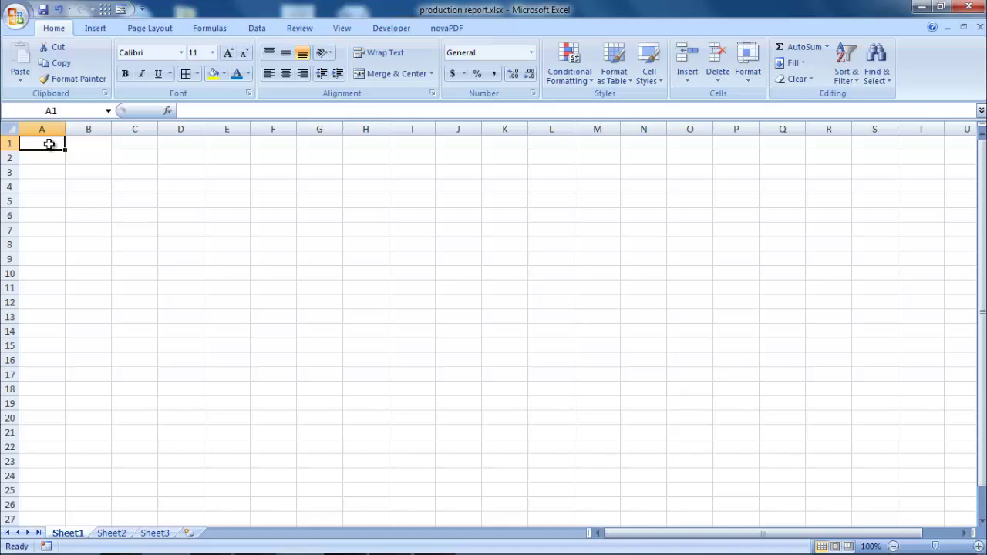
- Select cells A1 through M1 on the blank Sheet1 for the title
{"action": "left_click_drag", "start_coordinate": [48, 144], "coordinate": [87, 145]}
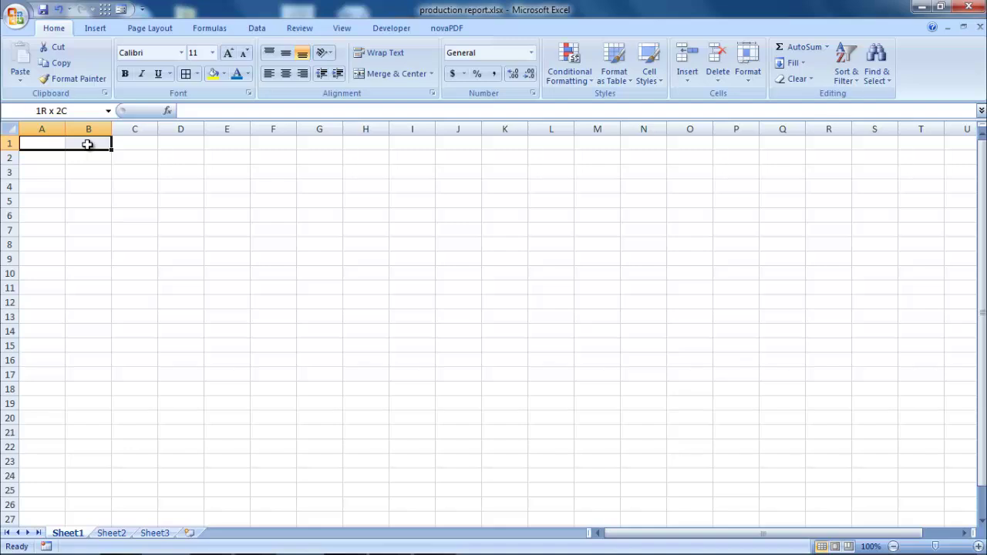
{"action": "left_click_drag", "start_coordinate": [87, 145], "coordinate": [602, 149]}
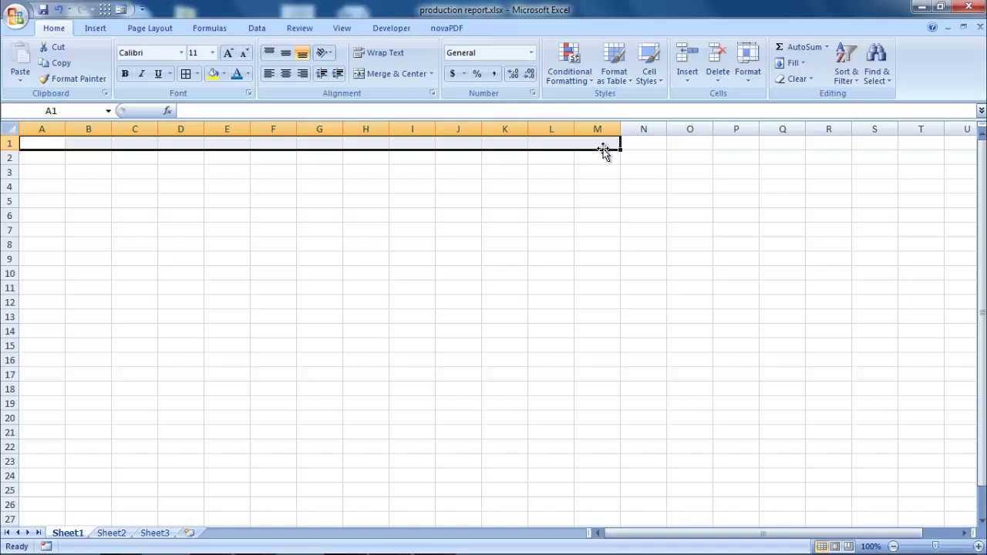
- Merge and centre A1:M1 and enter the title MONTHLY PRODUCTION REPORT
{"action": "left_click", "coordinate": [388, 74]}
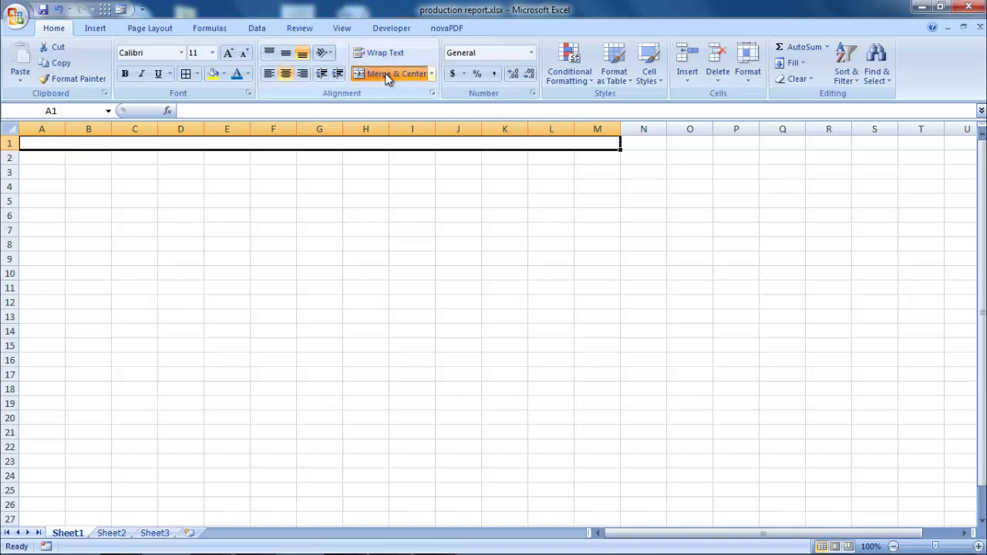
{"action": "type", "text": "MO"}
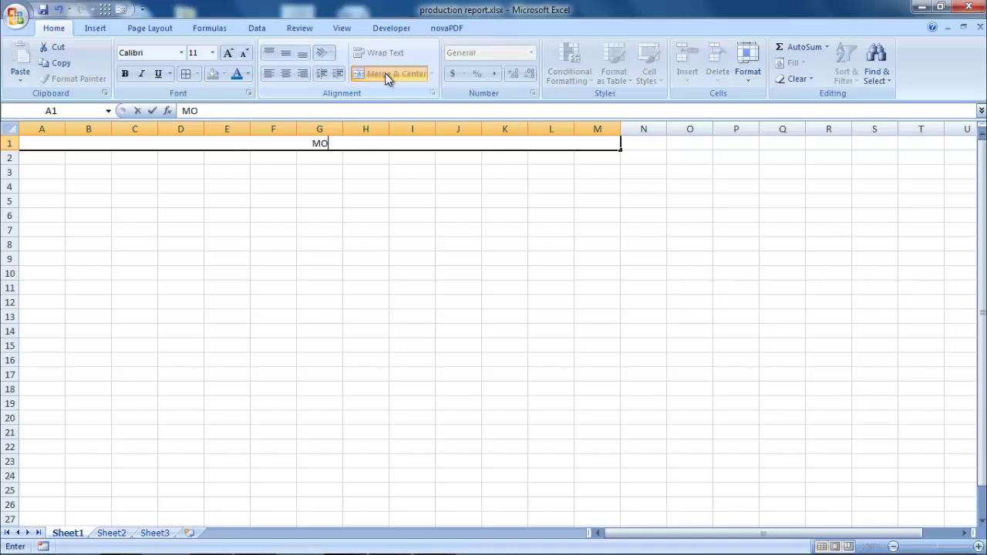
{"action": "type", "text": "NTHLY PRO"}
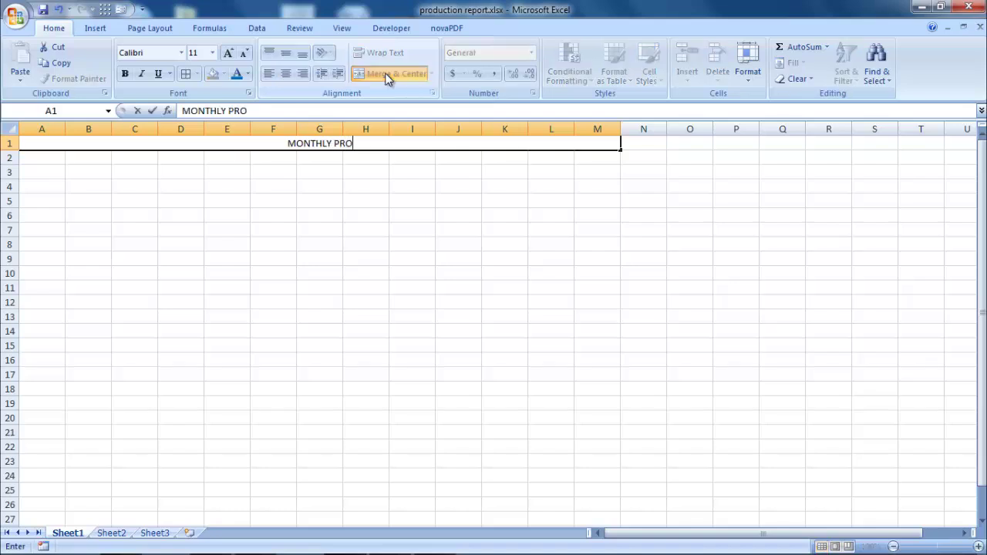
{"action": "type", "text": "DUCTION R"}
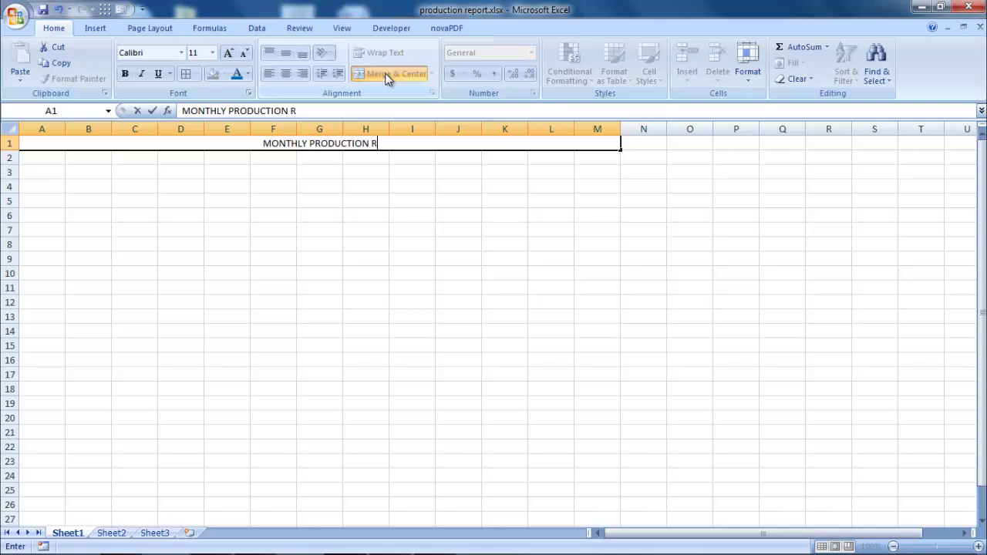
{"action": "type", "text": "EPORT"}
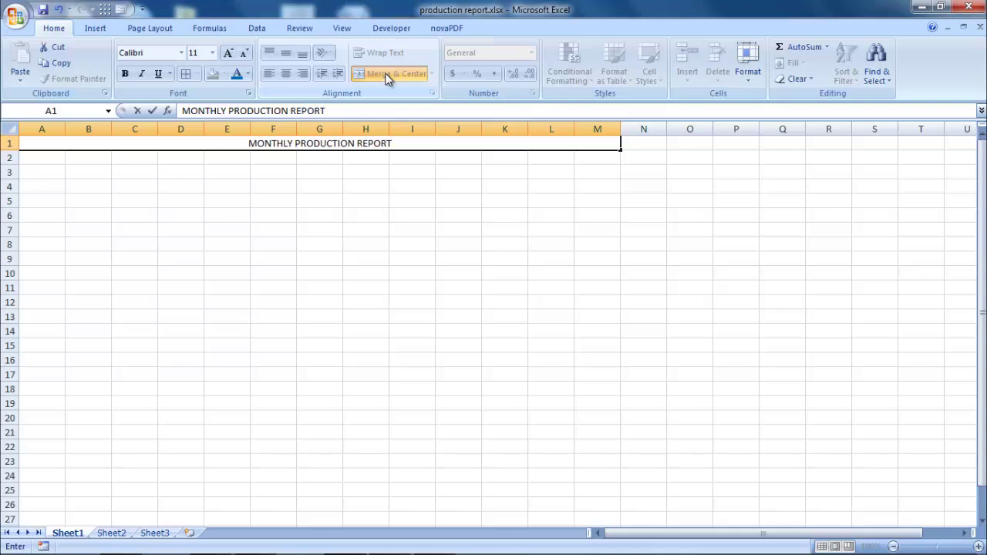
{"action": "left_click", "coordinate": [644, 141]}
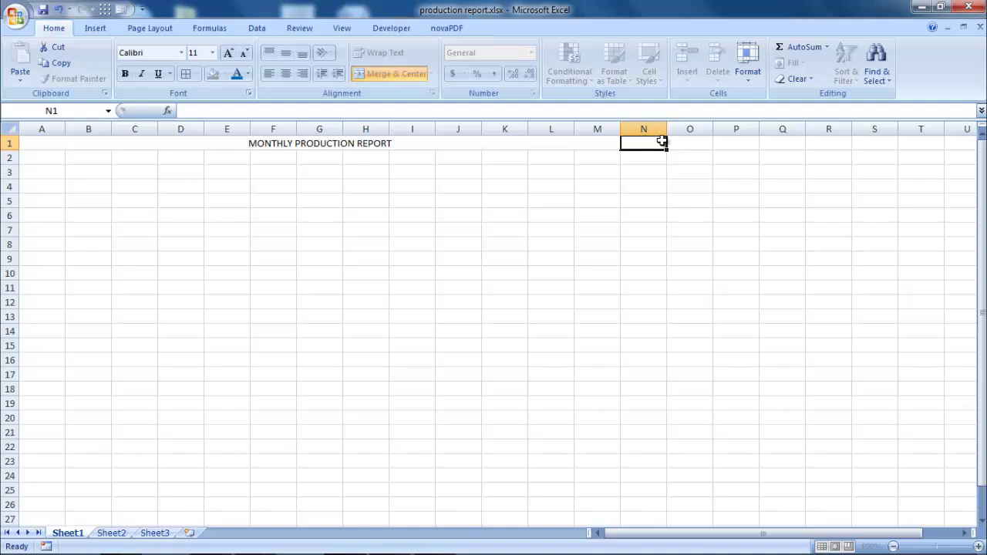
{"action": "left_click_drag", "start_coordinate": [644, 141], "coordinate": [857, 146]}
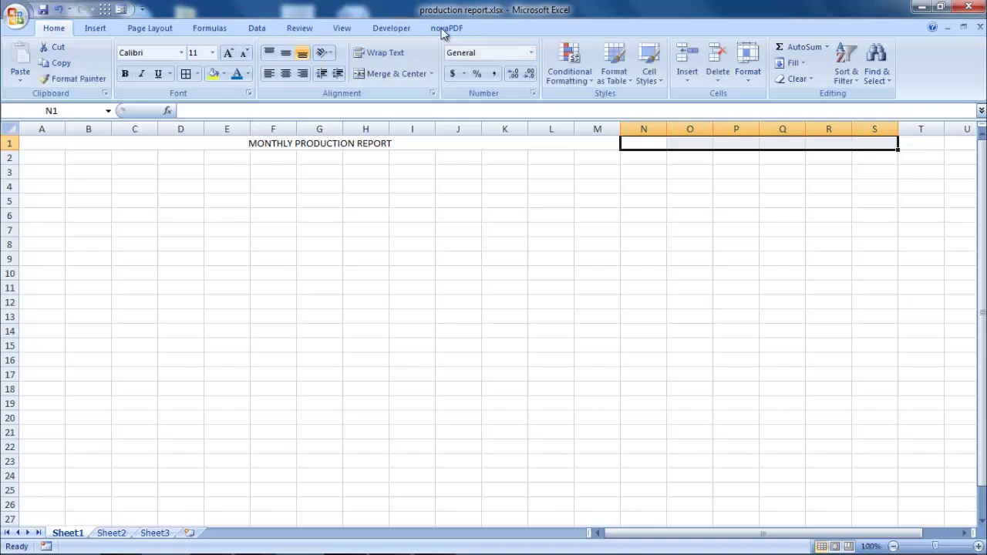
- Merge and centre N1:S1 and T1:Z1 into single cells
{"action": "left_click", "coordinate": [400, 73]}
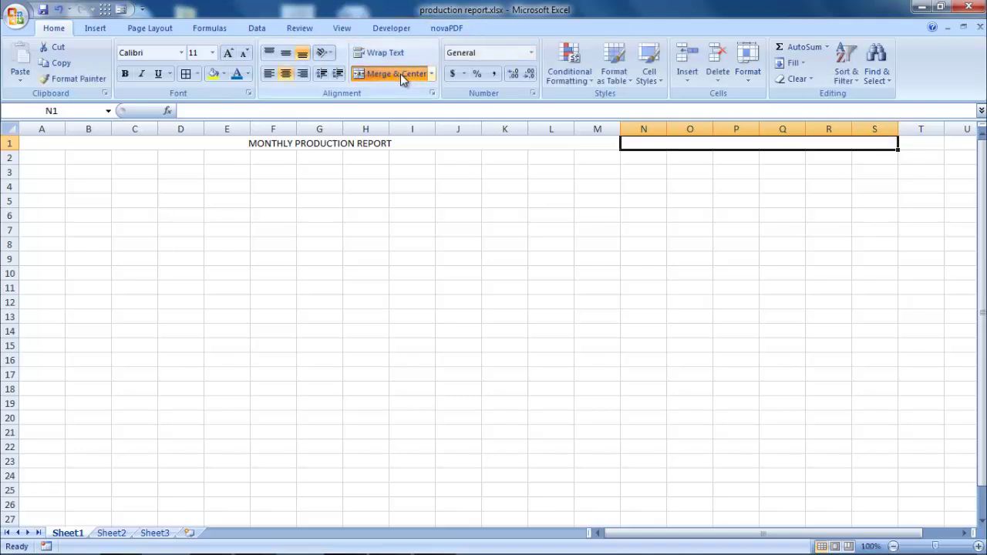
{"action": "left_click", "coordinate": [919, 144]}
{"action": "mouse_move", "coordinate": [919, 145]}
{"action": "left_mouse_down"}
{"action": "mouse_move", "coordinate": [947, 146]}
{"action": "mouse_move", "coordinate": [840, 142]}
{"action": "left_mouse_up"}
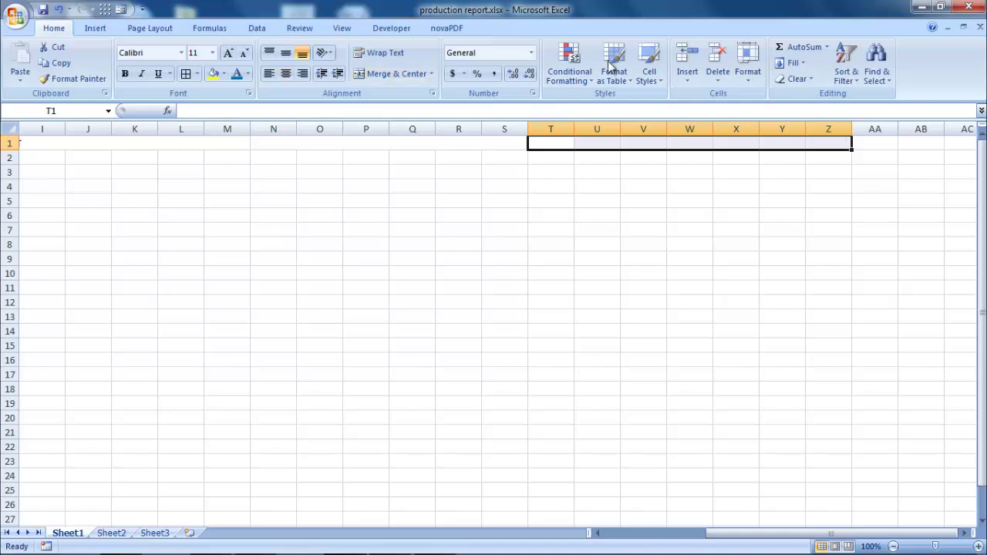
{"action": "left_click", "coordinate": [386, 72]}
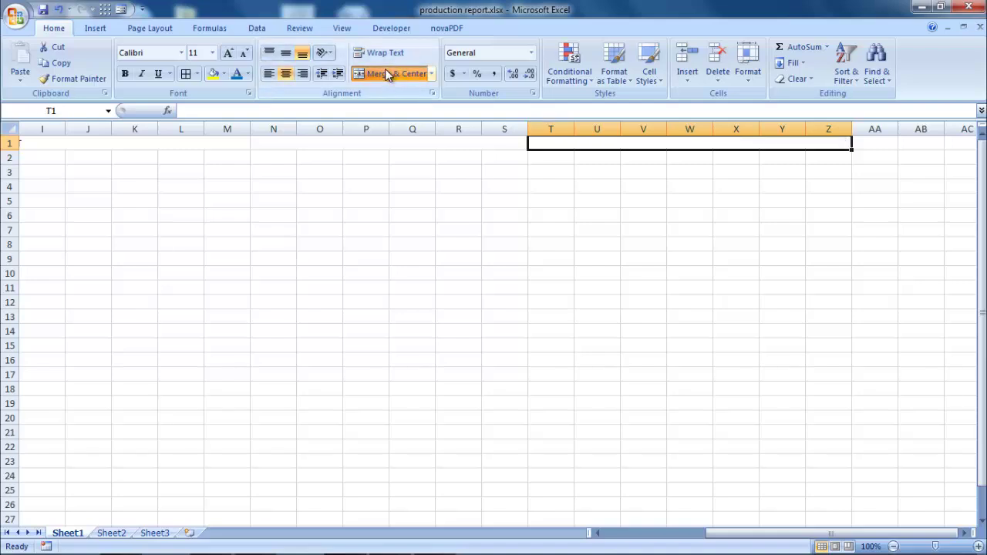
- Merge AA1:AB1 and enter the label TO
{"action": "left_click", "coordinate": [867, 142]}
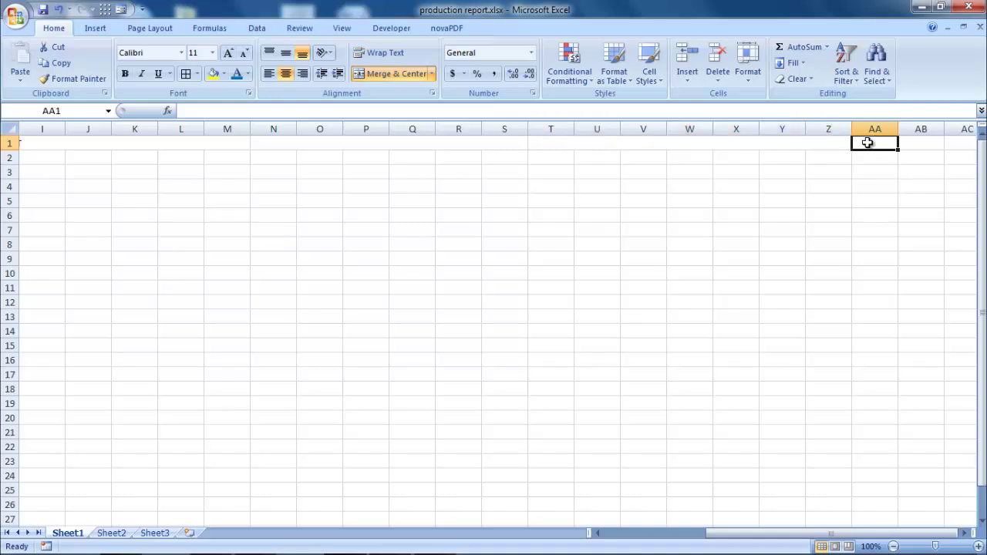
{"action": "left_click_drag", "start_coordinate": [867, 143], "coordinate": [904, 139]}
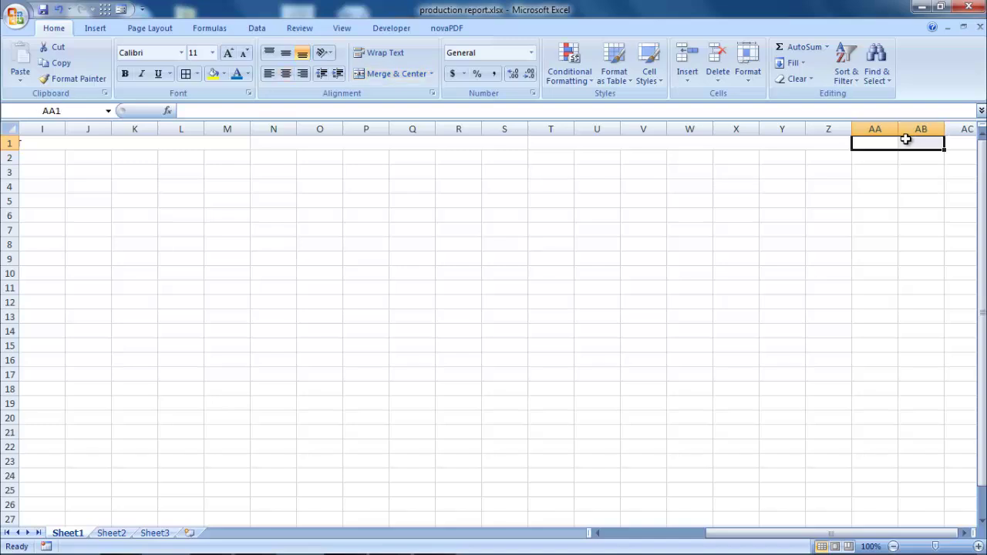
{"action": "left_click", "coordinate": [393, 75]}
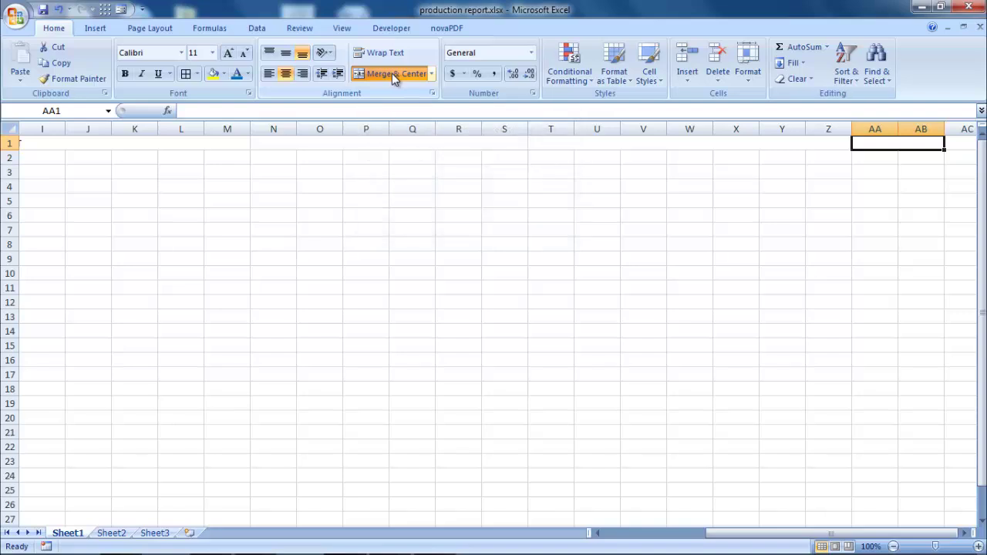
{"action": "type", "text": "TO"}
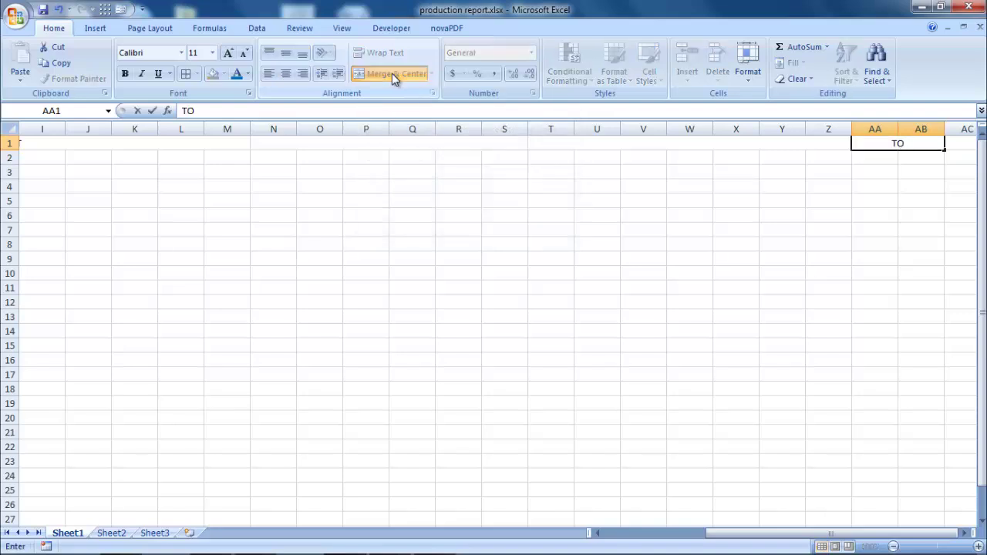
- Merge and centre AC1:AG1 into one cell
{"action": "left_click", "coordinate": [954, 143]}
{"action": "left_click_drag", "start_coordinate": [954, 142], "coordinate": [973, 145]}
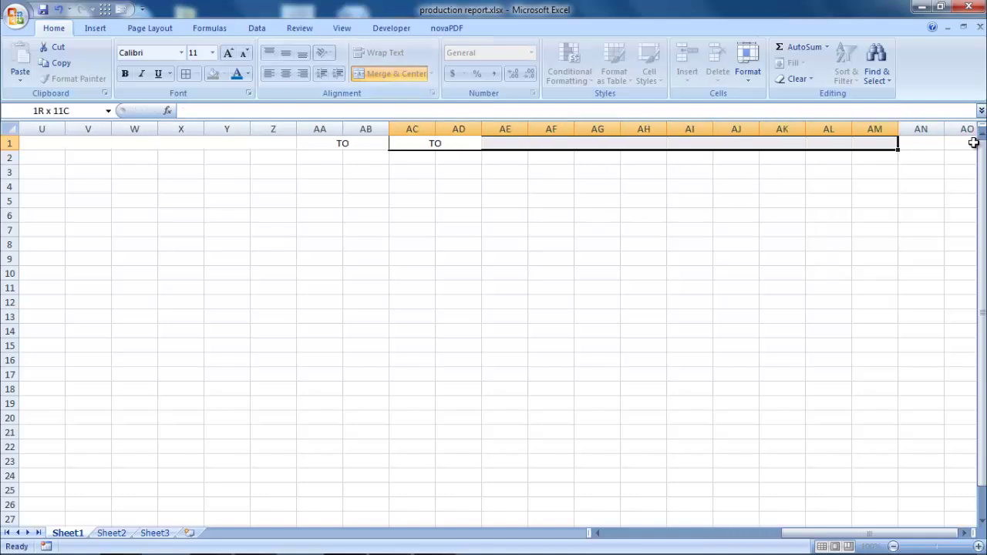
{"action": "left_click_drag", "start_coordinate": [974, 145], "coordinate": [623, 134]}
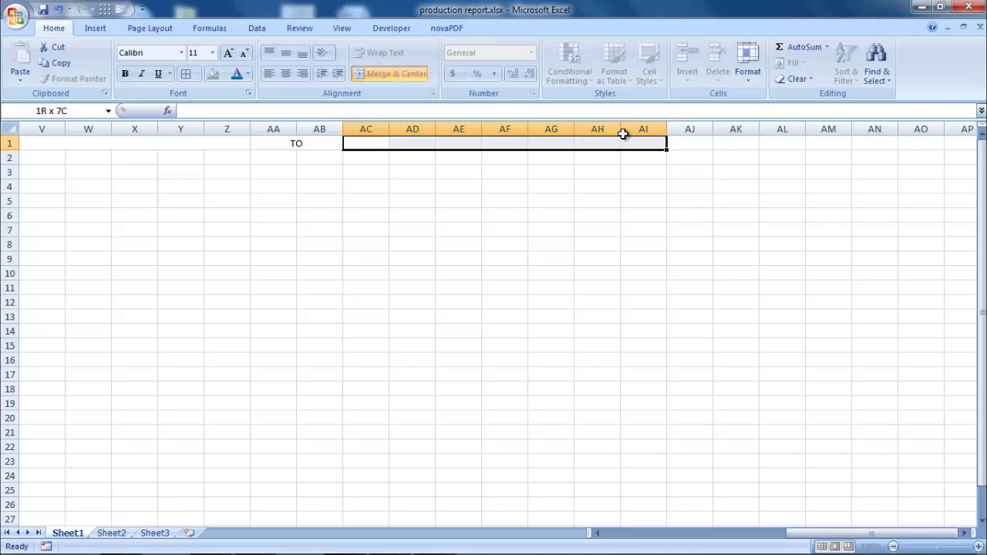
{"action": "left_click_drag", "start_coordinate": [623, 134], "coordinate": [537, 135]}
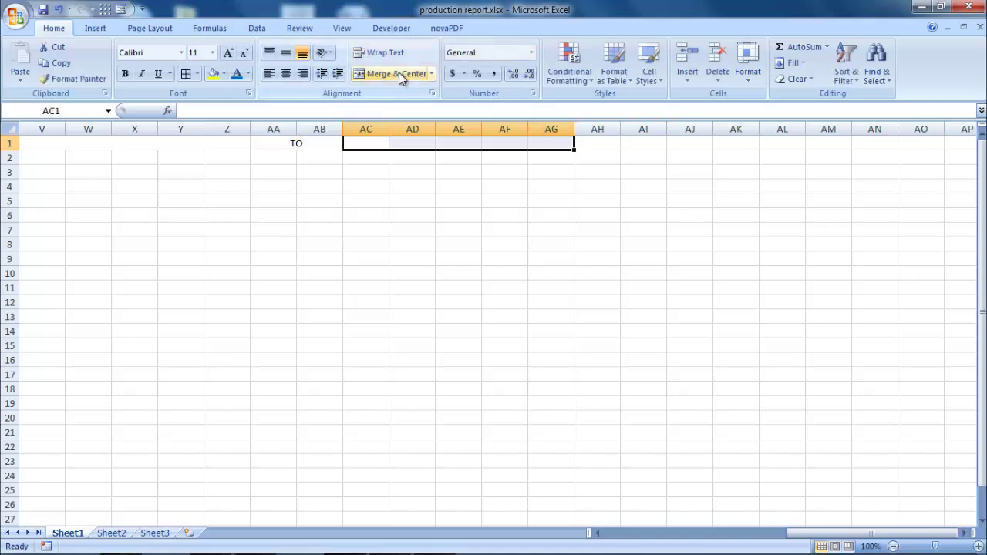
{"action": "left_click", "coordinate": [398, 72]}
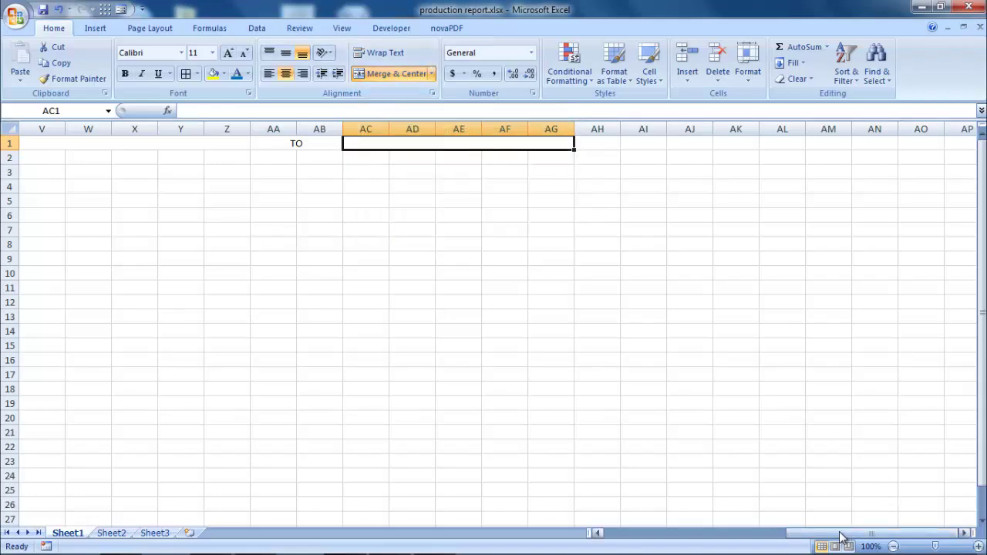
{"action": "left_click_drag", "start_coordinate": [837, 533], "coordinate": [646, 542]}
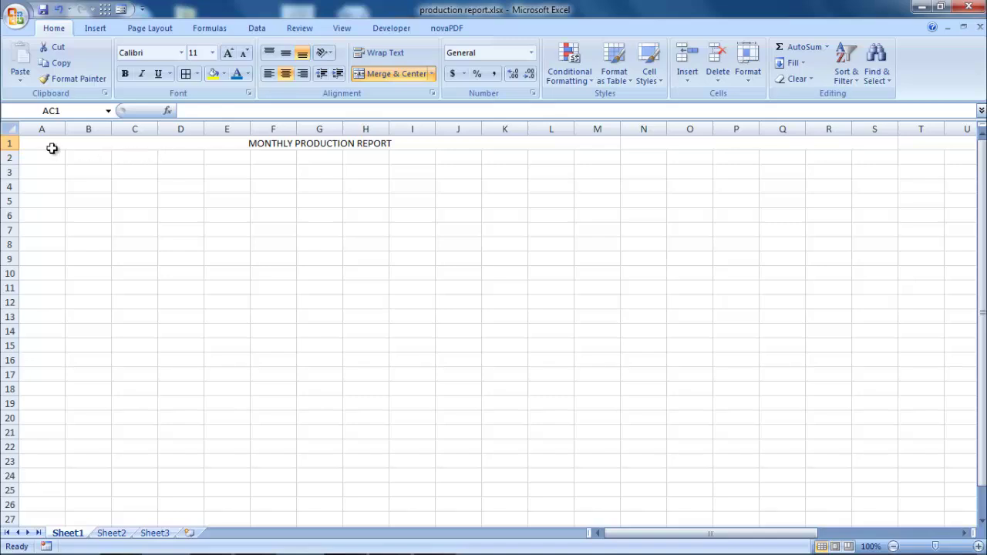
- Apply All Borders to the row 1 cells from A1 through AG1
{"action": "left_click", "coordinate": [48, 140]}
{"action": "mouse_move", "coordinate": [48, 140]}
{"action": "left_mouse_down"}
{"action": "mouse_move", "coordinate": [828, 151]}
{"action": "mouse_move", "coordinate": [979, 142]}
{"action": "left_mouse_up"}
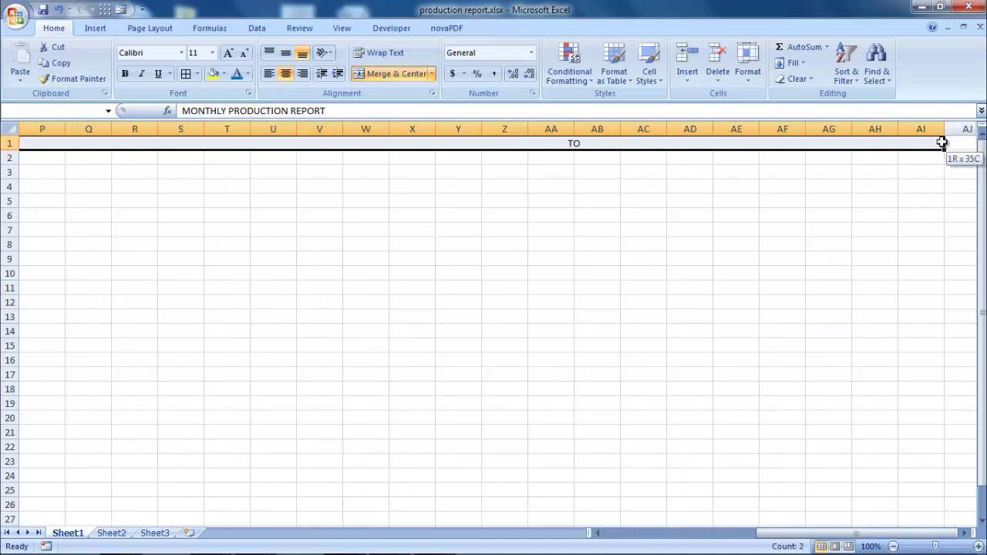
{"action": "mouse_move", "coordinate": [979, 142]}
{"action": "left_mouse_down"}
{"action": "mouse_move", "coordinate": [234, 137]}
{"action": "mouse_move", "coordinate": [350, 142]}
{"action": "left_mouse_up"}
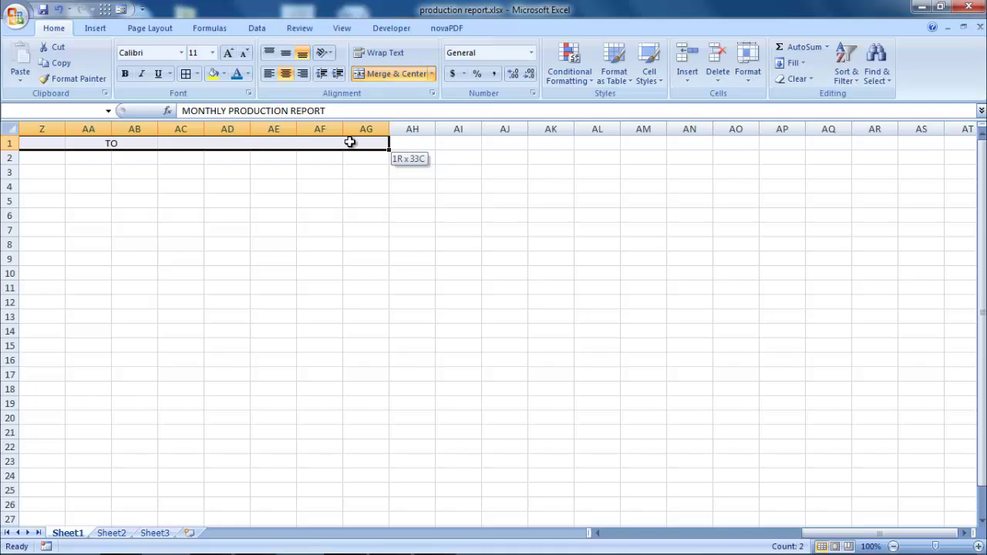
{"action": "left_click_drag", "start_coordinate": [350, 142], "coordinate": [348, 141]}
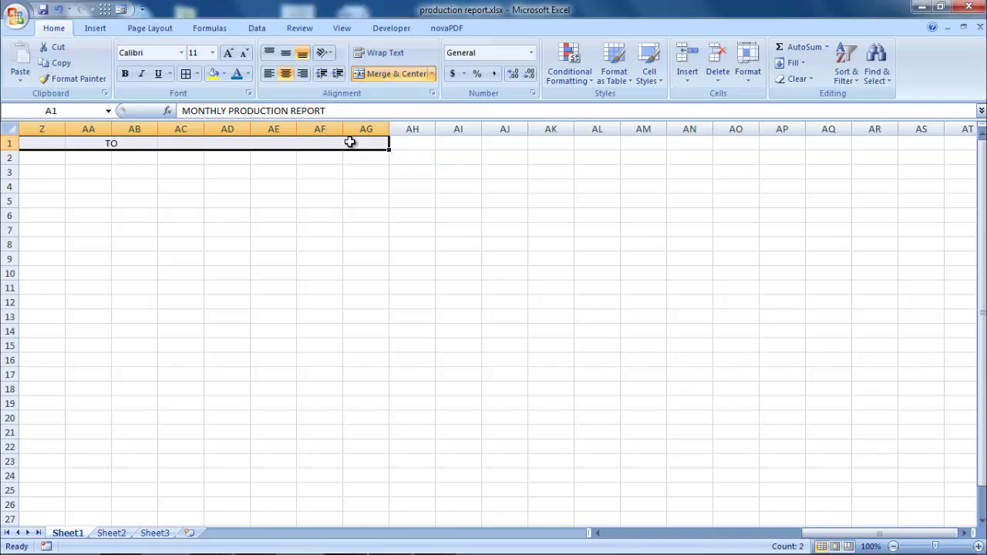
{"action": "left_click", "coordinate": [198, 75]}
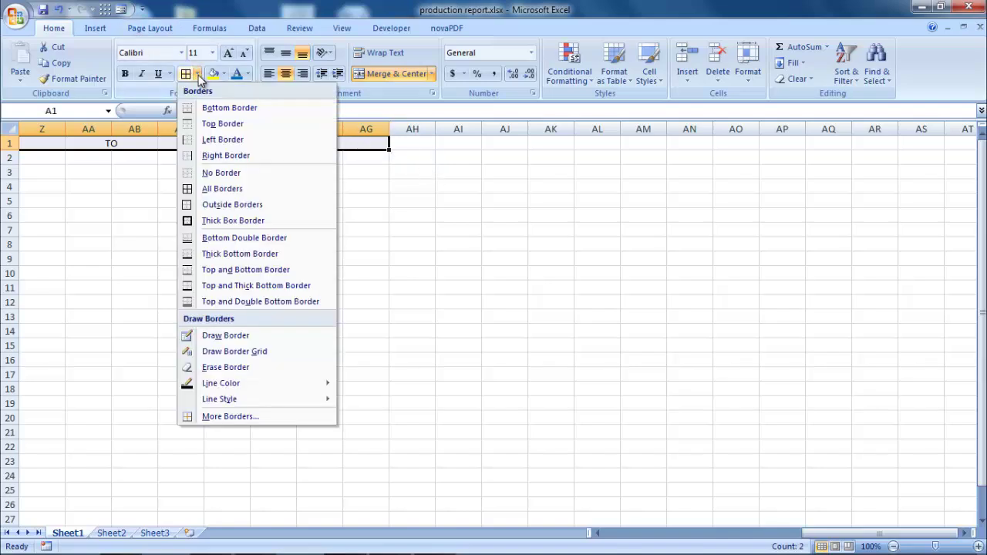
{"action": "left_click", "coordinate": [229, 192]}
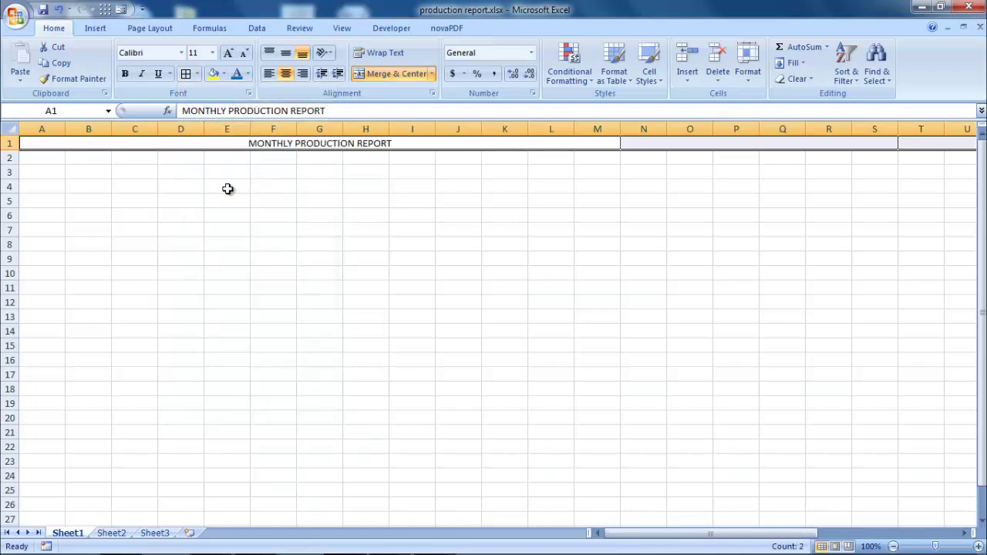
- Set the MONTHLY PRODUCTION REPORT title font size to 22
{"action": "left_click", "coordinate": [229, 54]}
{"action": "left_click", "coordinate": [229, 54]}
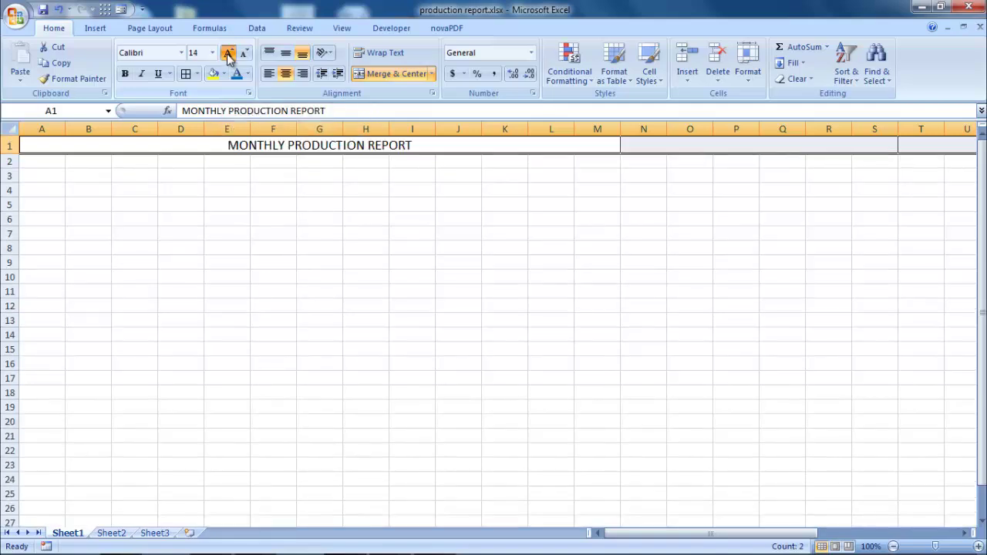
{"action": "left_click", "coordinate": [229, 54]}
{"action": "left_click", "coordinate": [229, 54]}
{"action": "left_click", "coordinate": [229, 54]}
{"action": "left_click", "coordinate": [229, 54]}
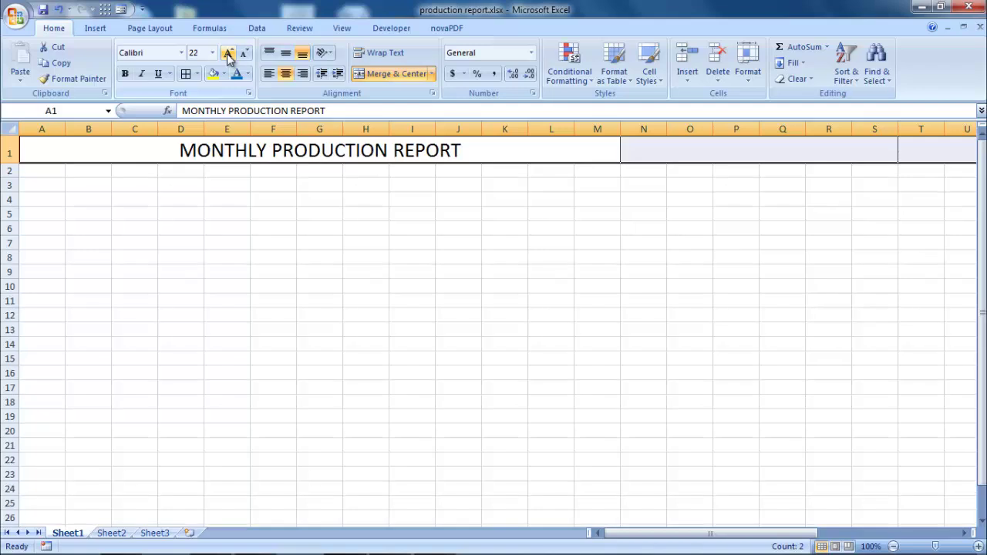
{"action": "left_click", "coordinate": [229, 54]}
{"action": "left_click", "coordinate": [229, 54]}
{"action": "left_click", "coordinate": [243, 54]}
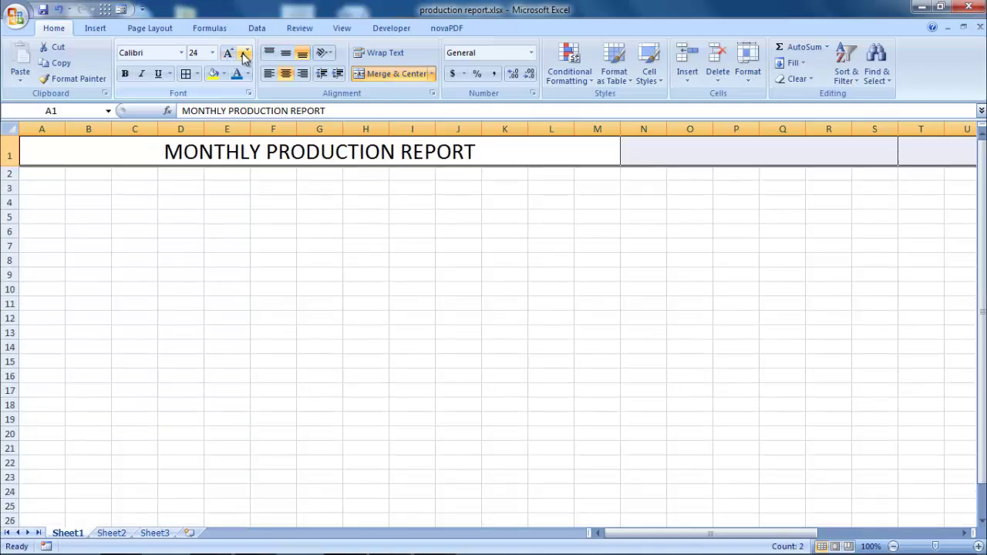
{"action": "left_click", "coordinate": [244, 54]}
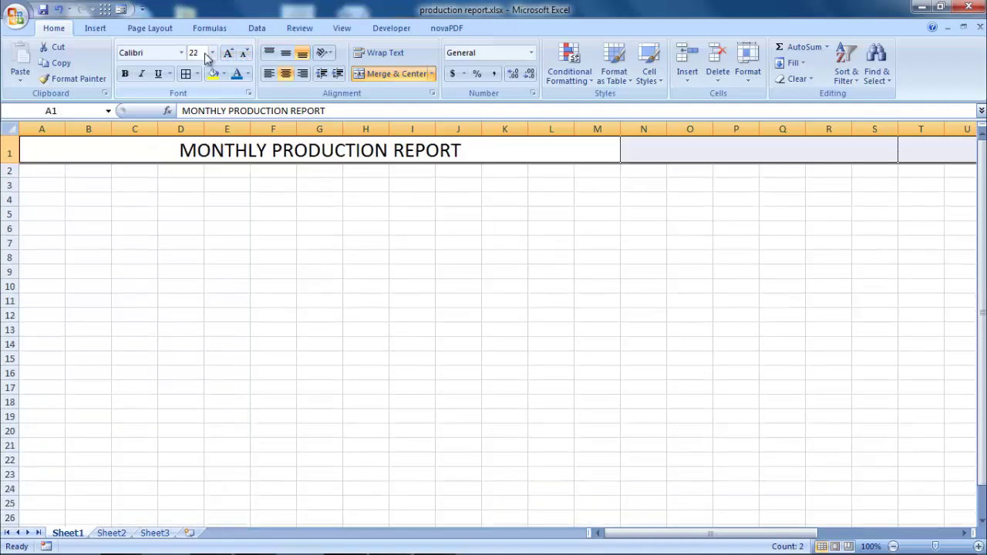
- Make the title middle-aligned, blue and bold
{"action": "left_click", "coordinate": [285, 53]}
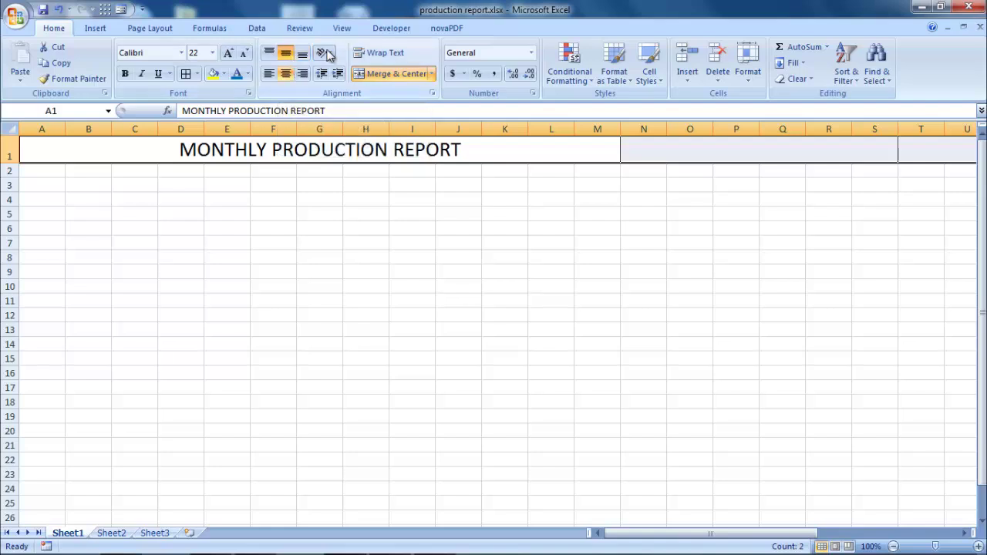
{"action": "left_click", "coordinate": [236, 77]}
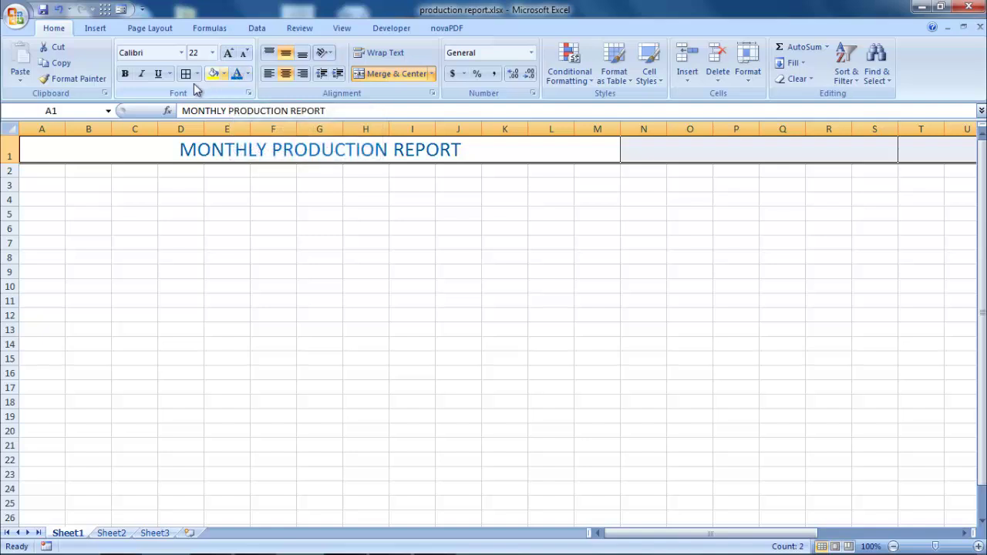
{"action": "left_click", "coordinate": [125, 75]}
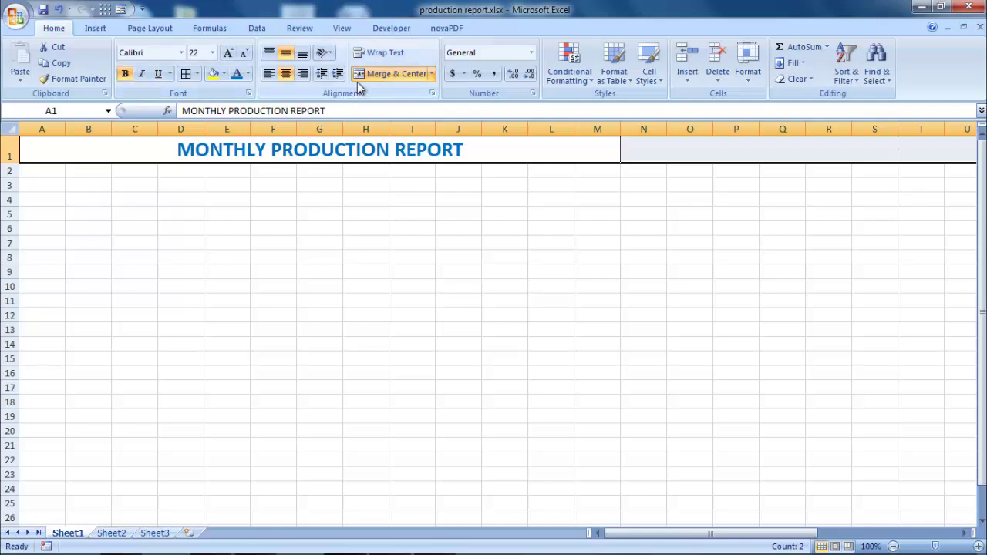
{"action": "left_click", "coordinate": [38, 170]}
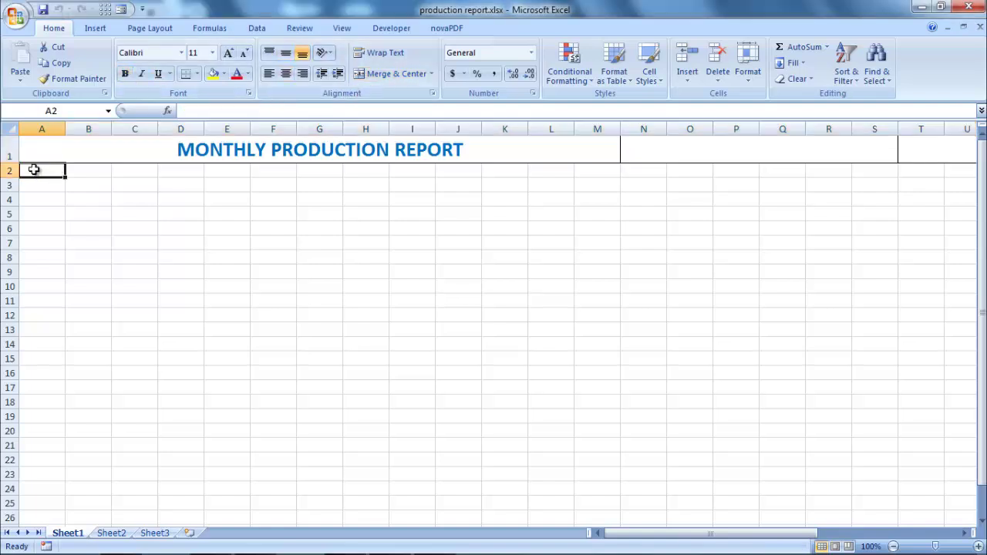
- Set the width of columns A through AG to 4.43
{"action": "mouse_move", "coordinate": [34, 170]}
{"action": "left_mouse_down"}
{"action": "mouse_move", "coordinate": [362, 170]}
{"action": "mouse_move", "coordinate": [738, 152]}
{"action": "mouse_move", "coordinate": [923, 173]}
{"action": "mouse_move", "coordinate": [880, 173]}
{"action": "left_mouse_up"}
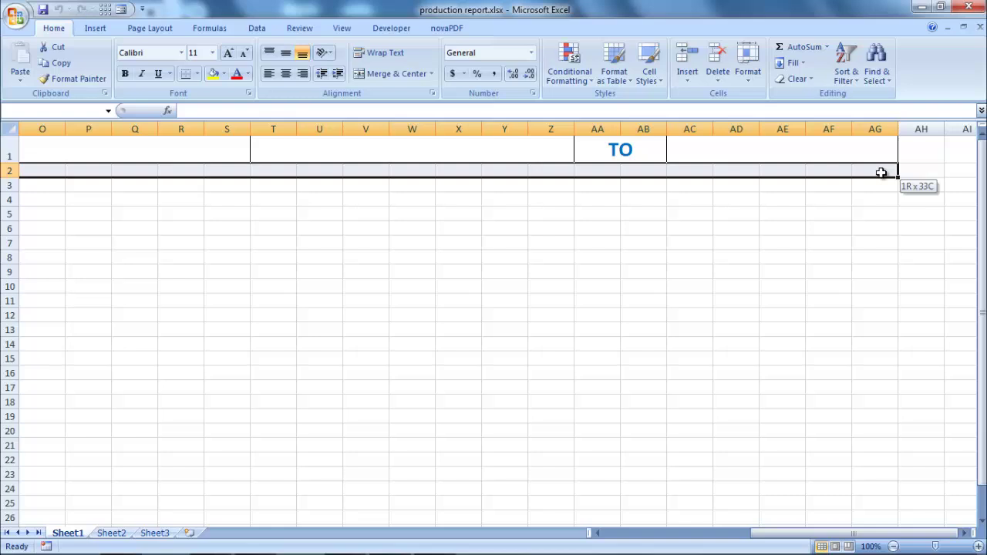
{"action": "left_click_drag", "start_coordinate": [880, 173], "coordinate": [881, 172]}
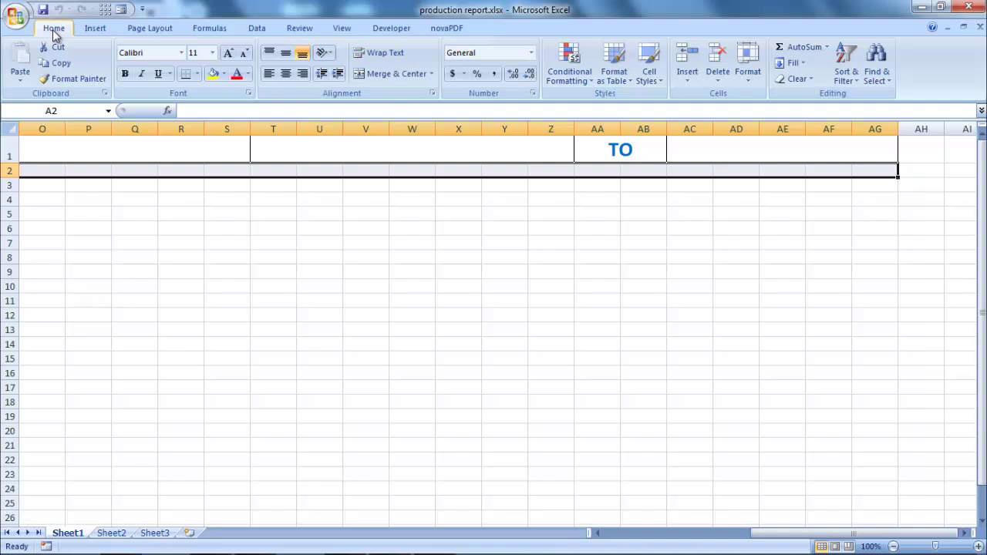
{"action": "left_click", "coordinate": [748, 86]}
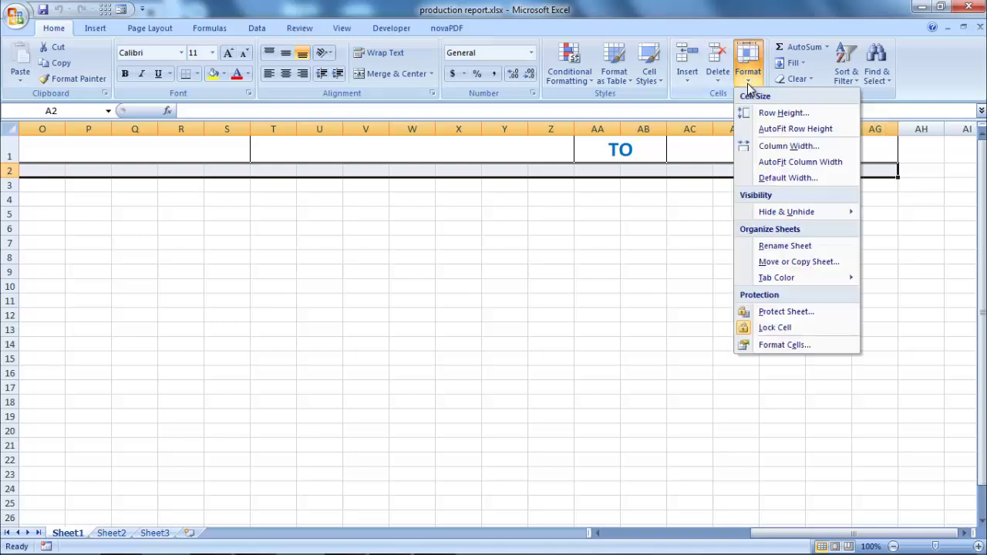
{"action": "left_click", "coordinate": [780, 147]}
{"action": "type", "text": "4.43"}
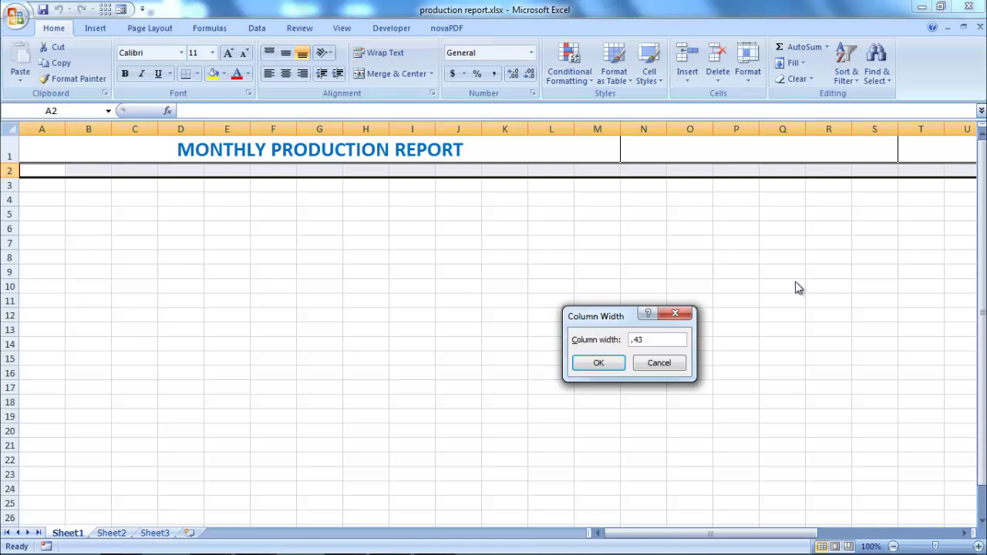
{"action": "left_click", "coordinate": [599, 363]}
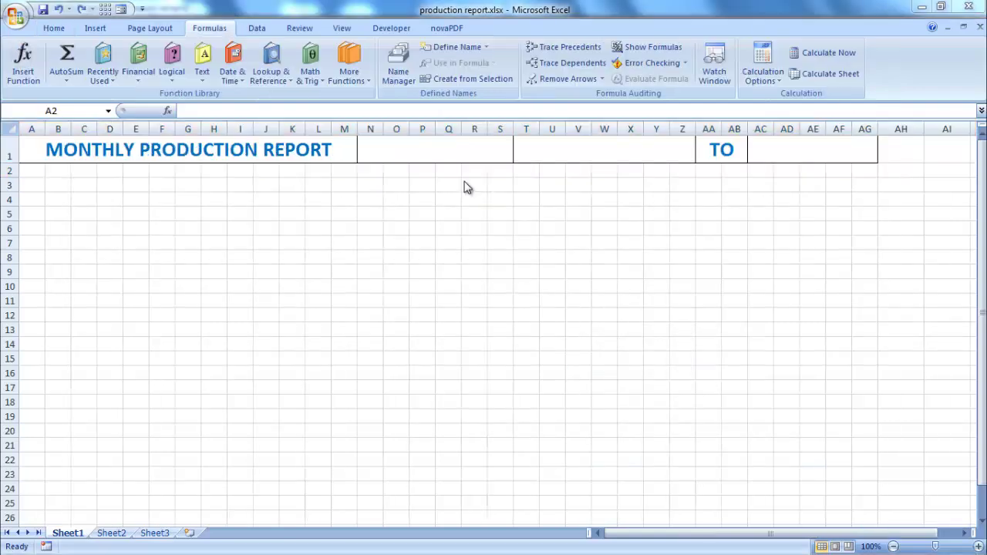
- On Sheet3, enter MONTHS in A1 and fill January through December down A2:A13
{"action": "left_click", "coordinate": [436, 149]}
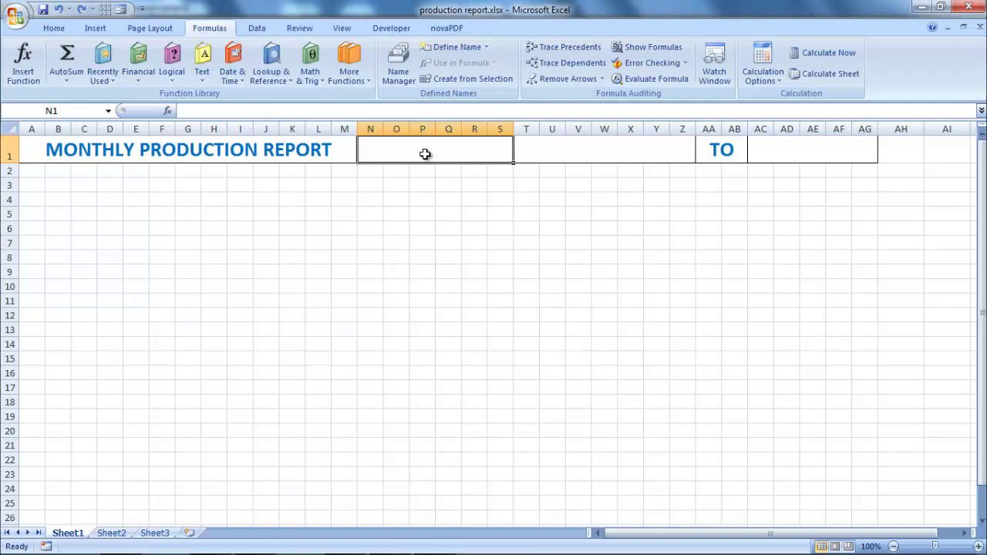
{"action": "left_click", "coordinate": [155, 533]}
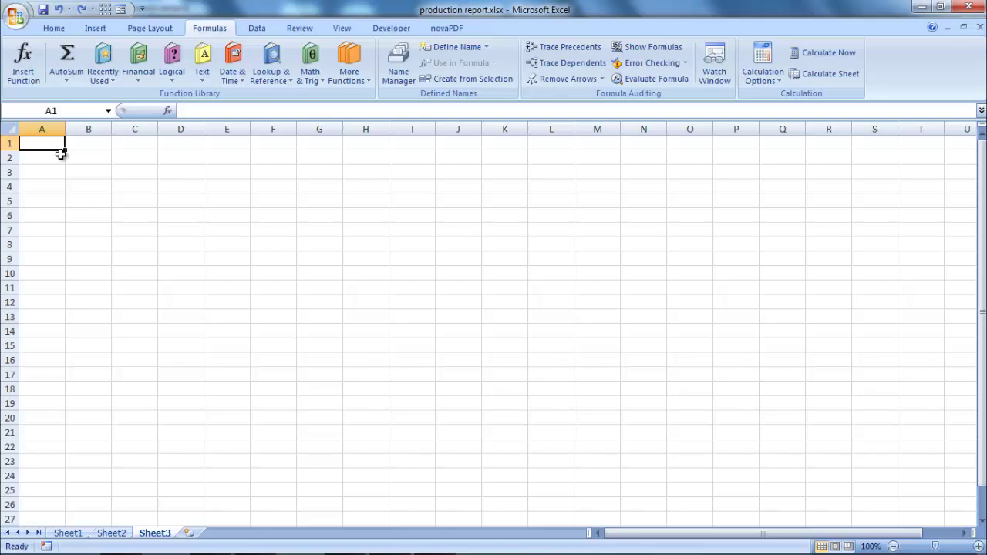
{"action": "type", "text": "MONTHS"}
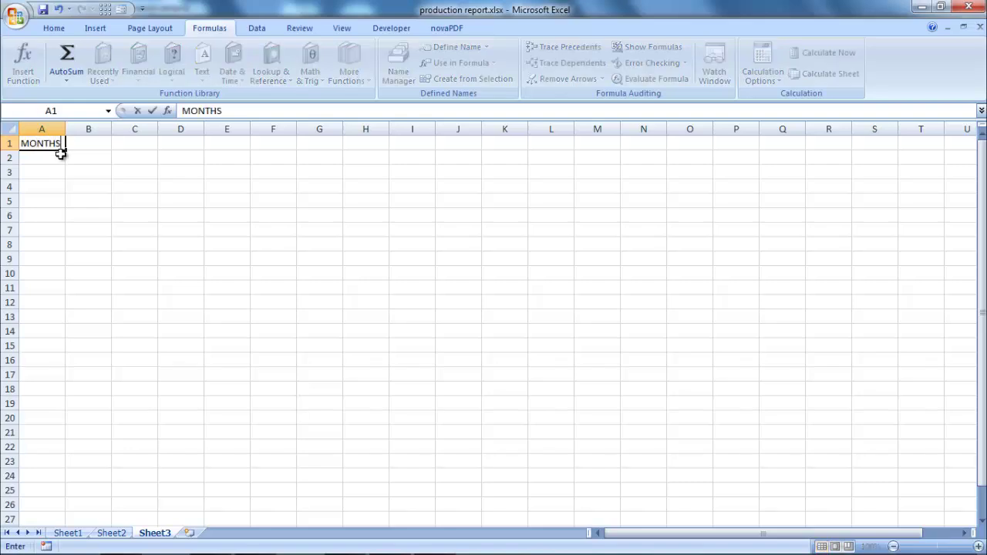
{"action": "key", "text": "Return"}
{"action": "type", "text": "January"}
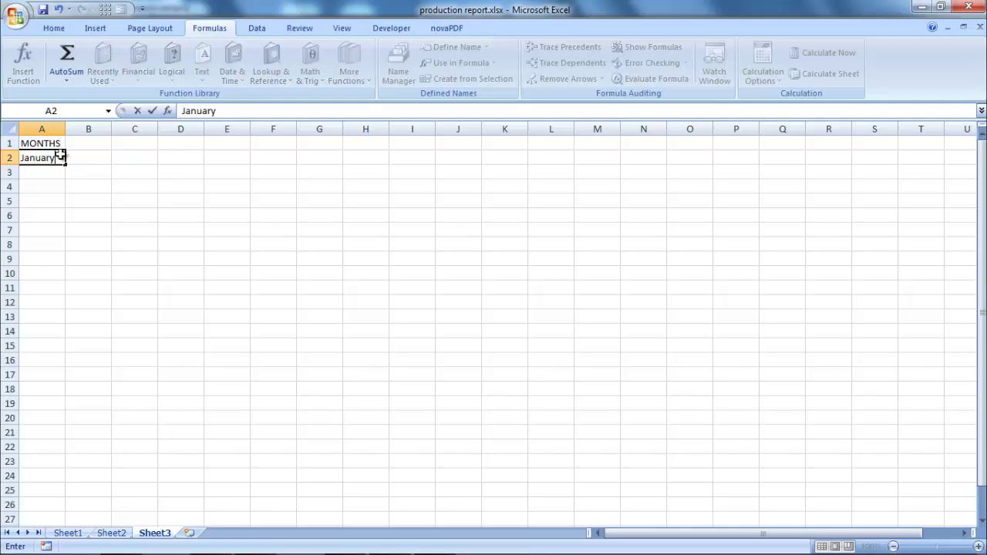
{"action": "key", "text": "Return"}
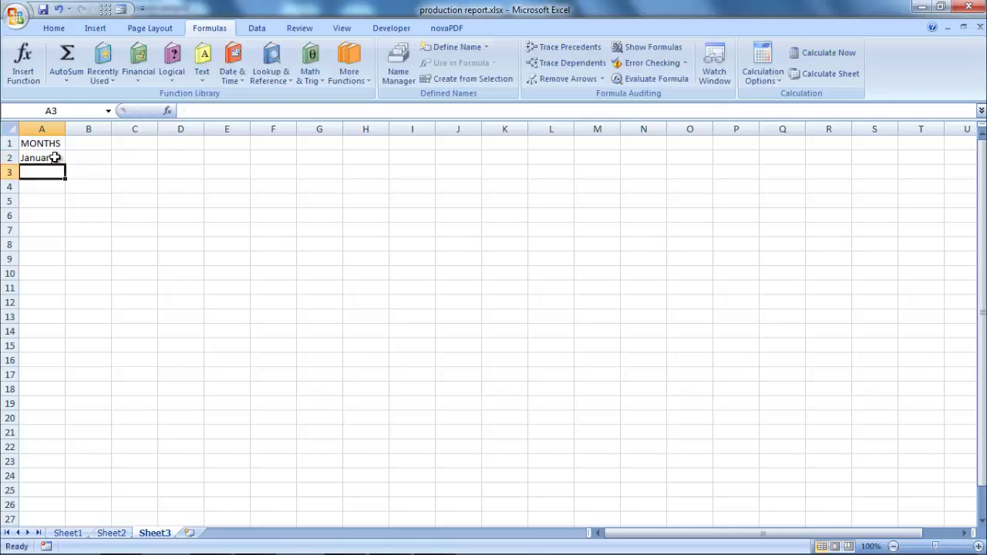
{"action": "left_click", "coordinate": [49, 157]}
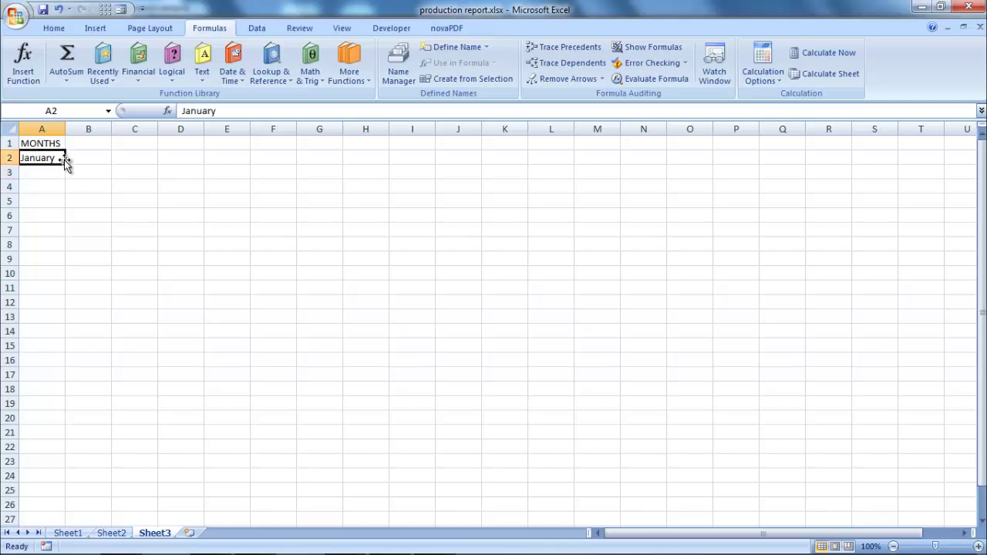
{"action": "left_click_drag", "start_coordinate": [67, 164], "coordinate": [77, 329]}
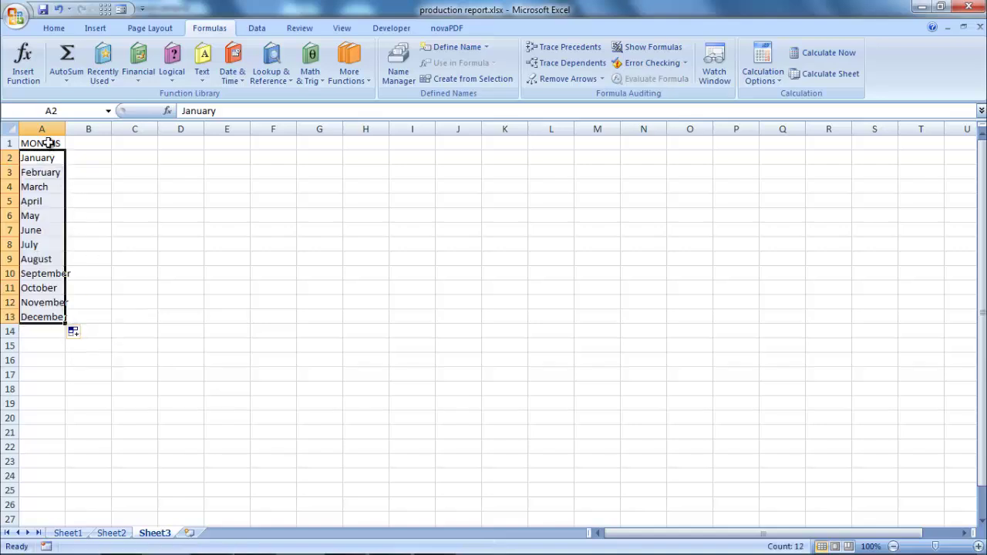
- Make the month list 14-point bold and autofit column A
{"action": "left_click_drag", "start_coordinate": [48, 140], "coordinate": [62, 318]}
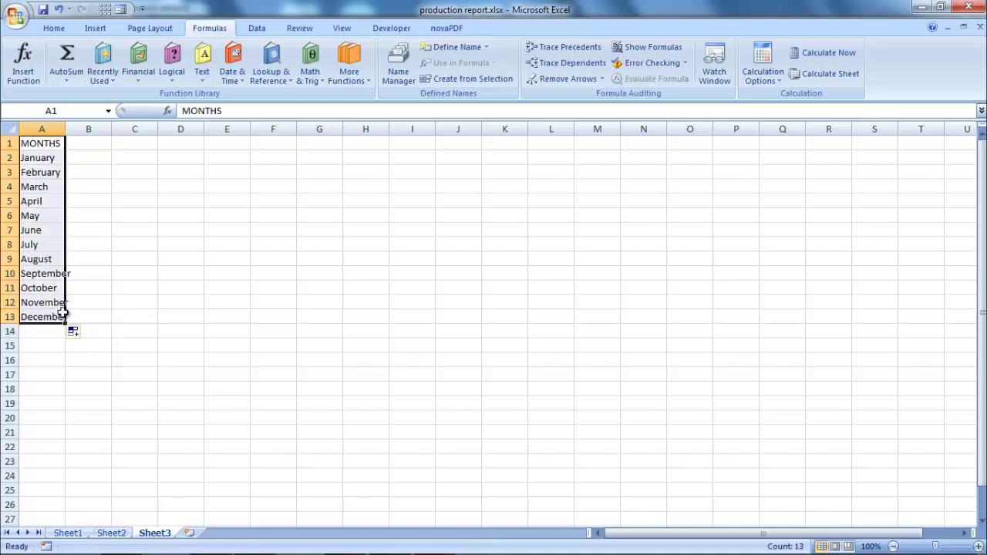
{"action": "left_click", "coordinate": [54, 29]}
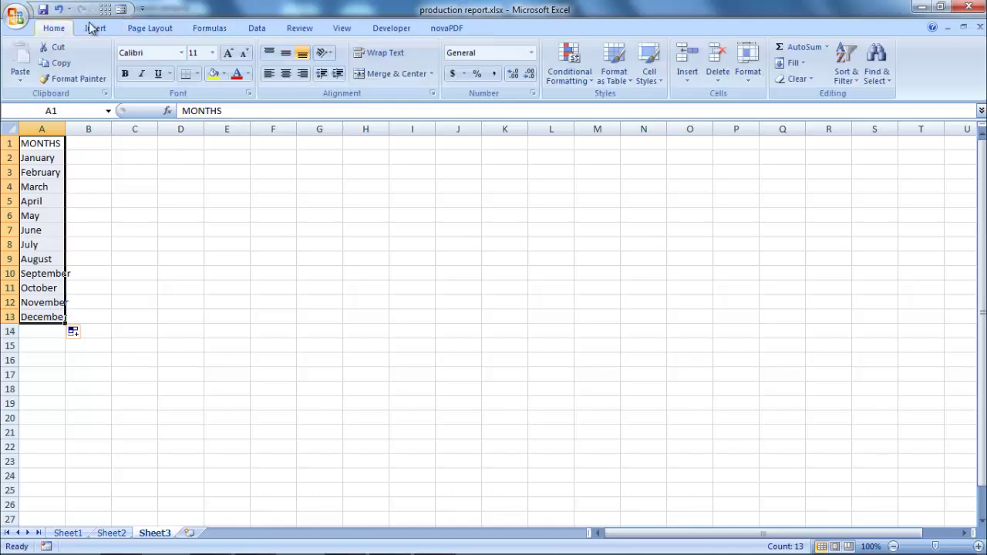
{"action": "left_click", "coordinate": [229, 54]}
{"action": "left_click", "coordinate": [229, 57]}
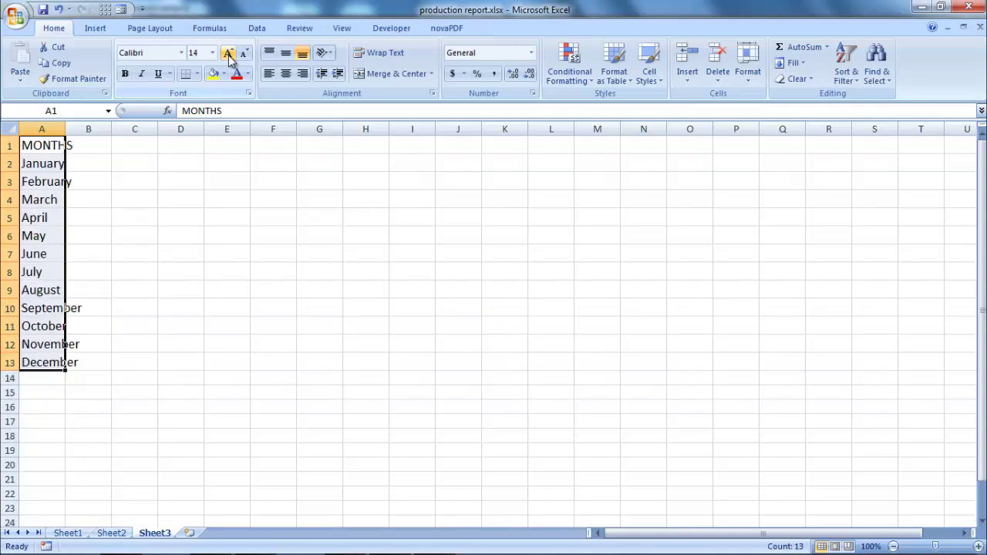
{"action": "left_click", "coordinate": [125, 74]}
{"action": "double_click", "coordinate": [65, 129]}
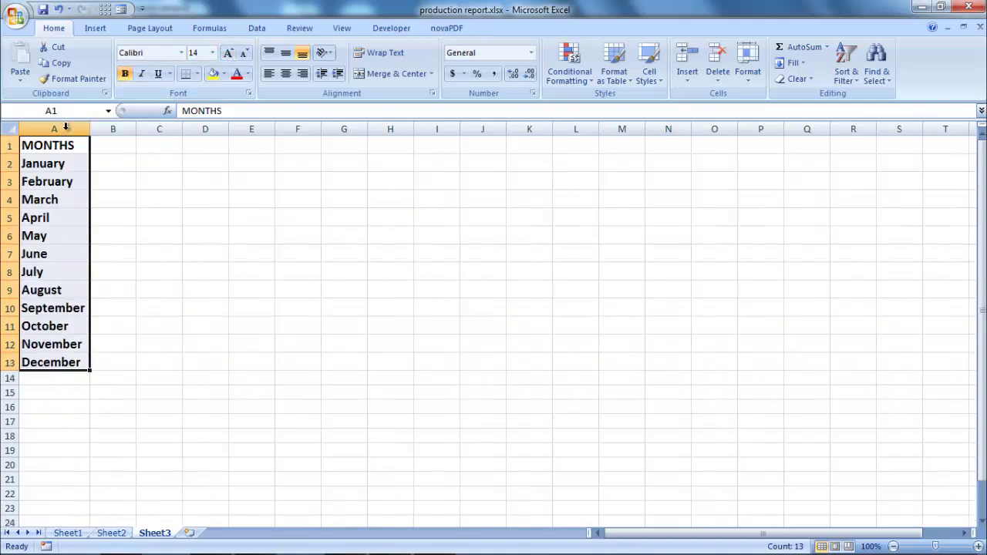
{"action": "left_click", "coordinate": [64, 163]}
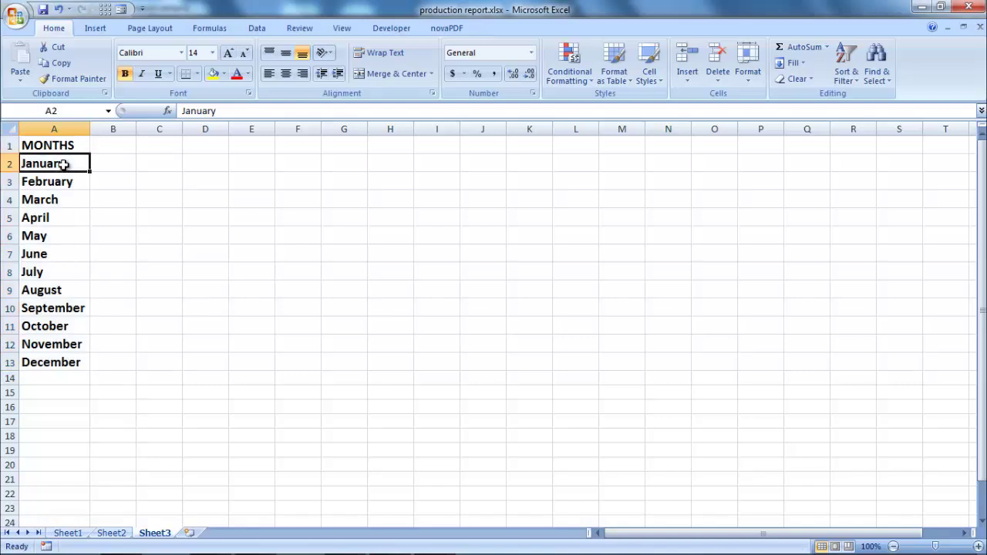
{"action": "left_click_drag", "start_coordinate": [65, 163], "coordinate": [75, 360]}
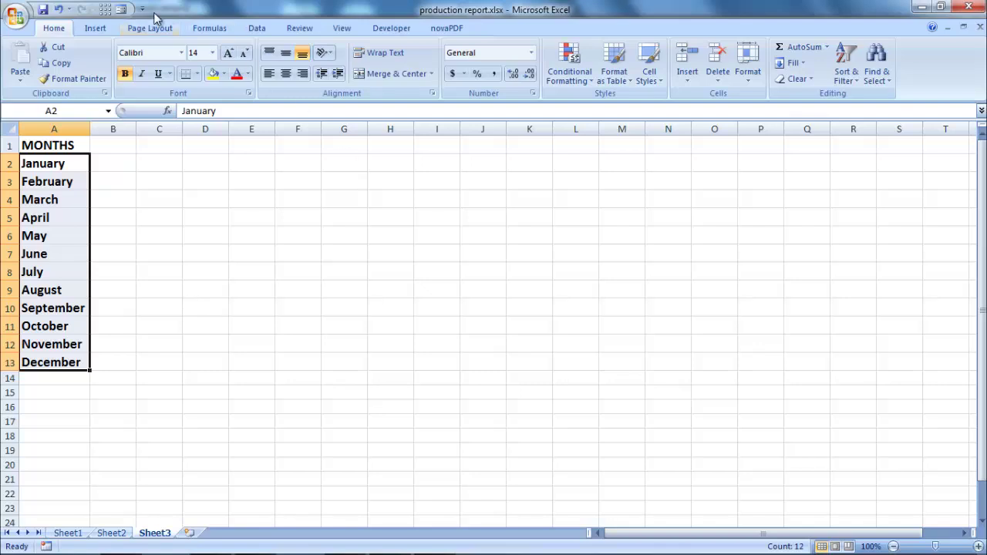
- Define the name 'months' for Sheet3 A2:A13, then return to Sheet1
{"action": "left_click", "coordinate": [217, 30]}
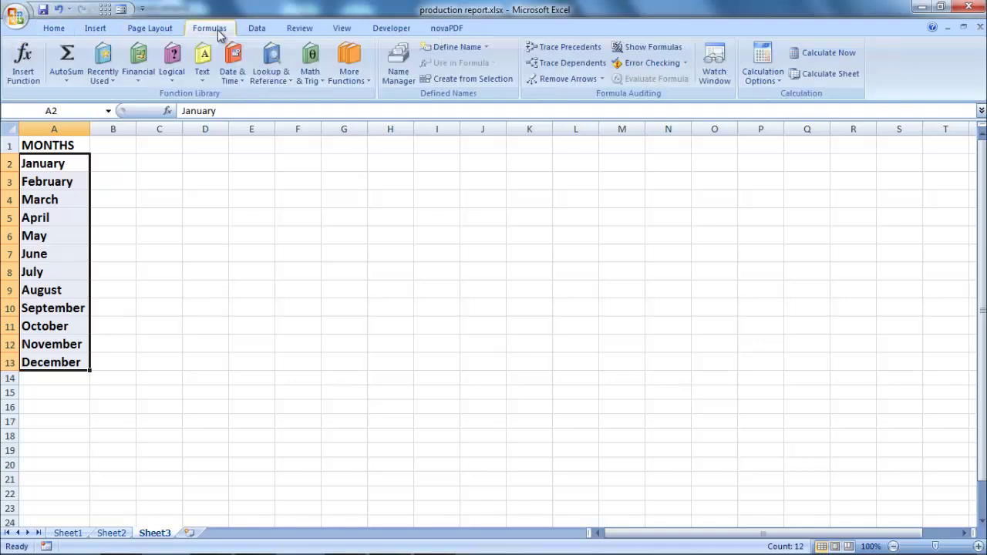
{"action": "left_click", "coordinate": [472, 48]}
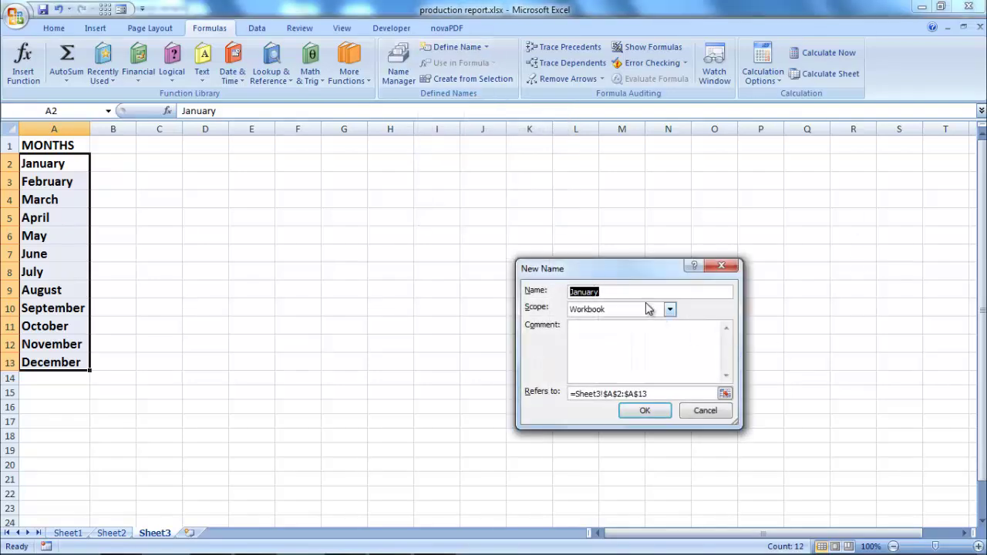
{"action": "type", "text": "months"}
{"action": "left_click", "coordinate": [644, 411]}
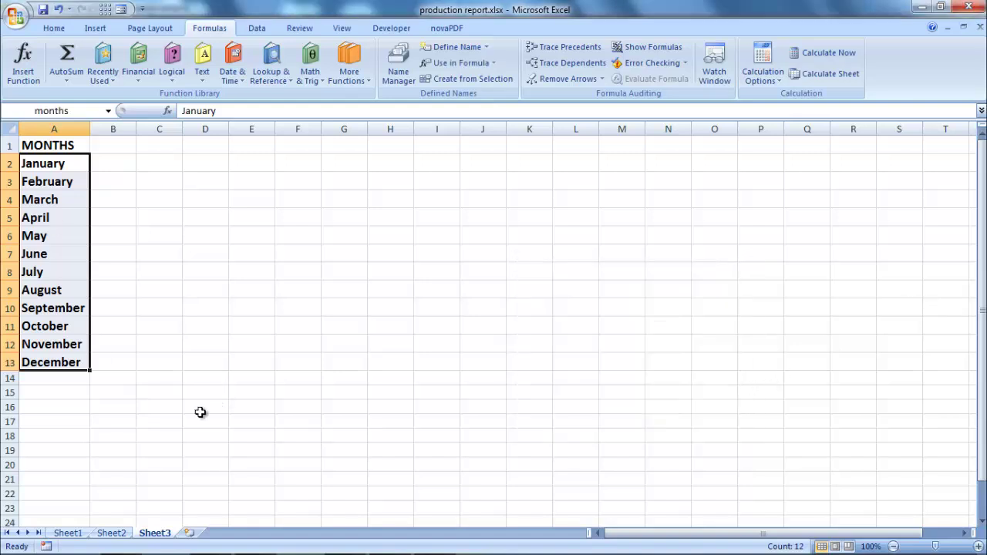
{"action": "left_click", "coordinate": [67, 533]}
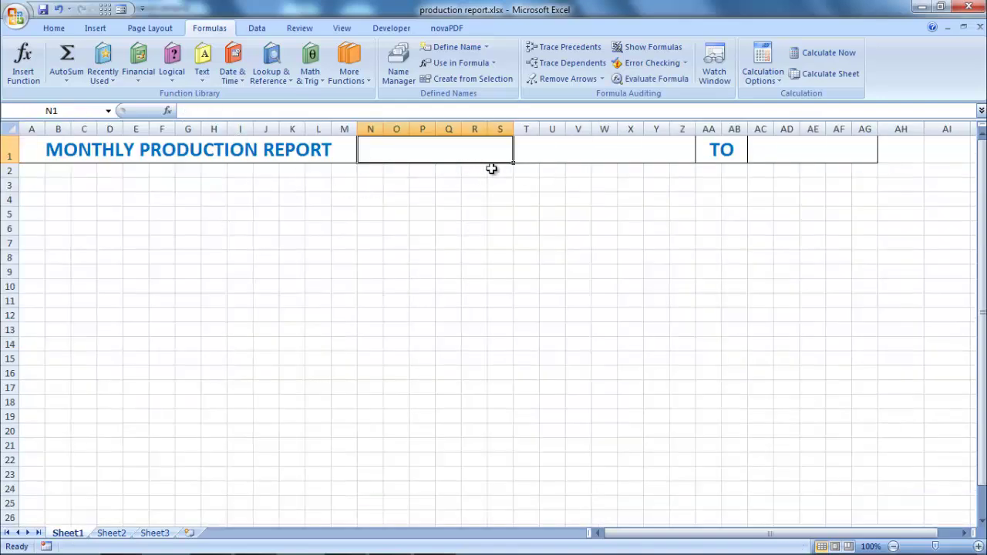
- Add a data-validation list to N1 that uses the month names as its source
{"action": "left_click", "coordinate": [258, 29]}
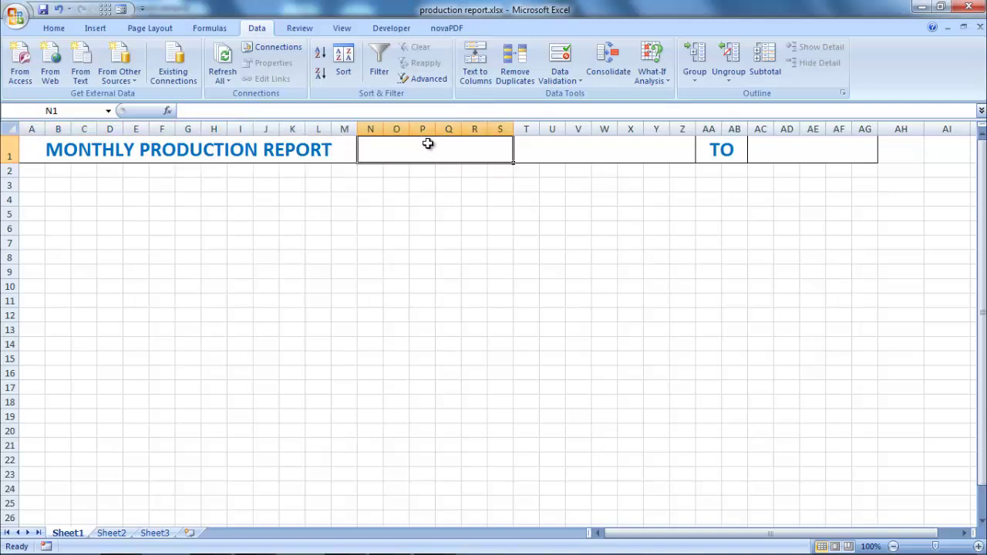
{"action": "left_click", "coordinate": [579, 83]}
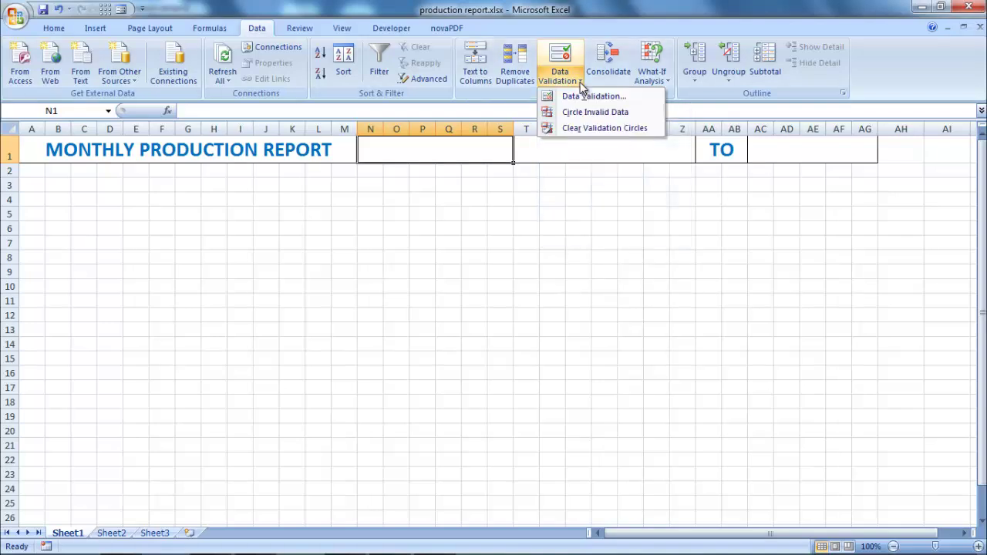
{"action": "left_click", "coordinate": [612, 98]}
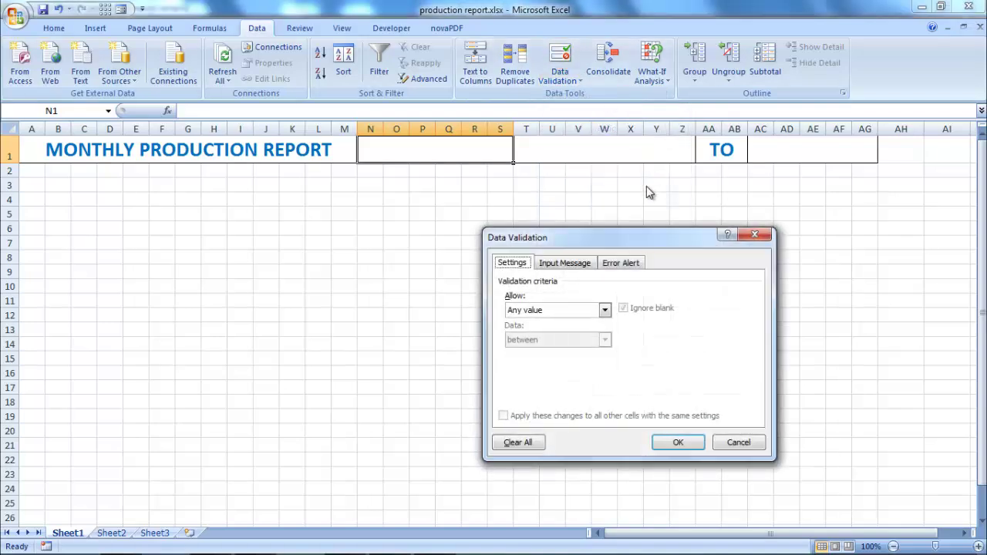
{"action": "left_click", "coordinate": [533, 312]}
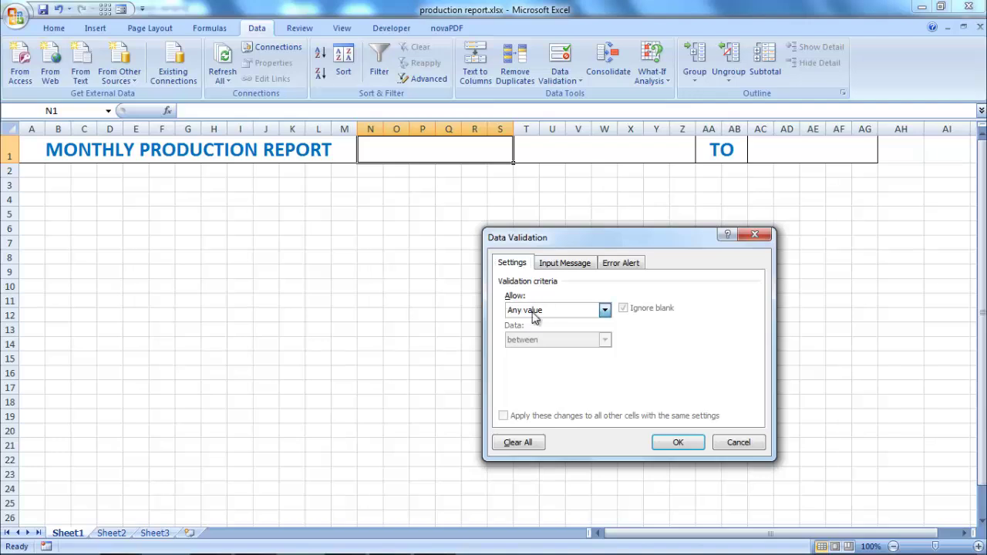
{"action": "left_click", "coordinate": [523, 353]}
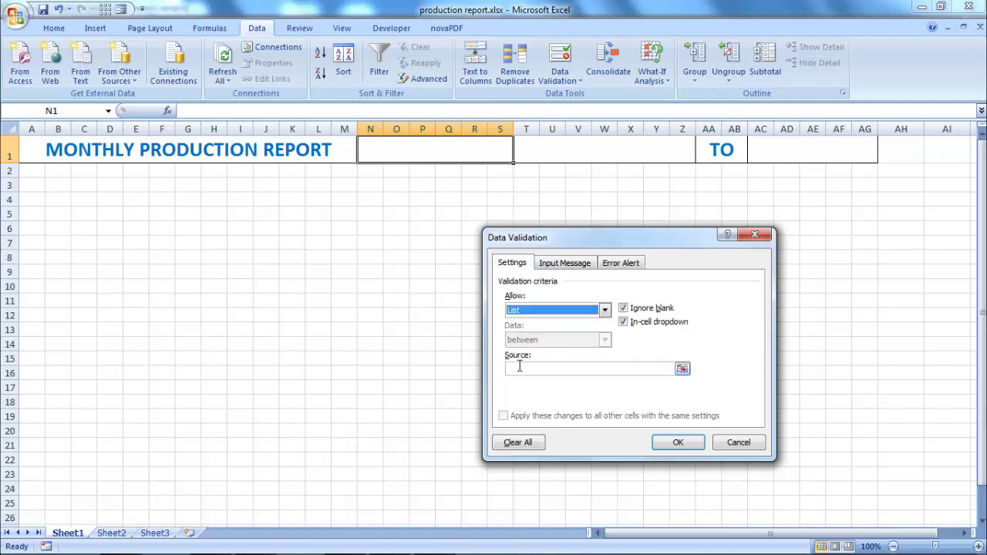
{"action": "left_click", "coordinate": [543, 370]}
{"action": "type", "text": "=months"}
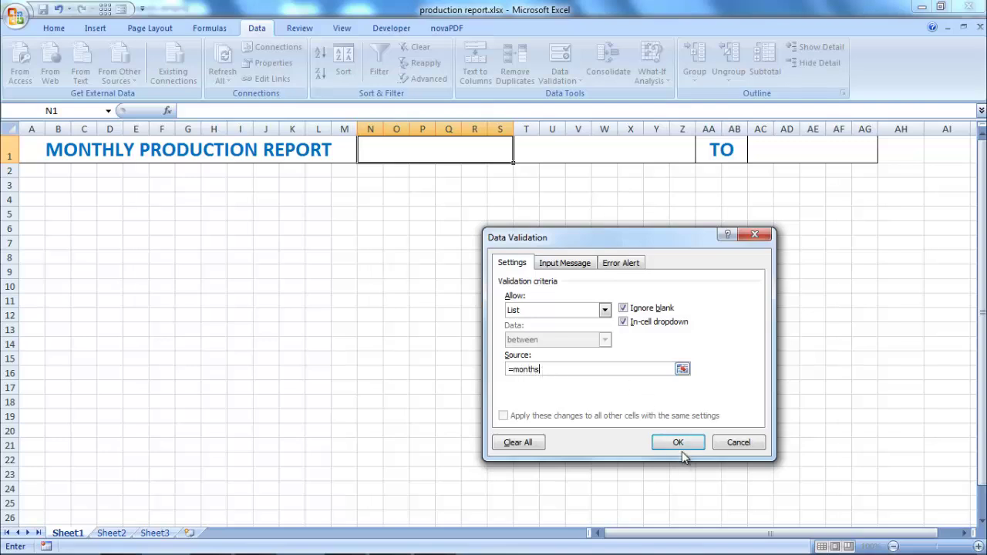
{"action": "left_click", "coordinate": [682, 453]}
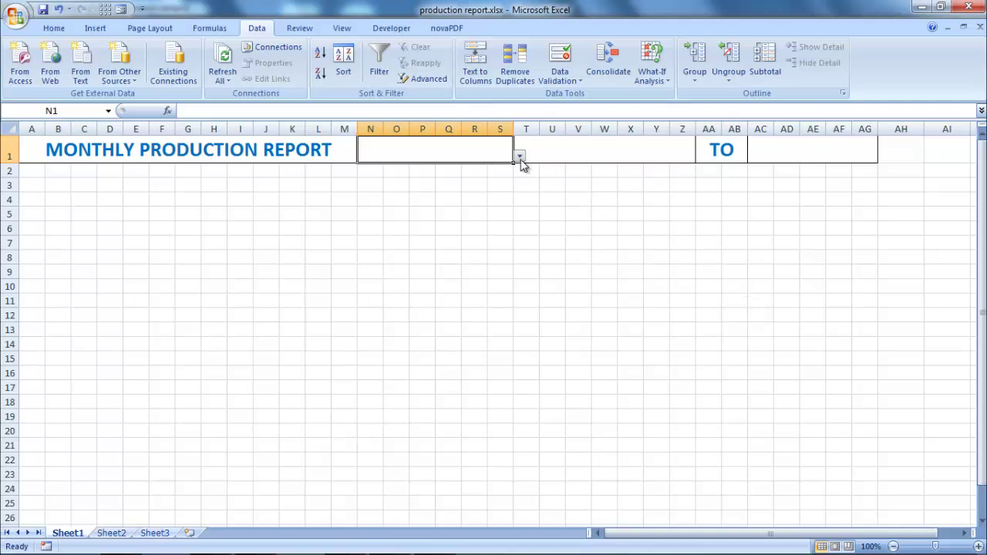
- Try February, May, August and October from the N1 month dropdown
{"action": "left_click", "coordinate": [519, 156]}
{"action": "left_click", "coordinate": [444, 185]}
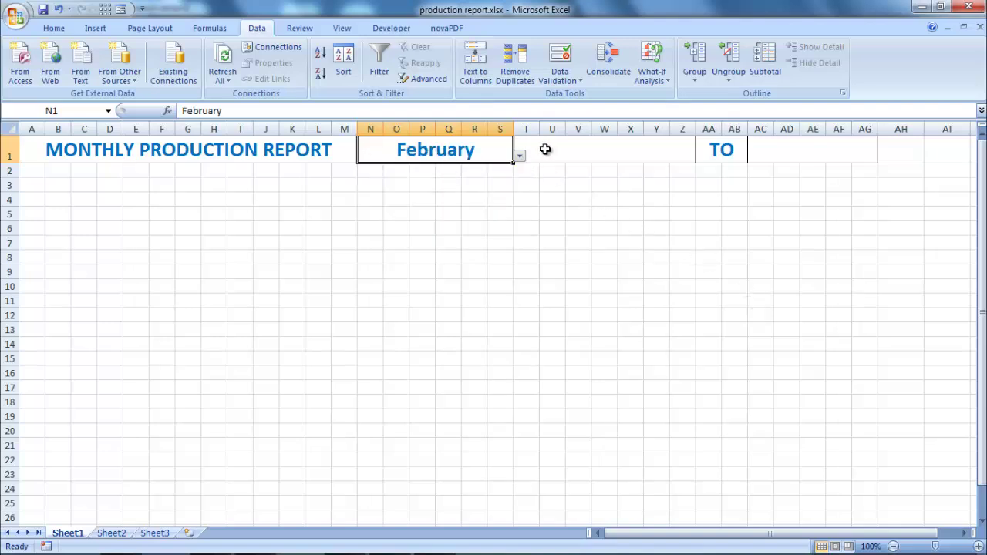
{"action": "left_click", "coordinate": [520, 156]}
{"action": "left_click", "coordinate": [432, 199]}
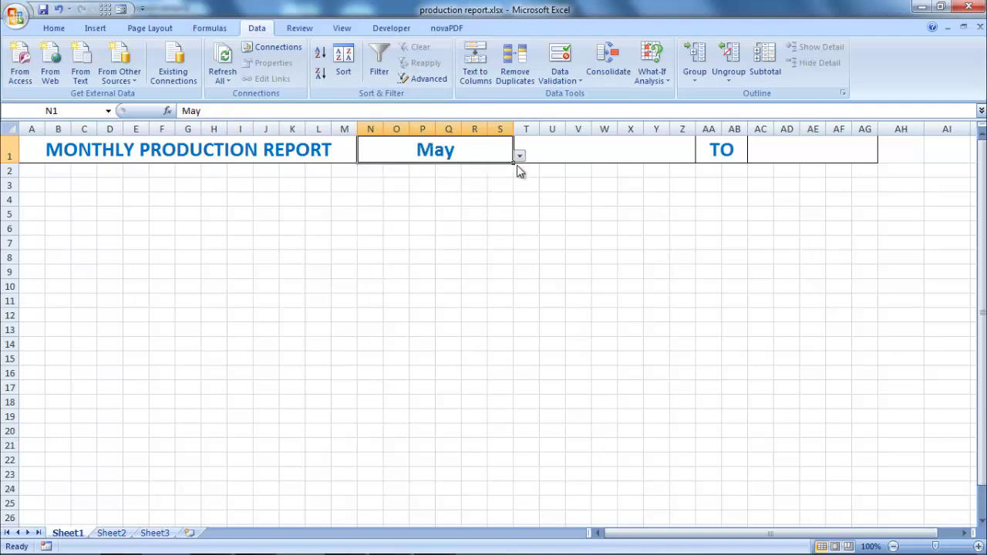
{"action": "left_click", "coordinate": [519, 156]}
{"action": "left_click", "coordinate": [436, 199]}
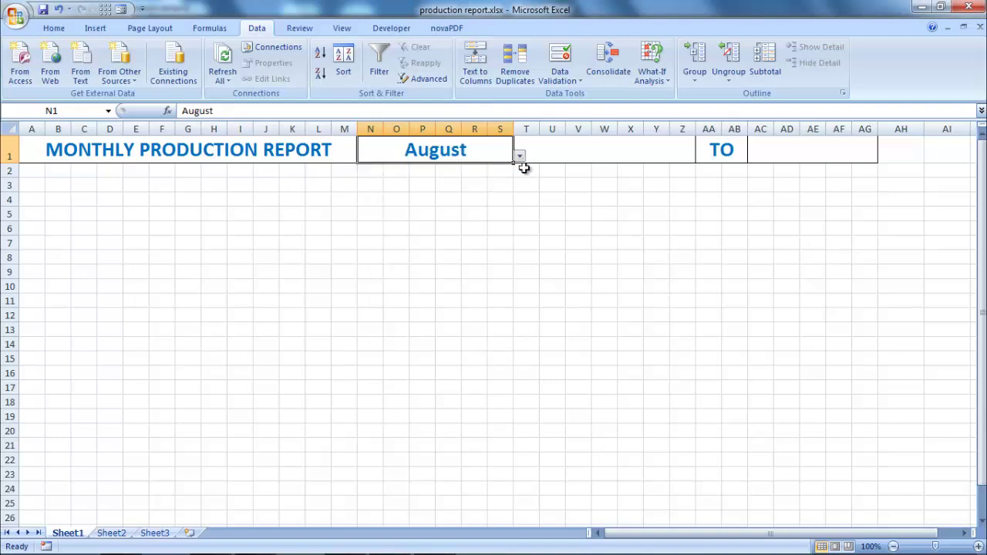
{"action": "left_click", "coordinate": [520, 157]}
{"action": "left_click", "coordinate": [395, 216]}
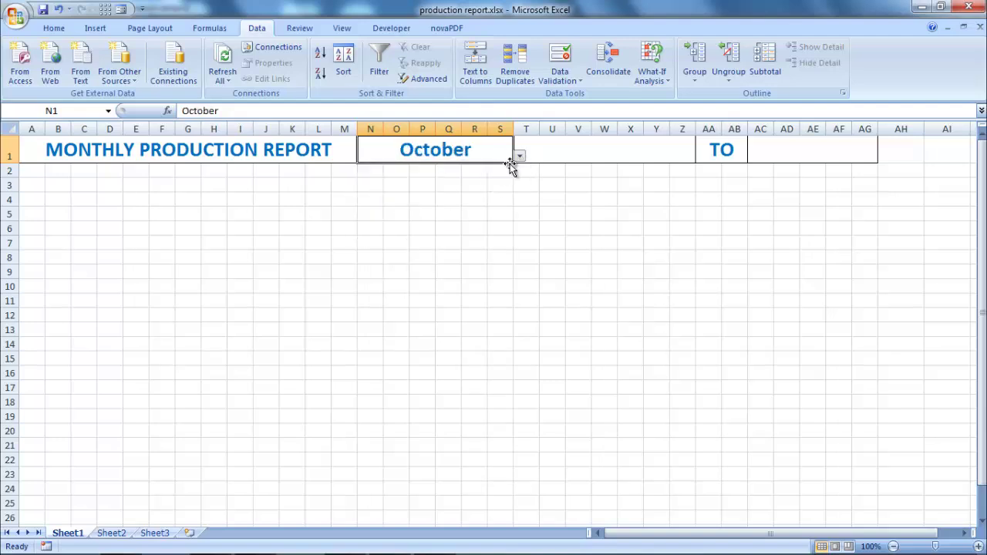
{"action": "left_click", "coordinate": [519, 156]}
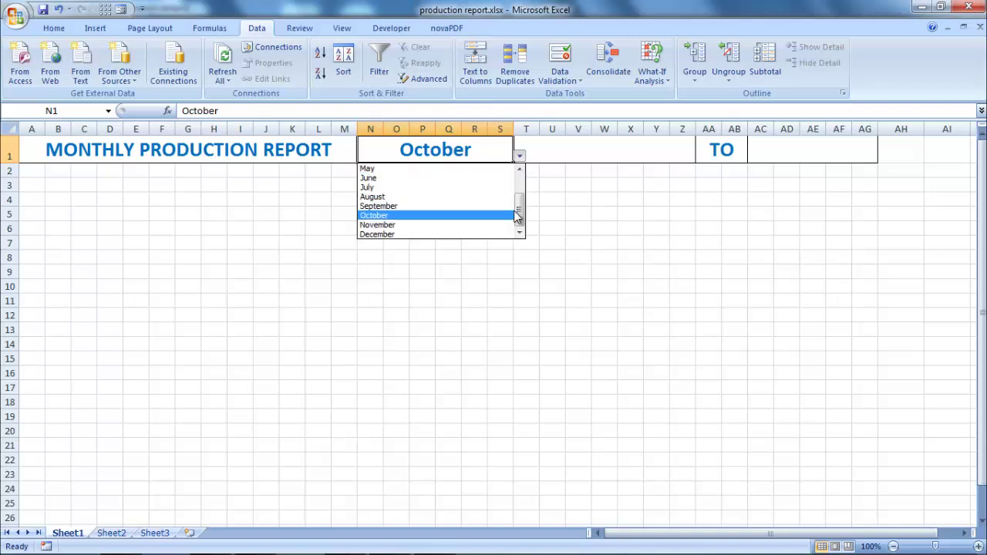
{"action": "left_click_drag", "start_coordinate": [519, 209], "coordinate": [519, 181]}
- Pick January in N1 and enter =DATEVALUE("1"&N1) in merged T1, giving 43831
{"action": "left_click", "coordinate": [416, 170]}
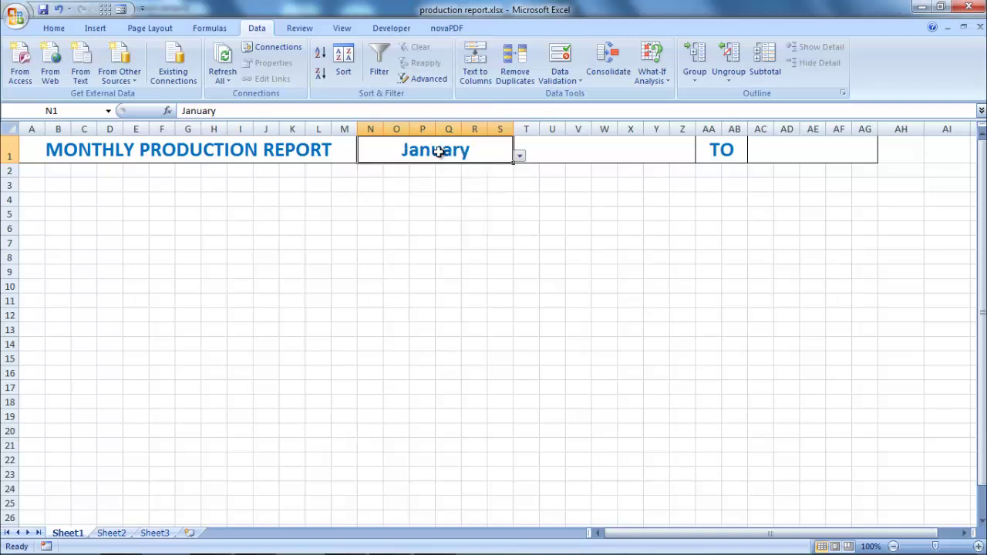
{"action": "left_click", "coordinate": [592, 151]}
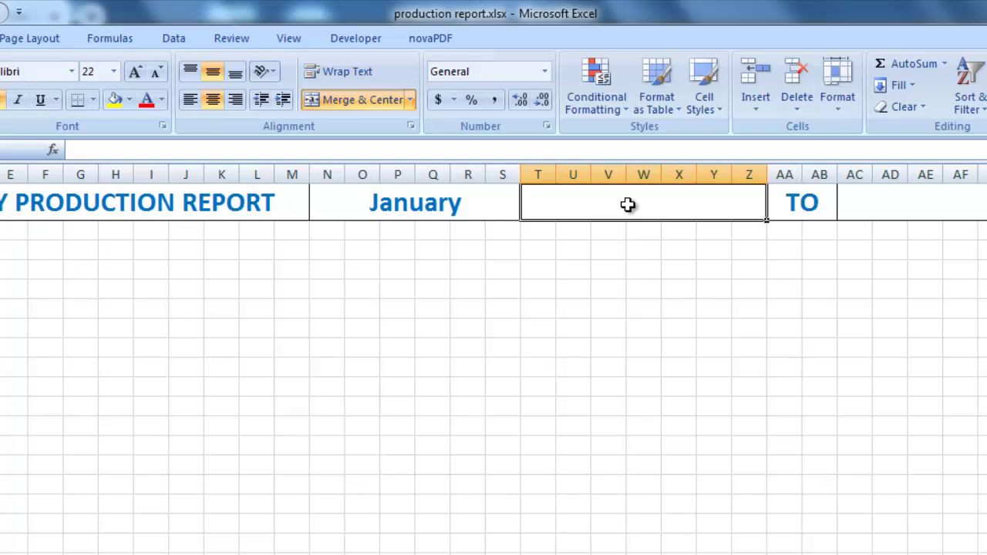
{"action": "type", "text": "=D"}
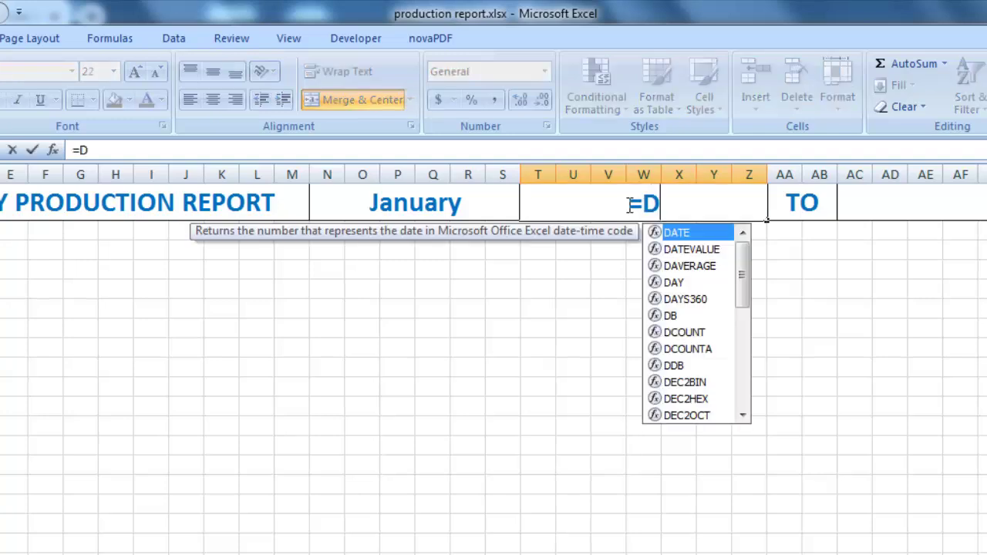
{"action": "type", "text": "AT"}
{"action": "key", "text": "Down"}
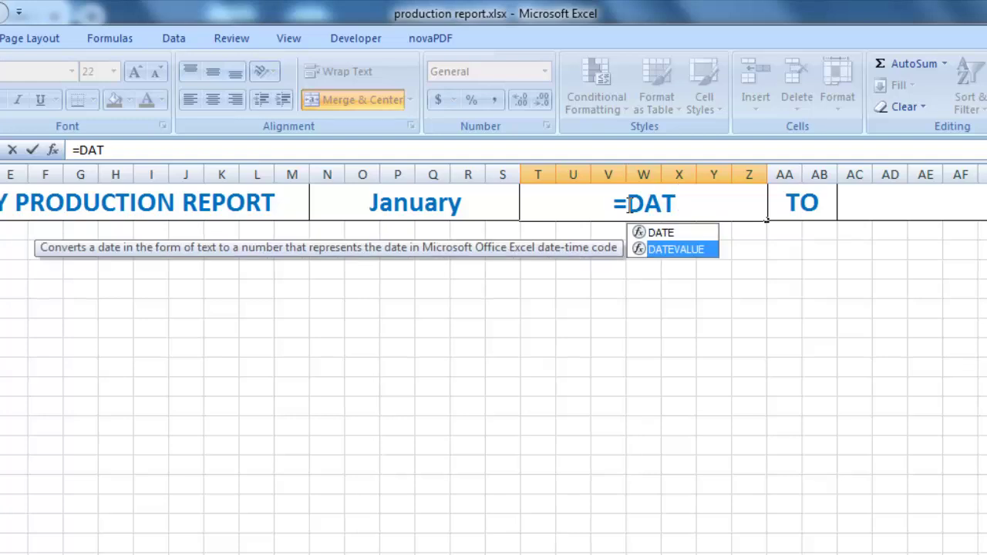
{"action": "key", "text": "Tab"}
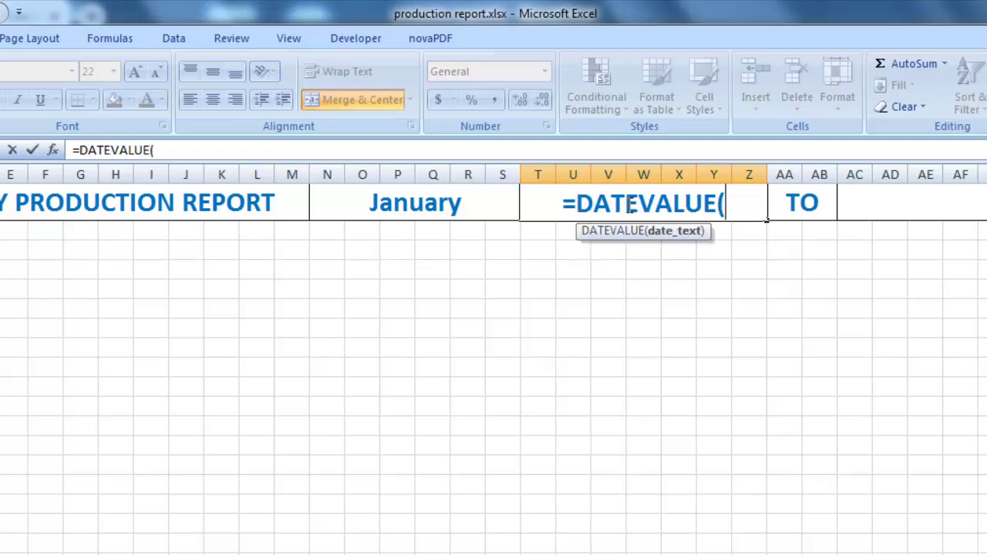
{"action": "type", "text": "\""}
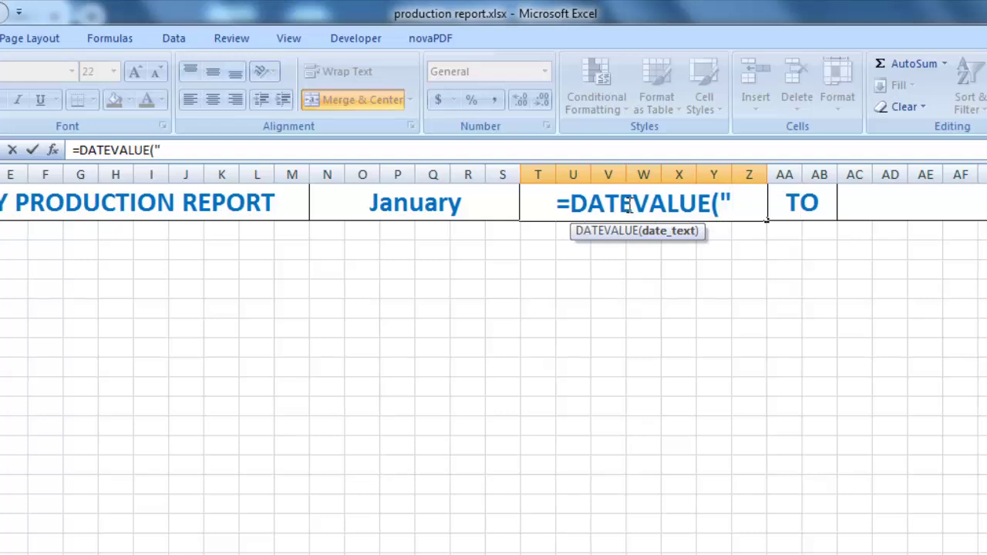
{"action": "type", "text": "1"}
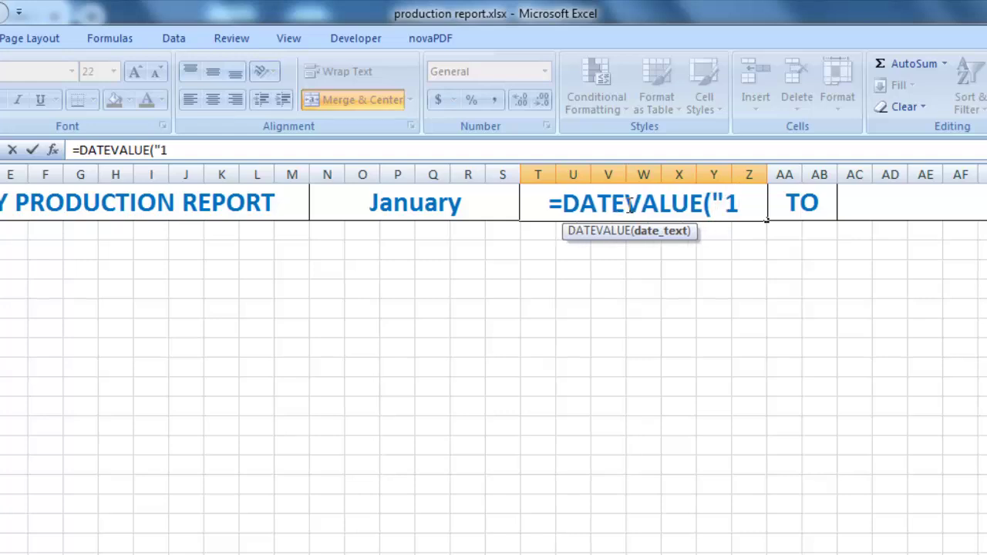
{"action": "type", "text": "\""}
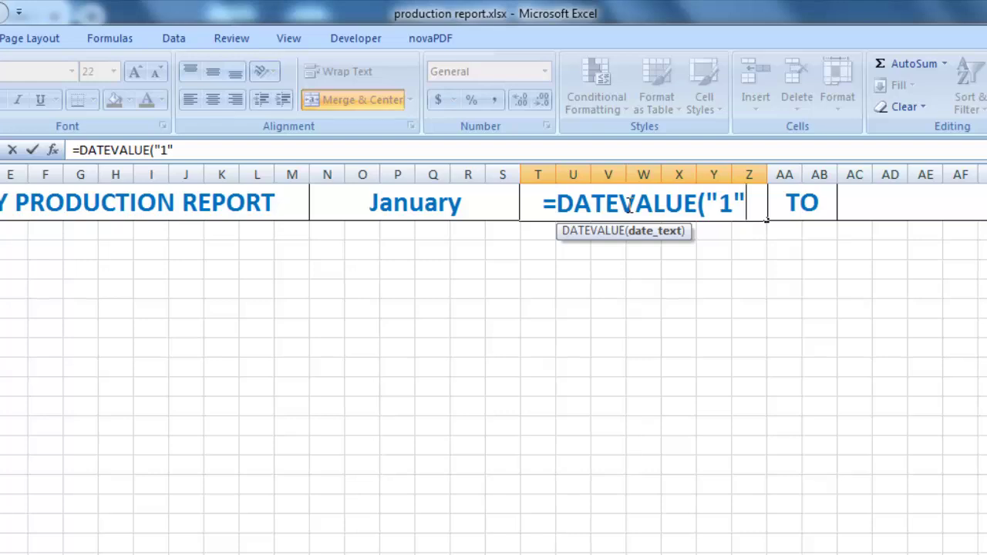
{"action": "type", "text": "&"}
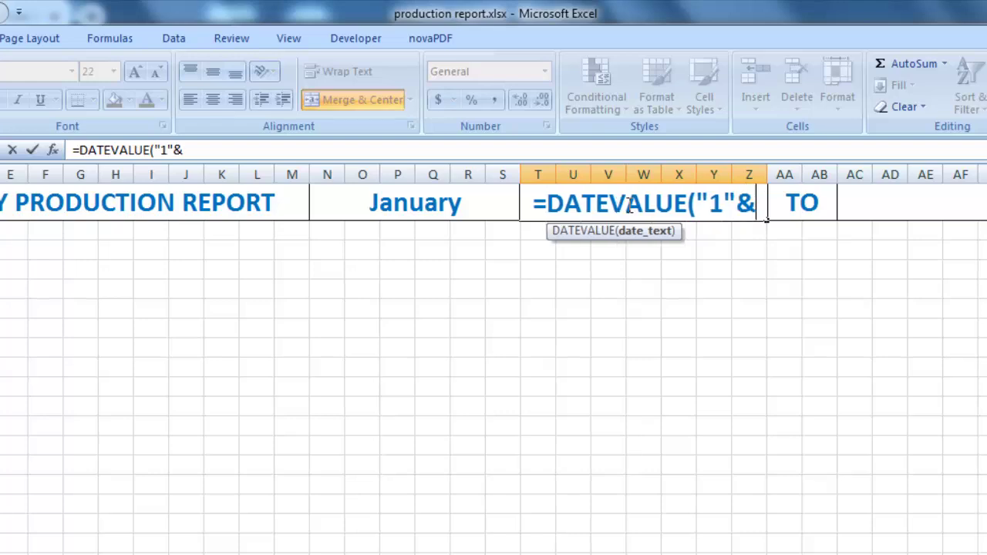
{"action": "left_click", "coordinate": [436, 205]}
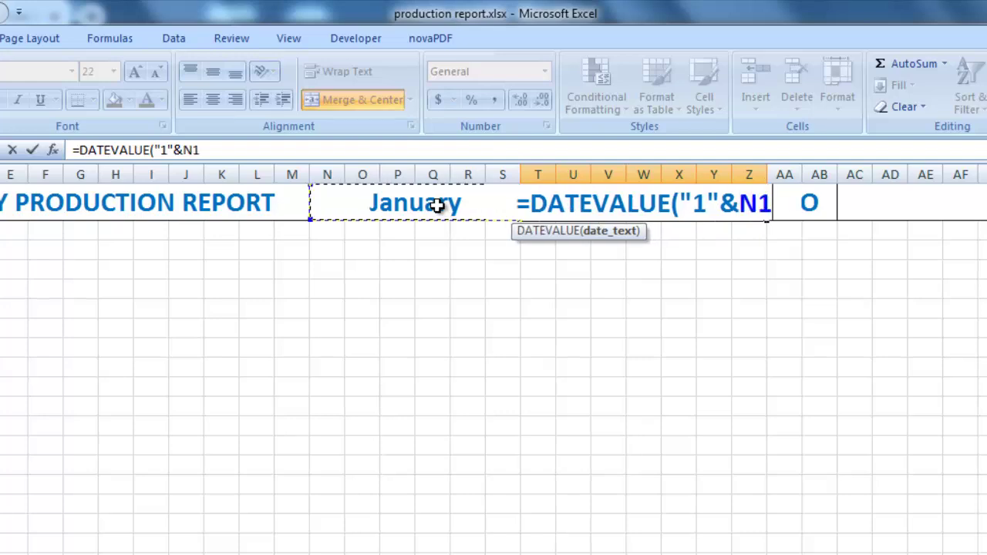
{"action": "type", "text": ")"}
{"action": "key", "text": "Return"}
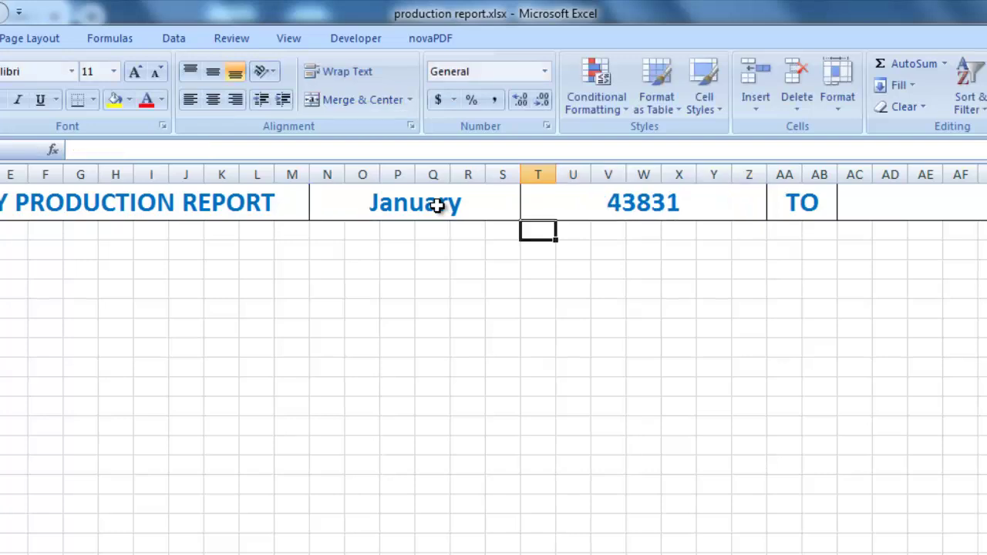
- Format T1 as Short Date so it shows 1/1/2020
{"action": "left_click", "coordinate": [626, 197]}
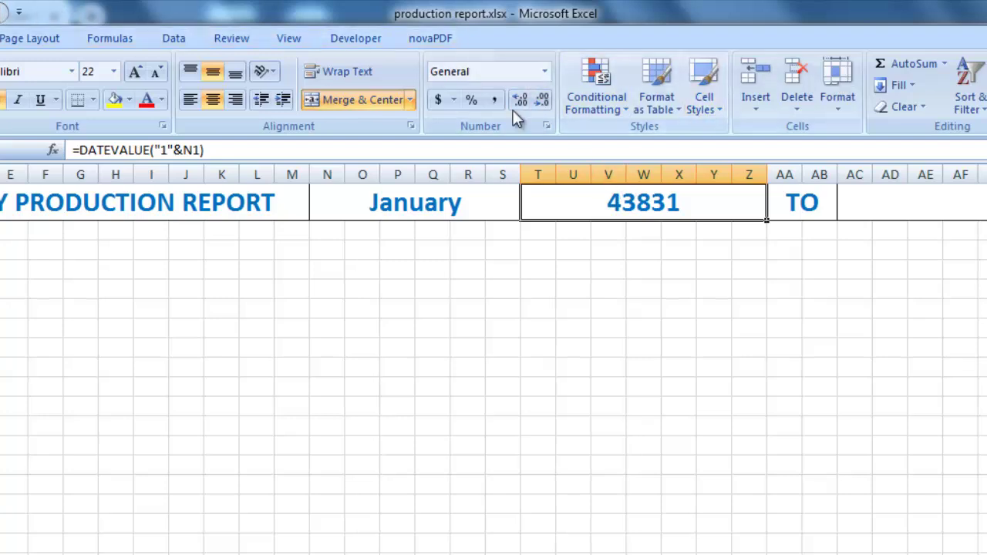
{"action": "left_click", "coordinate": [545, 71]}
{"action": "left_click", "coordinate": [494, 273]}
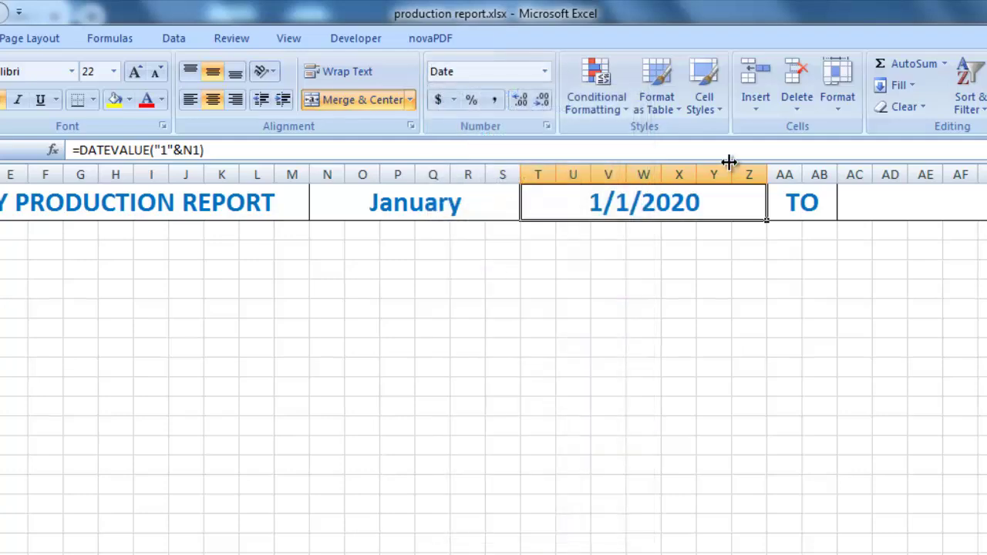
- Preview the d-mmm-yy custom format in Format Cells, then cancel without changes
{"action": "right_click", "coordinate": [667, 207]}
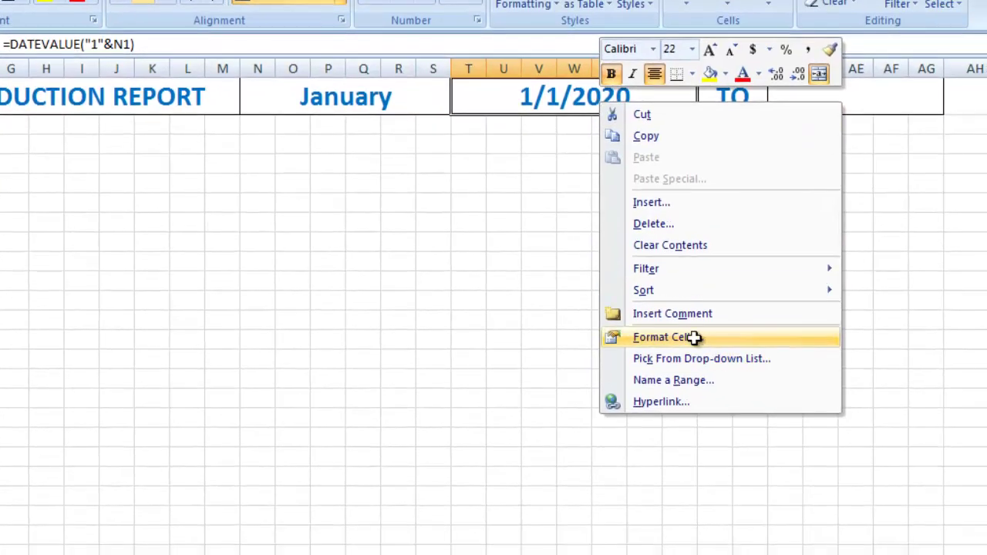
{"action": "left_click", "coordinate": [751, 395]}
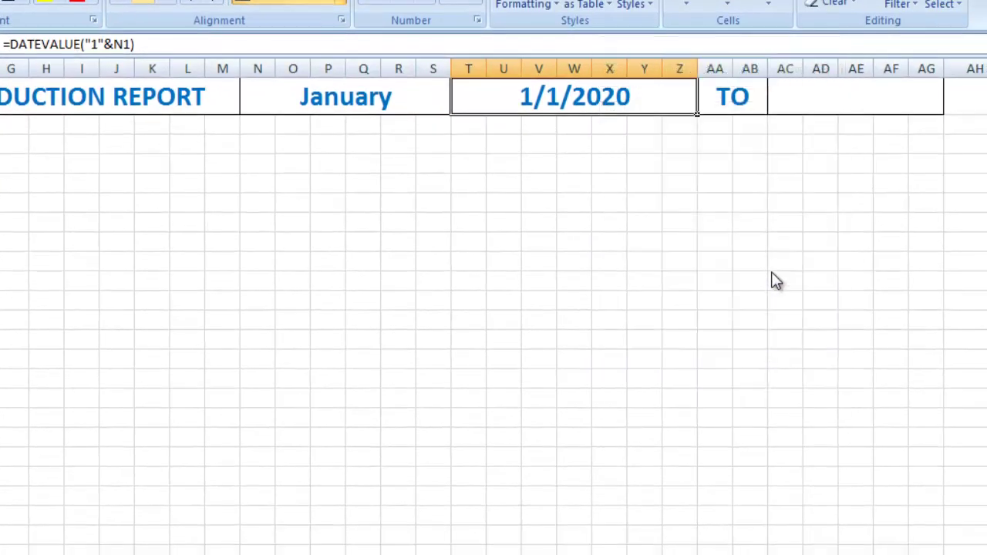
{"action": "left_click", "coordinate": [480, 327]}
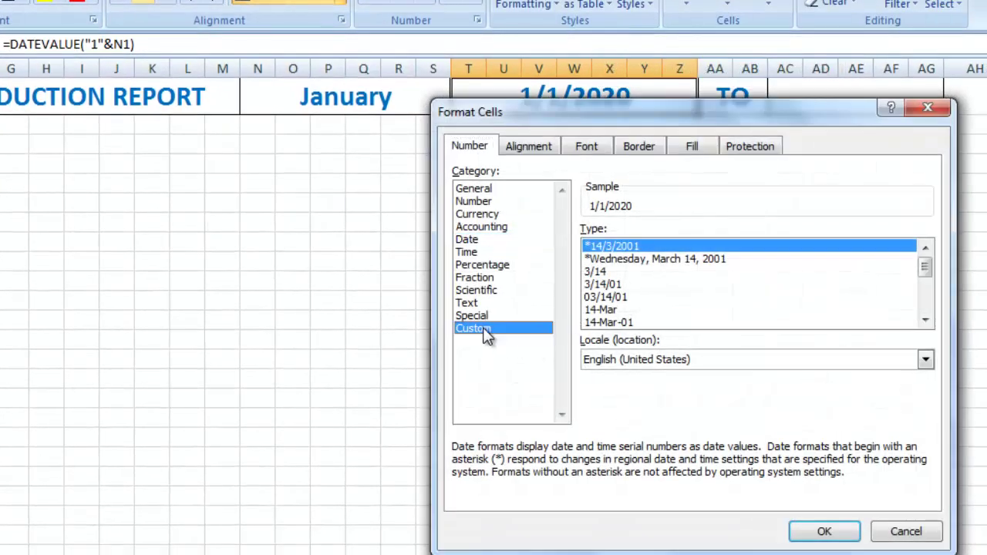
{"action": "left_click", "coordinate": [621, 356]}
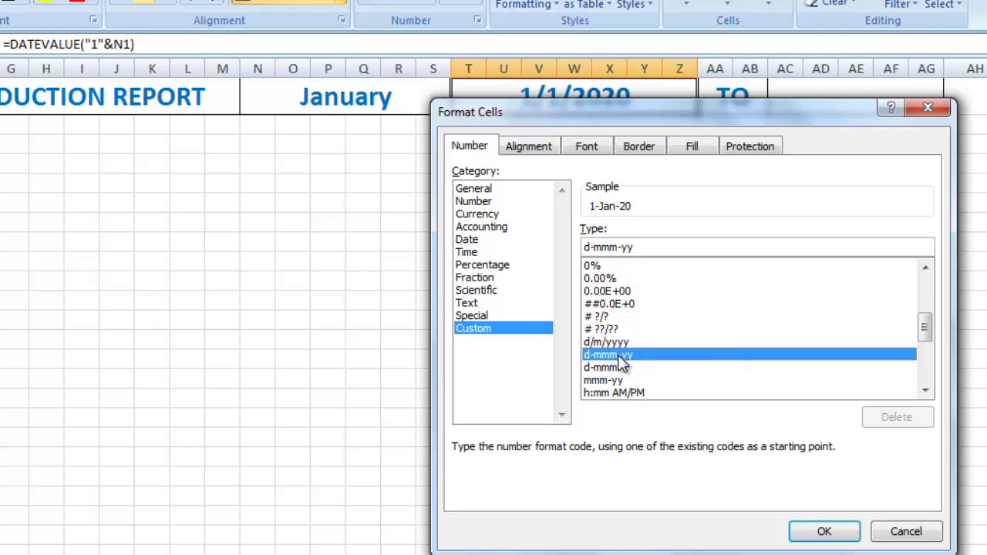
{"action": "left_click", "coordinate": [904, 531]}
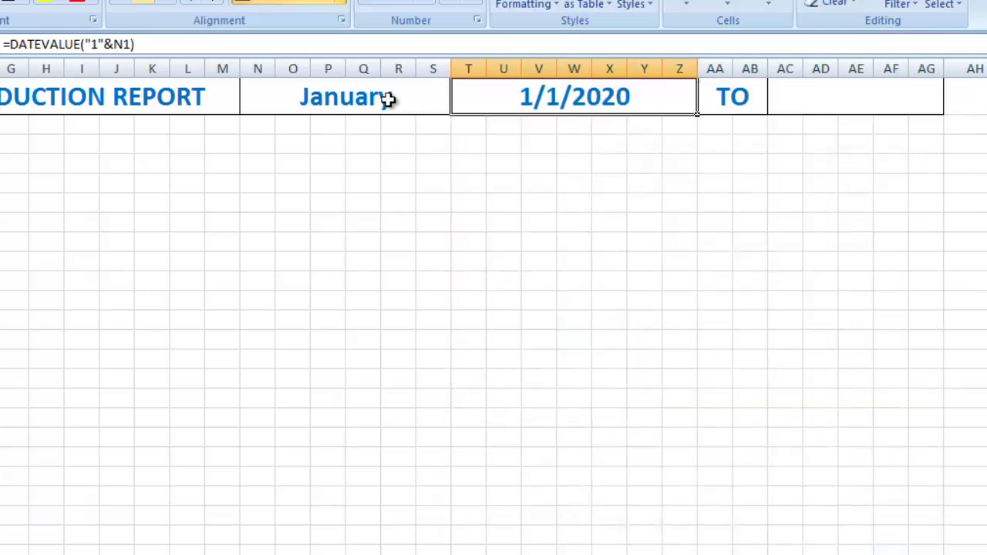
{"action": "left_click", "coordinate": [819, 102]}
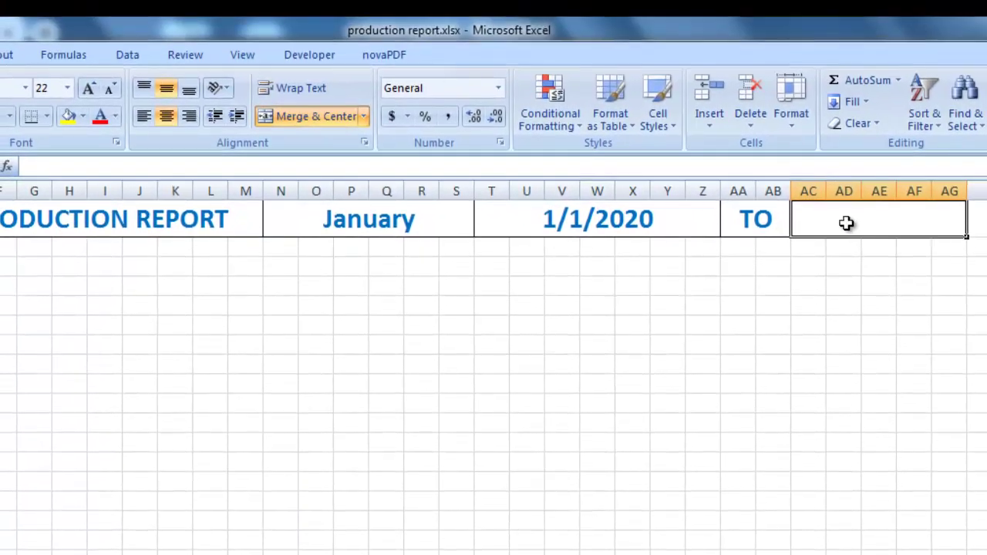
- Enter =EOMONTH(T1,0) in merged AC1 to get the month's last day
{"action": "type", "text": "="}
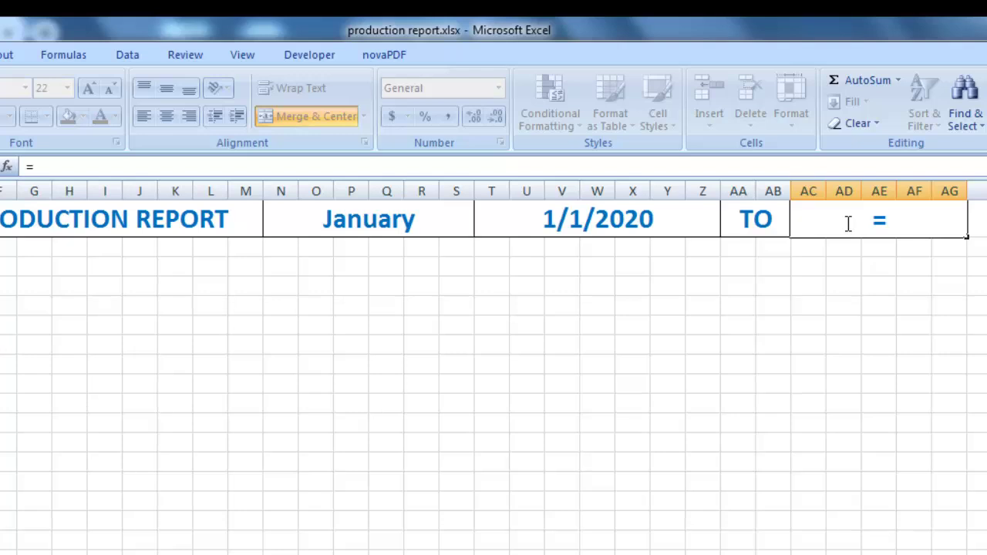
{"action": "type", "text": "EO"}
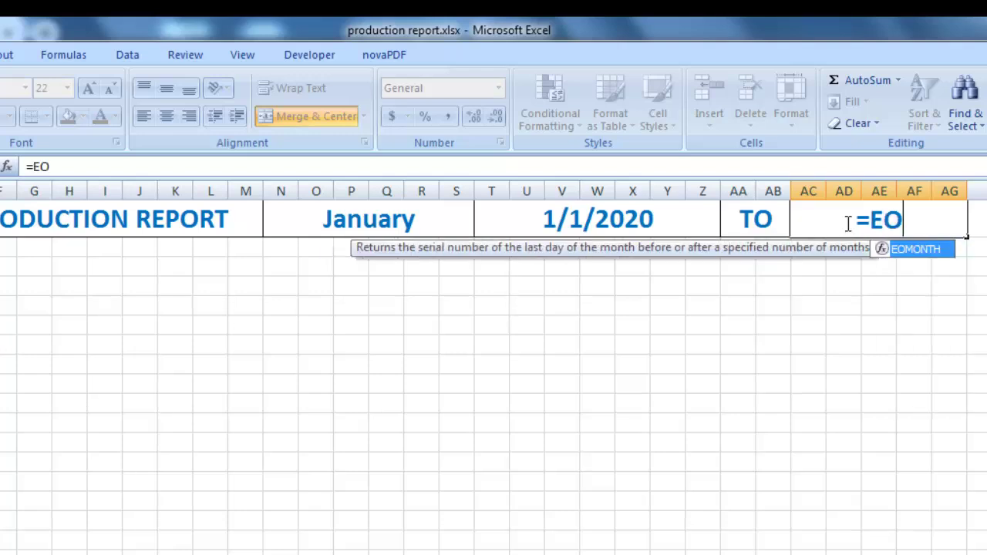
{"action": "key", "text": "Tab"}
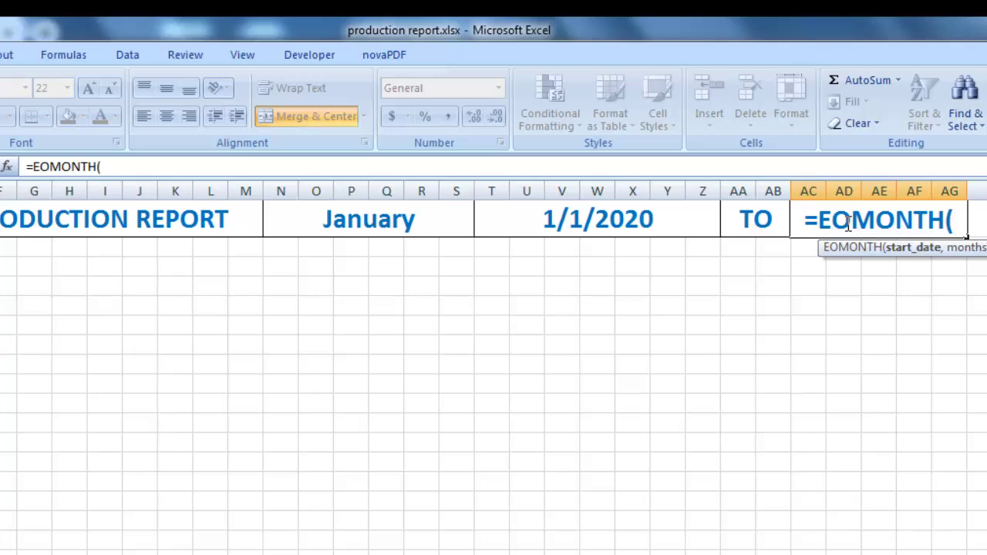
{"action": "left_click", "coordinate": [616, 219]}
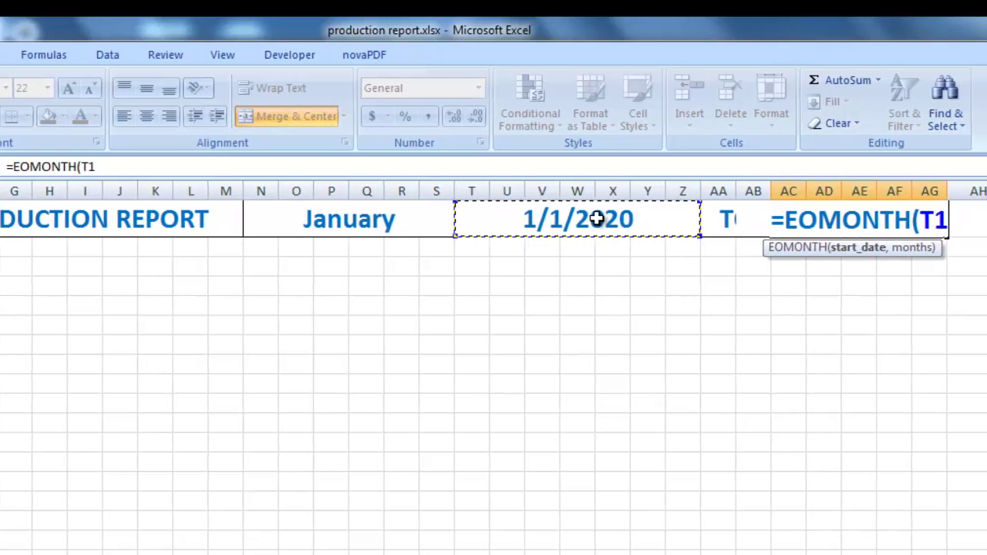
{"action": "type", "text": ","}
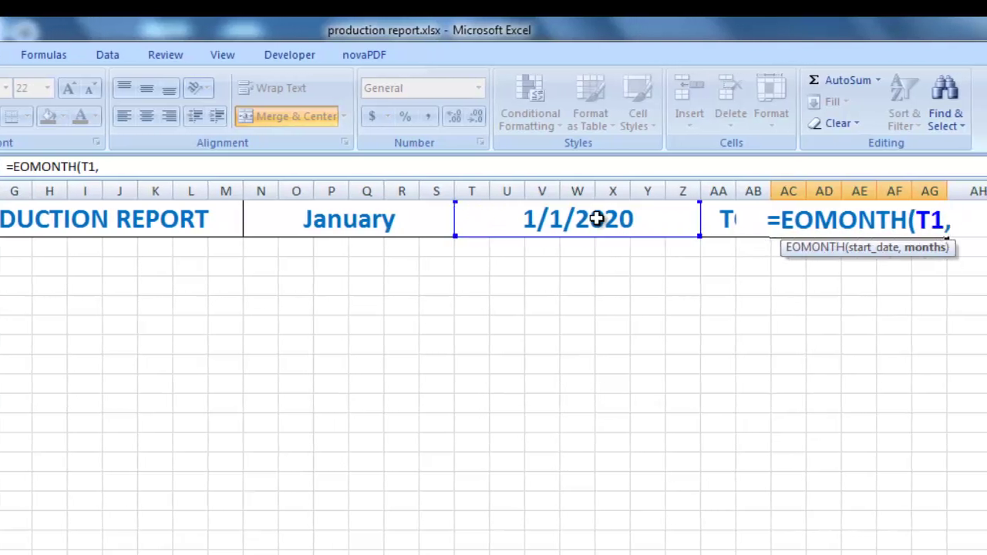
{"action": "type", "text": "0"}
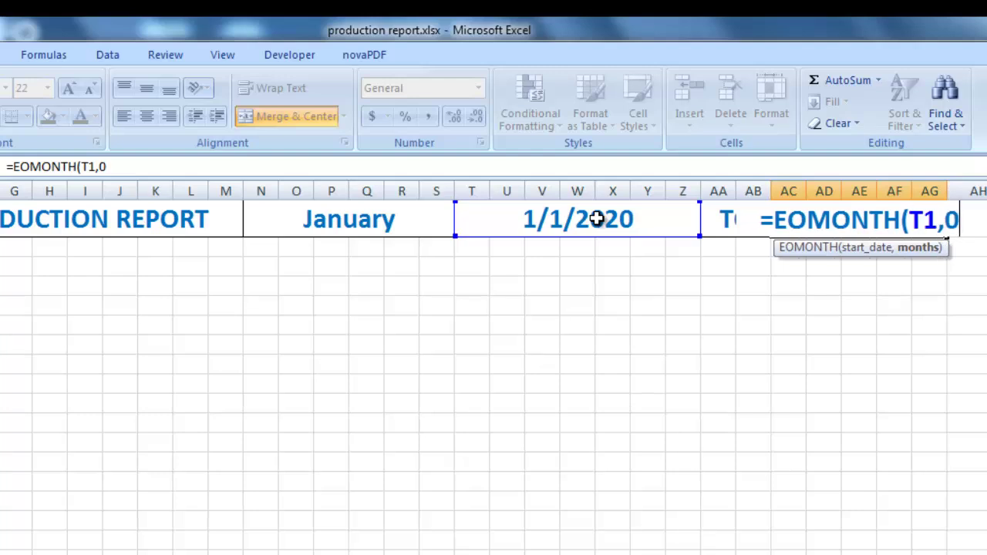
{"action": "type", "text": ")"}
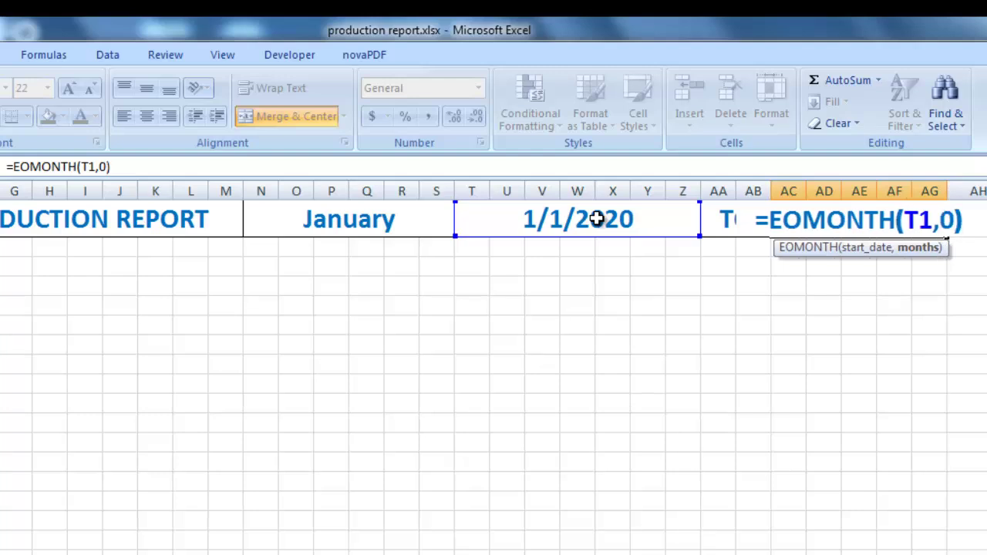
{"action": "key", "text": "Return"}
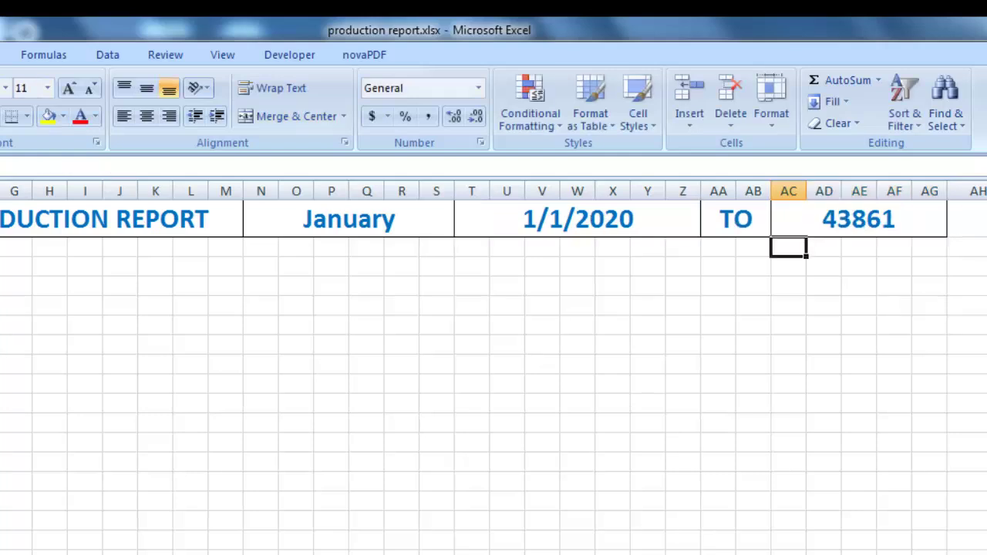
- Format AC1 as Short Date (31/1/2020) and check the T1 and AC1 formulas
{"action": "left_click", "coordinate": [880, 212]}
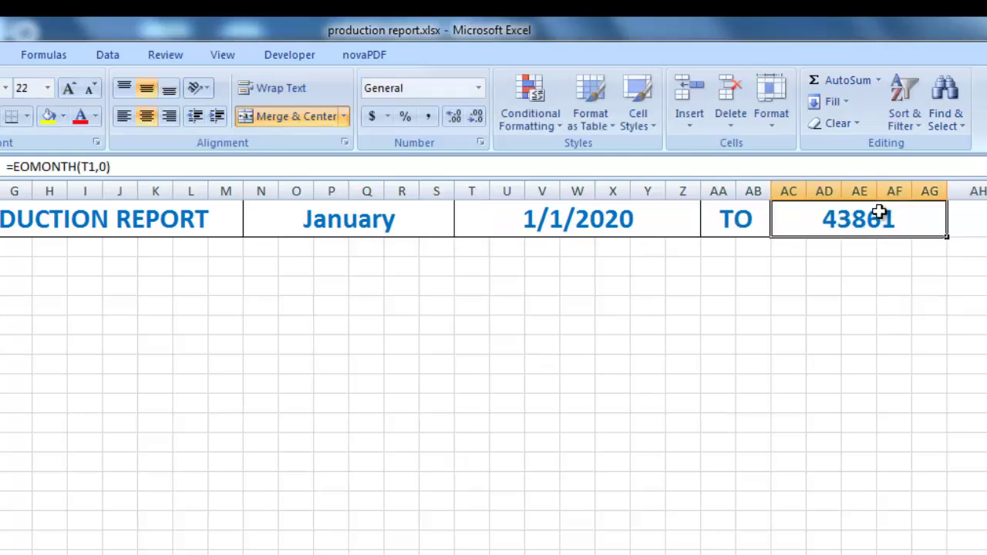
{"action": "left_click", "coordinate": [478, 87]}
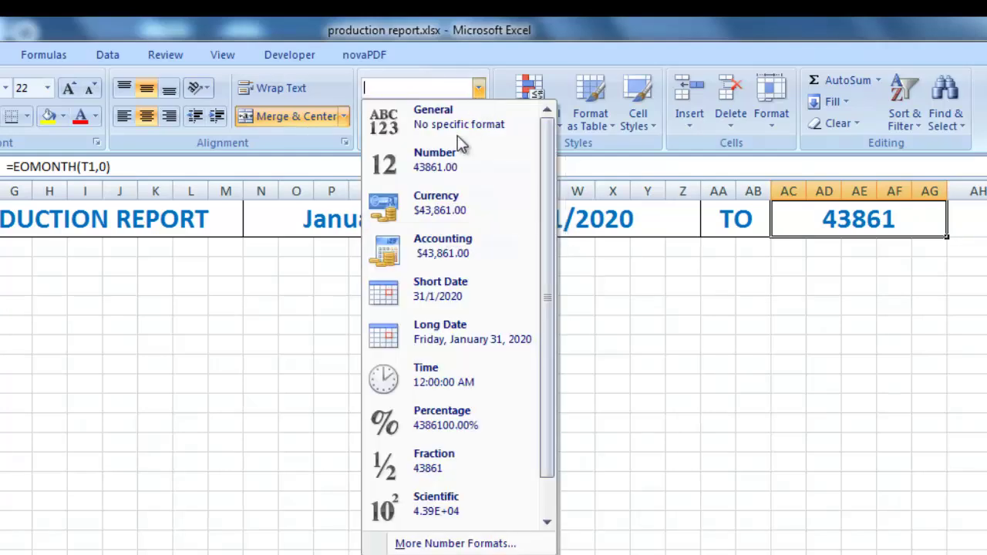
{"action": "left_click", "coordinate": [466, 287]}
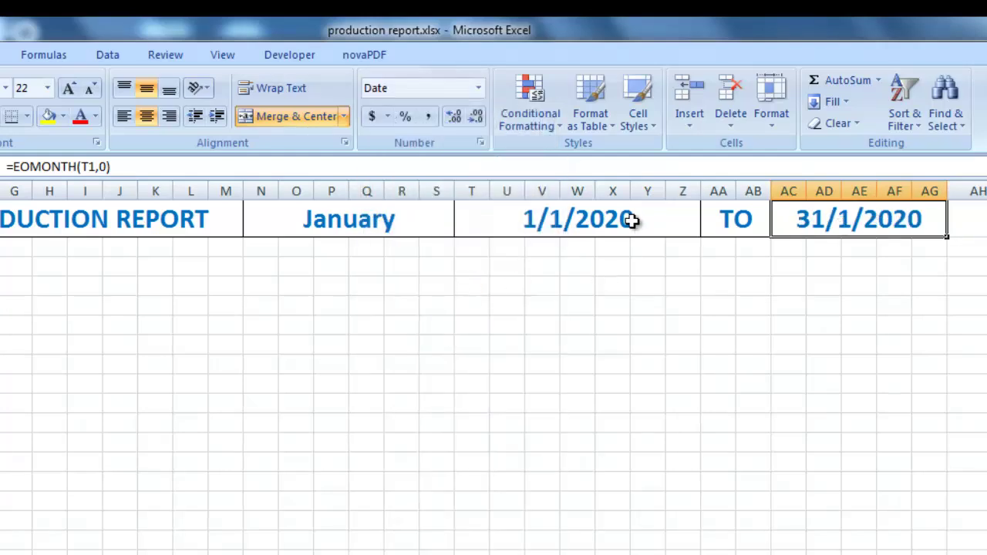
{"action": "left_click", "coordinate": [620, 220]}
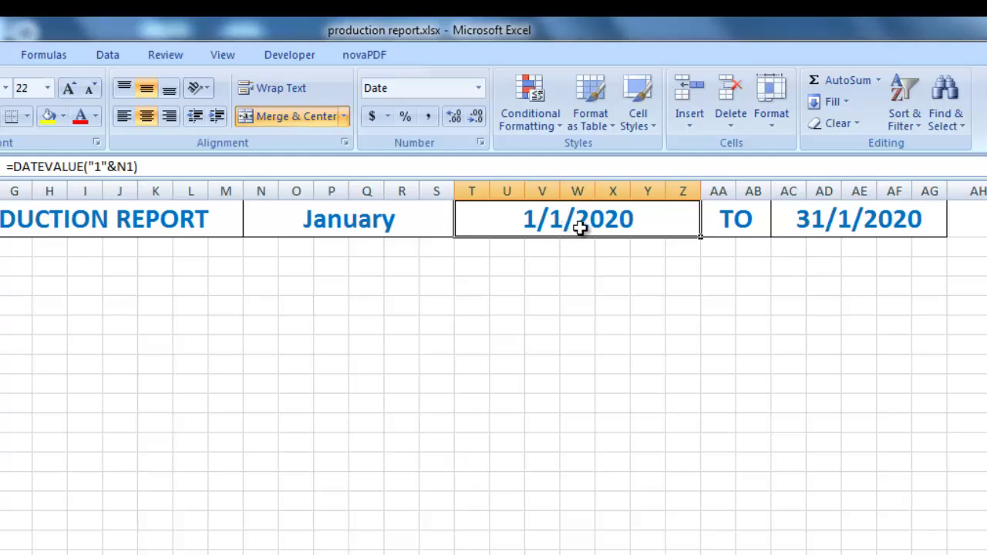
{"action": "left_click", "coordinate": [840, 222]}
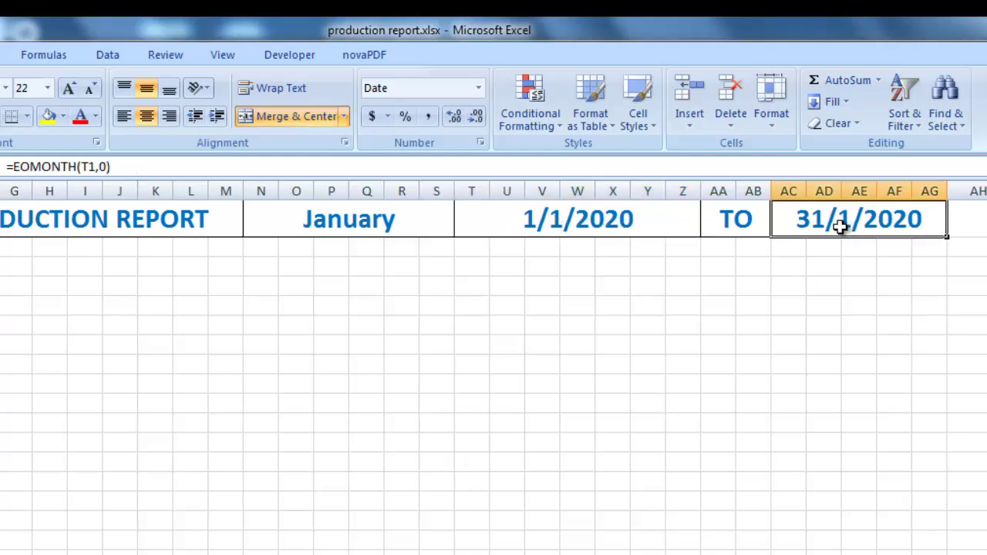
- Pick February, then March, then August in N1's dropdown, watching T1 and AC1 update
{"action": "left_click", "coordinate": [414, 219]}
{"action": "left_click", "coordinate": [463, 230]}
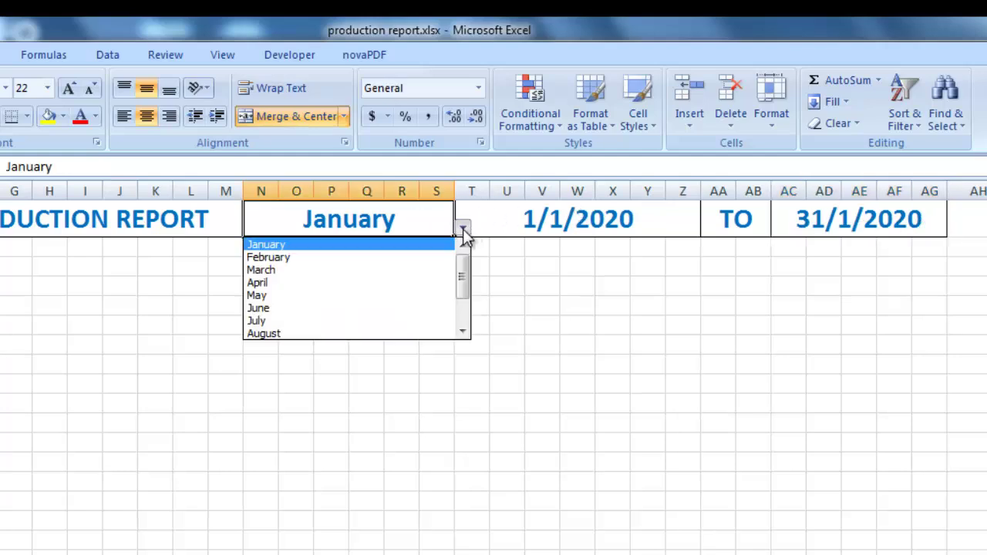
{"action": "left_click", "coordinate": [353, 257]}
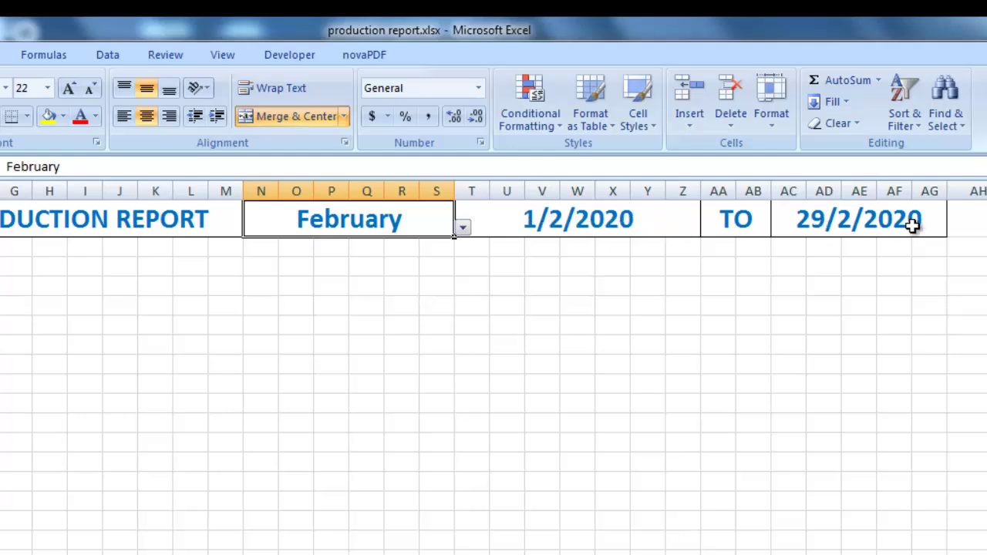
{"action": "left_click", "coordinate": [462, 228]}
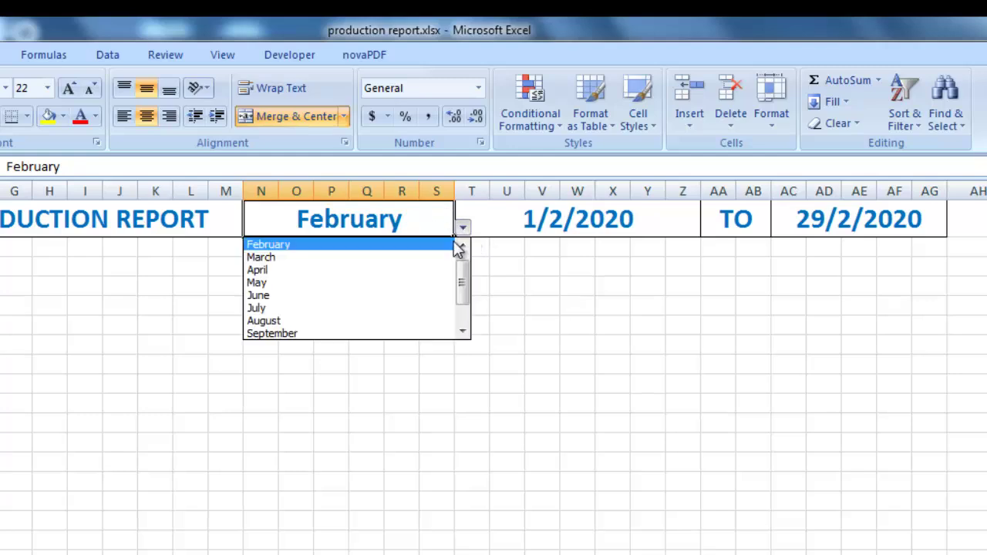
{"action": "left_click", "coordinate": [385, 259]}
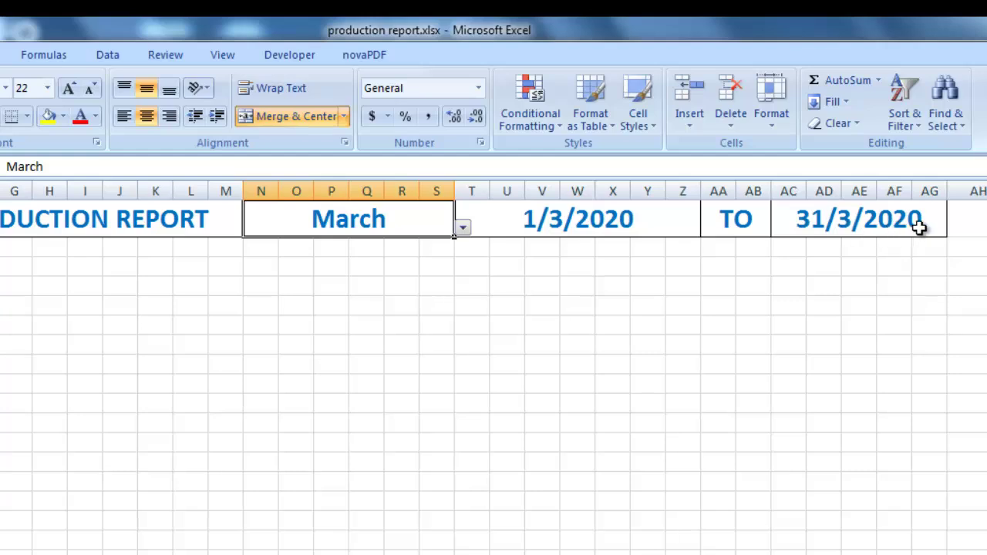
{"action": "left_click", "coordinate": [462, 228]}
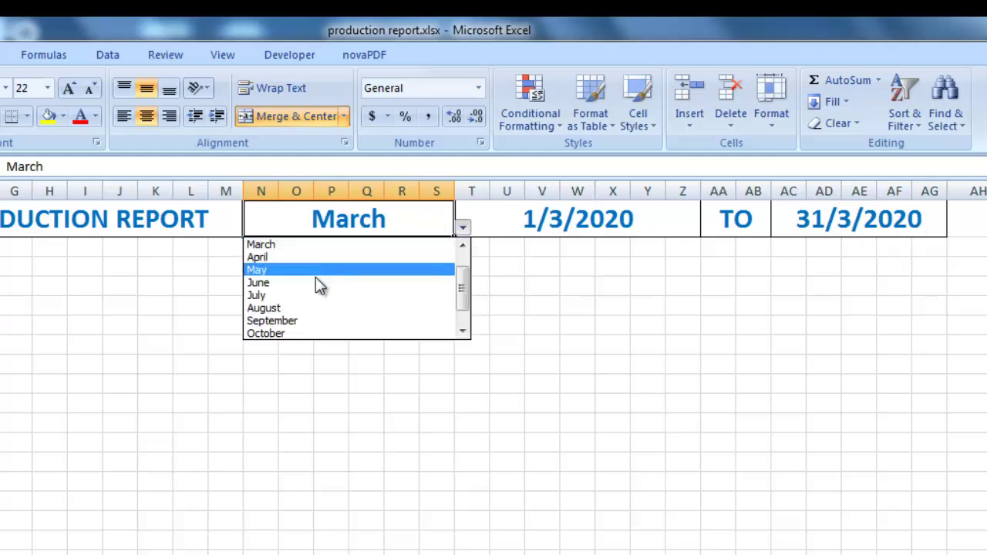
{"action": "left_click", "coordinate": [310, 308]}
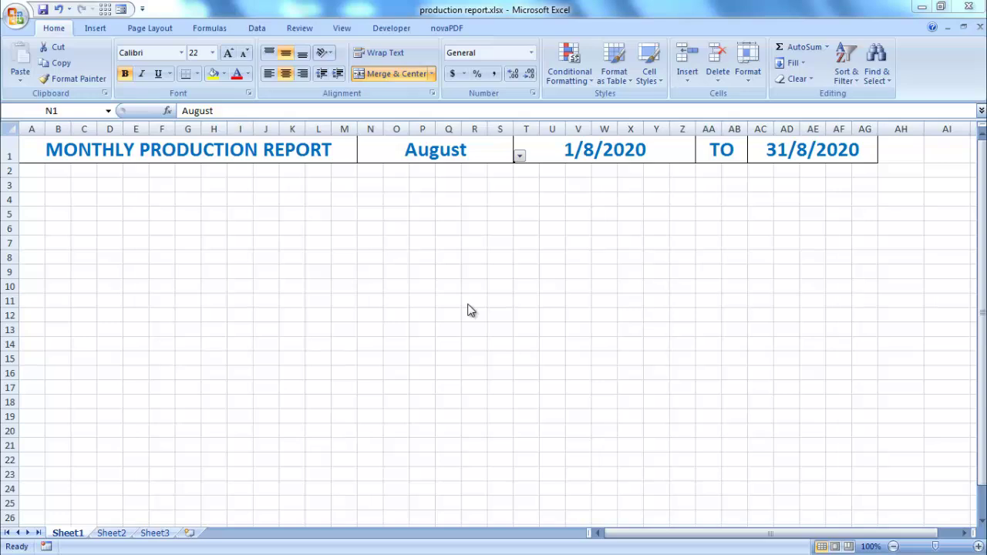
- Duplicate Sheet1 via Move or Copy with Create a copy ticked
{"action": "left_click", "coordinate": [75, 536]}
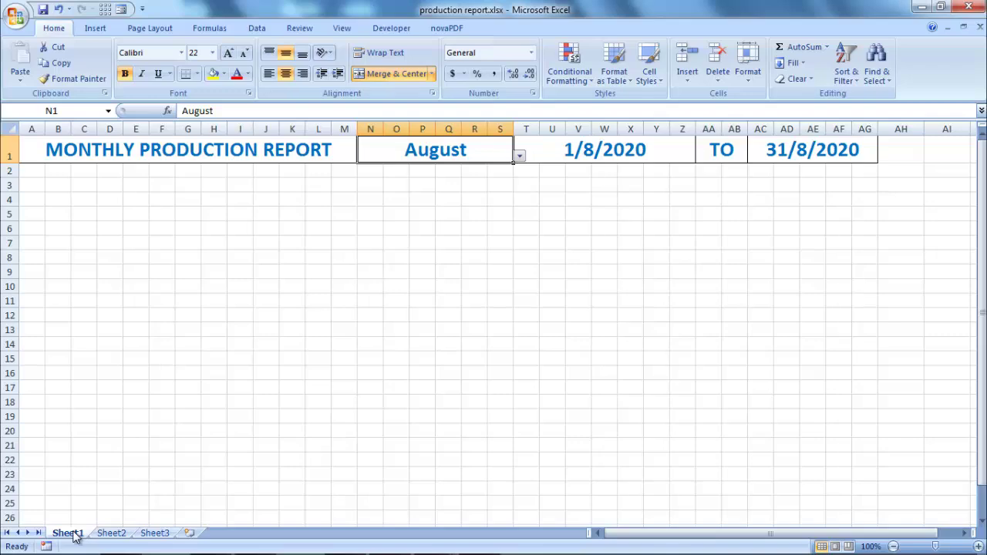
{"action": "right_click", "coordinate": [75, 536]}
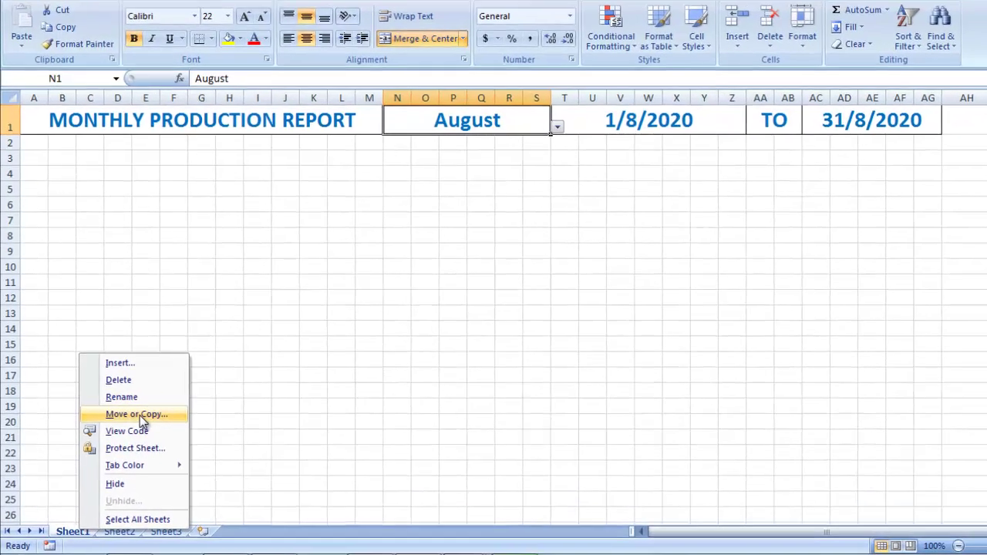
{"action": "left_click", "coordinate": [127, 424]}
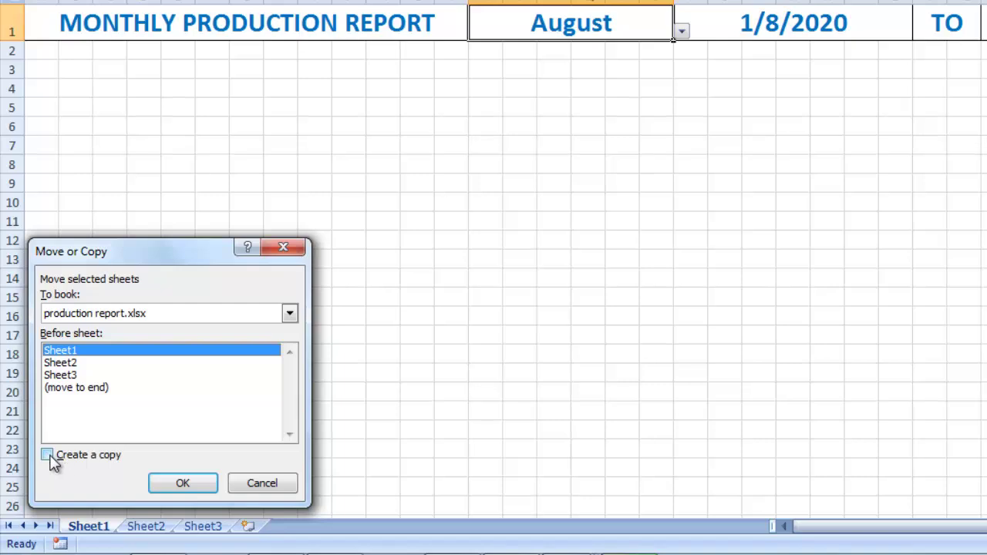
{"action": "left_click", "coordinate": [47, 456]}
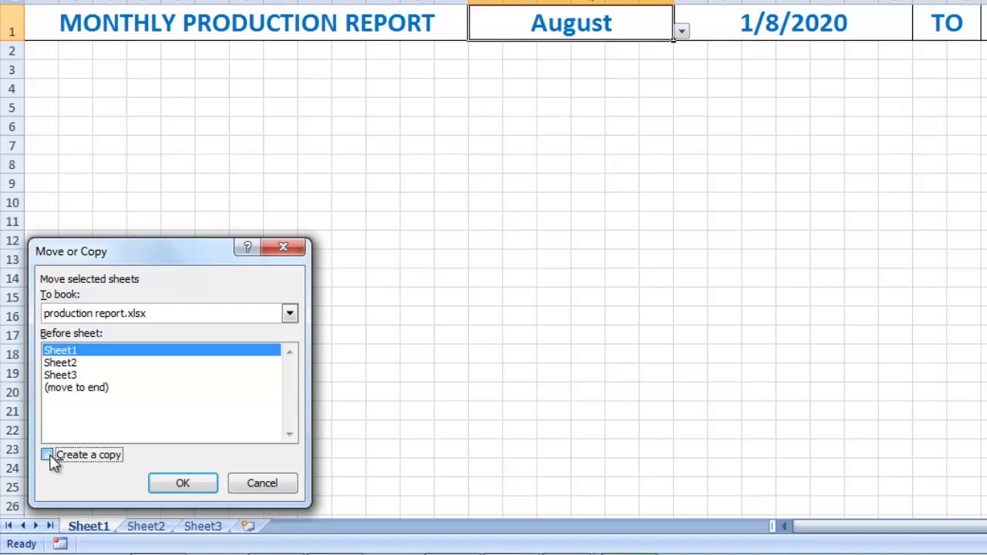
{"action": "left_click", "coordinate": [183, 484]}
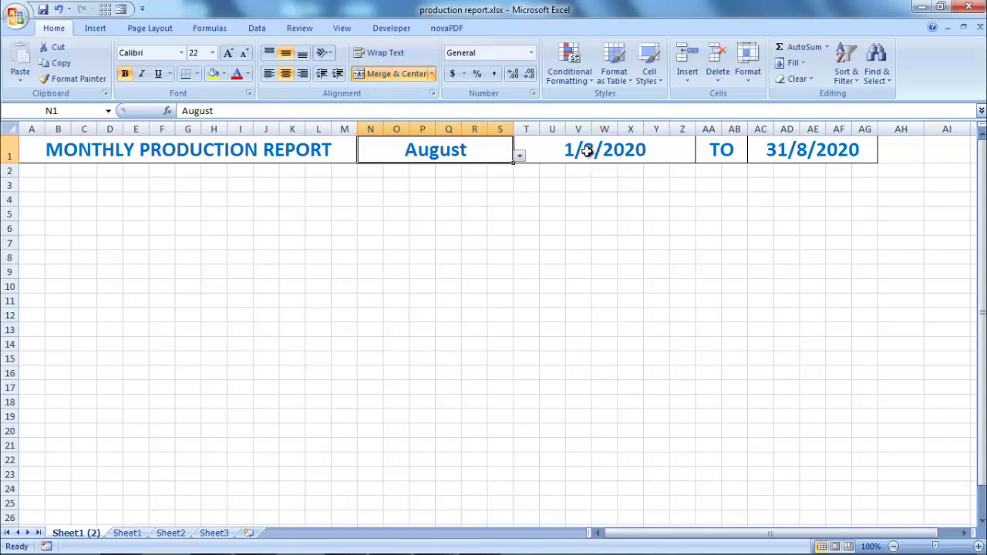
- Copy the start-date cell T1 on the new sheet
{"action": "left_click", "coordinate": [587, 151]}
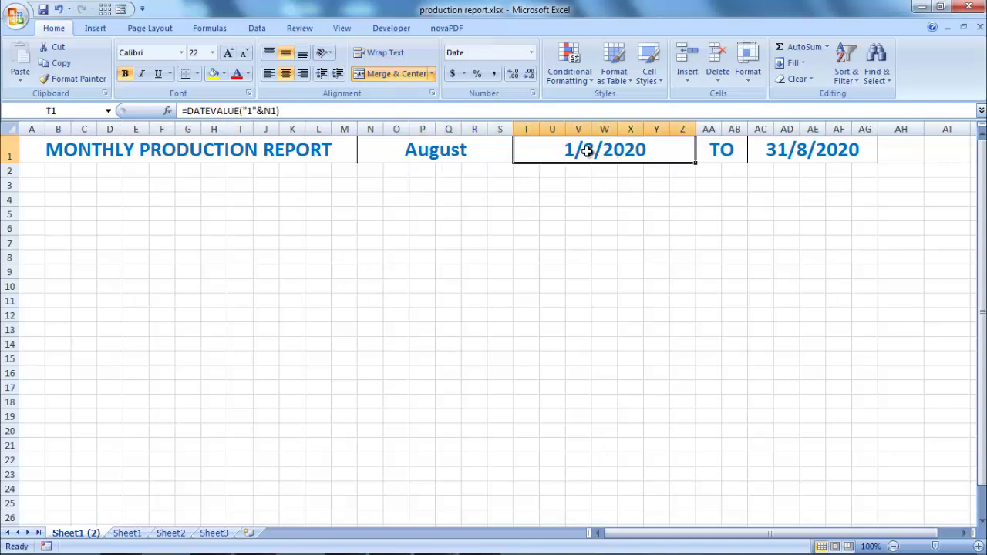
{"action": "right_click", "coordinate": [587, 151]}
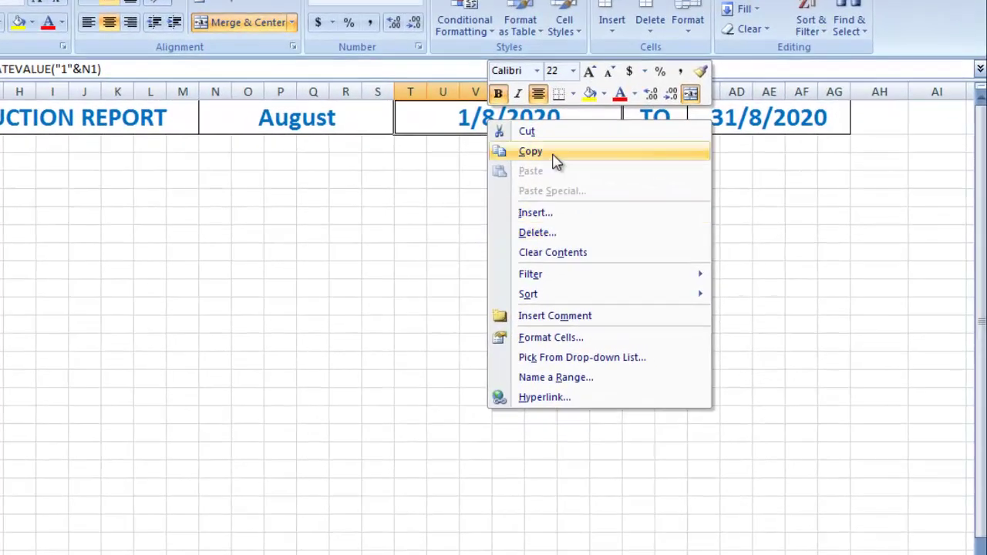
{"action": "left_click", "coordinate": [530, 152]}
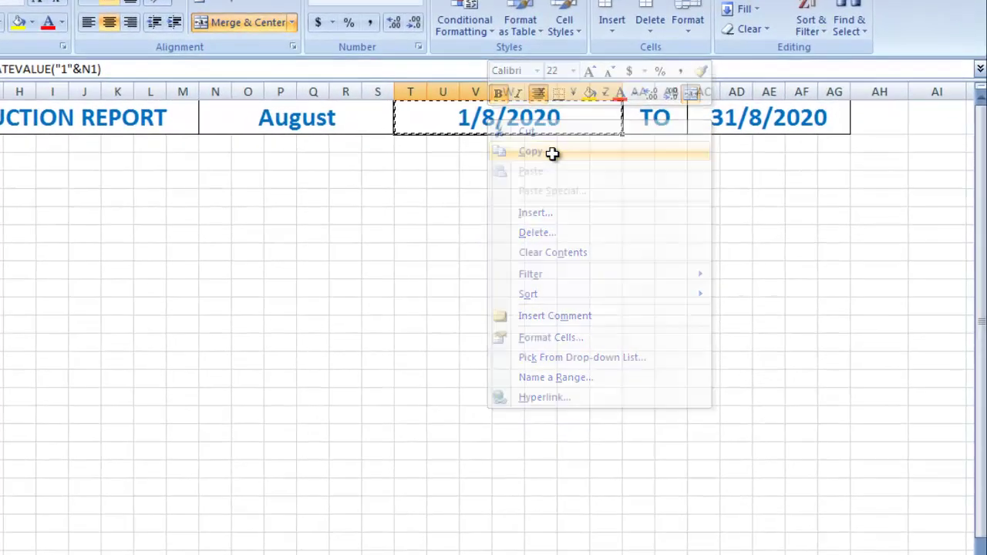
- Paste T1 back as values, fixing the start date at 1/8/2020
{"action": "right_click", "coordinate": [523, 119]}
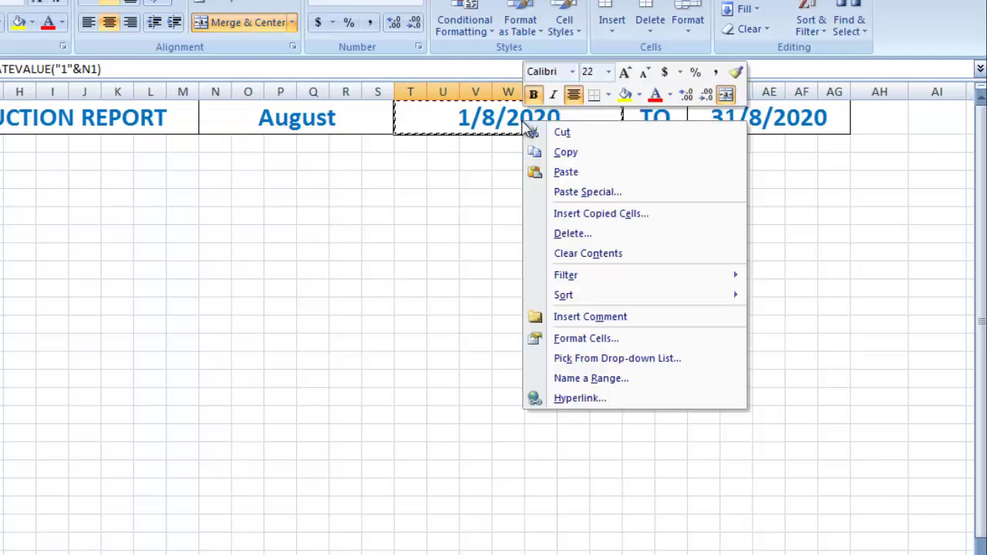
{"action": "left_click", "coordinate": [587, 192]}
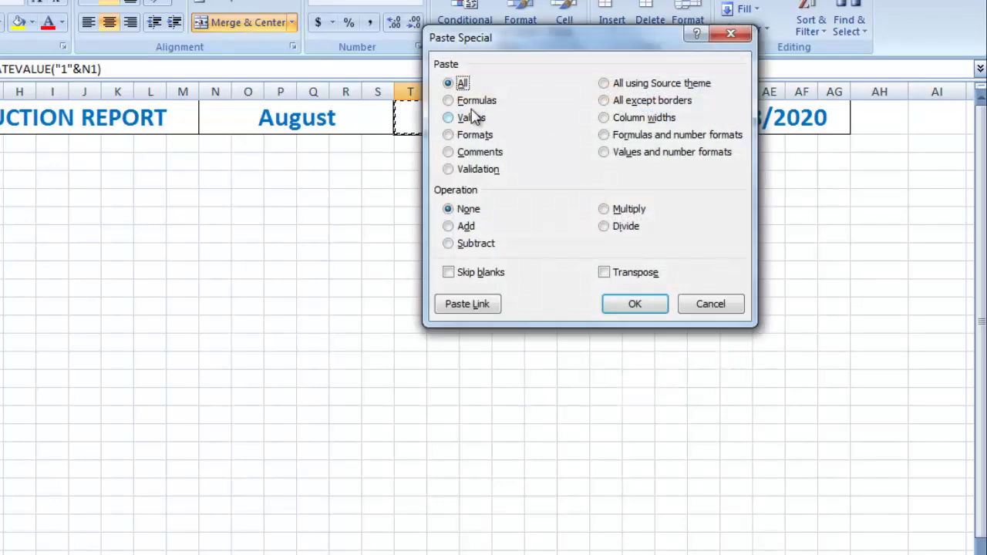
{"action": "left_click", "coordinate": [450, 120]}
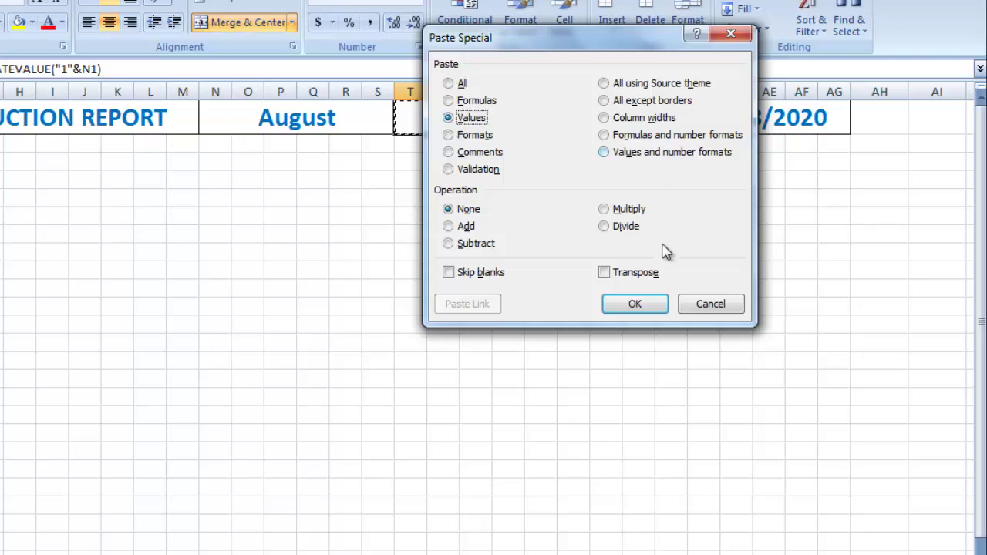
{"action": "left_click", "coordinate": [632, 305]}
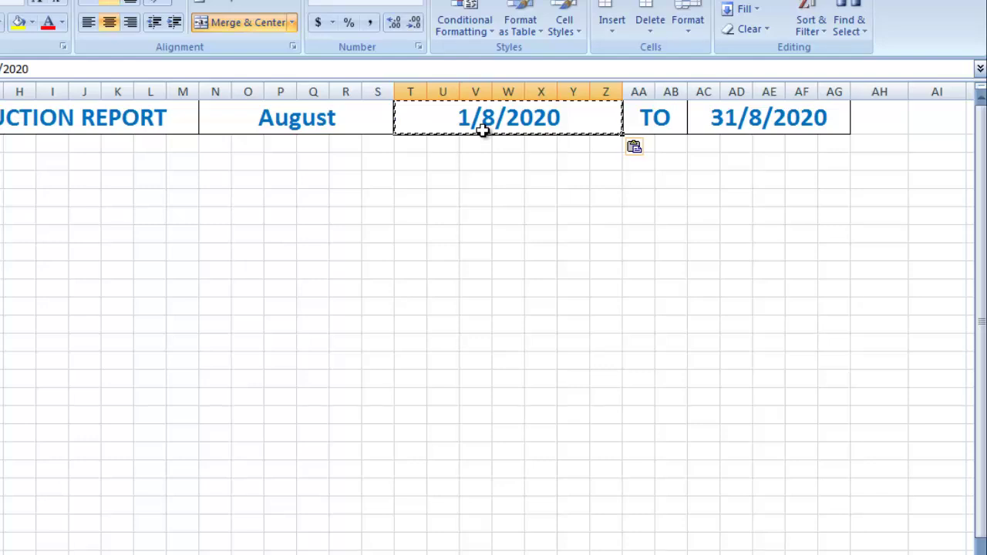
- Copy AC1 and paste it back as values to fix the end date 31/8/2020
{"action": "left_click", "coordinate": [749, 120]}
{"action": "right_click", "coordinate": [752, 121]}
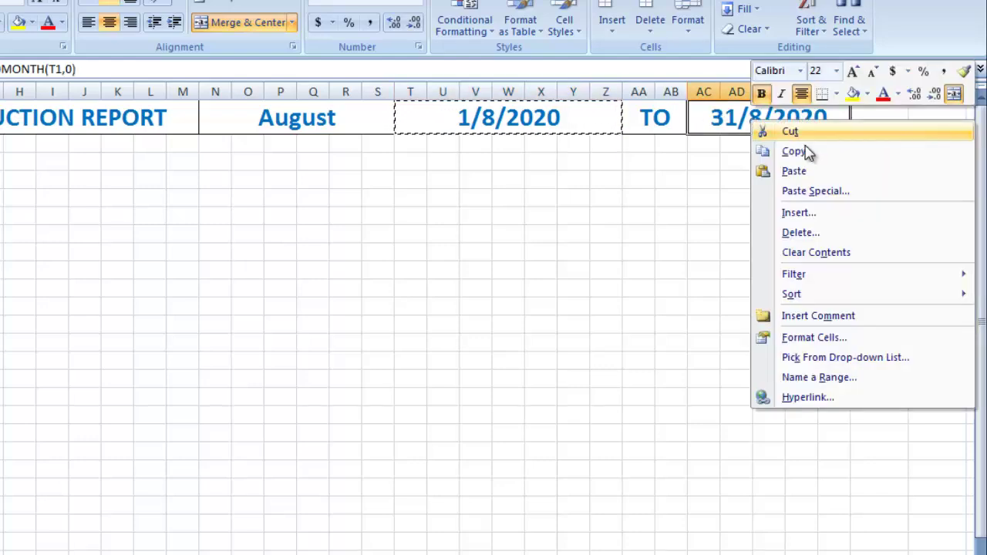
{"action": "left_click", "coordinate": [802, 153]}
{"action": "right_click", "coordinate": [748, 123]}
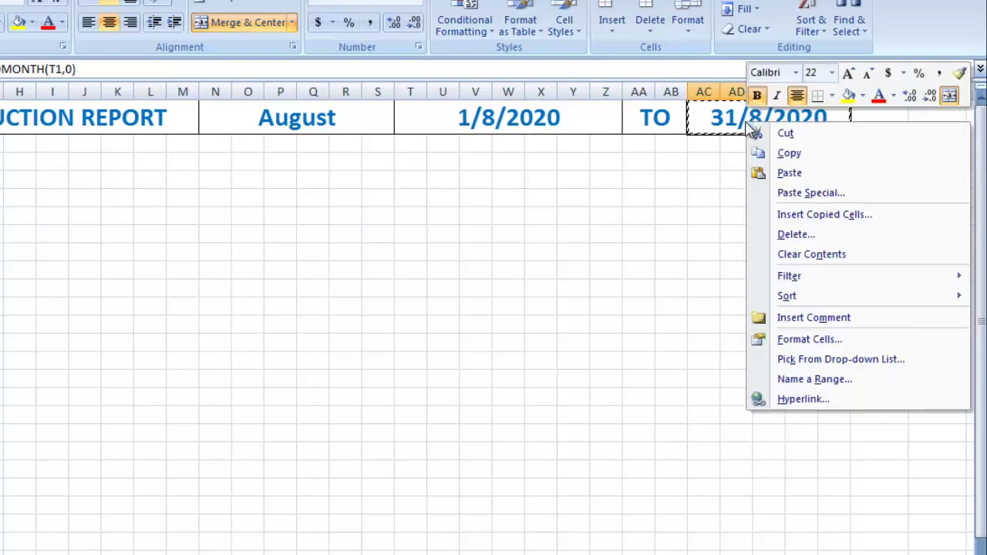
{"action": "left_click", "coordinate": [805, 193]}
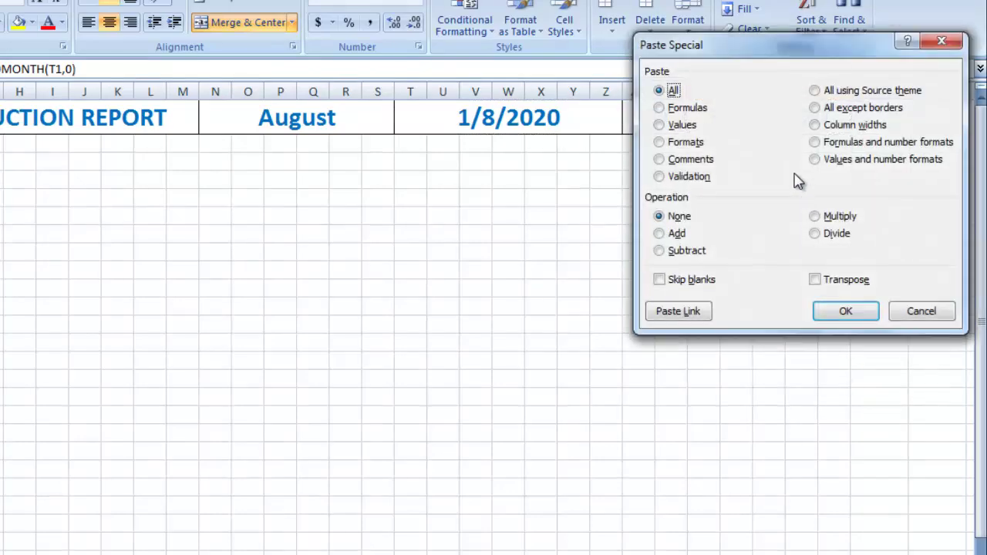
{"action": "left_click", "coordinate": [671, 128]}
{"action": "left_click", "coordinate": [845, 309]}
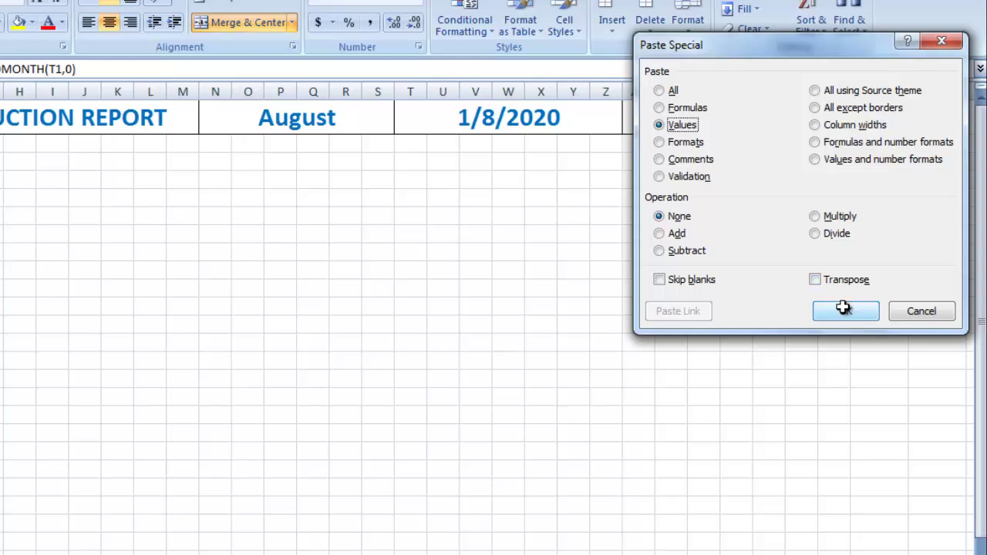
- Test October then August in the copy's N1, return to Sheet1, and open Control Panel
{"action": "left_click", "coordinate": [373, 114]}
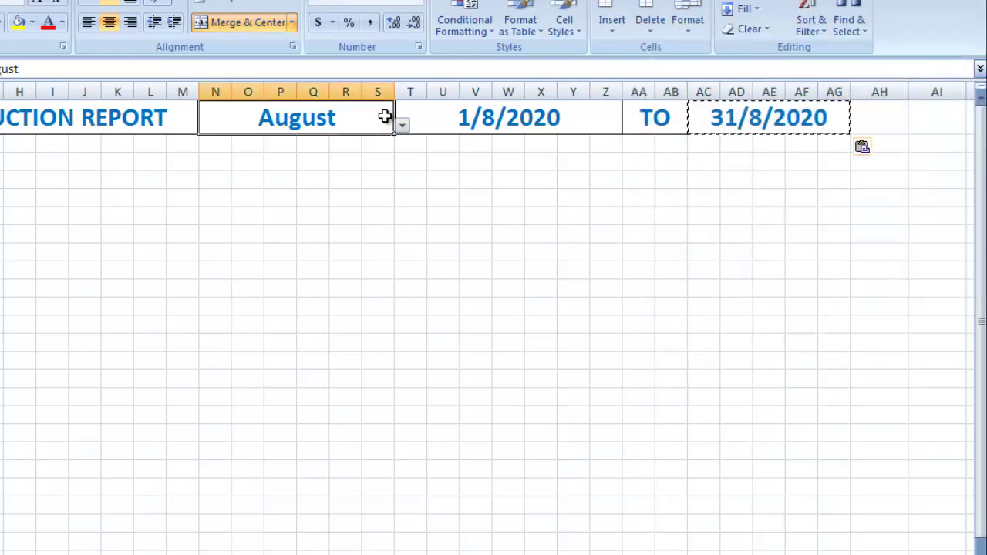
{"action": "left_click", "coordinate": [402, 127]}
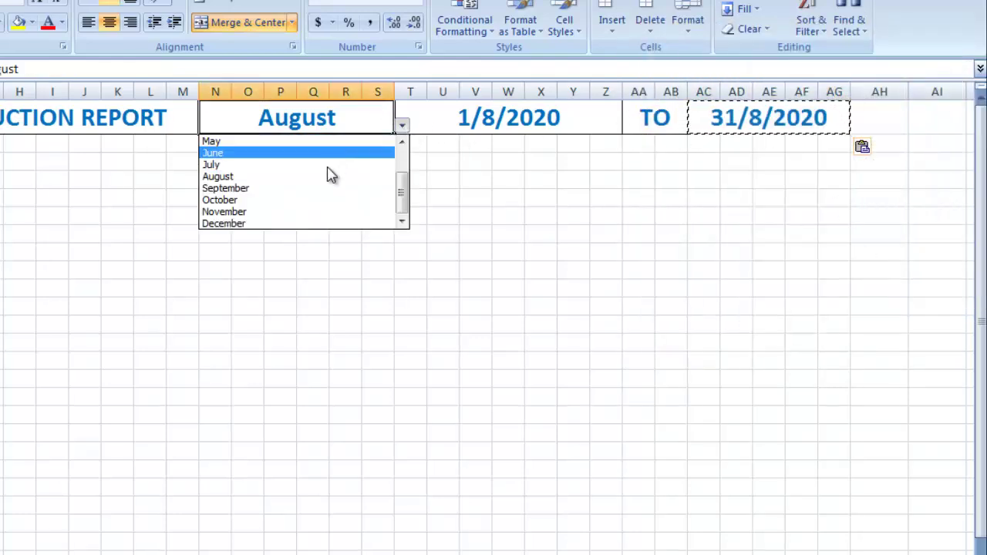
{"action": "left_click", "coordinate": [319, 205]}
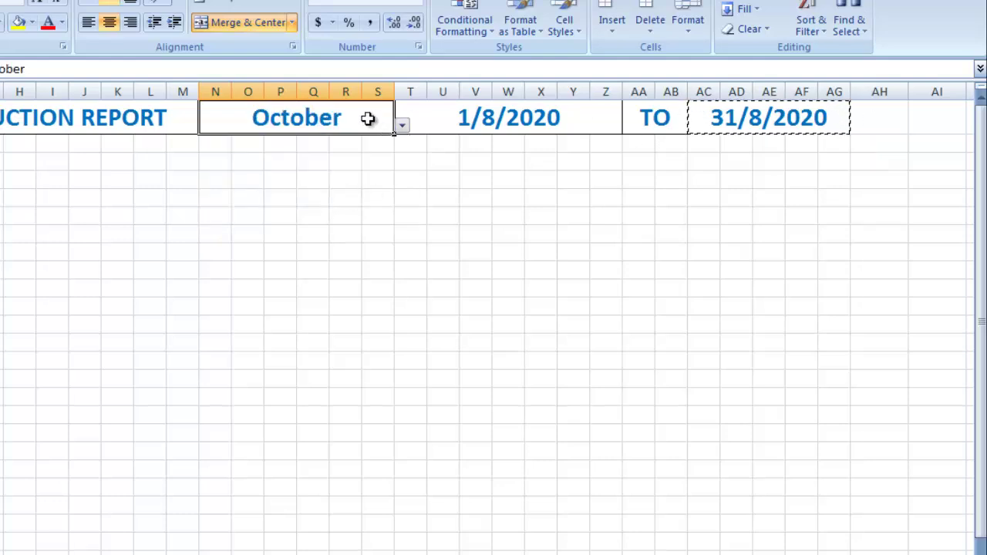
{"action": "left_click", "coordinate": [403, 126]}
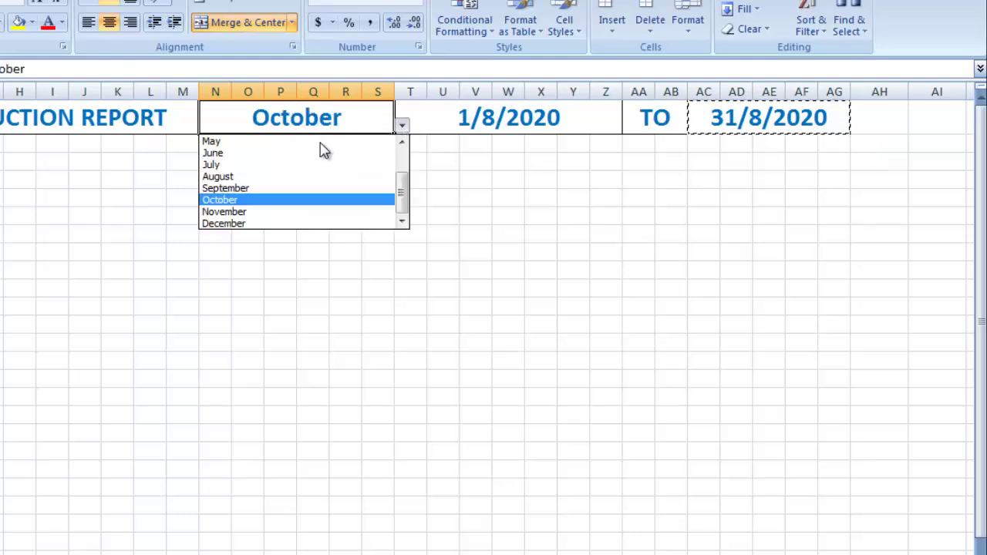
{"action": "left_click", "coordinate": [281, 176]}
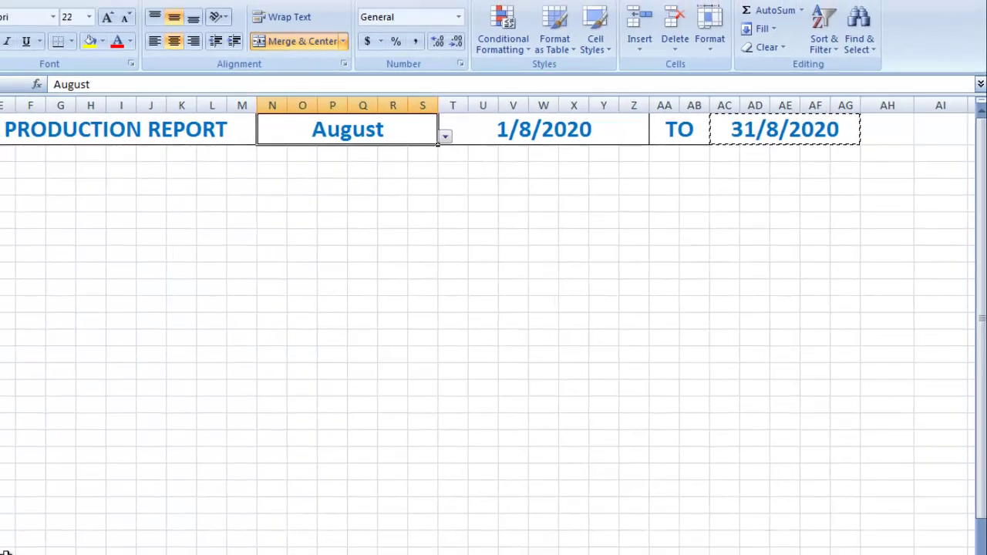
{"action": "left_click", "coordinate": [137, 533]}
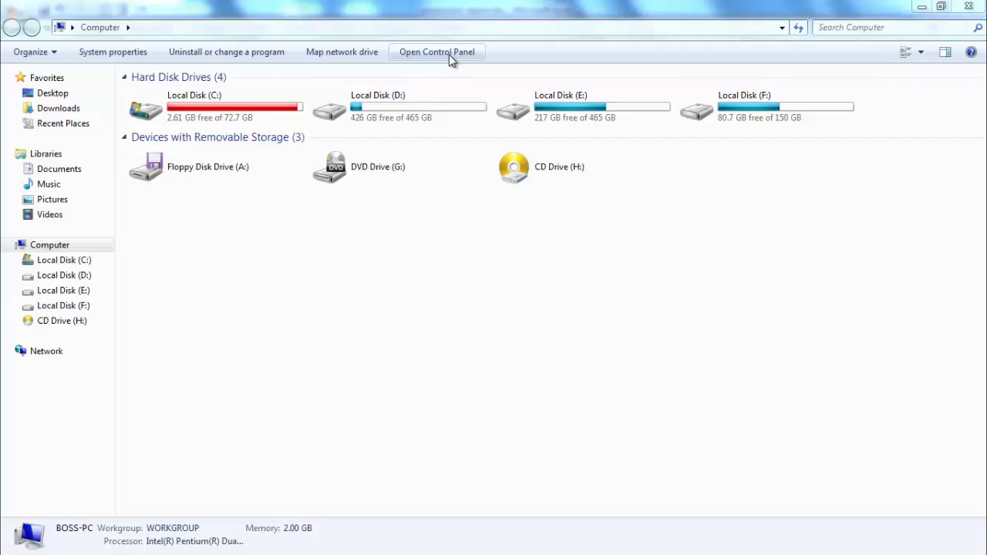
{"action": "left_click", "coordinate": [449, 53]}
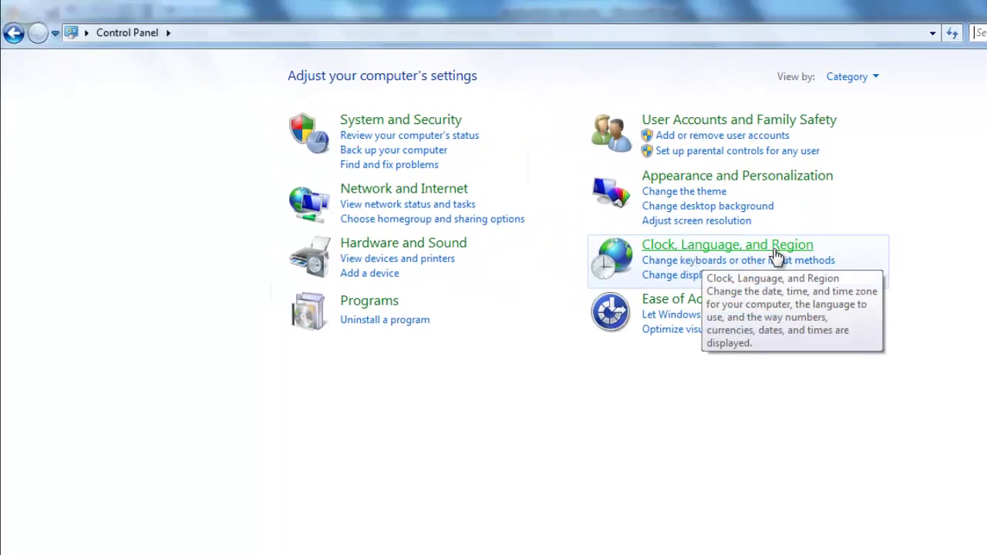
- Change the system date to December 17, 2021 in Date and Time, then close Control Panel
{"action": "left_click", "coordinate": [736, 245]}
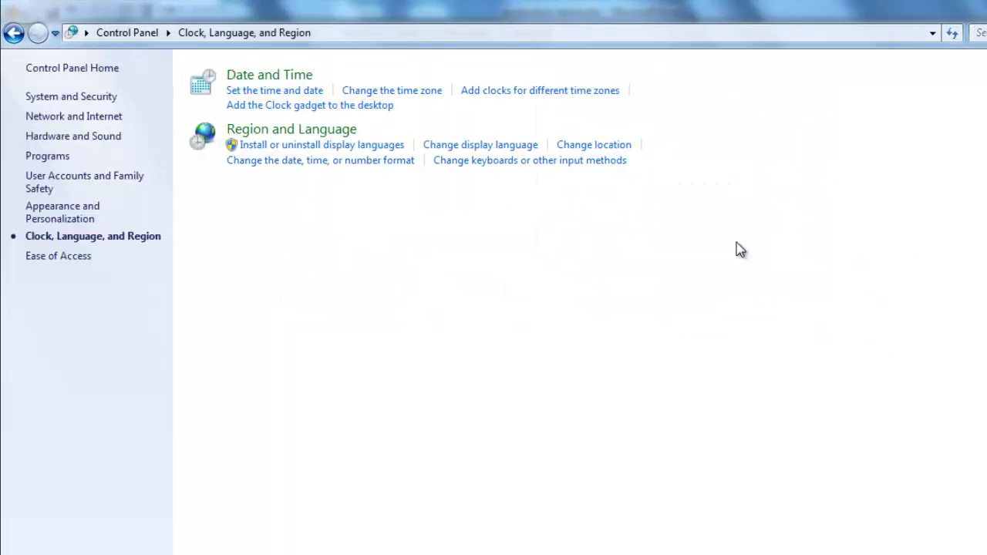
{"action": "left_click", "coordinate": [278, 75]}
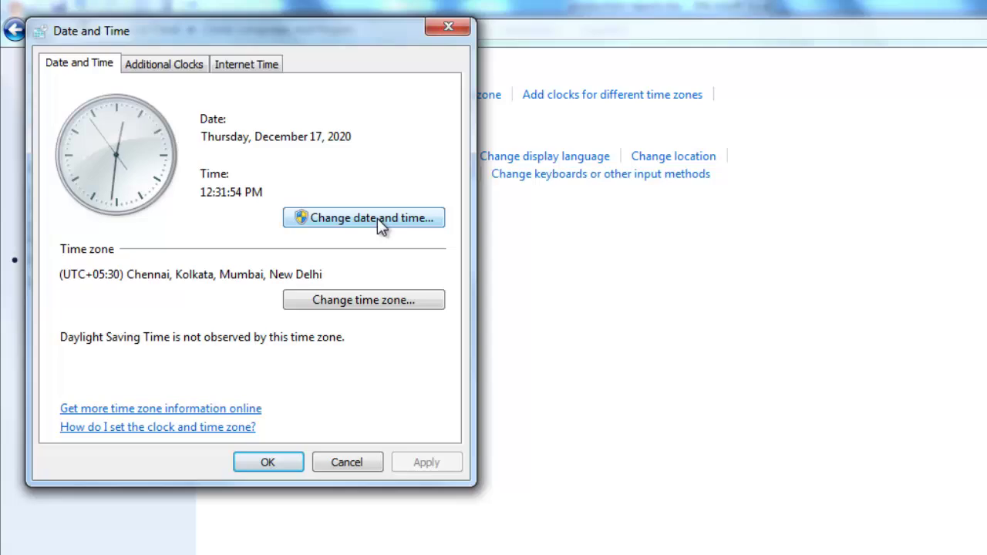
{"action": "left_click", "coordinate": [377, 218]}
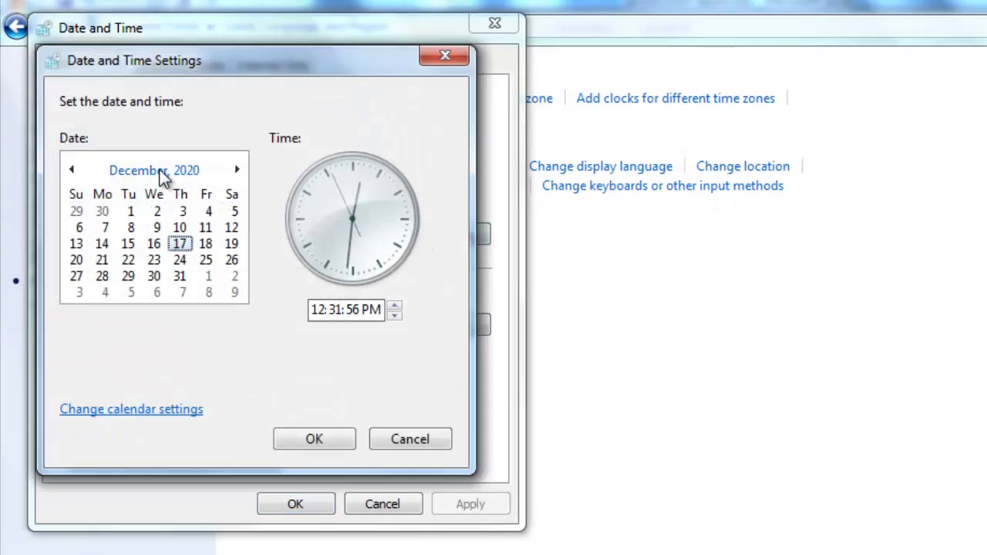
{"action": "left_click", "coordinate": [161, 171]}
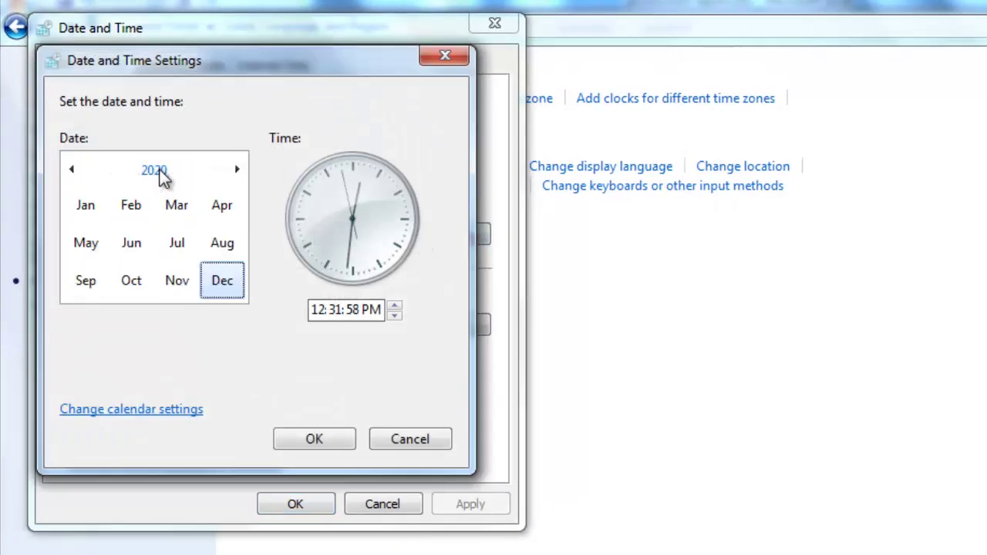
{"action": "left_click", "coordinate": [161, 171]}
{"action": "left_click", "coordinate": [179, 216]}
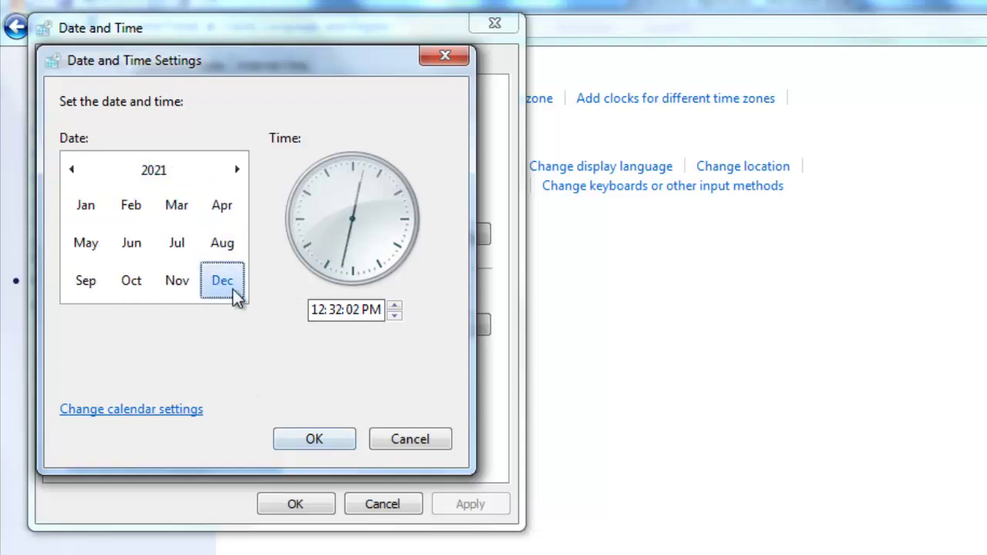
{"action": "left_click", "coordinate": [343, 443]}
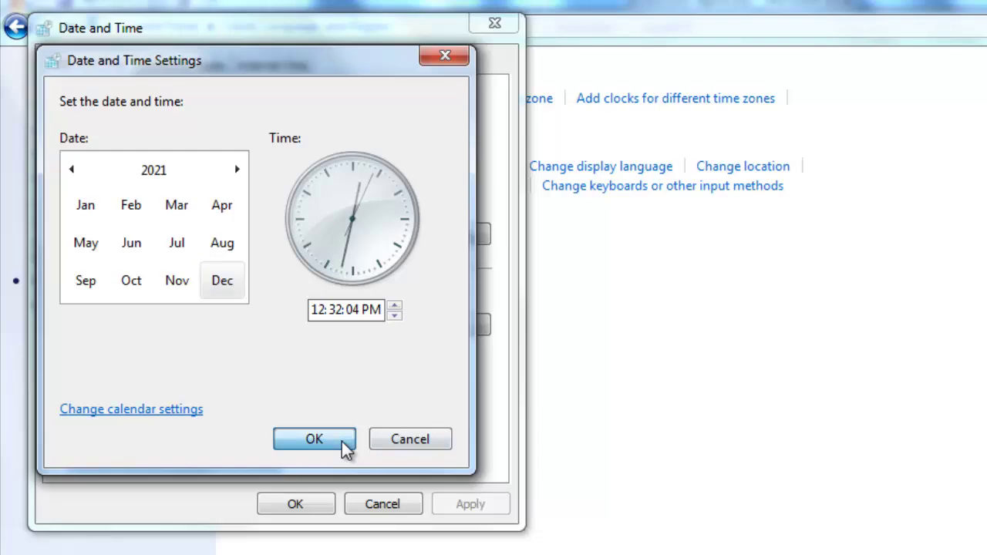
{"action": "left_click", "coordinate": [314, 504]}
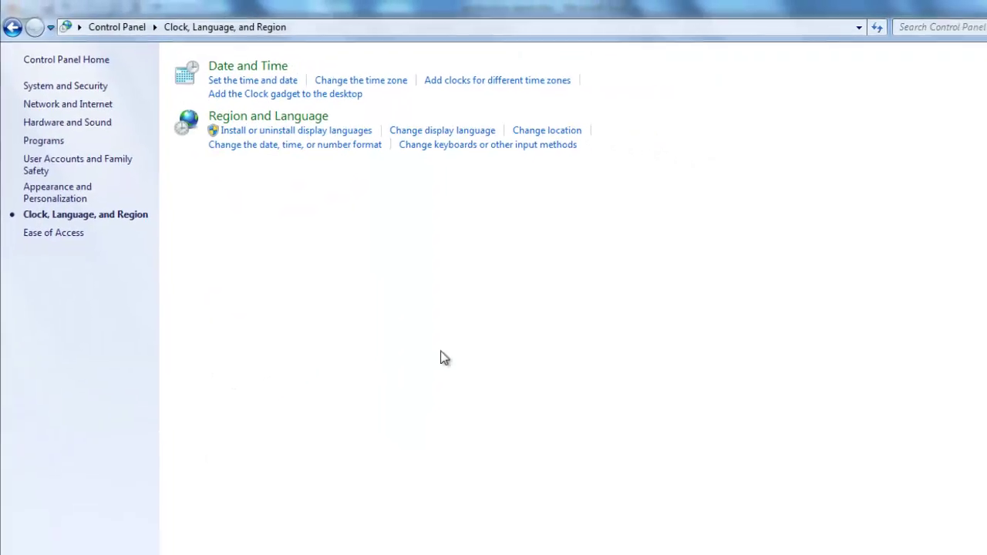
{"action": "left_click", "coordinate": [970, 7]}
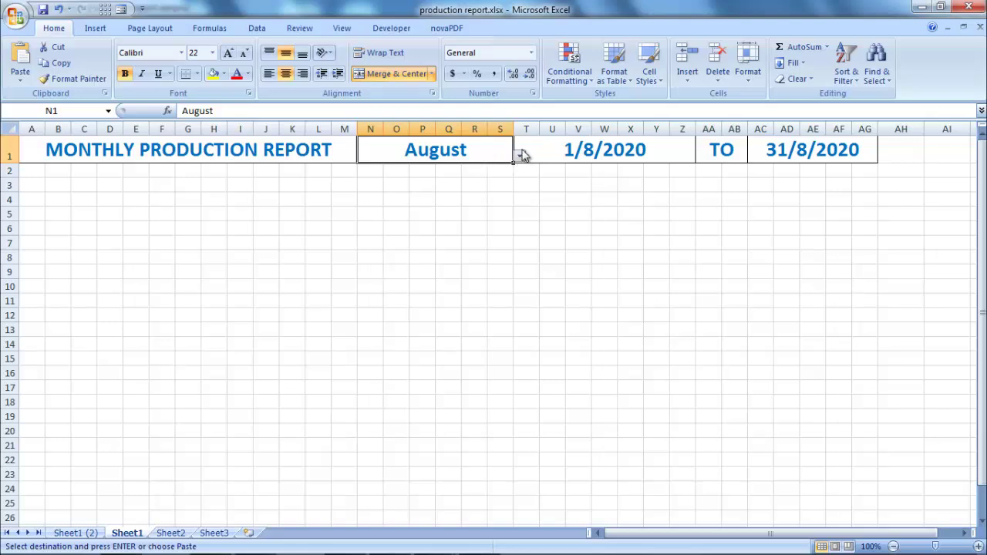
- Pick September, June, then August in N1 to confirm 2021 dates, then view Sheet1 (2)
{"action": "left_click", "coordinate": [520, 157]}
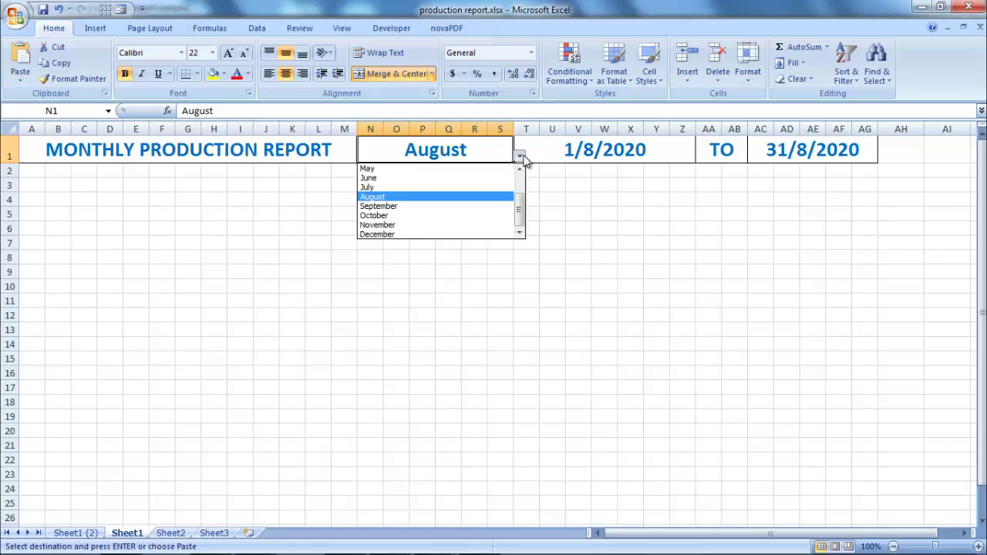
{"action": "left_click", "coordinate": [437, 207]}
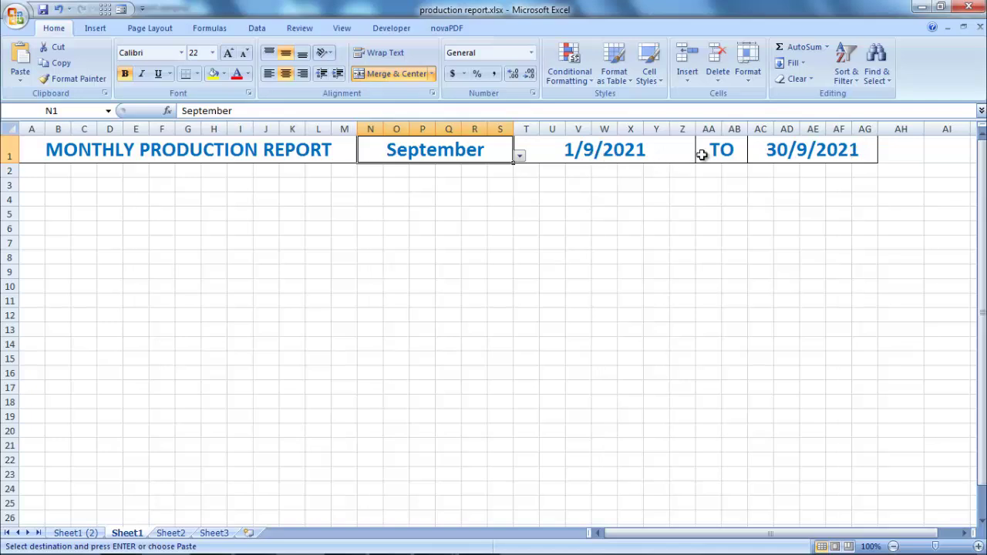
{"action": "left_click", "coordinate": [519, 156]}
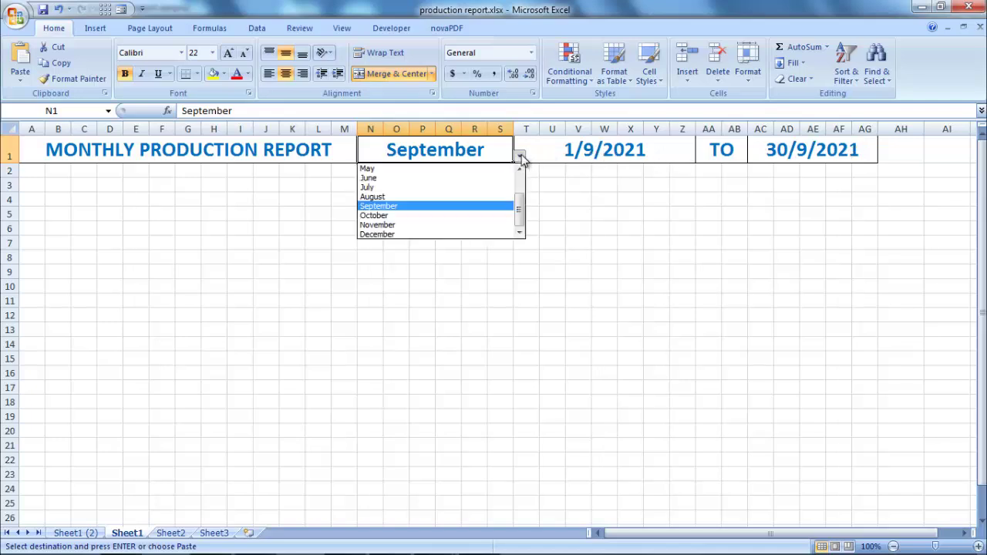
{"action": "left_click", "coordinate": [381, 177]}
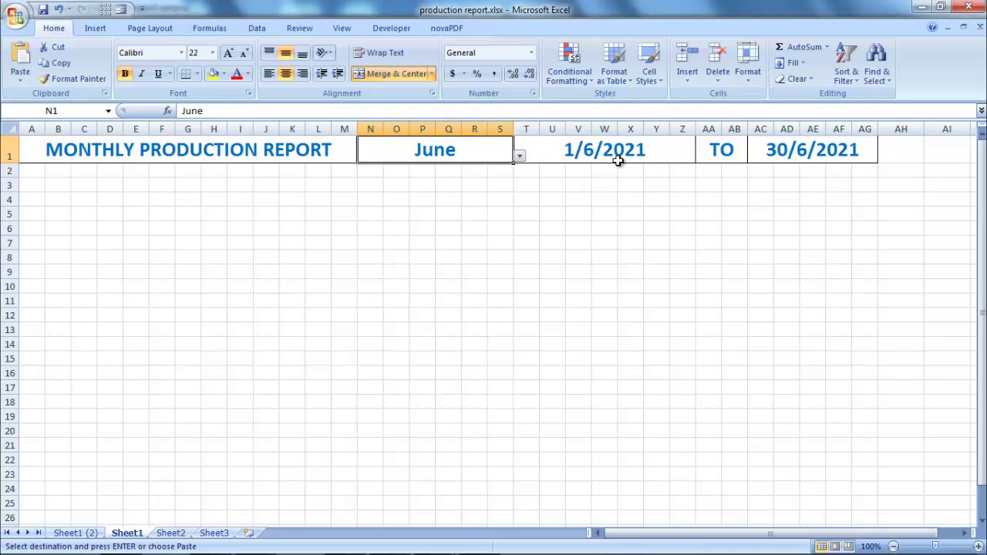
{"action": "left_click", "coordinate": [520, 156]}
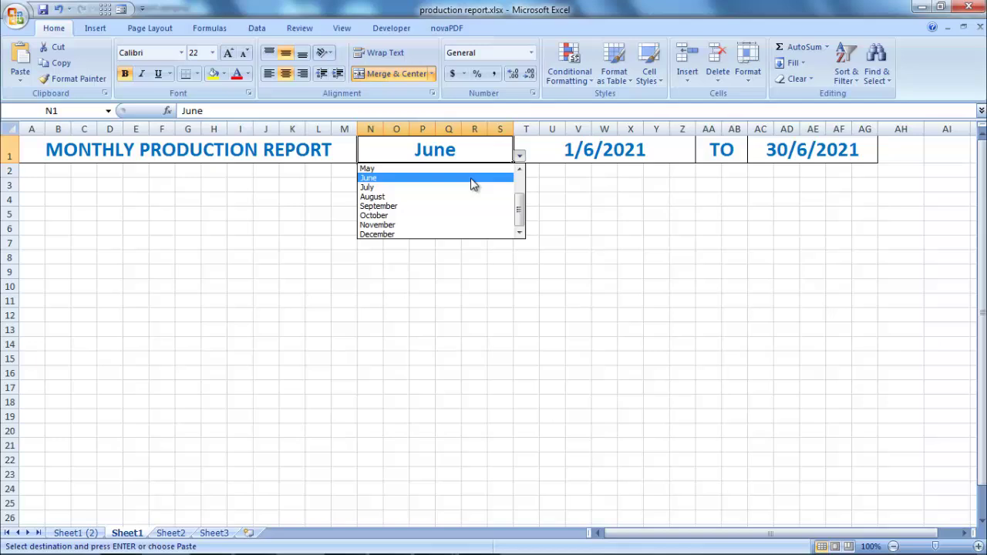
{"action": "left_click", "coordinate": [387, 197]}
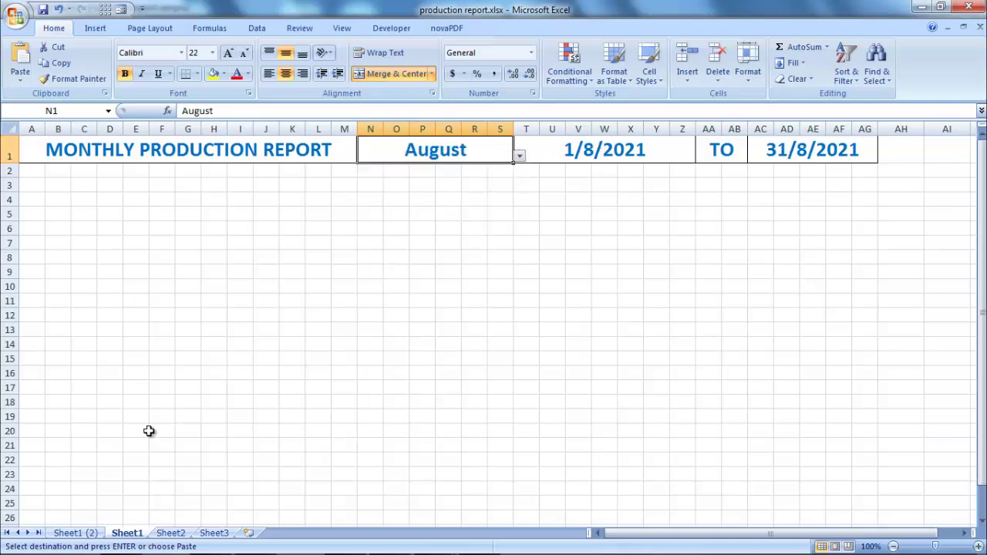
{"action": "left_click", "coordinate": [77, 529]}
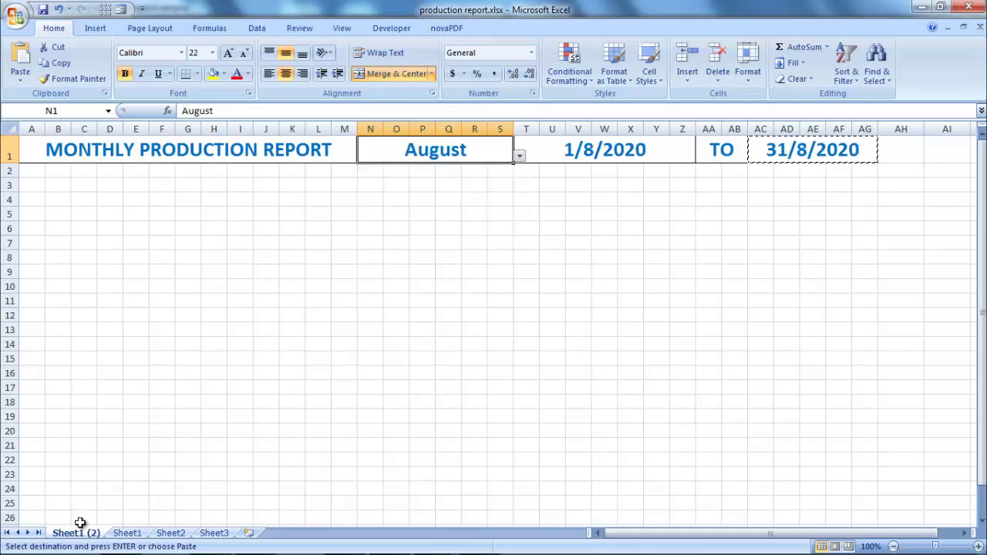
- Inspect the start and end date cells T1 and AC1 on Sheet1 (2)
{"action": "left_click", "coordinate": [590, 154]}
{"action": "left_click", "coordinate": [786, 154]}
{"action": "left_click", "coordinate": [632, 152]}
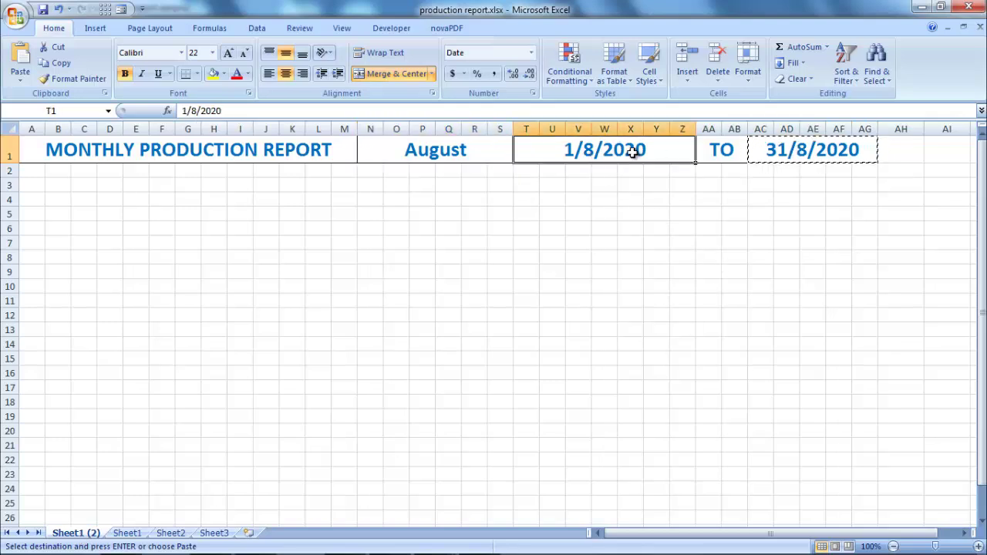
- Switch N1's month to May, then back to August, and return to Sheet1
{"action": "left_click", "coordinate": [471, 155]}
{"action": "left_click", "coordinate": [519, 155]}
{"action": "left_click", "coordinate": [454, 170]}
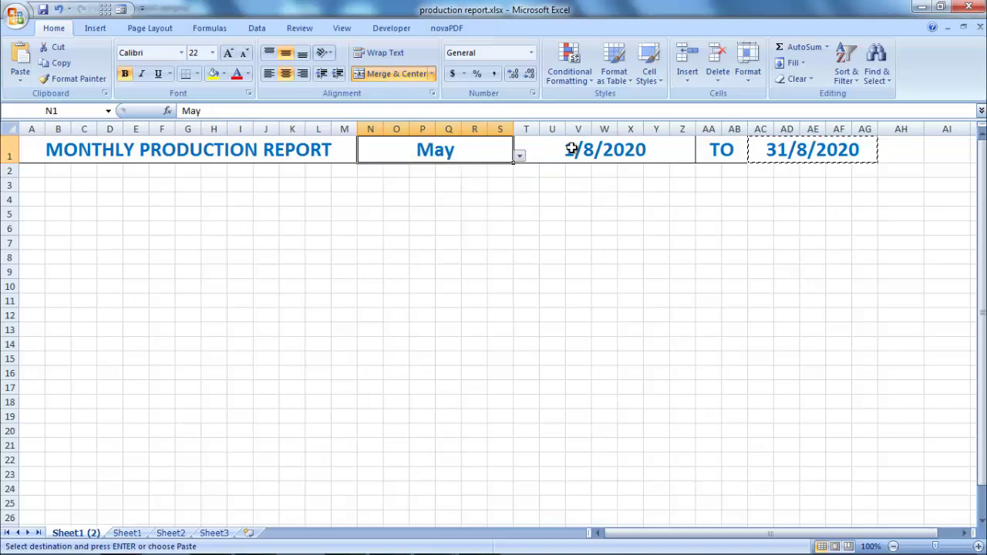
{"action": "left_click", "coordinate": [519, 156]}
{"action": "left_click", "coordinate": [398, 198]}
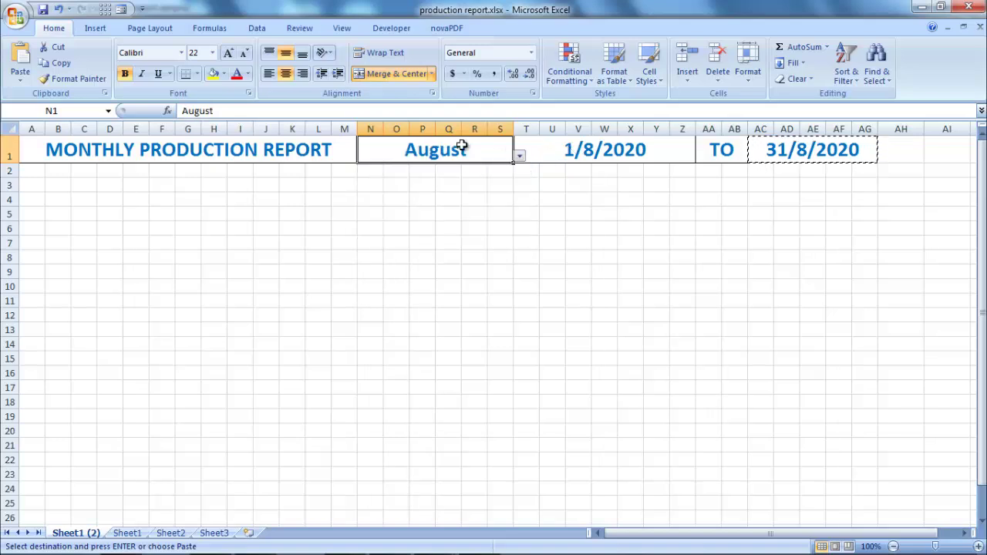
{"action": "left_click", "coordinate": [131, 533]}
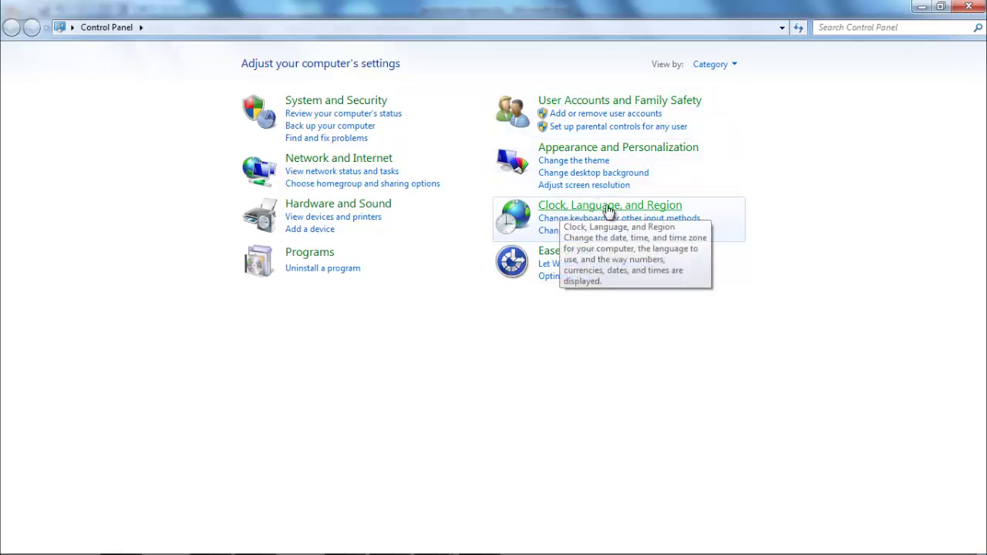
- Change the Windows system date to December 17, 2020 and confirm both date dialogs
{"action": "left_click", "coordinate": [651, 207]}
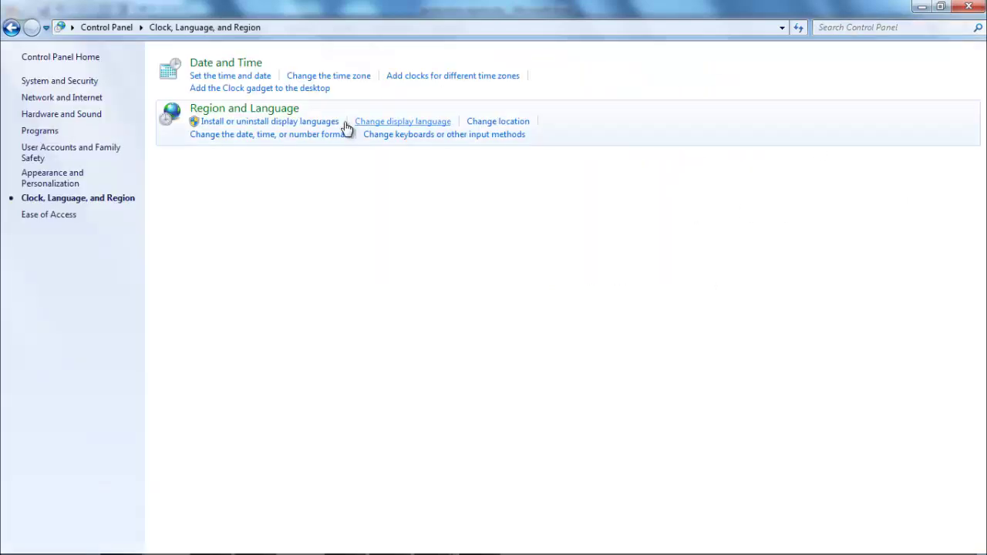
{"action": "left_click", "coordinate": [236, 68]}
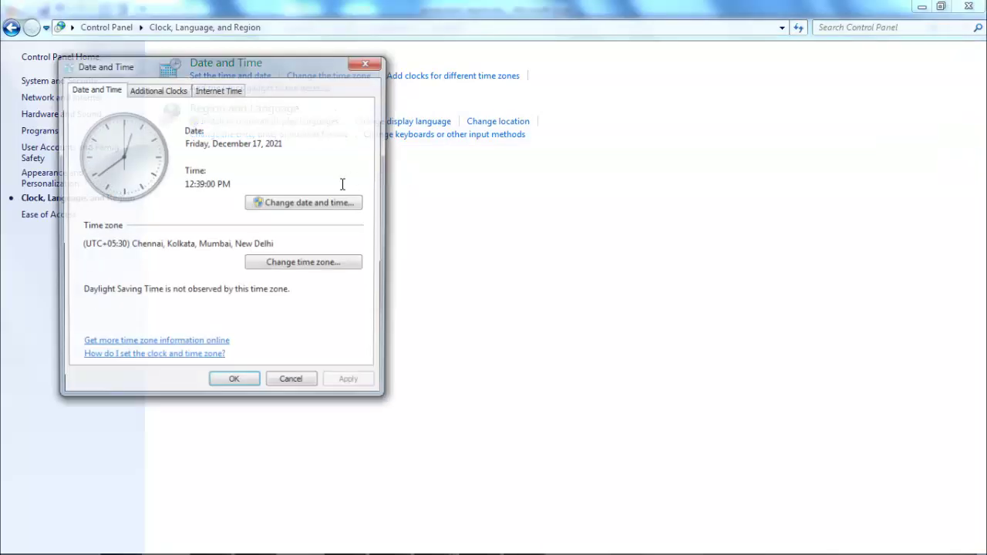
{"action": "left_click", "coordinate": [308, 204]}
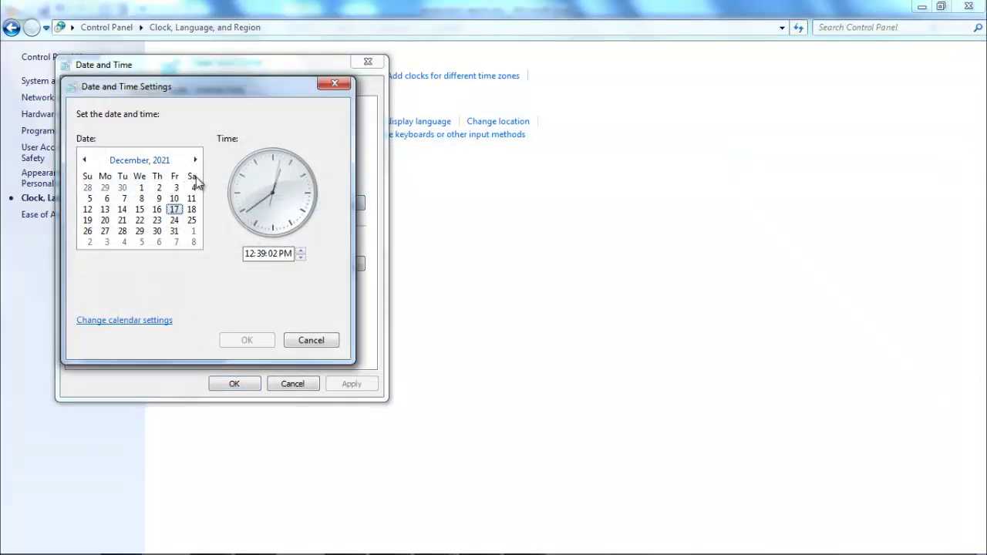
{"action": "left_click", "coordinate": [141, 161]}
{"action": "left_click", "coordinate": [142, 160]}
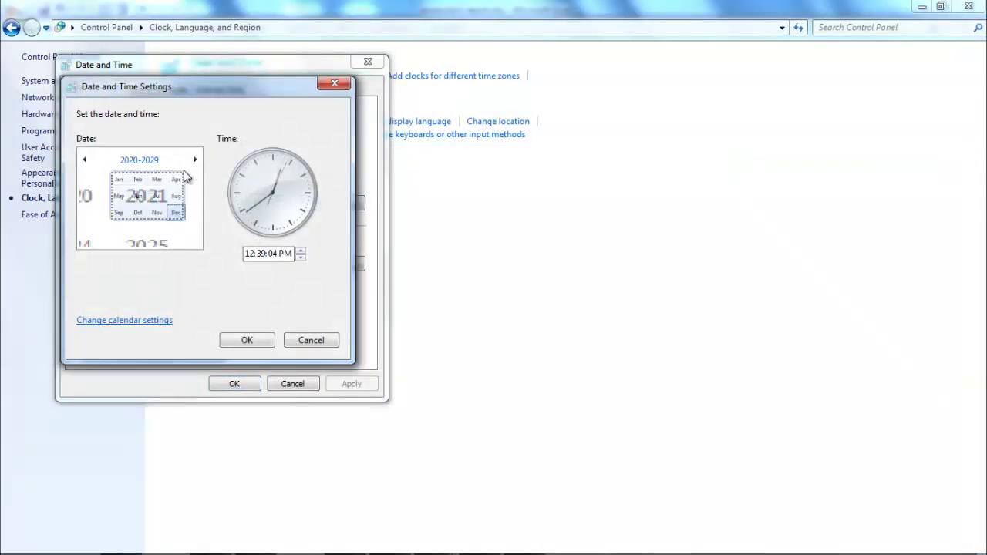
{"action": "left_click", "coordinate": [124, 184]}
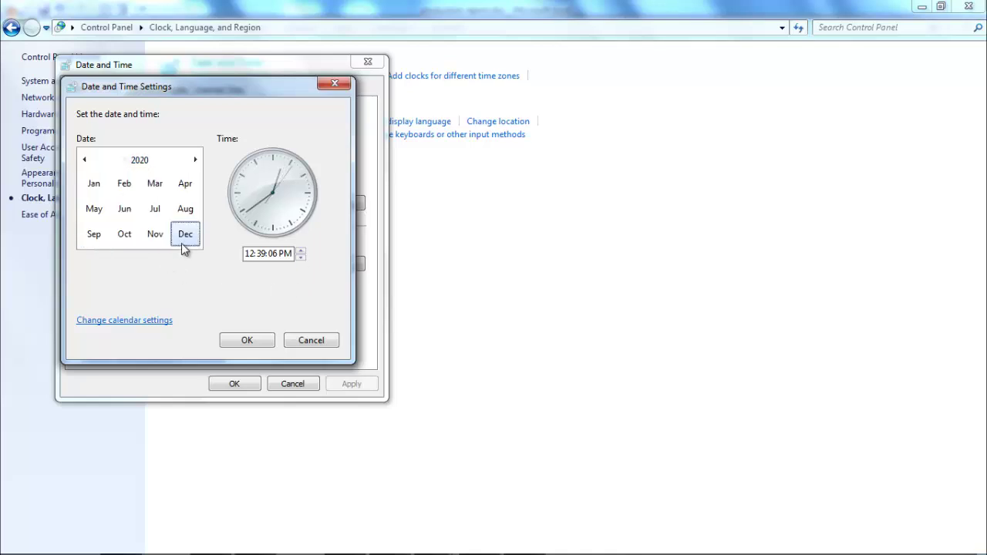
{"action": "left_click", "coordinate": [247, 340]}
{"action": "left_click", "coordinate": [235, 383]}
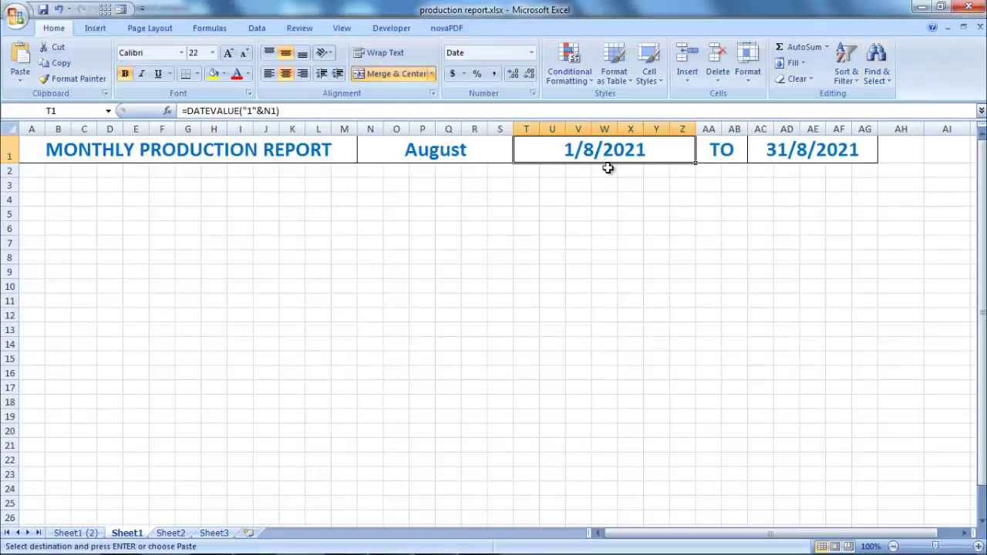
- Try July, then leave N1 on September (1/9/2020 TO 30/9/2020), and view Sheet1 (2)
{"action": "left_click", "coordinate": [499, 157]}
{"action": "left_click", "coordinate": [520, 158]}
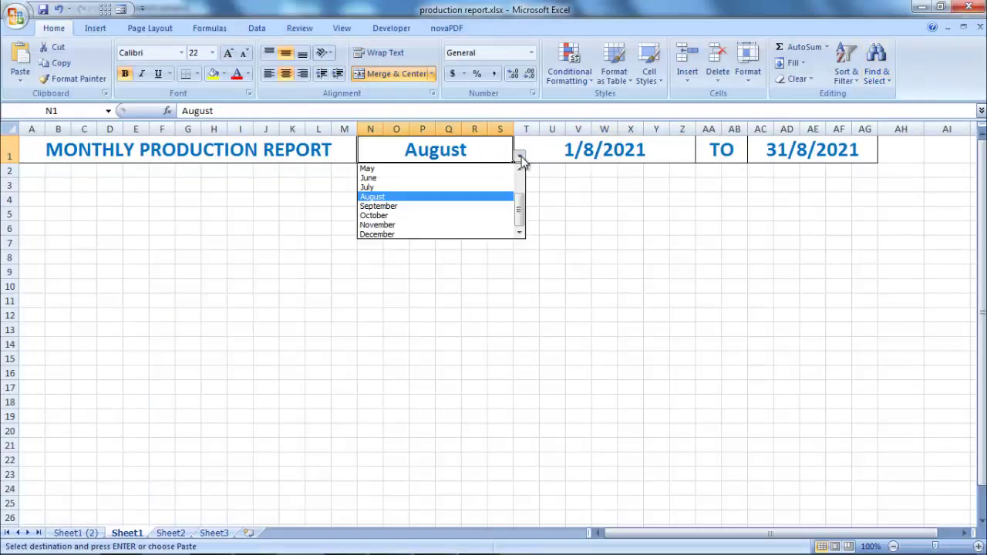
{"action": "left_click", "coordinate": [427, 188]}
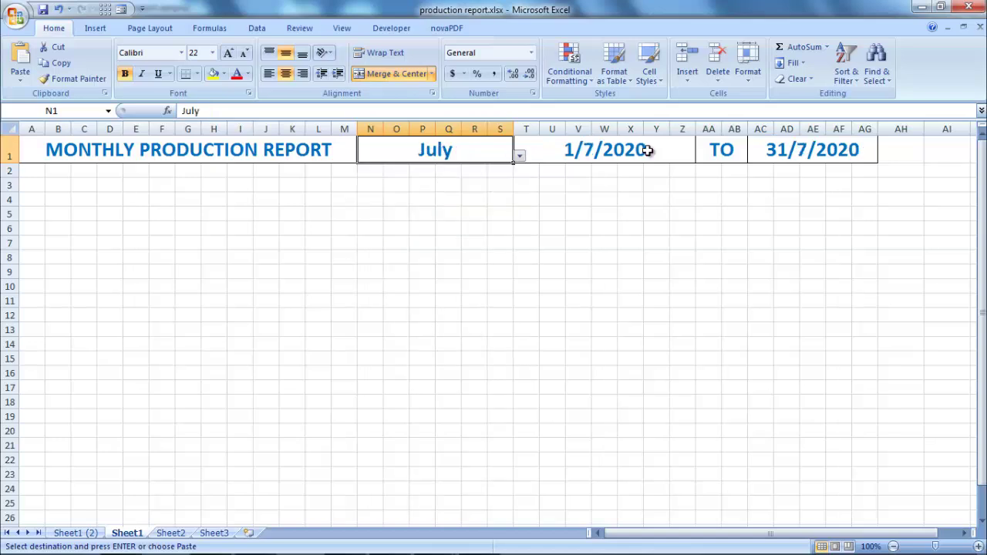
{"action": "left_click", "coordinate": [520, 158]}
{"action": "left_click", "coordinate": [452, 201]}
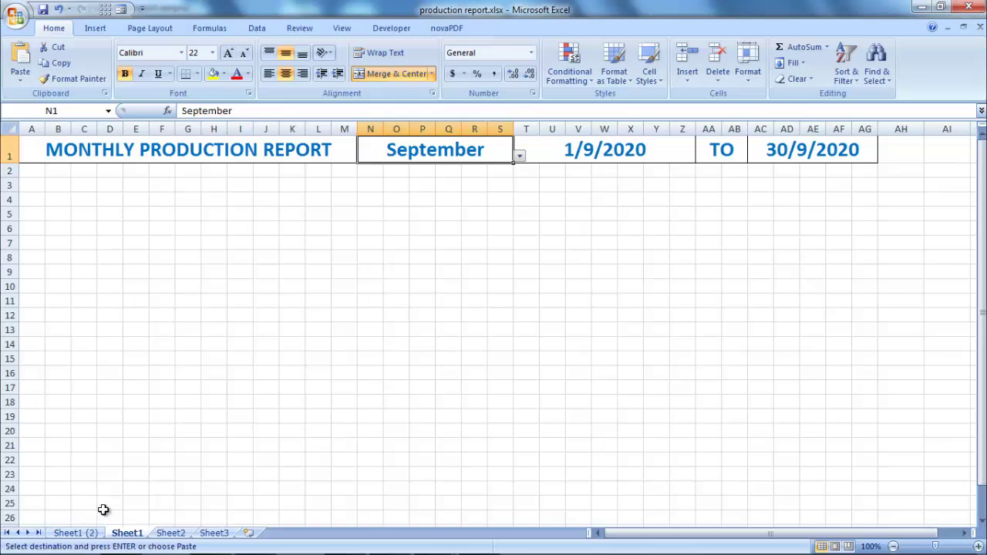
{"action": "left_click", "coordinate": [74, 534]}
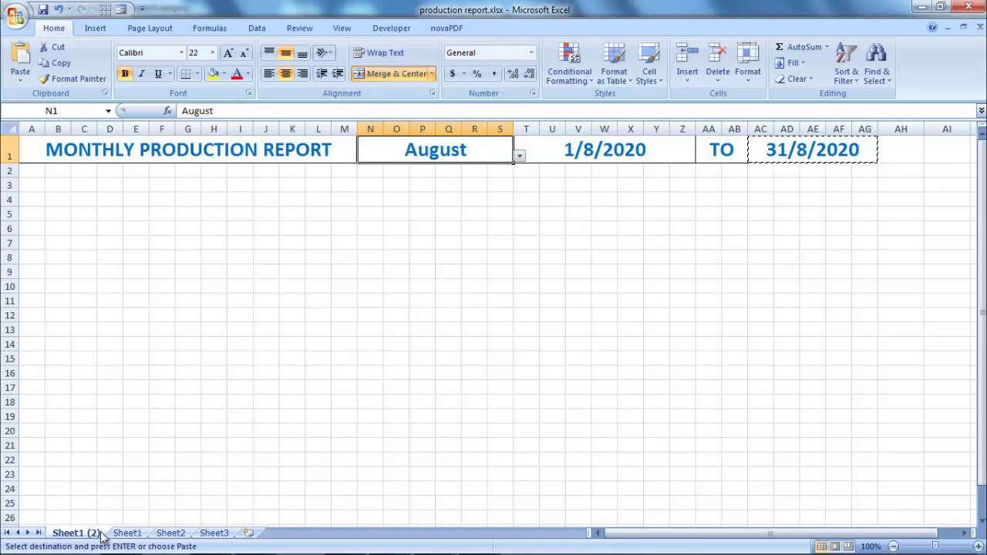
- Delete the Sheet1 (2) copy, leaving Sheet1, Sheet2 and Sheet3
{"action": "left_click", "coordinate": [128, 534]}
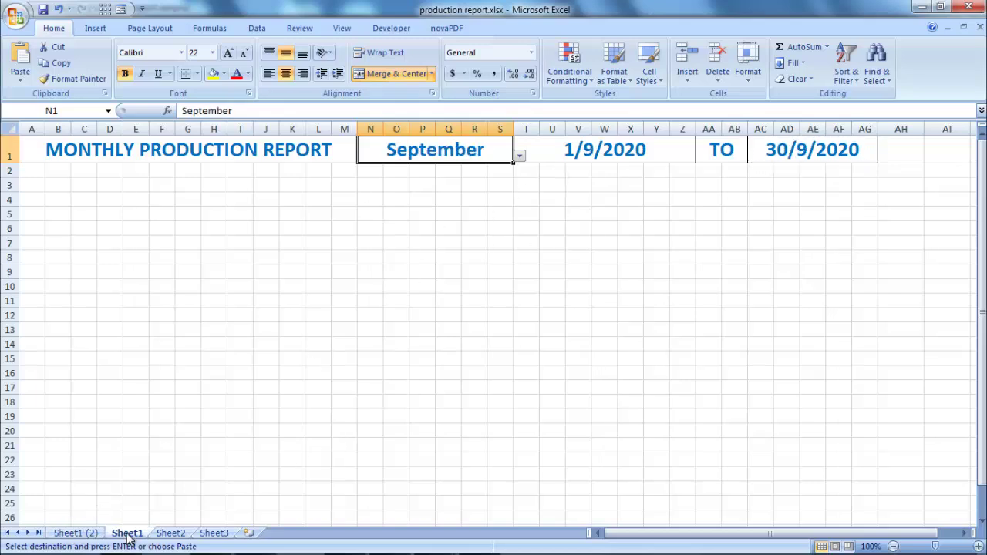
{"action": "key", "text": "ctrl+Home"}
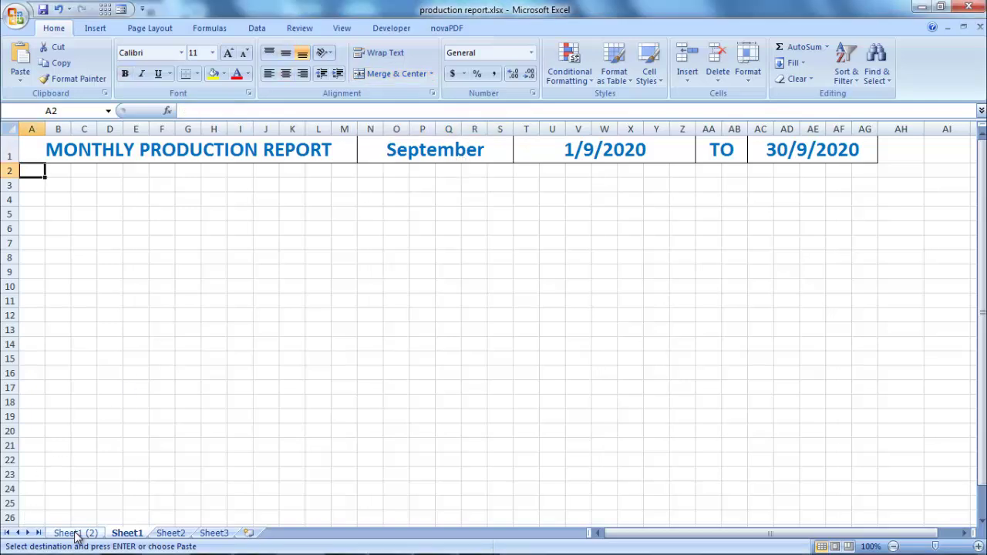
{"action": "left_click", "coordinate": [75, 533]}
{"action": "right_click", "coordinate": [76, 533]}
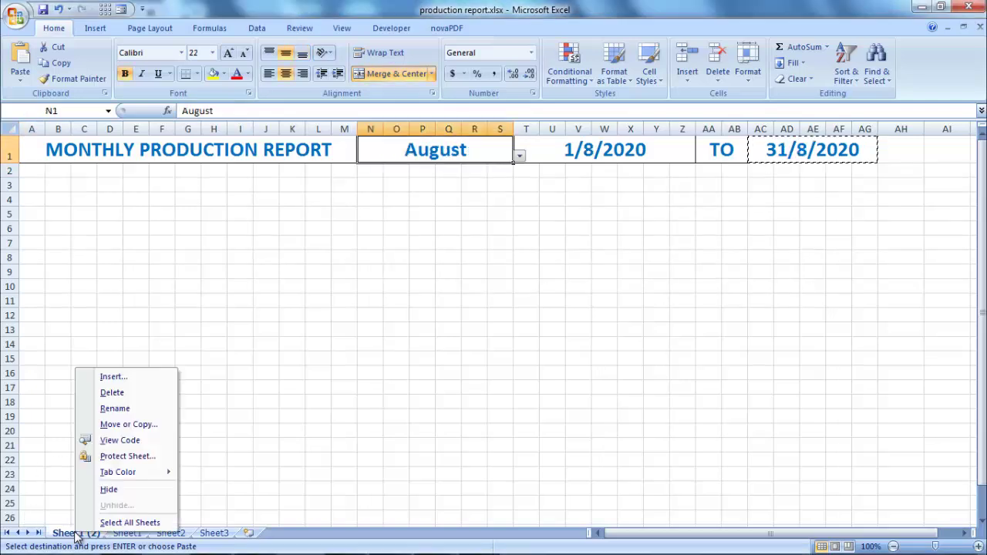
{"action": "left_click", "coordinate": [119, 395]}
{"action": "left_click", "coordinate": [472, 321]}
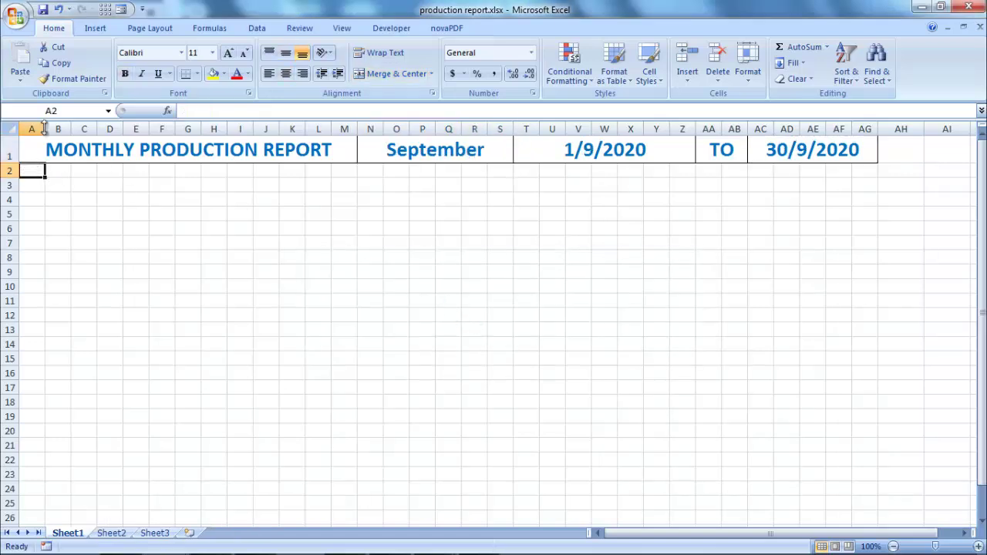
- Enter the Sl.No. heading in A3 and widen column A to fit it
{"action": "left_click", "coordinate": [29, 189]}
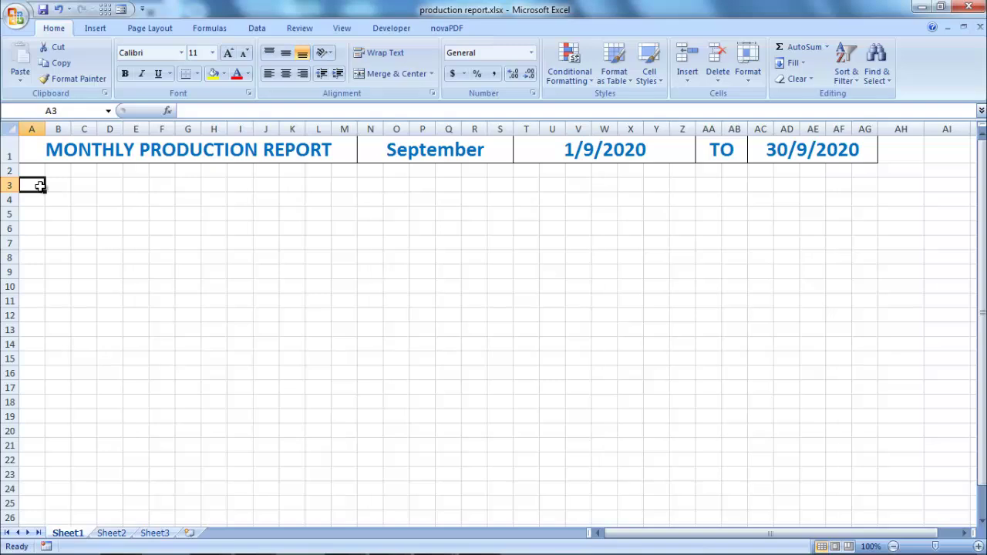
{"action": "type", "text": "Sl.n"}
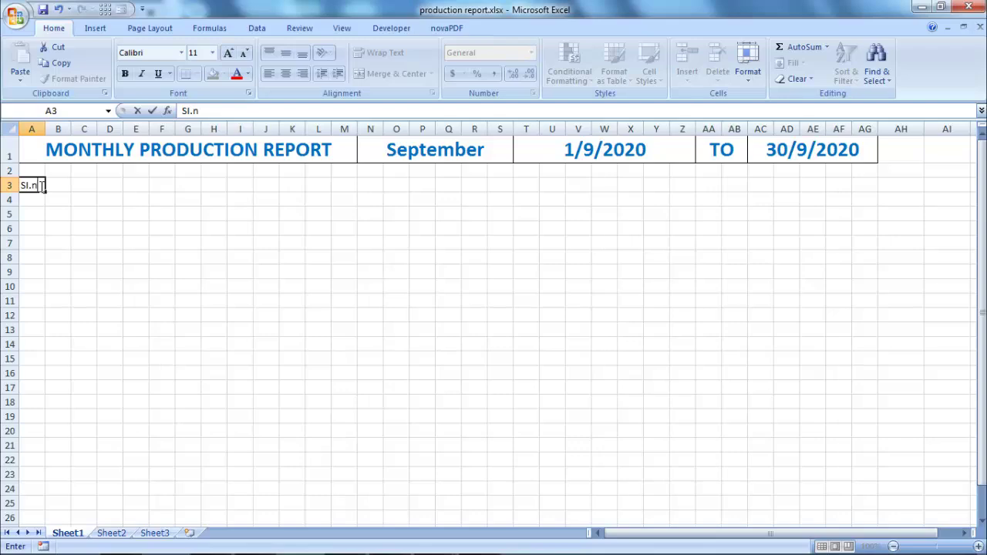
{"action": "key", "text": "BackSpace"}
{"action": "type", "text": "N"}
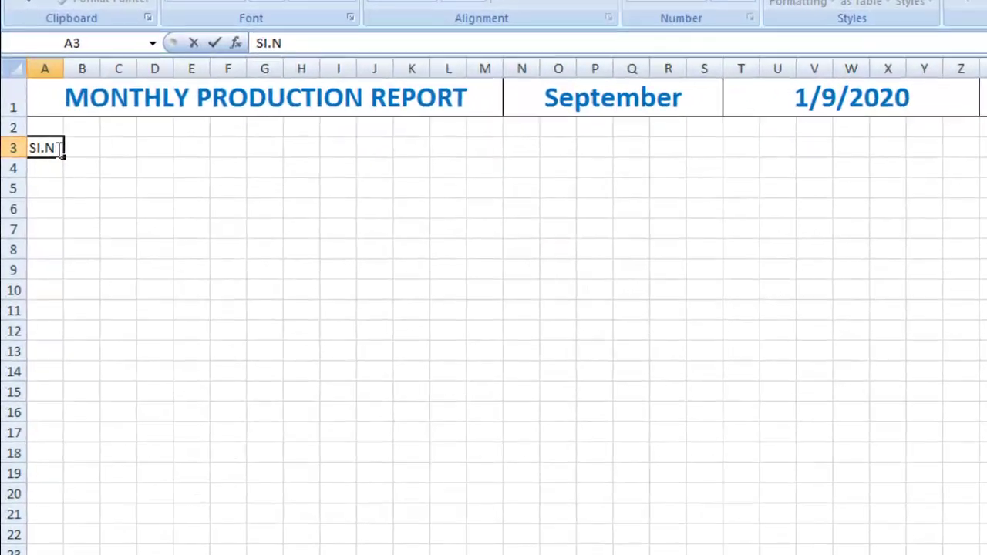
{"action": "type", "text": "o."}
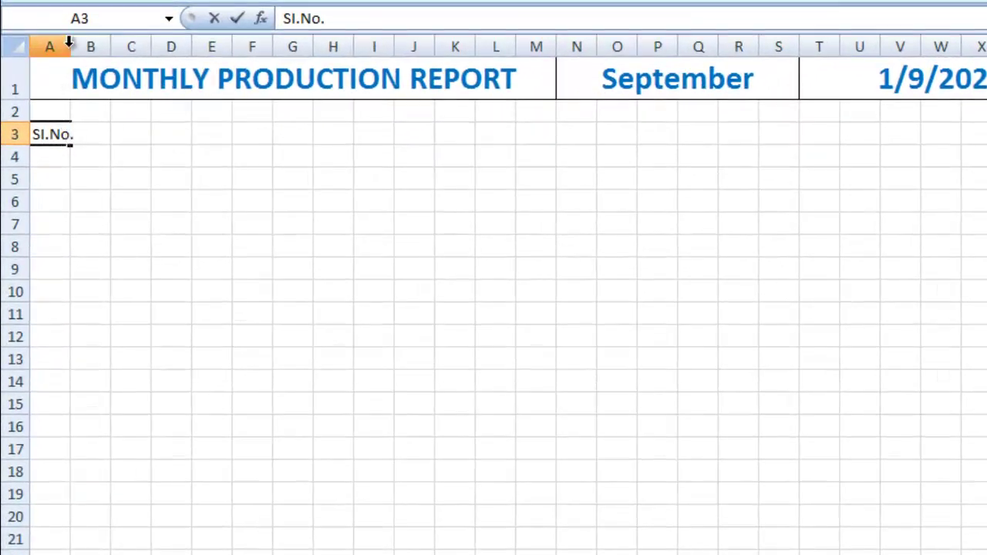
{"action": "left_click", "coordinate": [66, 45]}
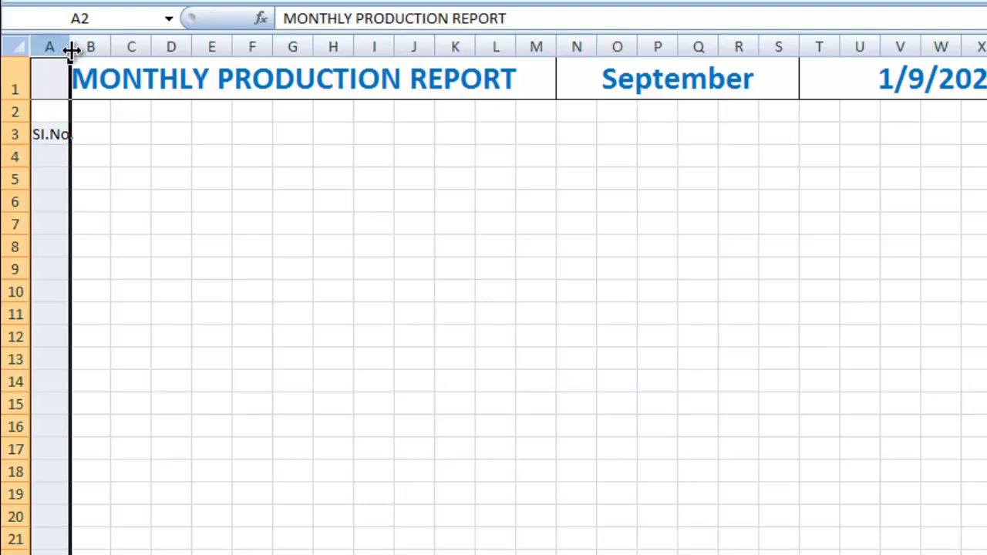
{"action": "left_click_drag", "start_coordinate": [71, 46], "coordinate": [89, 51]}
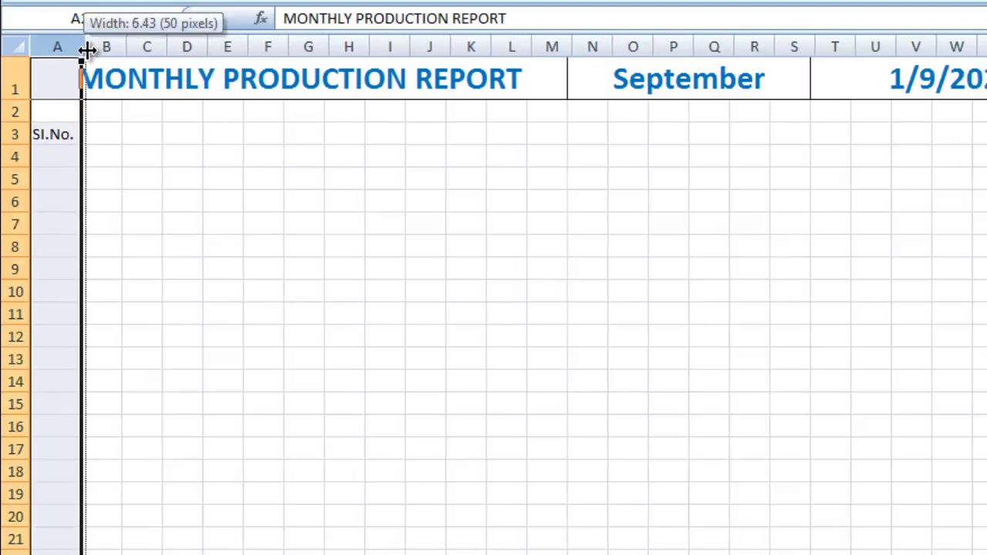
{"action": "left_click", "coordinate": [57, 134]}
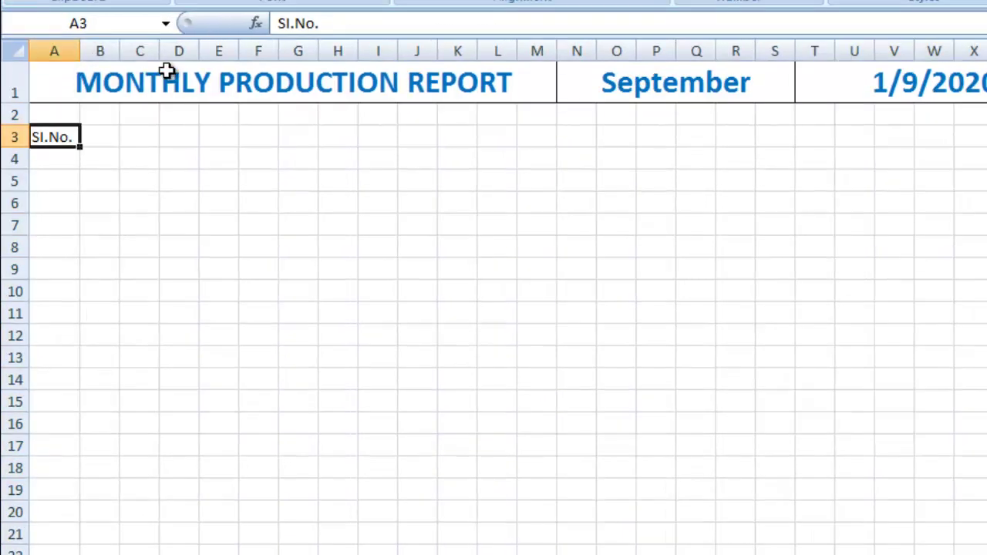
- Number A4:A12 from 1 to 9 by filling down from 1 and 2
{"action": "left_click", "coordinate": [57, 157]}
{"action": "type", "text": "1"}
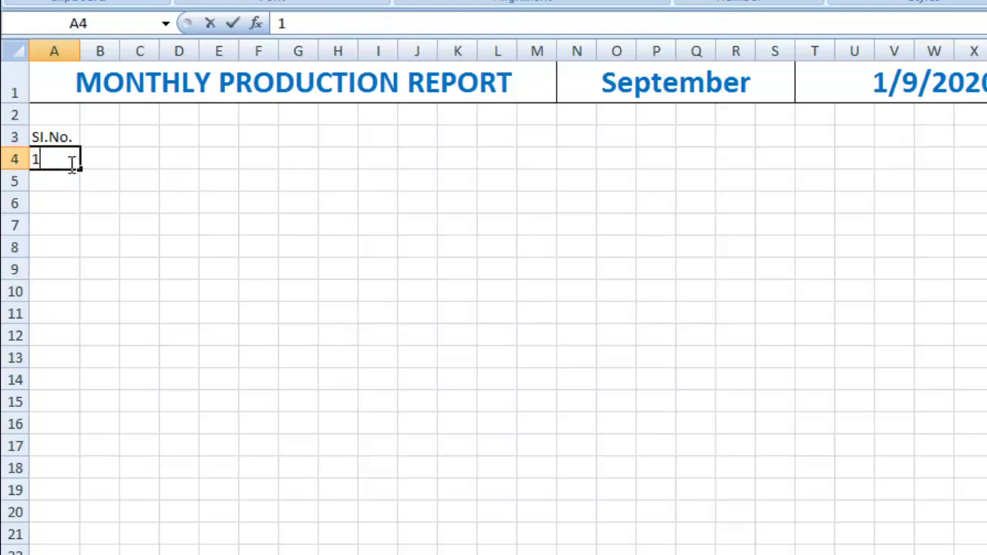
{"action": "key", "text": "Return"}
{"action": "type", "text": "2"}
{"action": "key", "text": "Return"}
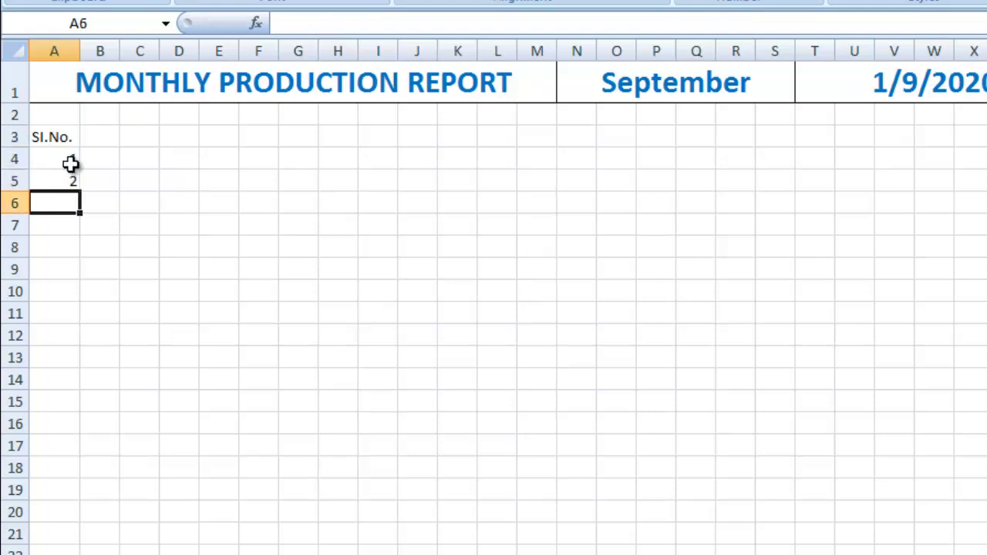
{"action": "left_click_drag", "start_coordinate": [70, 164], "coordinate": [88, 346]}
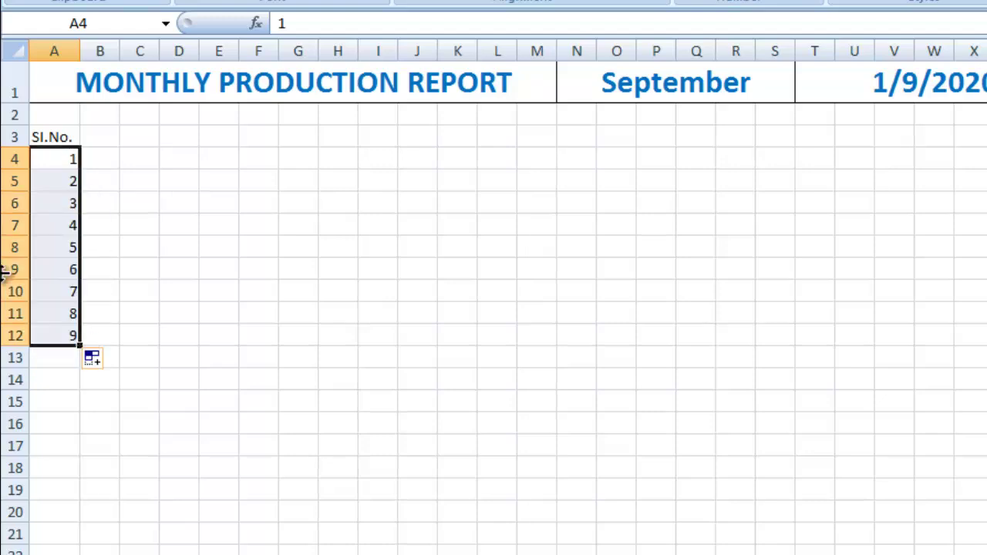
- Enter the SECTIONS heading in B3
{"action": "left_click", "coordinate": [105, 138]}
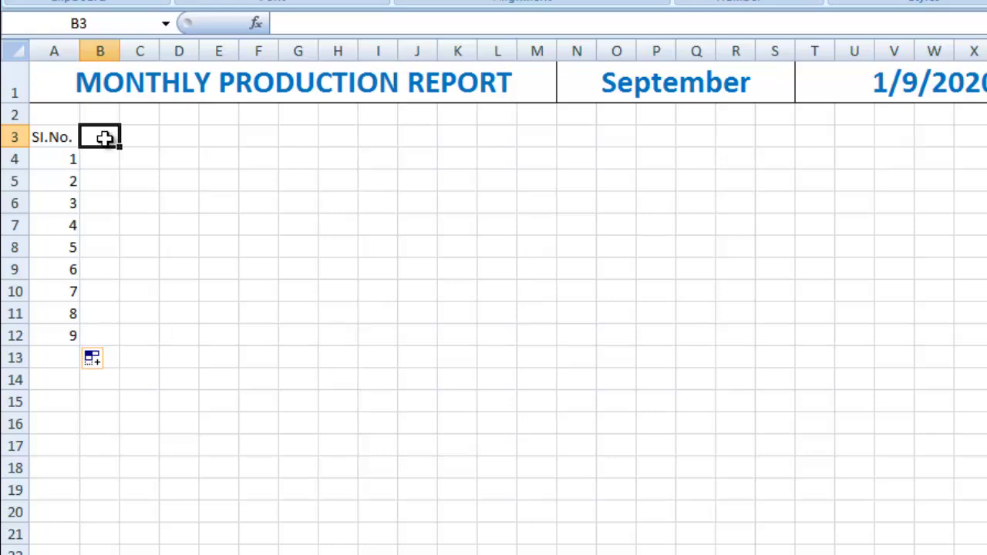
{"action": "type", "text": "SECTIO"}
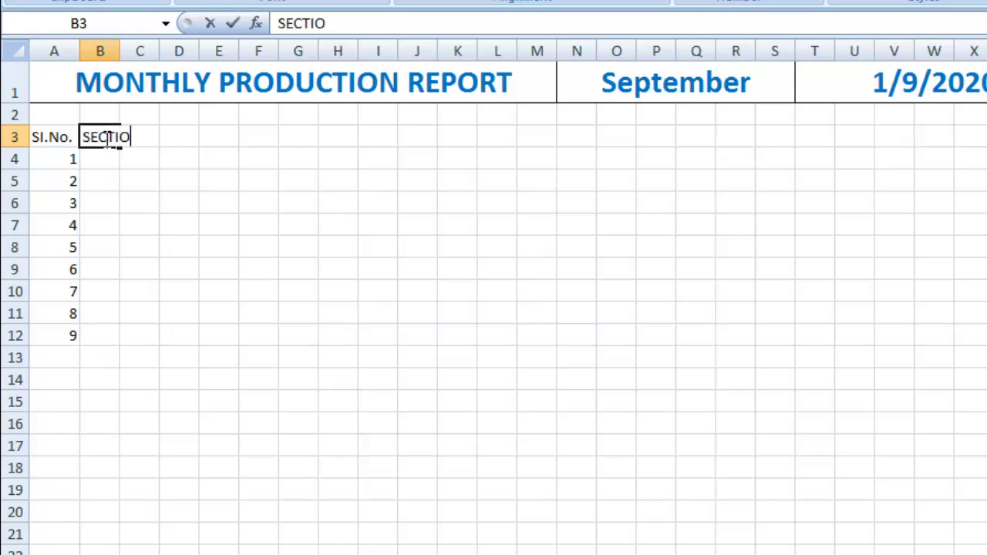
{"action": "type", "text": "NS"}
{"action": "key", "text": "Return"}
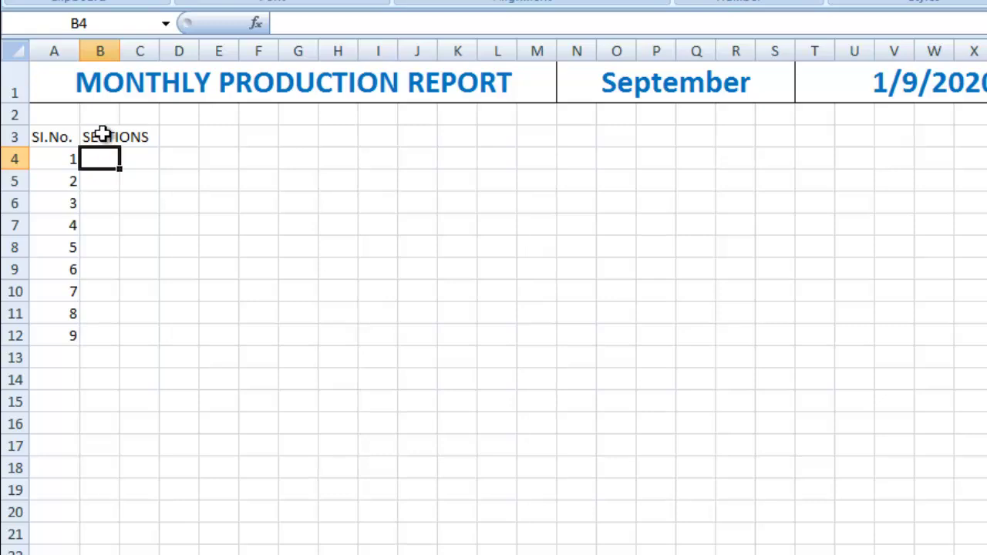
{"action": "left_click", "coordinate": [104, 135]}
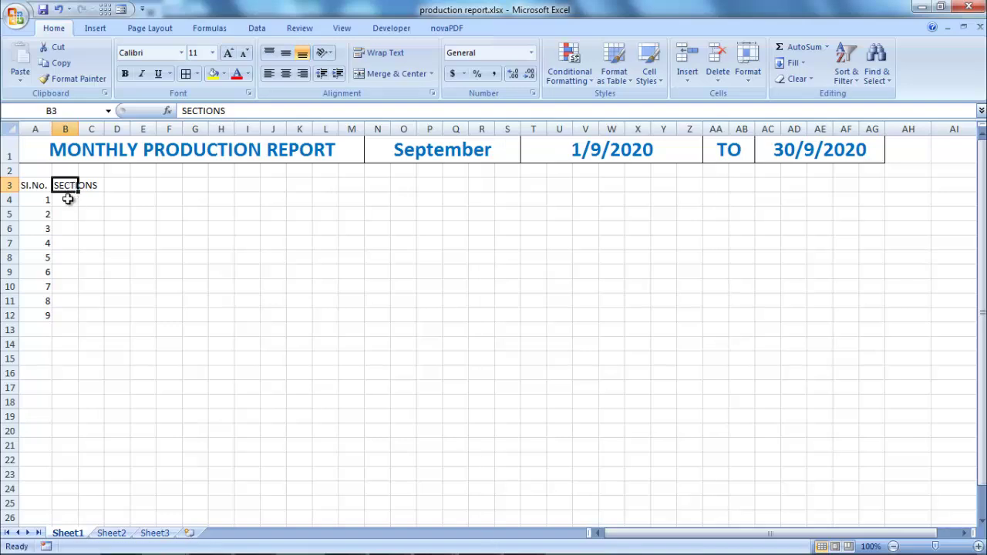
- Widen column B and paste Sheet2's components, Motherboard to Keyboard, into B4:B12
{"action": "left_click", "coordinate": [68, 199]}
{"action": "left_click_drag", "start_coordinate": [78, 129], "coordinate": [110, 130]}
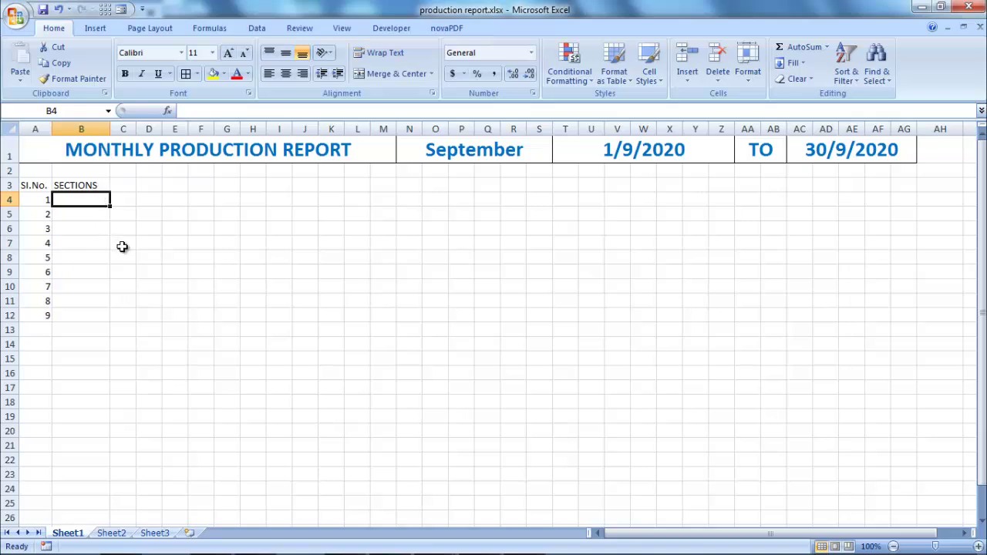
{"action": "left_click", "coordinate": [154, 533]}
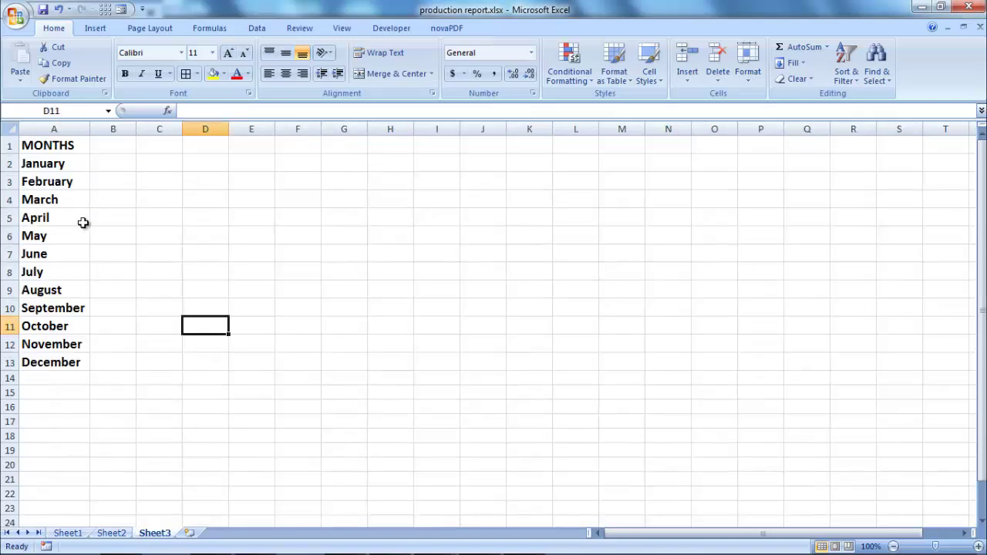
{"action": "left_click", "coordinate": [111, 532]}
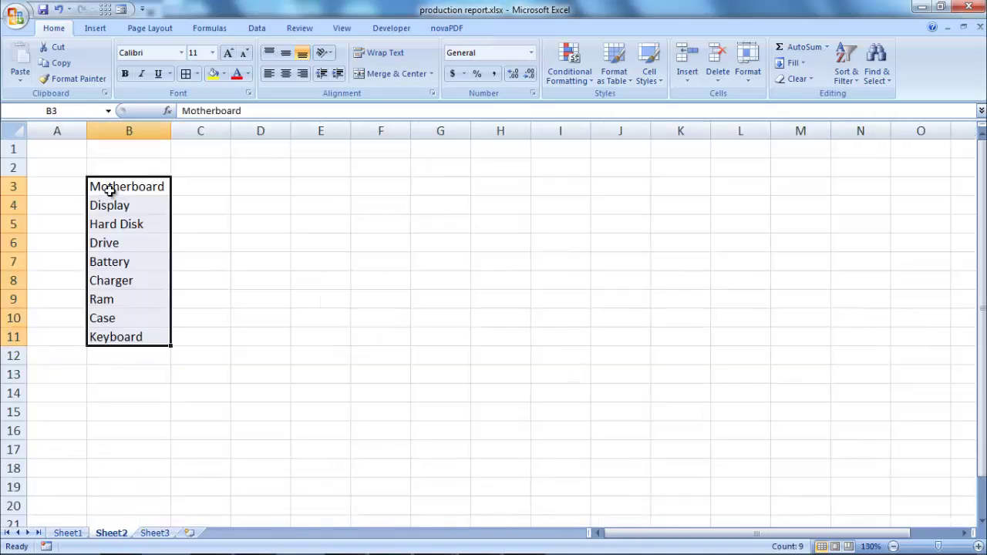
{"action": "key", "text": "ctrl+c"}
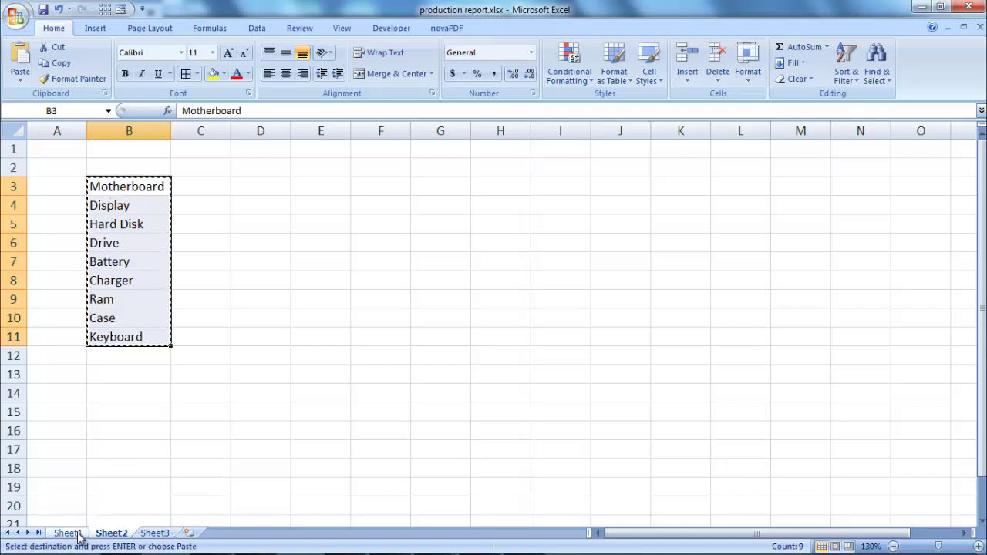
{"action": "left_click", "coordinate": [67, 532]}
{"action": "key", "text": "ctrl+v"}
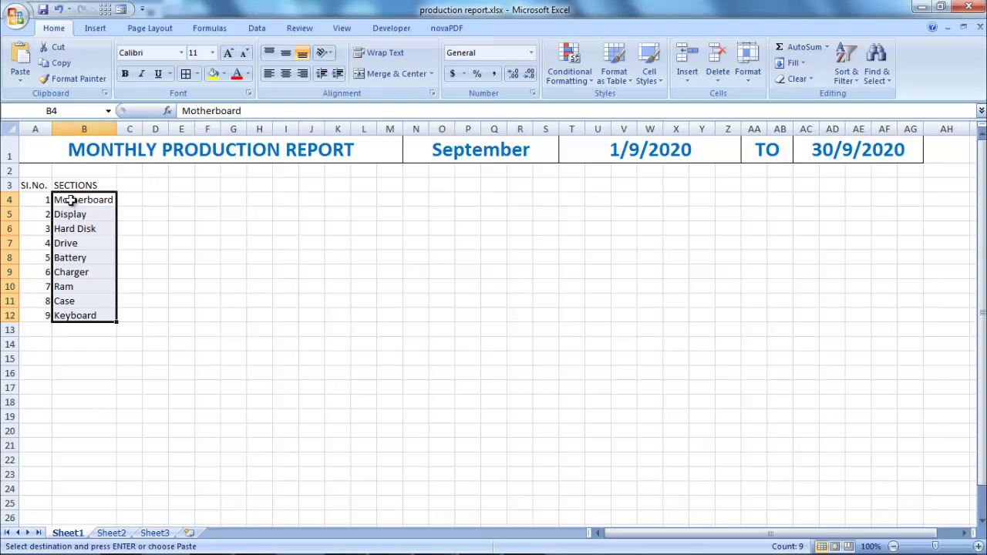
- Make the Sl.No. and sections table bold at font size 12
{"action": "left_click", "coordinate": [96, 197]}
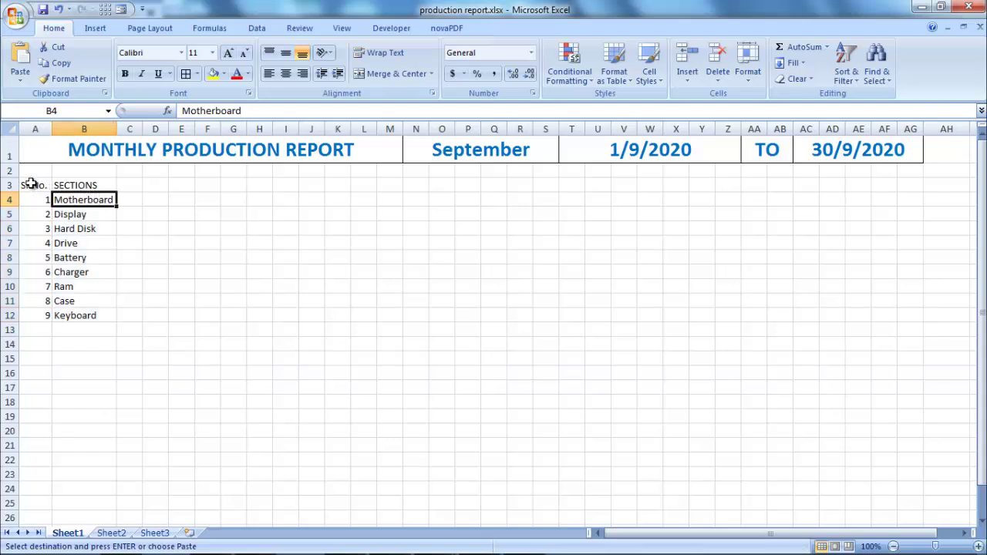
{"action": "left_click_drag", "start_coordinate": [38, 185], "coordinate": [87, 312]}
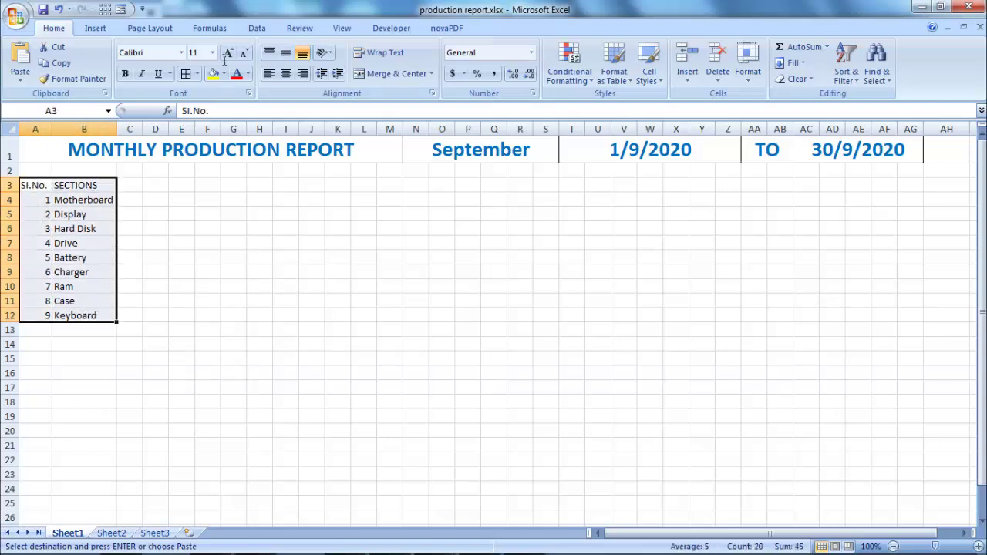
{"action": "left_click", "coordinate": [126, 74]}
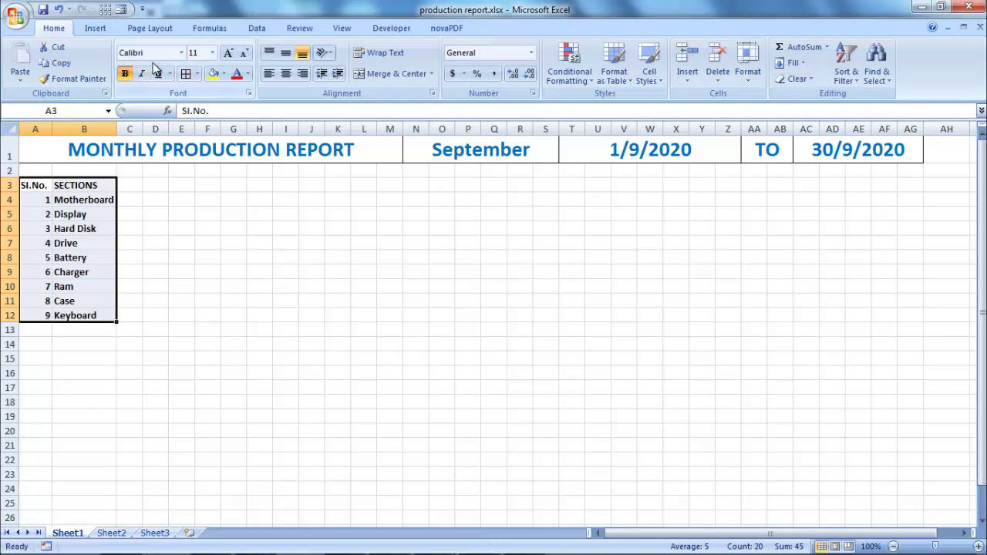
{"action": "left_click", "coordinate": [229, 55]}
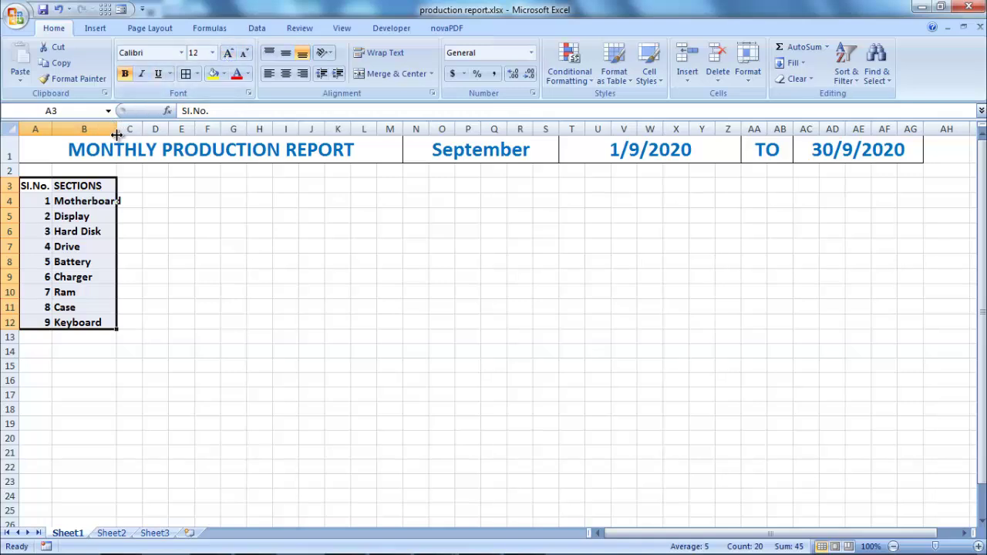
- Widen column B and apply All Borders to the A1:AG12 report grid
{"action": "mouse_move", "coordinate": [117, 129]}
{"action": "left_mouse_down"}
{"action": "mouse_move", "coordinate": [198, 296]}
{"action": "mouse_move", "coordinate": [830, 320]}
{"action": "left_mouse_up"}
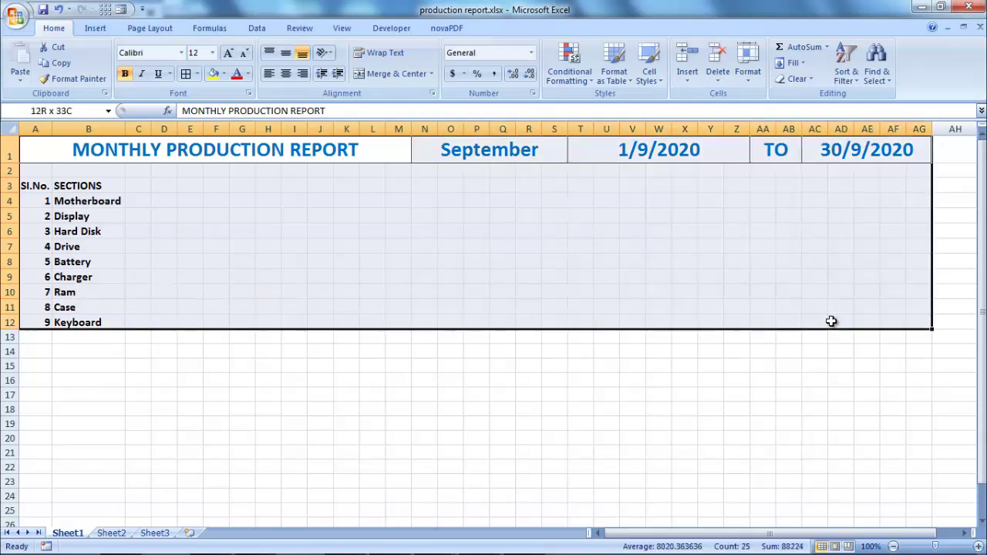
{"action": "left_click", "coordinate": [198, 75]}
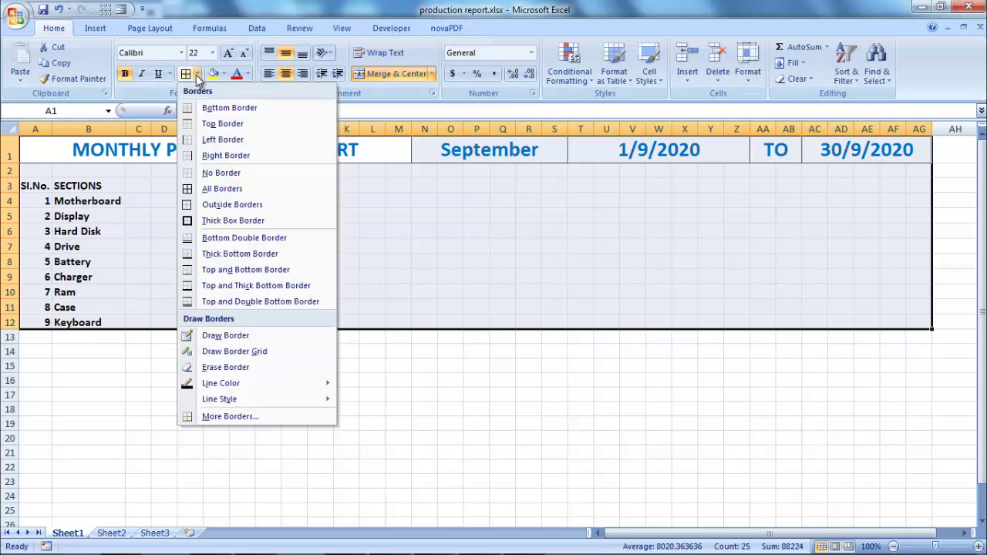
{"action": "left_click", "coordinate": [230, 190]}
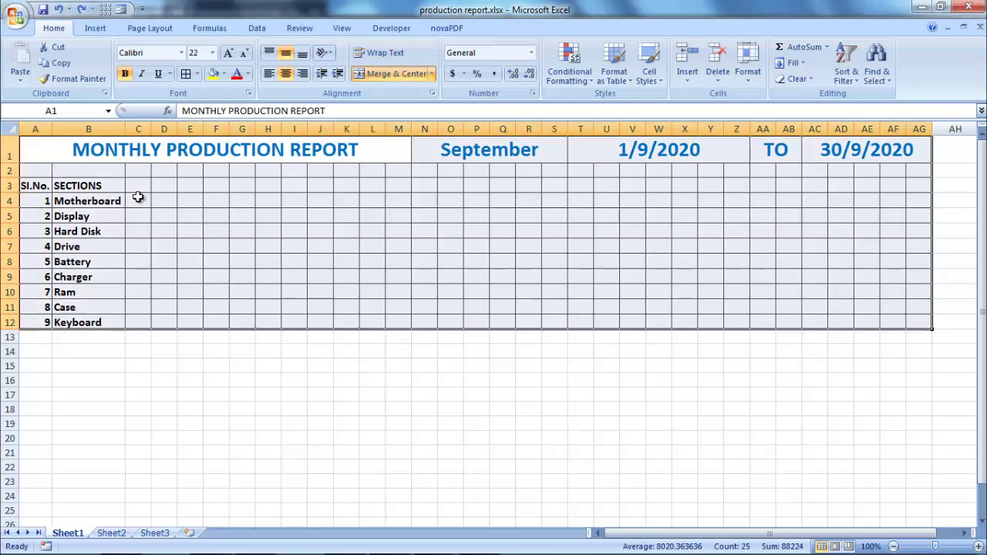
{"action": "left_click", "coordinate": [77, 185]}
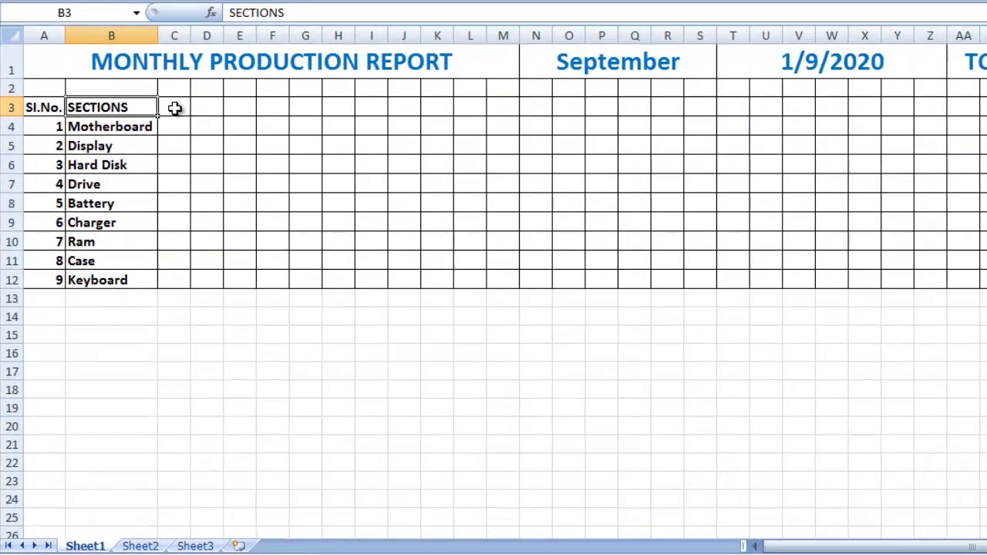
{"action": "left_click", "coordinate": [175, 109]}
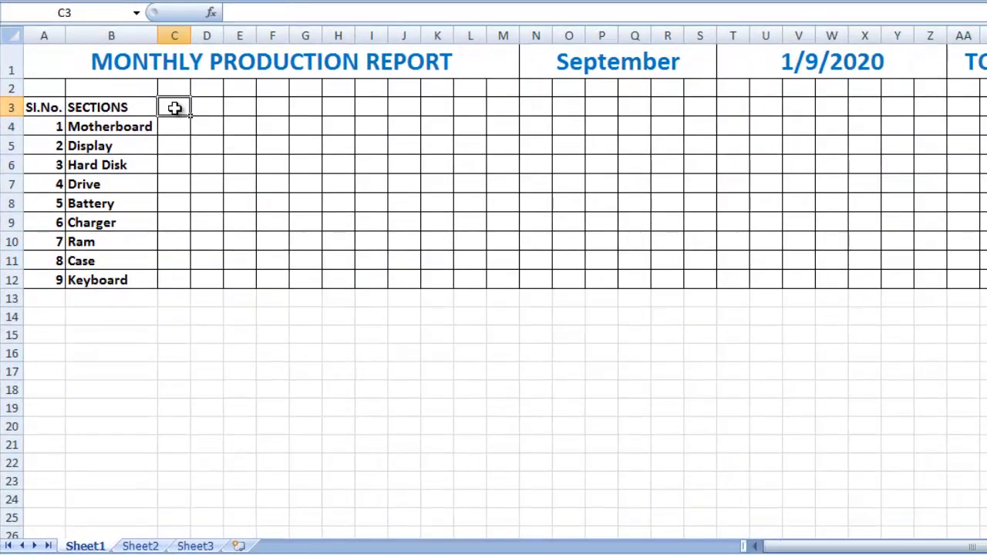
- Enter the formula =T1 in C3
{"action": "left_click", "coordinate": [247, 13]}
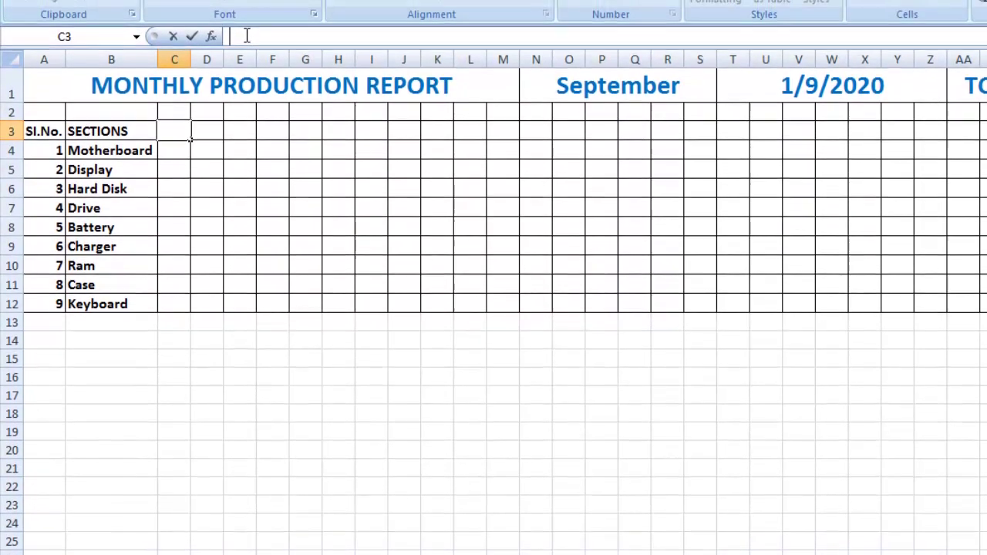
{"action": "type", "text": "="}
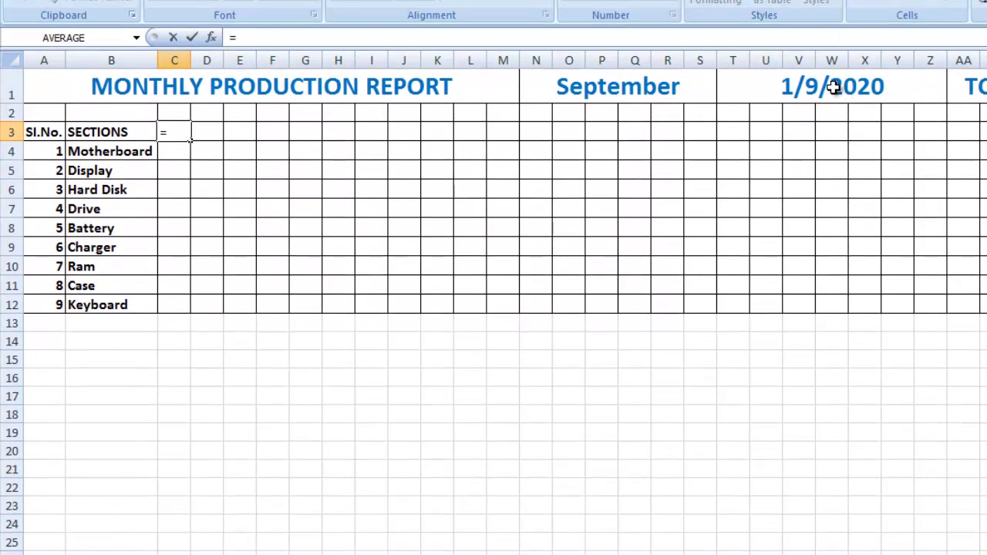
{"action": "left_click", "coordinate": [826, 85]}
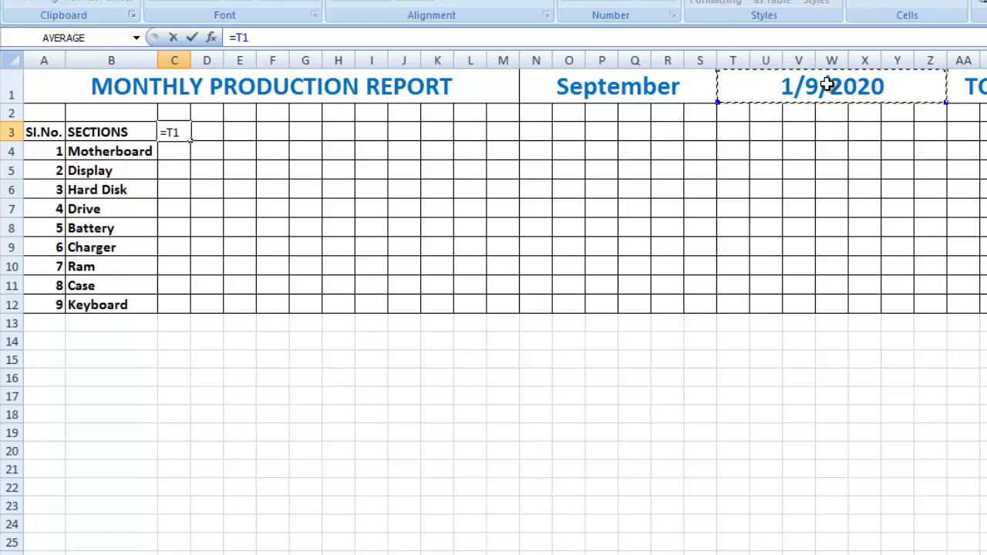
{"action": "key", "text": "Return"}
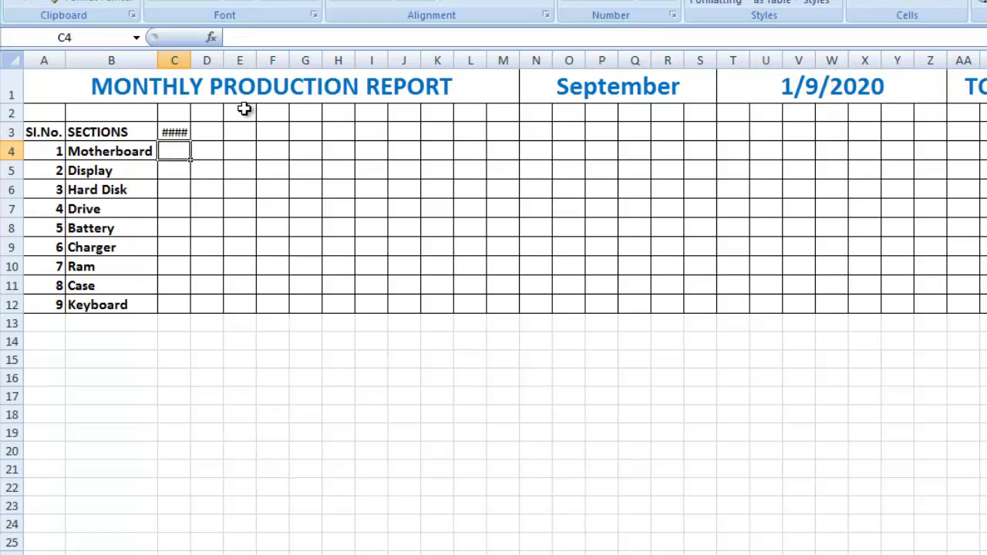
- Give C3 the custom number format D so it shows day number 1
{"action": "left_click", "coordinate": [176, 132]}
{"action": "right_click", "coordinate": [178, 136]}
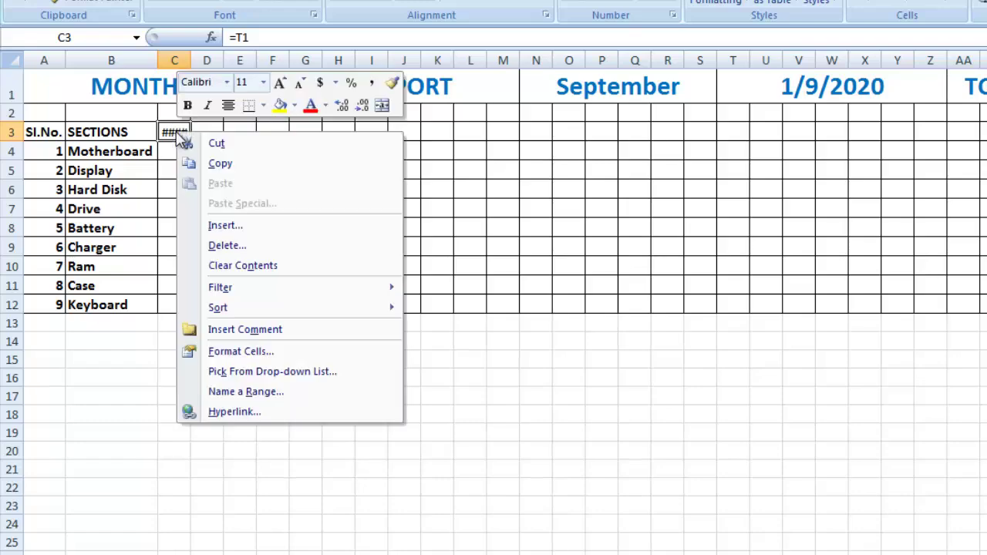
{"action": "left_click", "coordinate": [259, 350]}
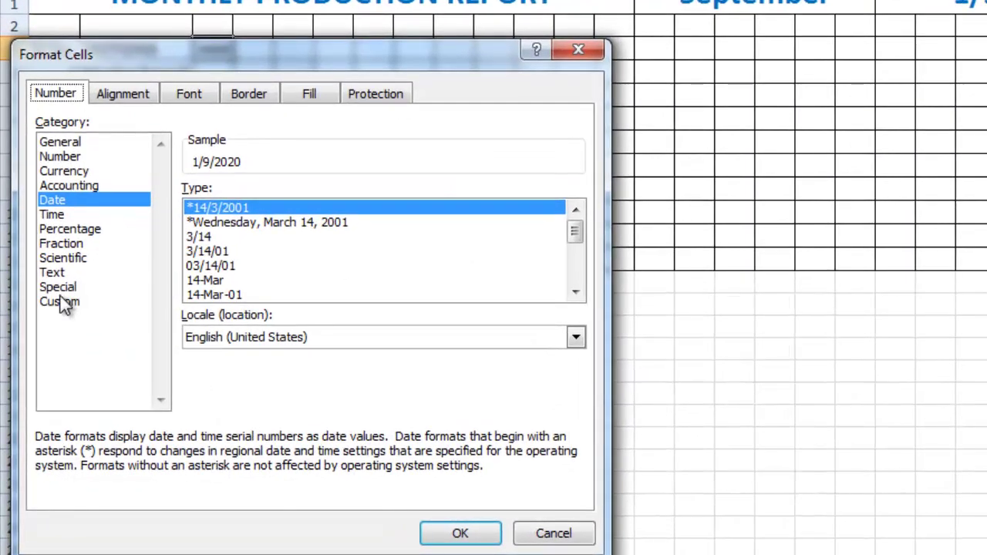
{"action": "left_click", "coordinate": [54, 317]}
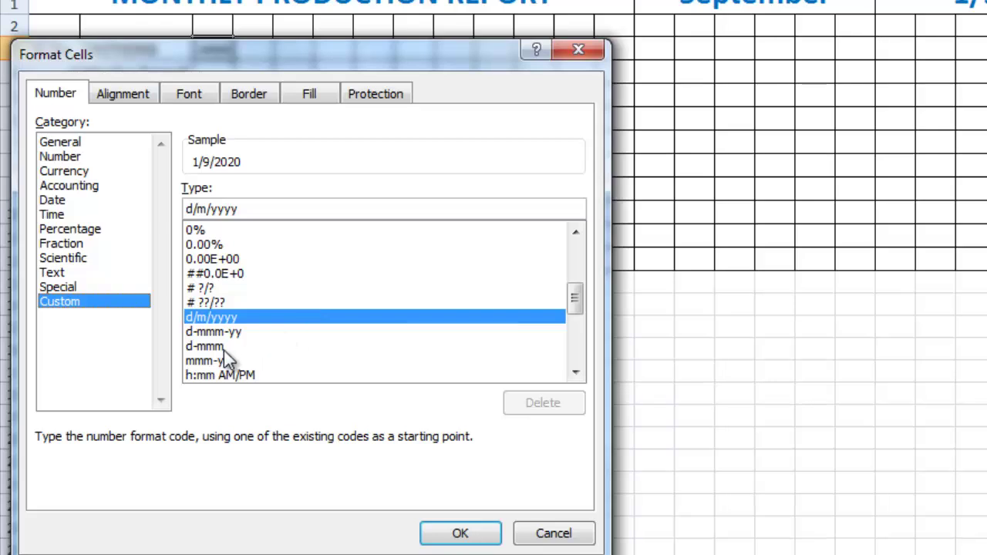
{"action": "left_click", "coordinate": [207, 347]}
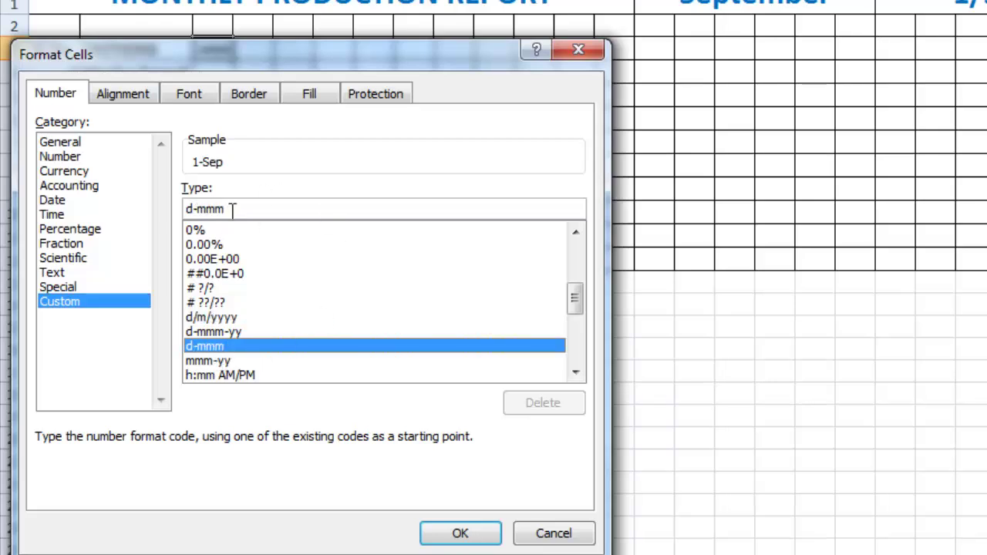
{"action": "double_click", "coordinate": [192, 208]}
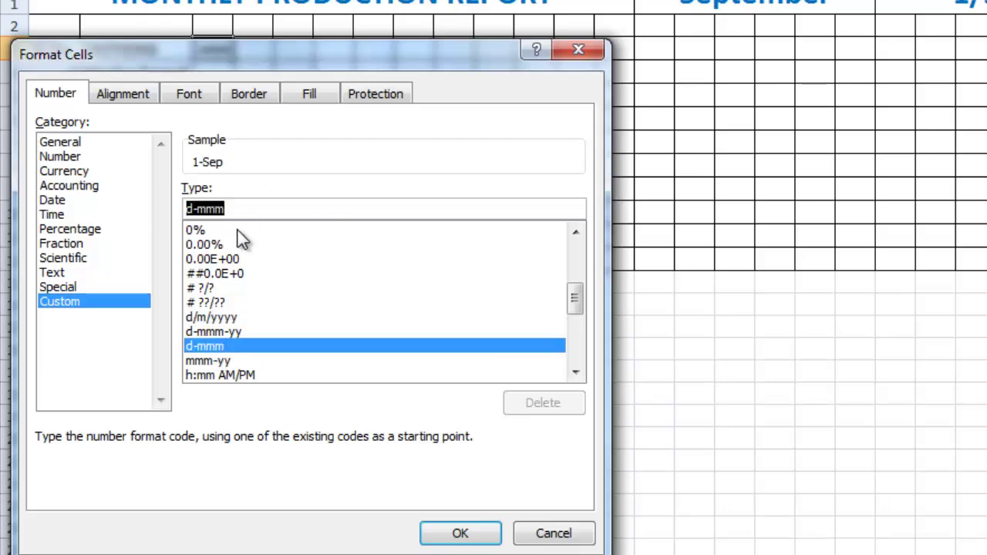
{"action": "key", "text": "BackSpace"}
{"action": "type", "text": "D"}
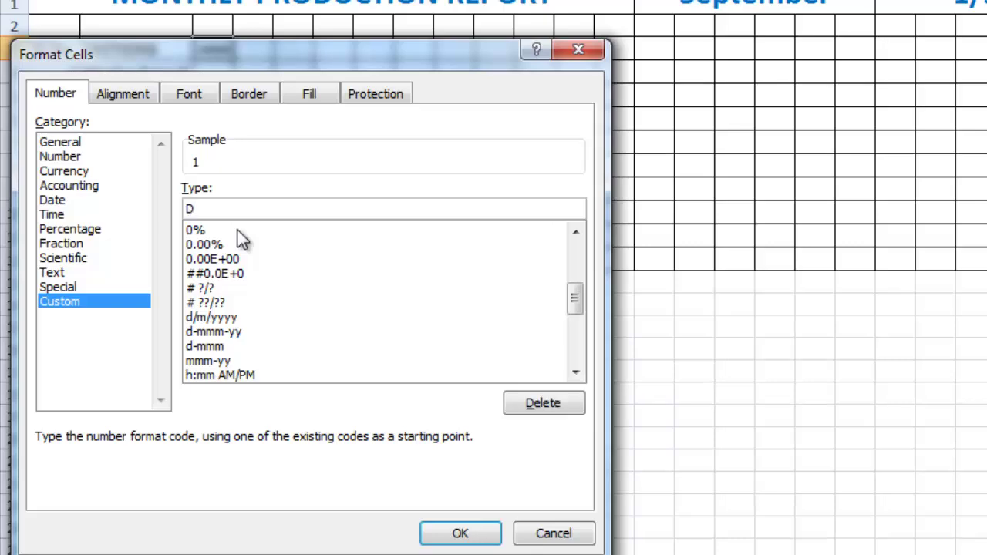
{"action": "left_click", "coordinate": [467, 528]}
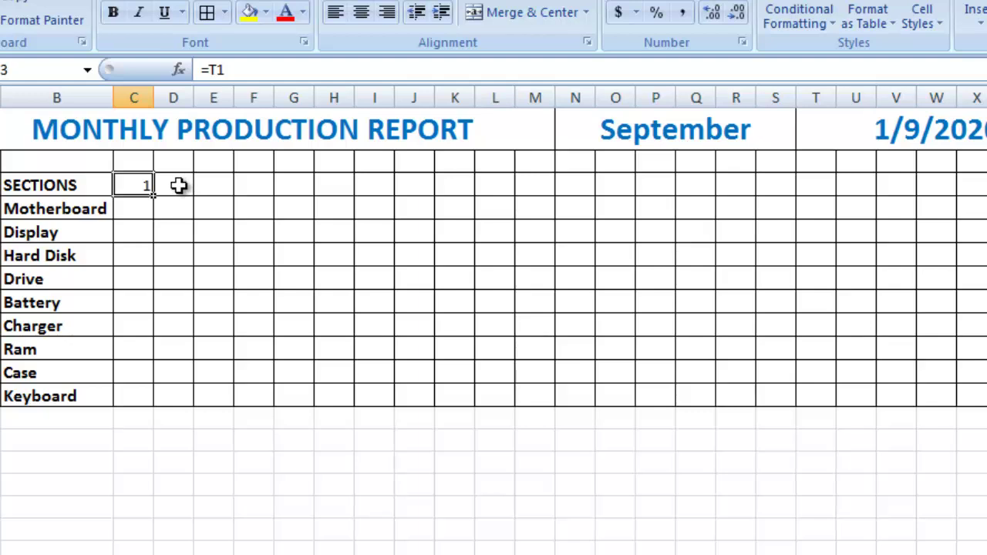
{"action": "left_click", "coordinate": [177, 182]}
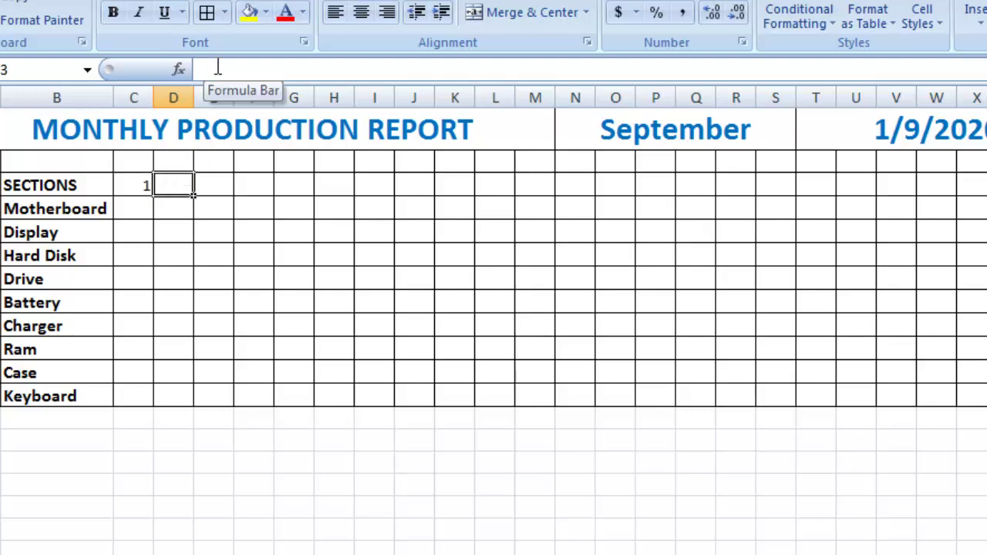
- Enter =IF(C3<$AC$1,C3+1,"") in D3 to produce the next day up to the end date
{"action": "left_click", "coordinate": [217, 70]}
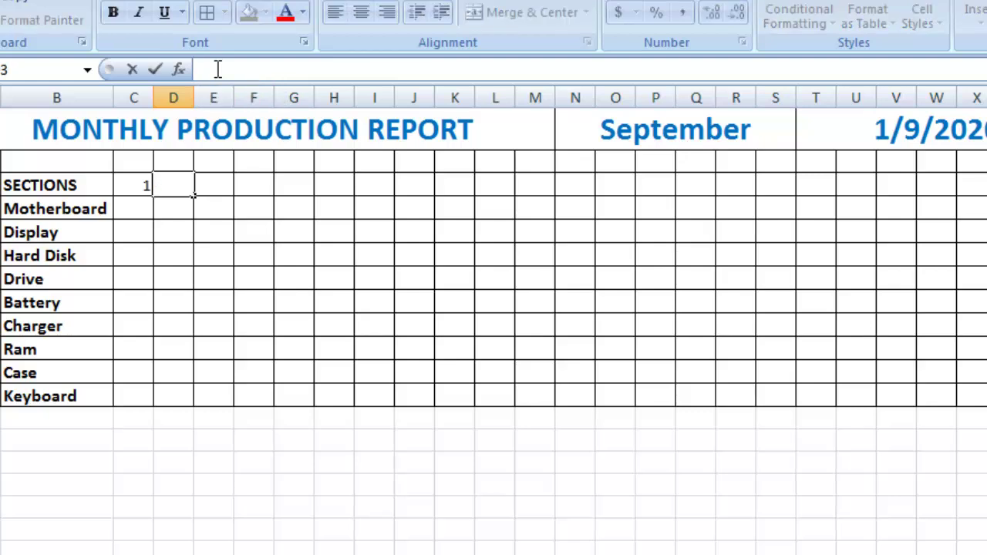
{"action": "type", "text": "=IF"}
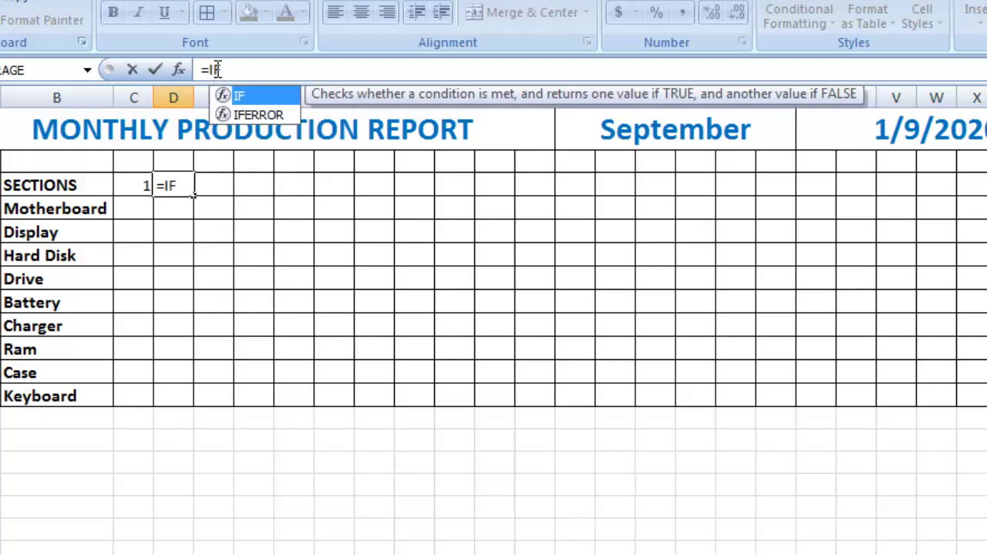
{"action": "type", "text": "("}
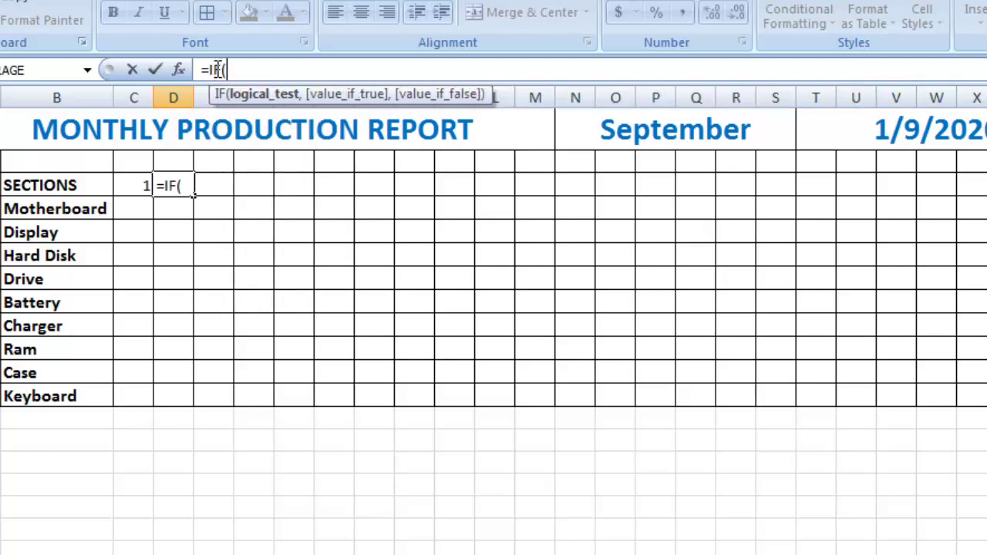
{"action": "left_click", "coordinate": [142, 189]}
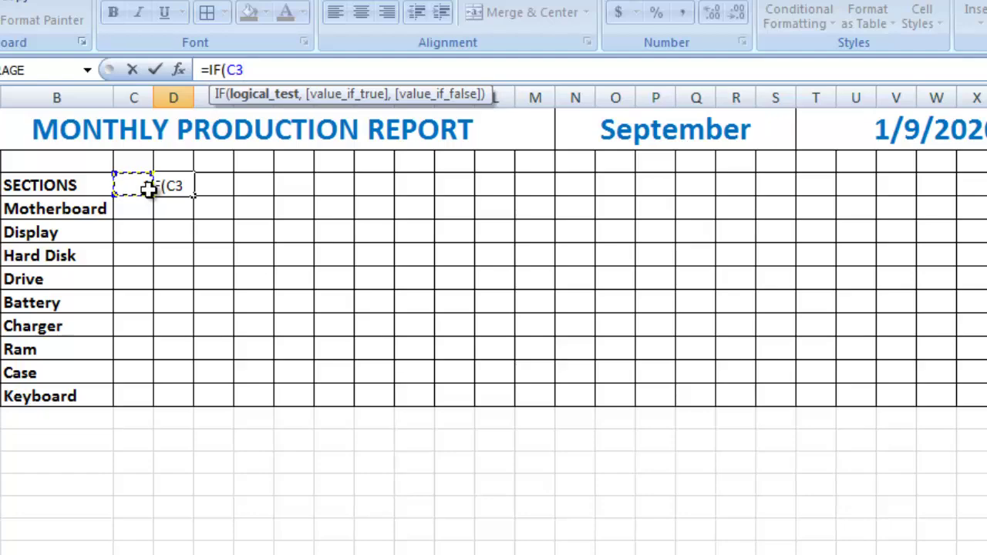
{"action": "type", "text": "<"}
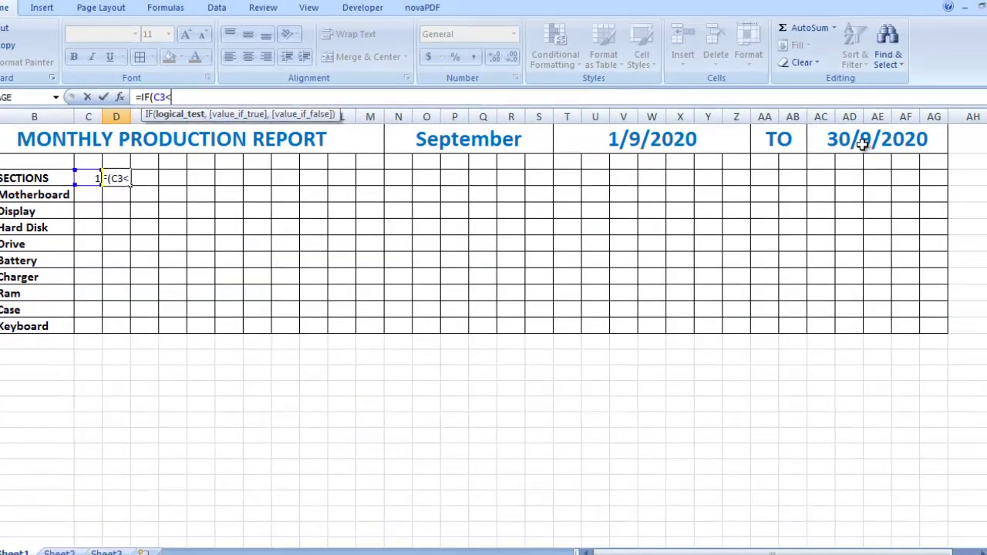
{"action": "left_click", "coordinate": [861, 138]}
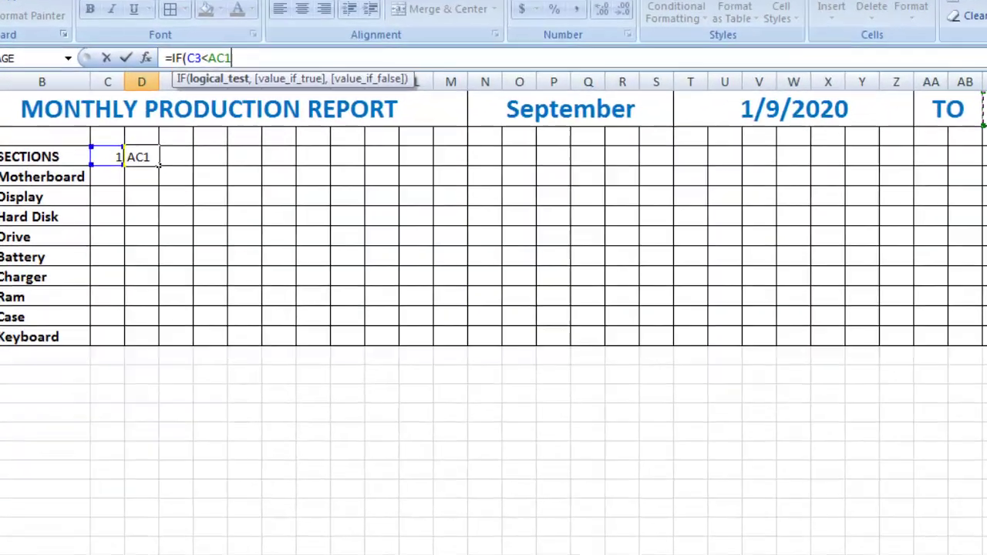
{"action": "key", "text": "F4"}
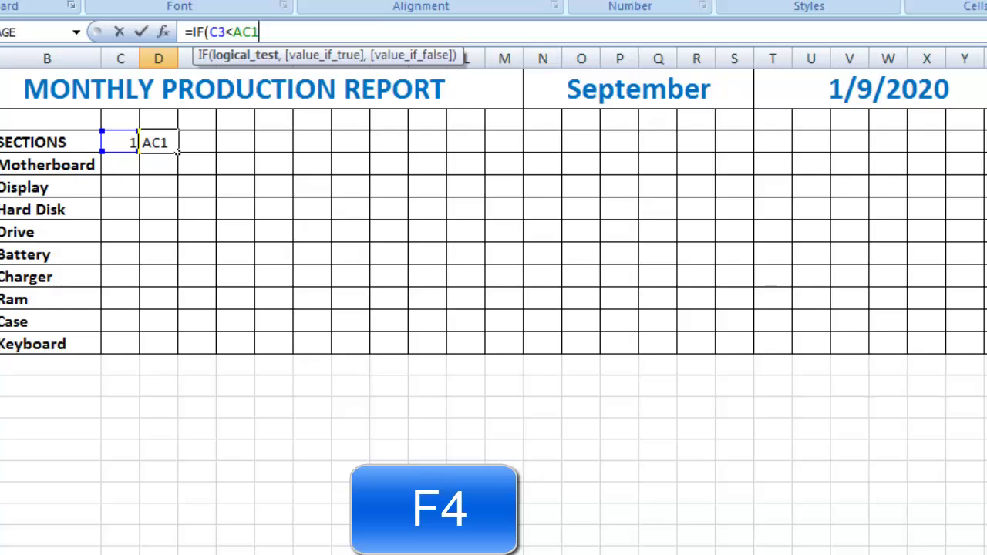
{"action": "key", "text": "F4"}
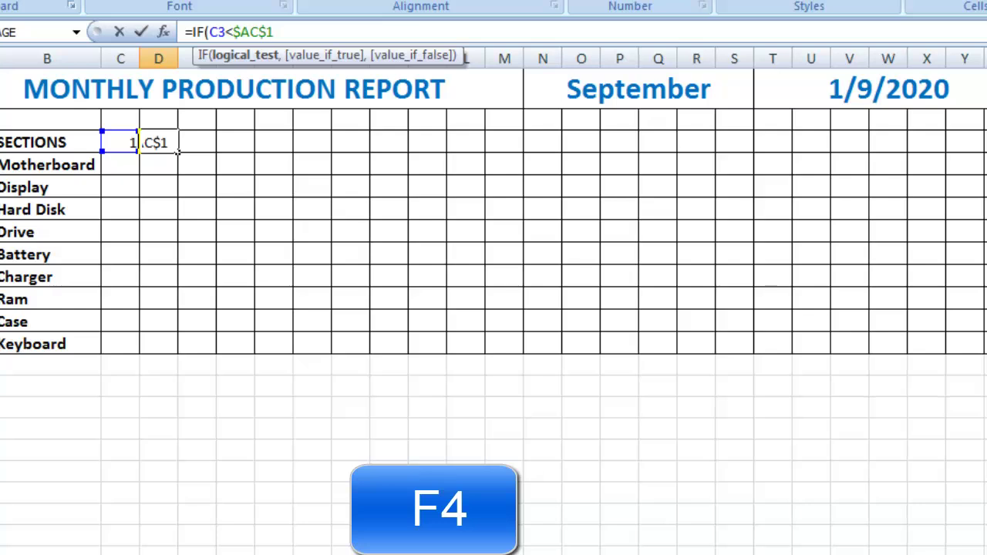
{"action": "type", "text": ","}
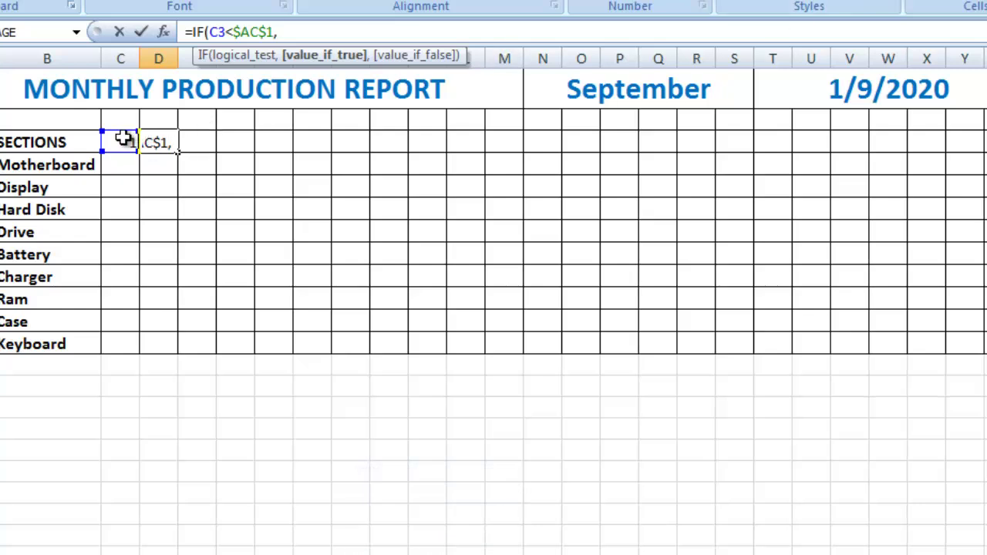
{"action": "left_click", "coordinate": [122, 142]}
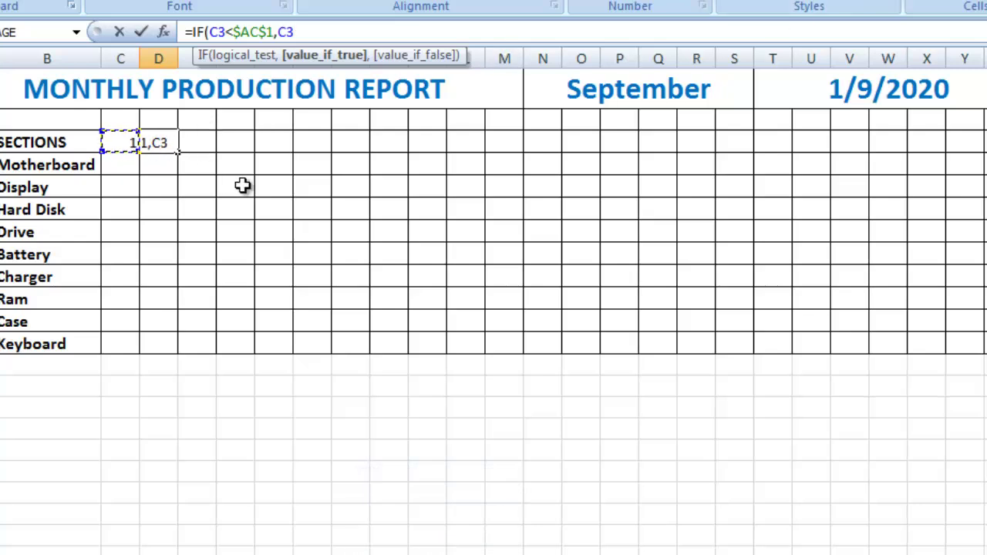
{"action": "type", "text": "+1"}
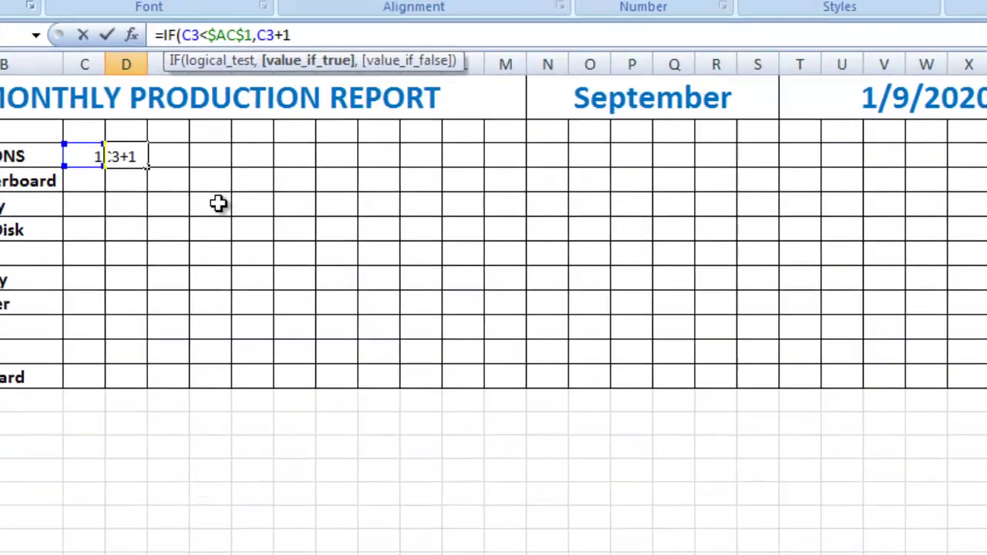
{"action": "type", "text": ","}
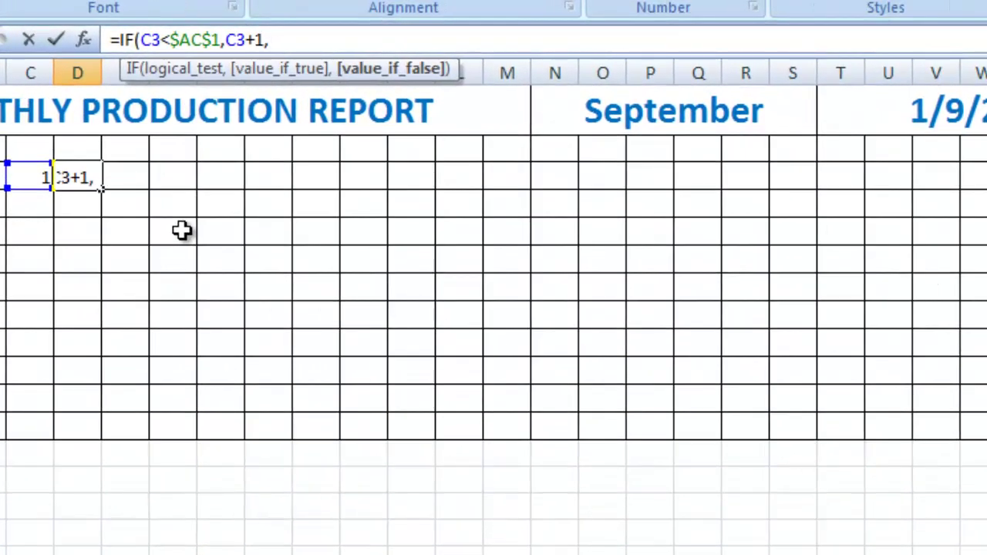
{"action": "type", "text": "\""}
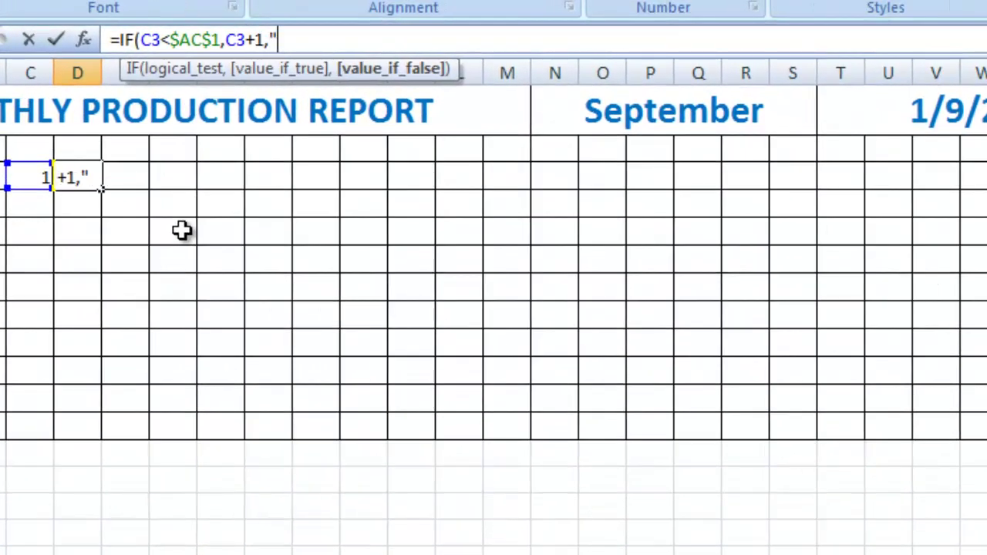
{"action": "type", "text": "\""}
{"action": "type", "text": ")"}
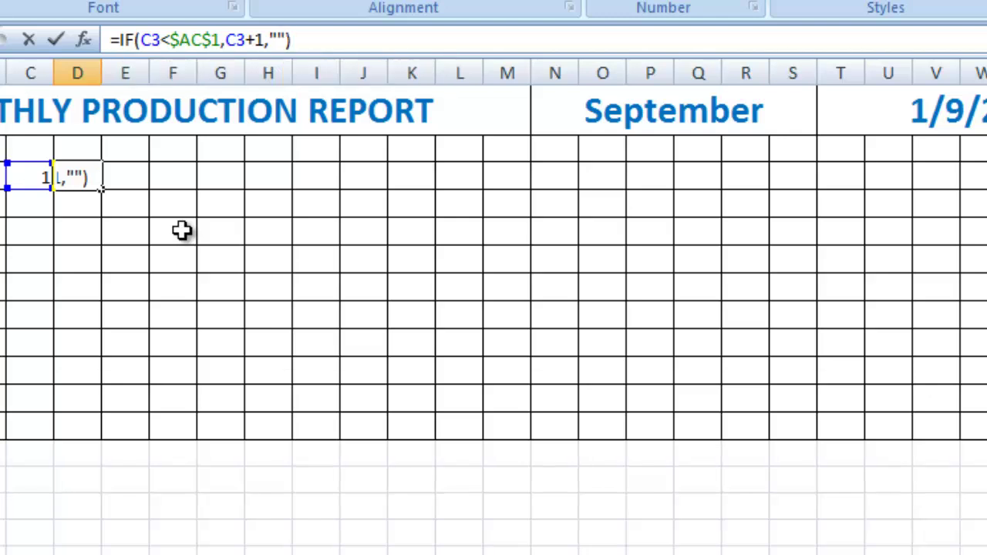
{"action": "key", "text": "Return"}
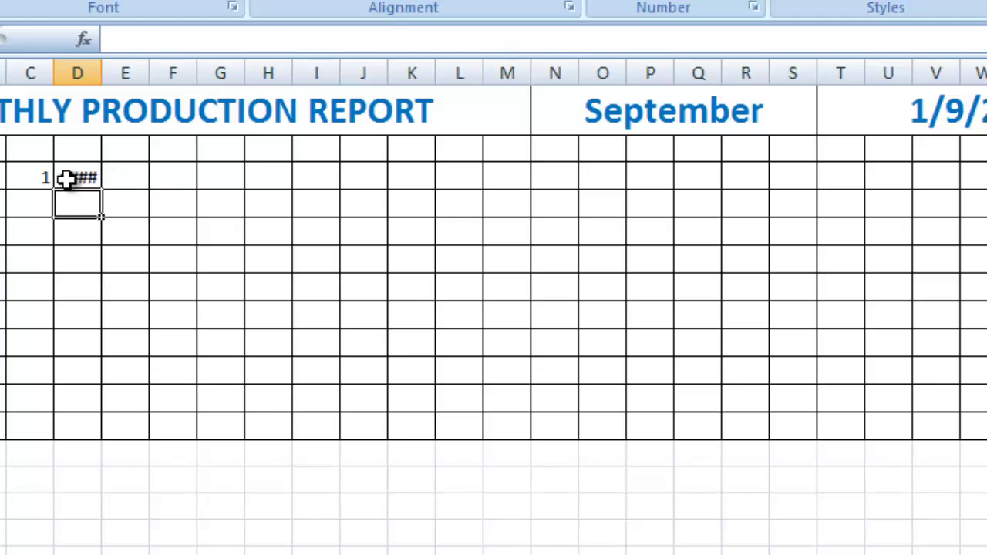
{"action": "left_click", "coordinate": [70, 173]}
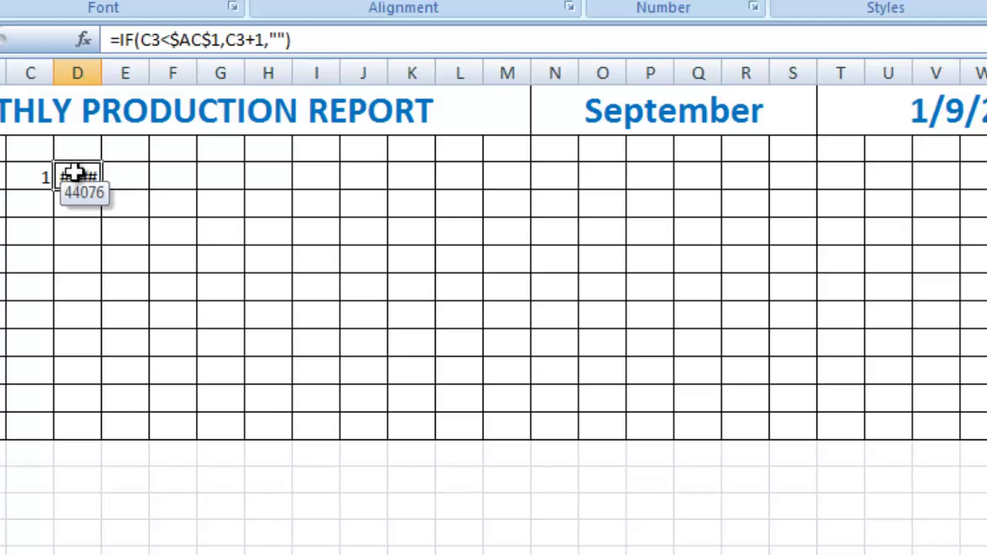
- Apply the custom format D to D3 so it displays day number 2
{"action": "right_click", "coordinate": [76, 176]}
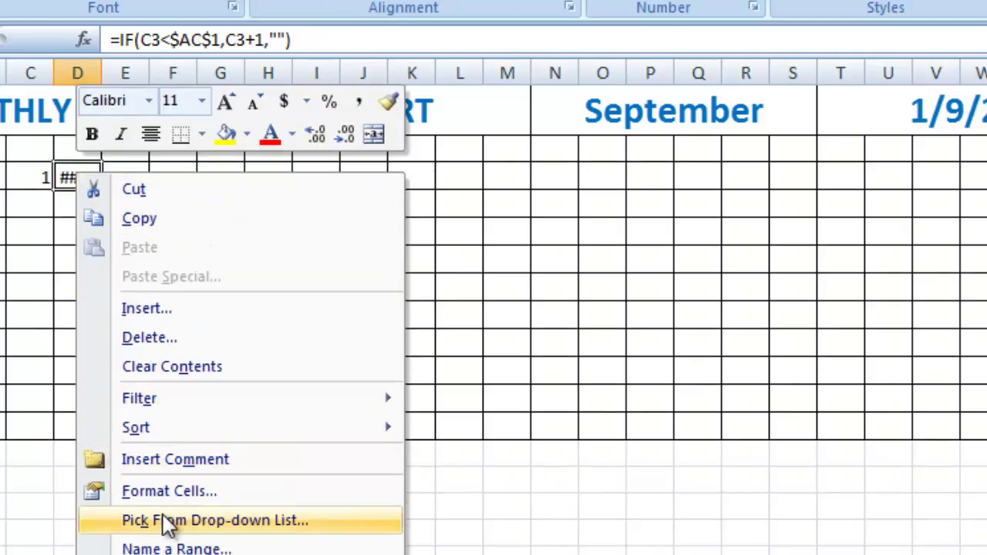
{"action": "left_click", "coordinate": [165, 489]}
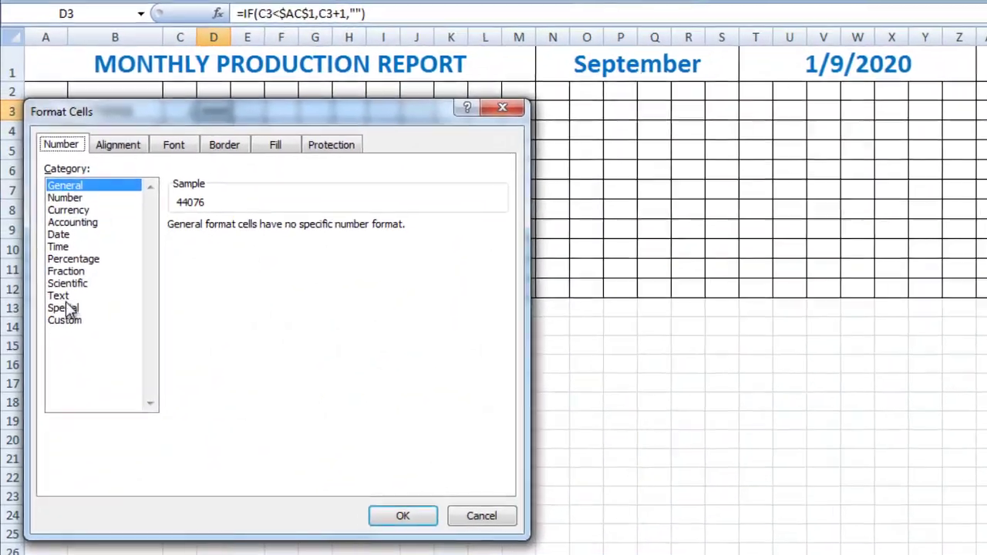
{"action": "left_click", "coordinate": [66, 319]}
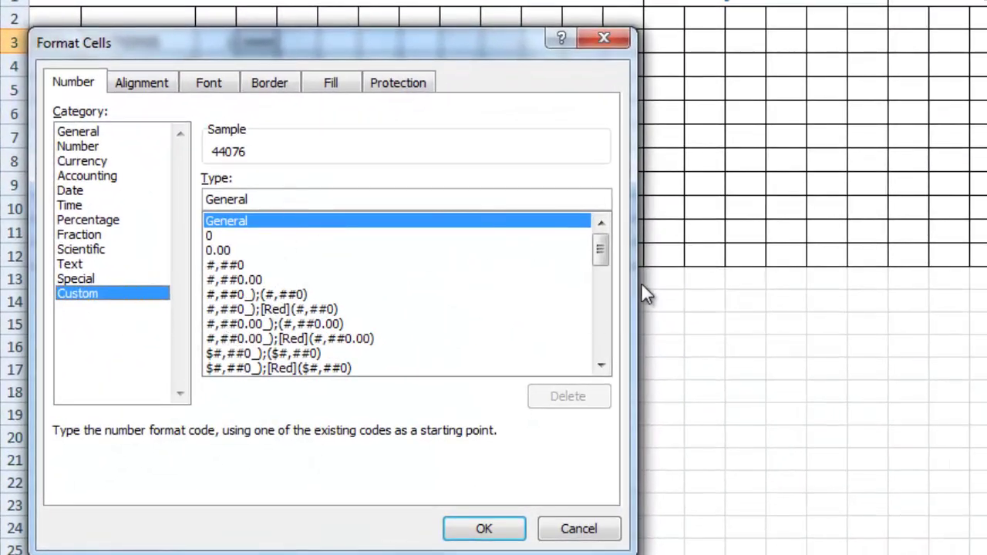
{"action": "left_click_drag", "start_coordinate": [599, 248], "coordinate": [598, 302]}
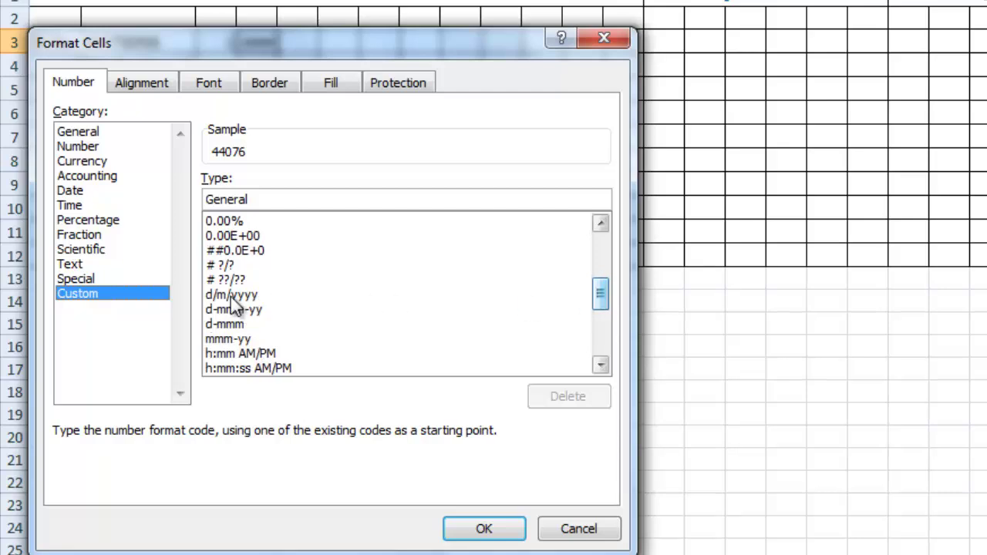
{"action": "left_click", "coordinate": [254, 324]}
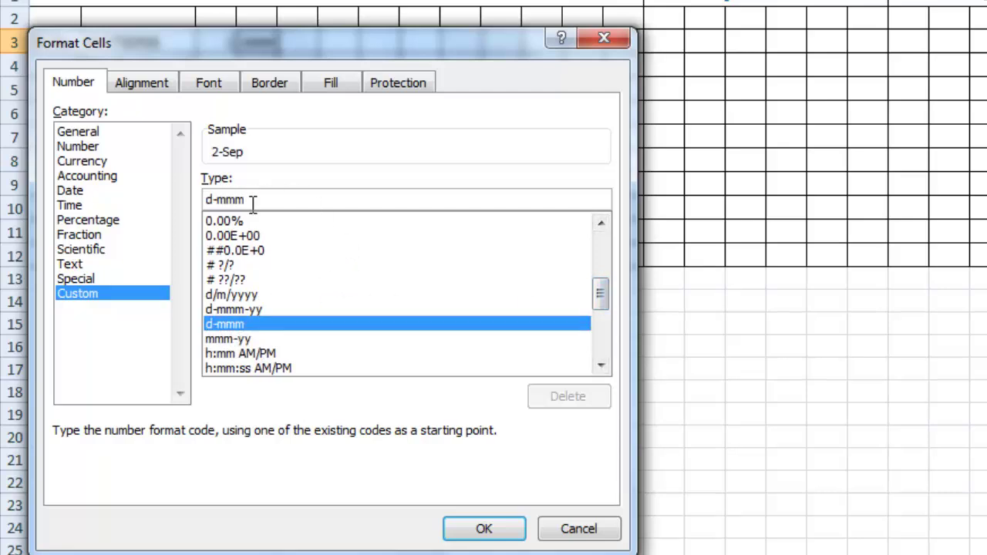
{"action": "left_click_drag", "start_coordinate": [252, 201], "coordinate": [182, 200]}
{"action": "key", "text": "BackSpace"}
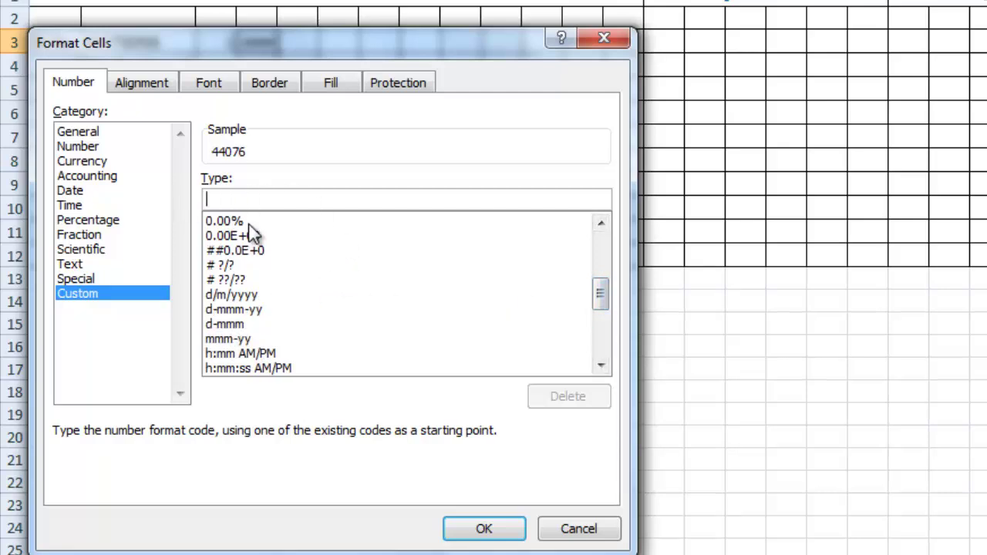
{"action": "type", "text": "D"}
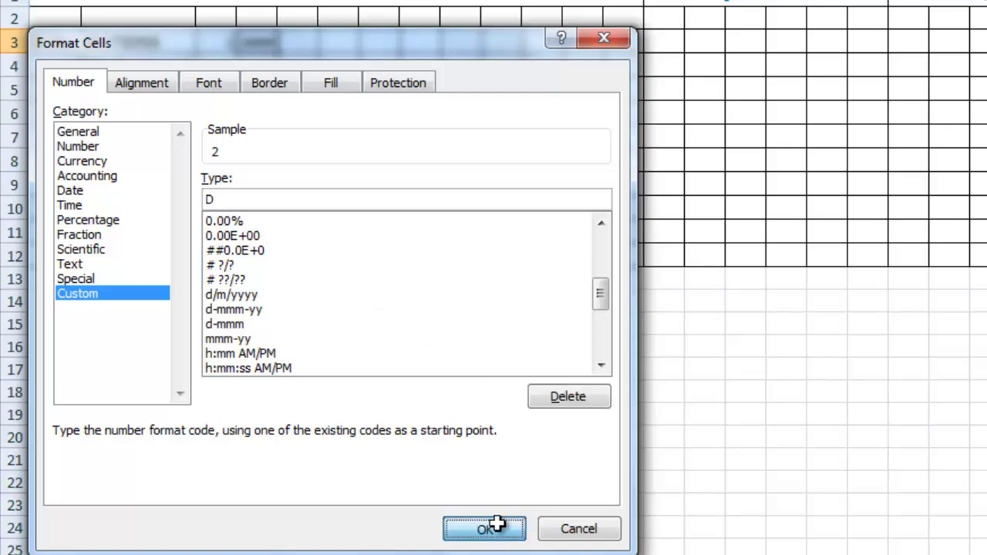
{"action": "left_click", "coordinate": [497, 526]}
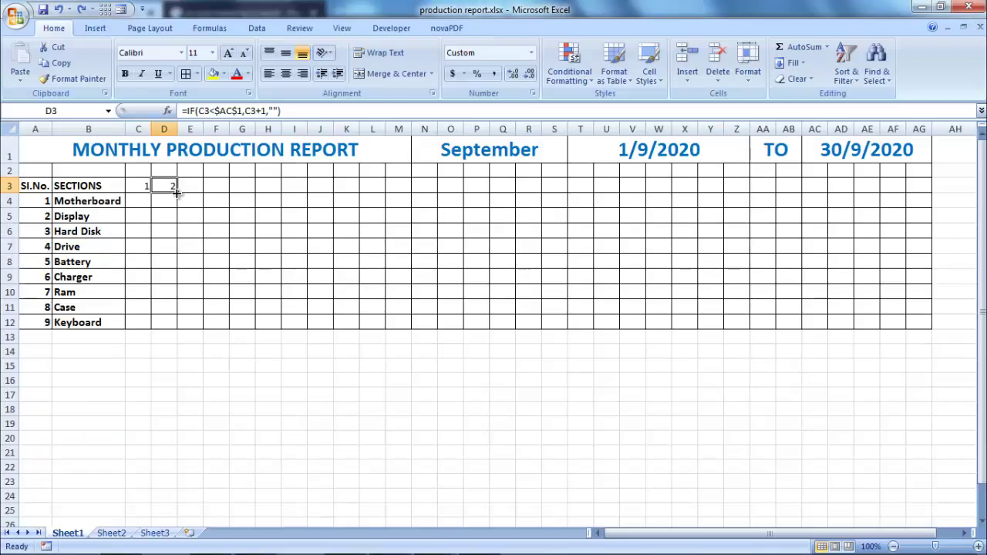
- Fill the day formula from D3 through AG3 and set the N1 report month to January
{"action": "left_click_drag", "start_coordinate": [178, 195], "coordinate": [699, 209]}
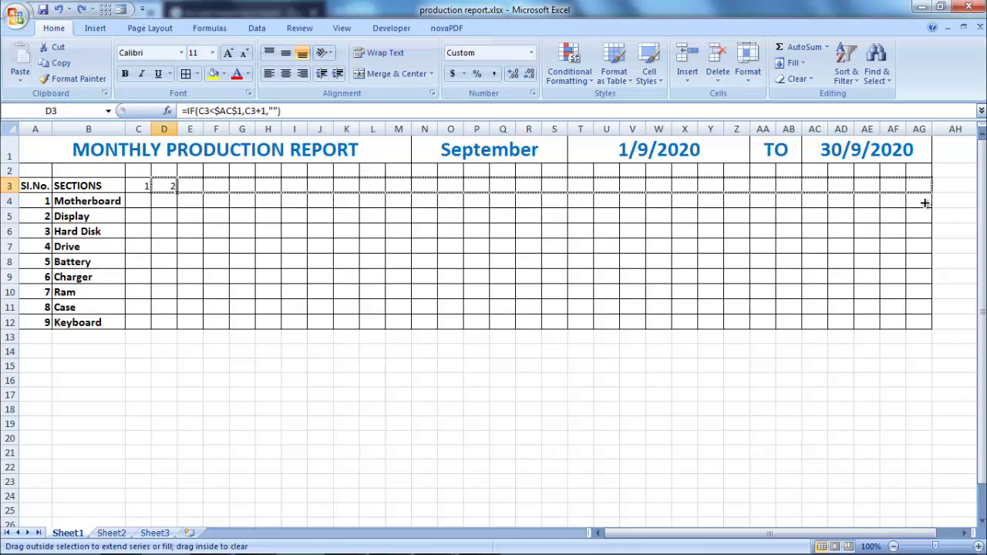
{"action": "left_click_drag", "start_coordinate": [700, 209], "coordinate": [924, 201]}
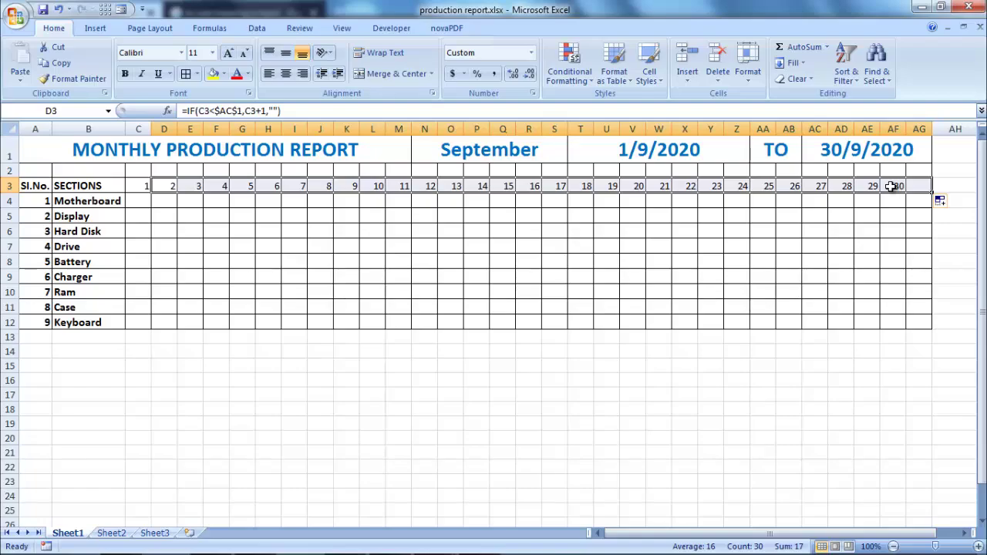
{"action": "left_click", "coordinate": [540, 149]}
{"action": "left_click", "coordinate": [574, 156]}
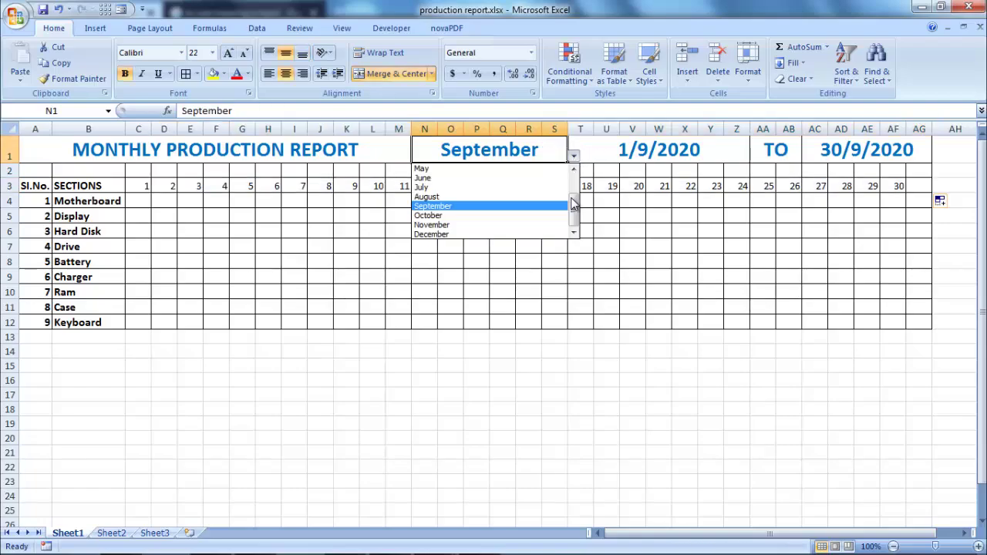
{"action": "left_click_drag", "start_coordinate": [573, 199], "coordinate": [496, 179]}
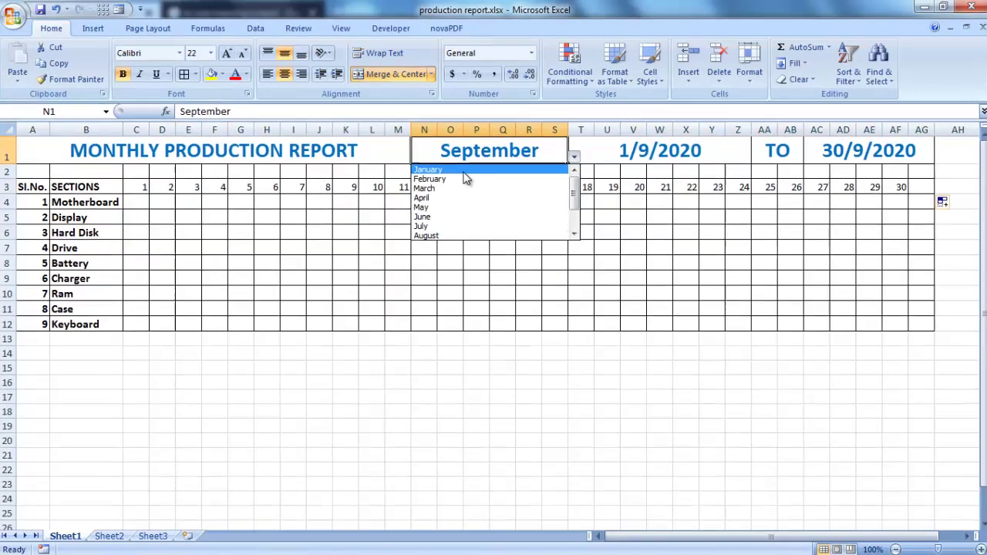
{"action": "left_click", "coordinate": [462, 168]}
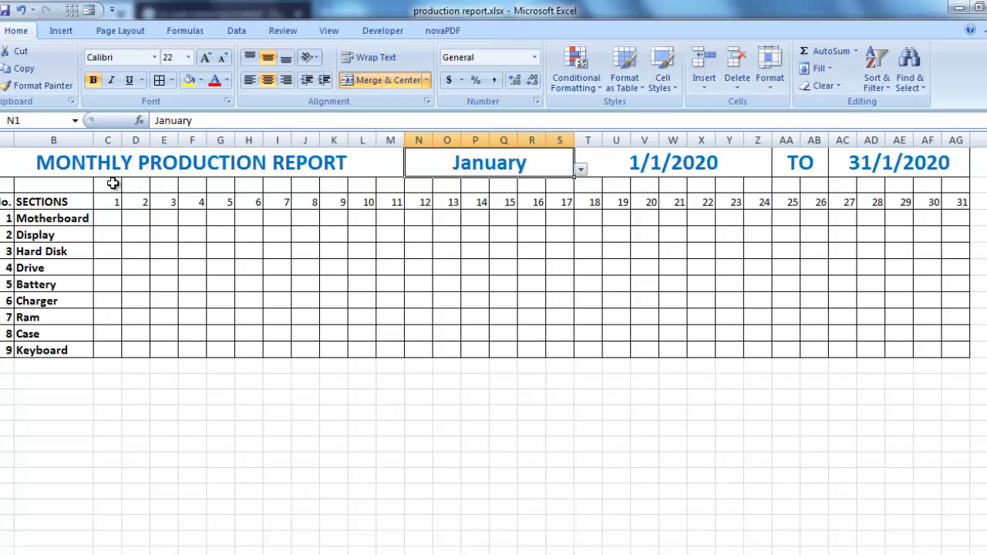
- Centre the day-number grid, then centre column A's serial numbers horizontally and vertically
{"action": "mouse_move", "coordinate": [112, 185]}
{"action": "left_mouse_down"}
{"action": "mouse_move", "coordinate": [214, 240]}
{"action": "mouse_move", "coordinate": [768, 315]}
{"action": "mouse_move", "coordinate": [965, 354]}
{"action": "left_mouse_up"}
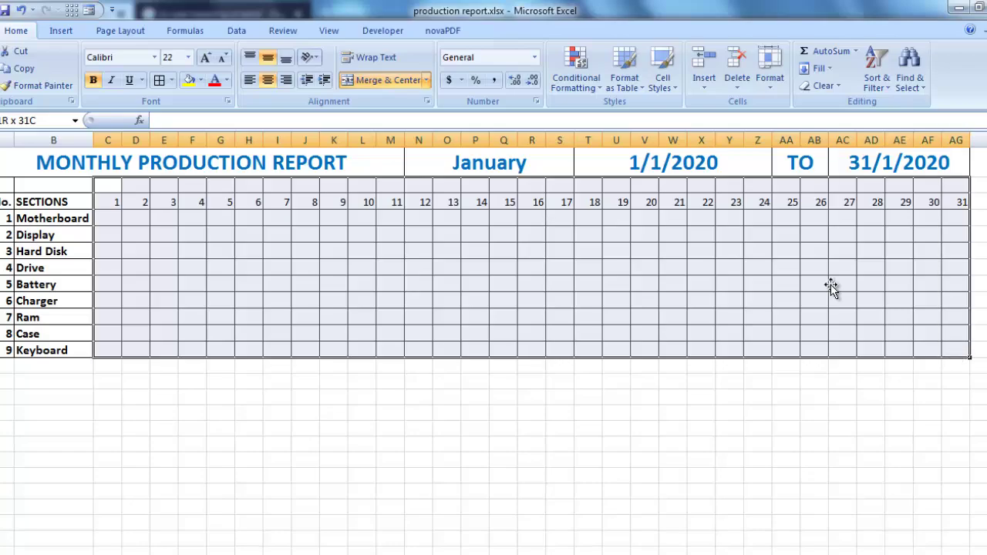
{"action": "left_click", "coordinate": [268, 81]}
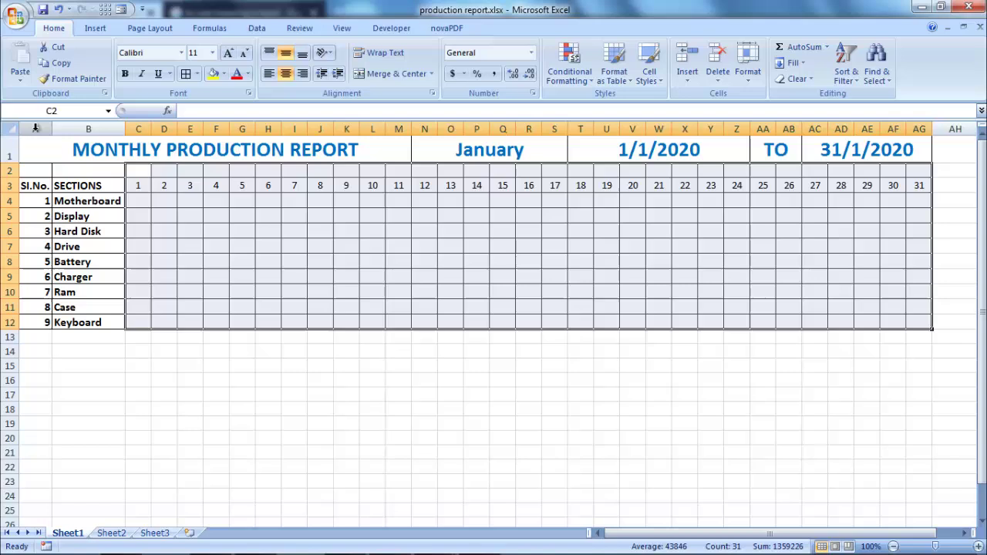
{"action": "left_click", "coordinate": [34, 128]}
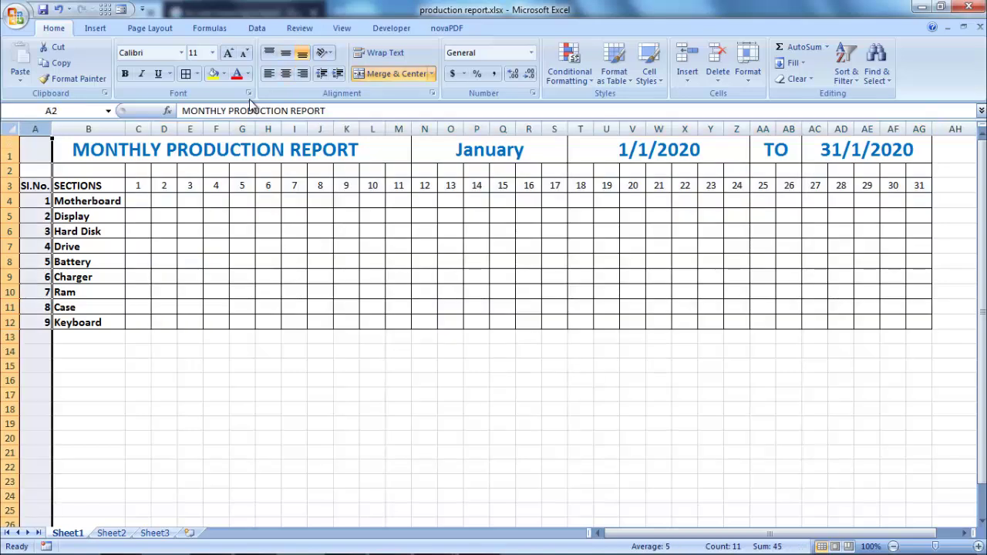
{"action": "left_click", "coordinate": [287, 75]}
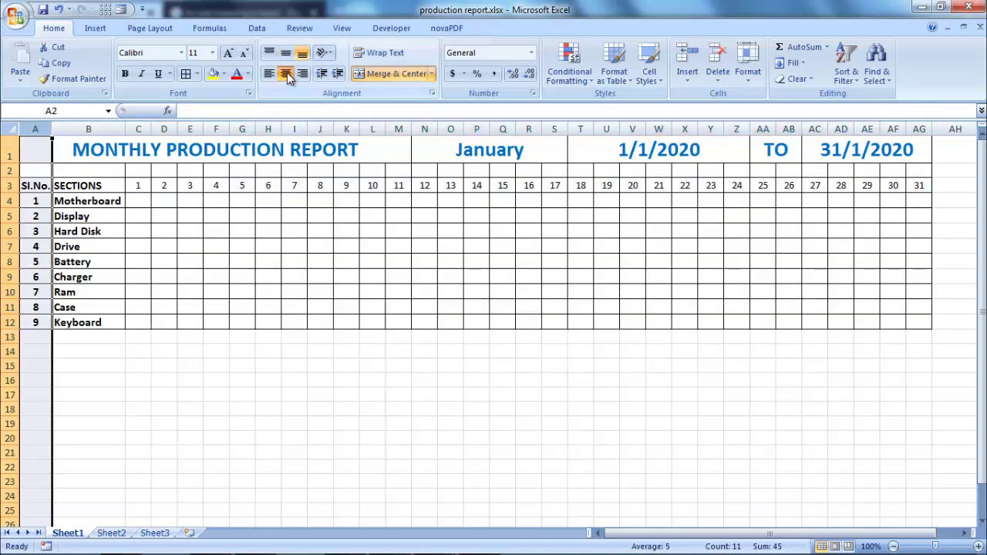
{"action": "left_click", "coordinate": [286, 53]}
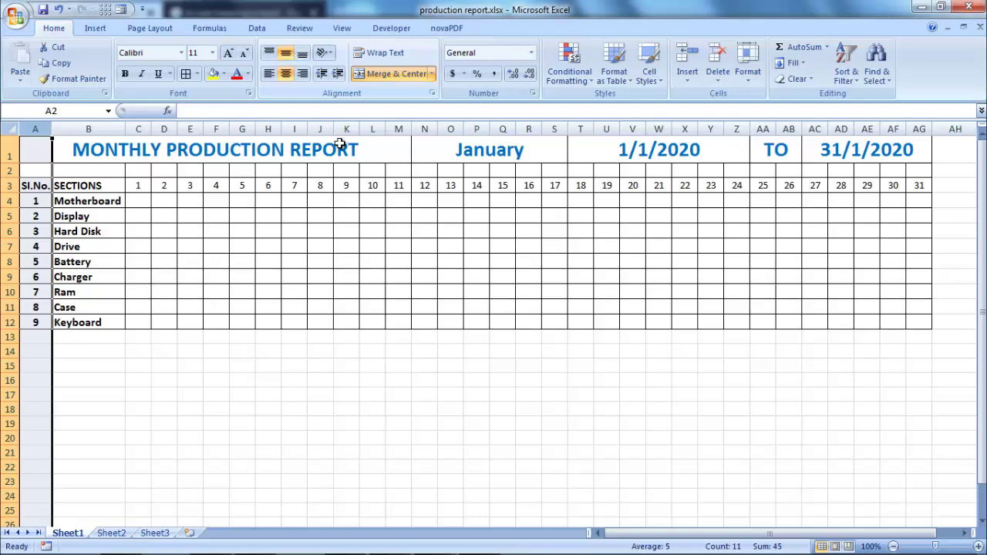
{"action": "left_click", "coordinate": [143, 170]}
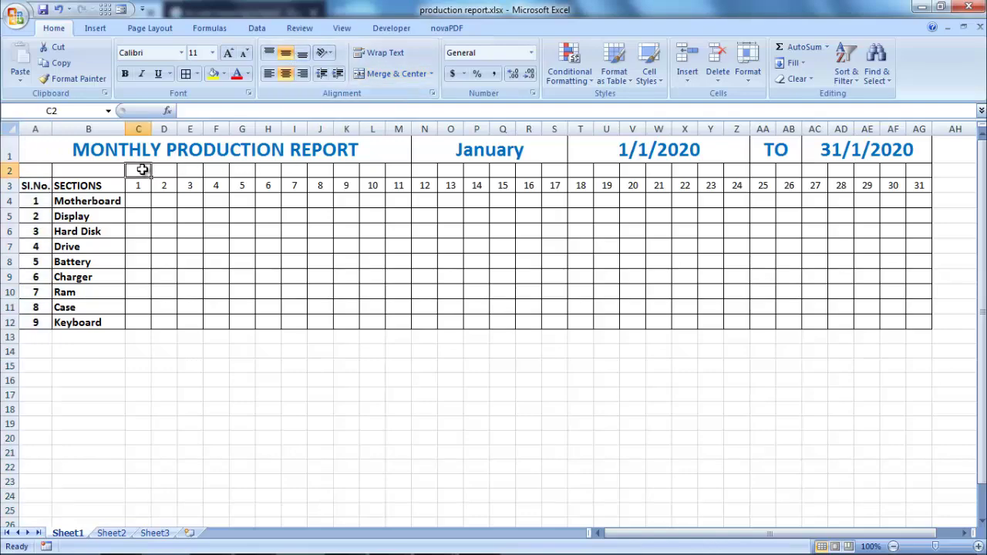
- Type =TEXT( into C2 via the formula bar to begin the formula
{"action": "left_click", "coordinate": [203, 111]}
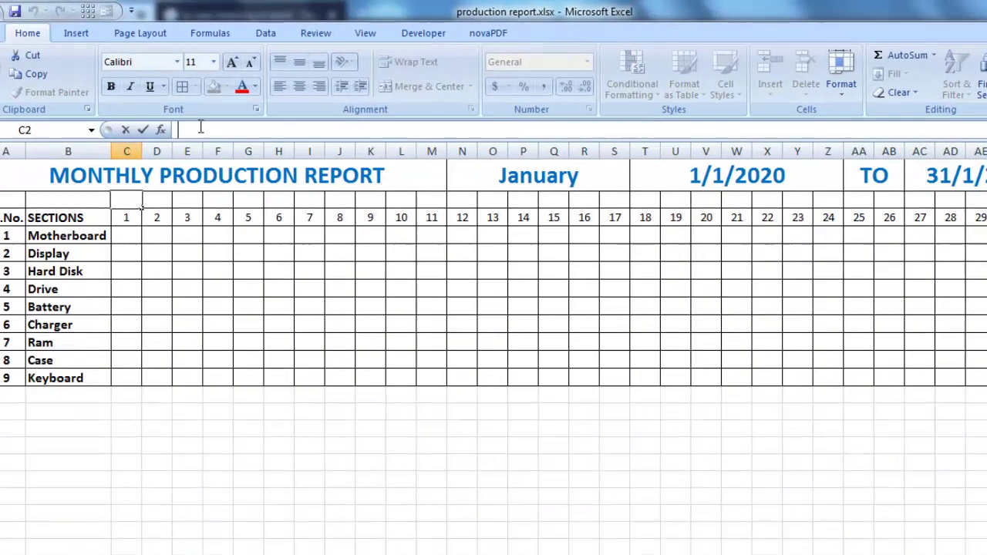
{"action": "type", "text": "="}
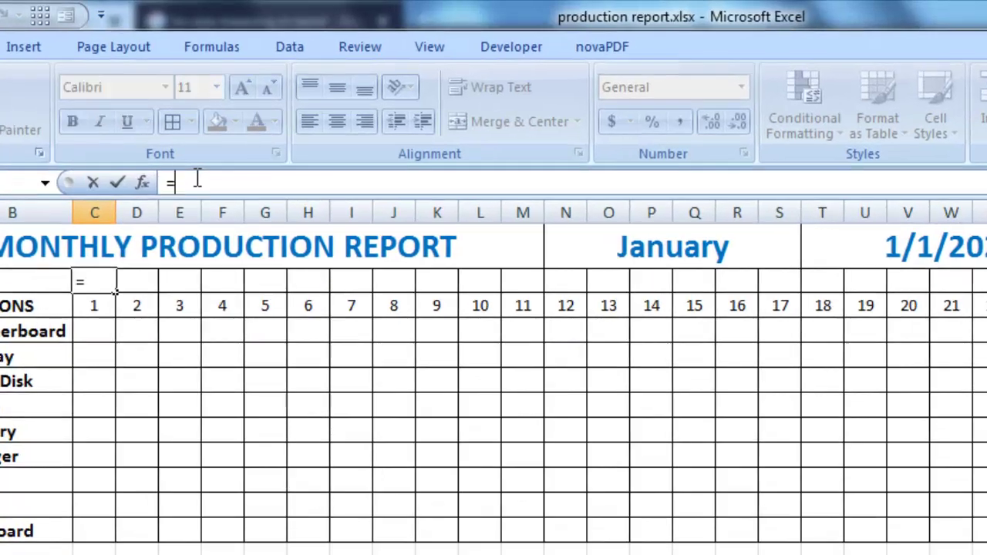
{"action": "type", "text": "TEX"}
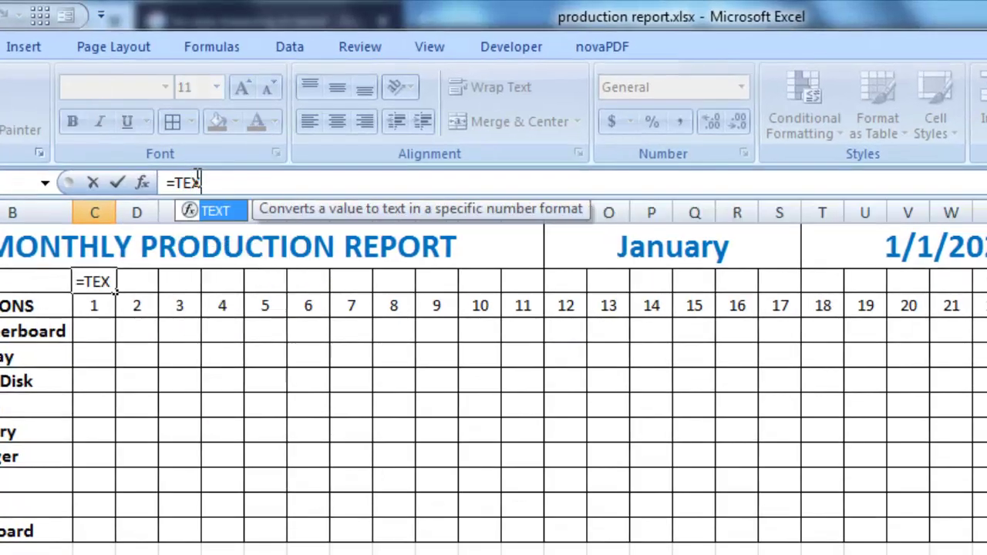
{"action": "type", "text": "T"}
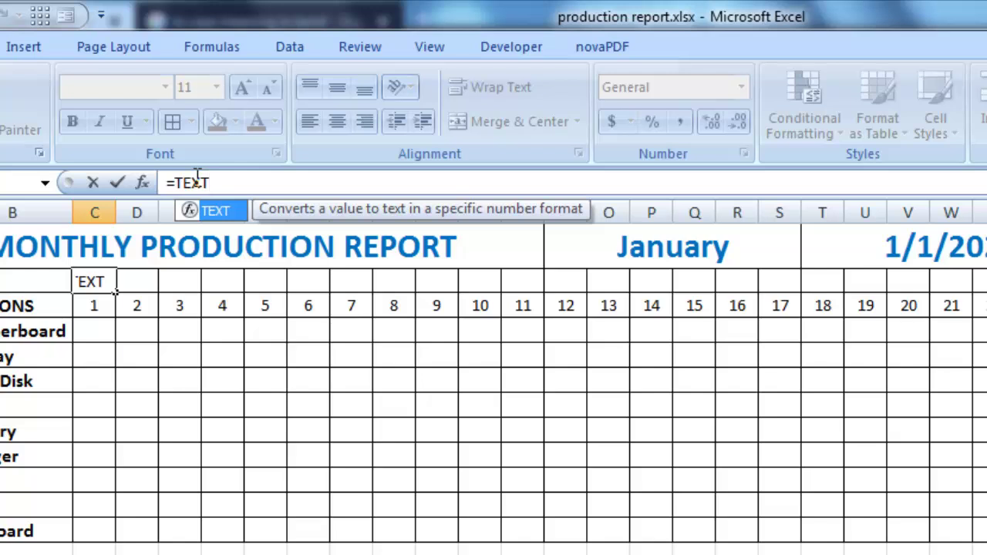
{"action": "type", "text": "("}
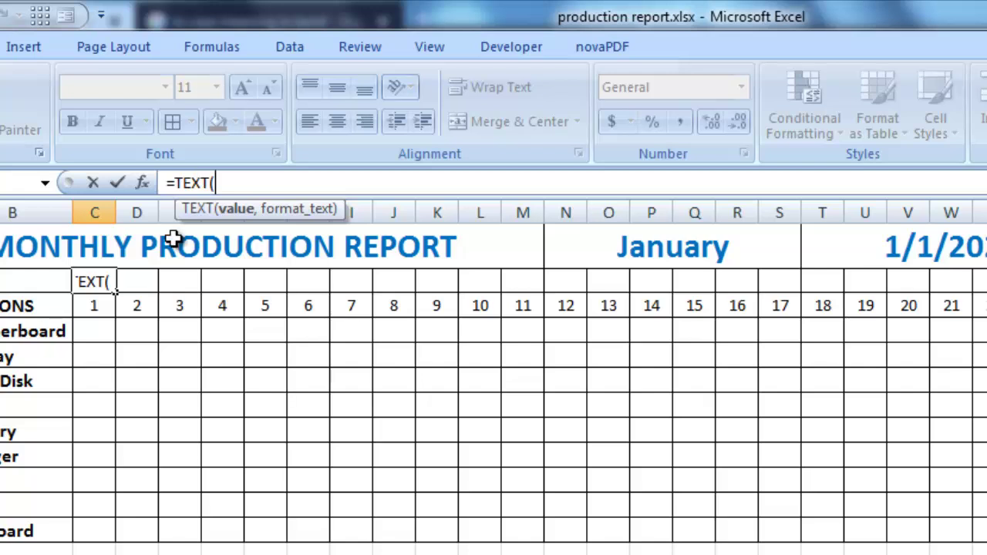
- Enter =TEXT(C3,"DDD") in C2 and fill it across row 2 for every day column
{"action": "left_click", "coordinate": [94, 310]}
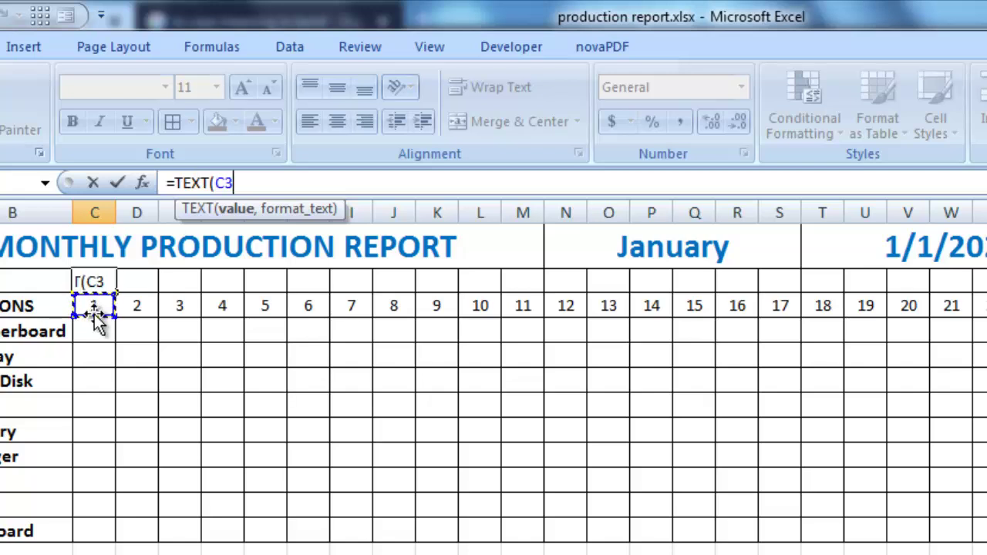
{"action": "type", "text": ","}
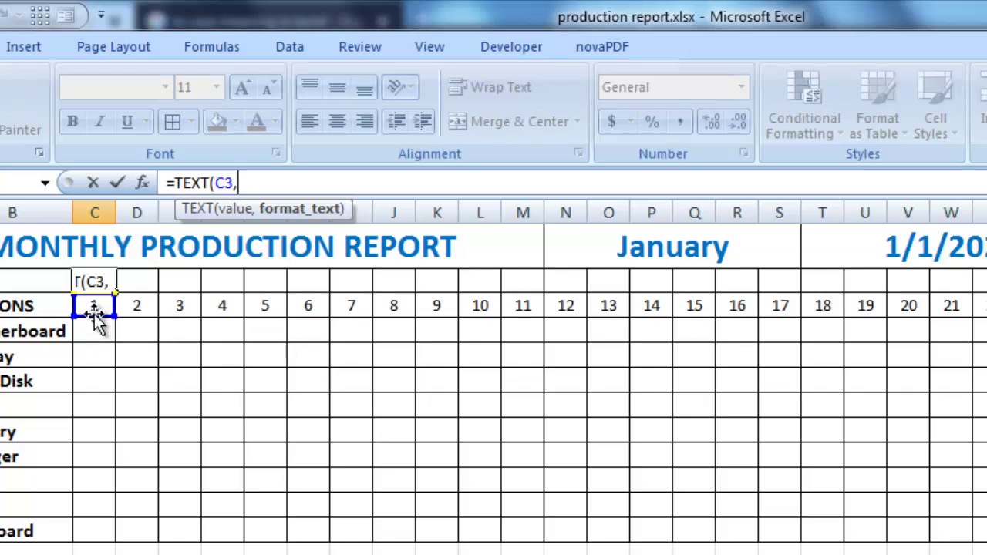
{"action": "type", "text": "\""}
{"action": "type", "text": "DD"}
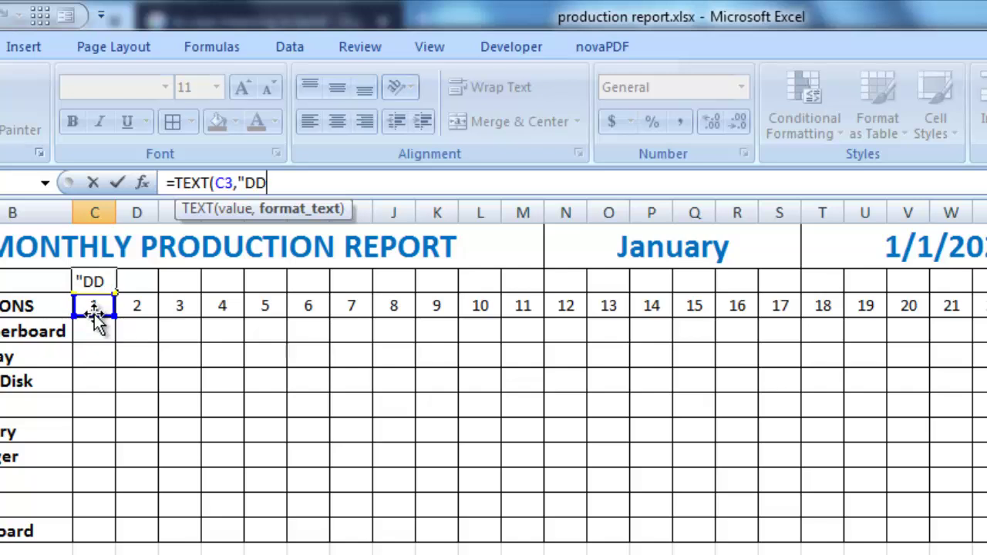
{"action": "type", "text": "D"}
{"action": "type", "text": "\""}
{"action": "type", "text": ")"}
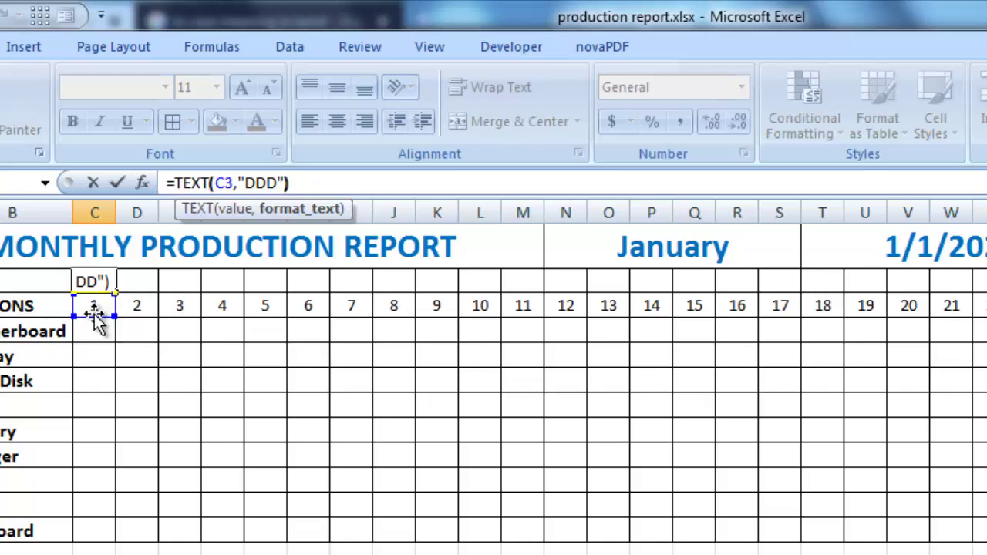
{"action": "key", "text": "Return"}
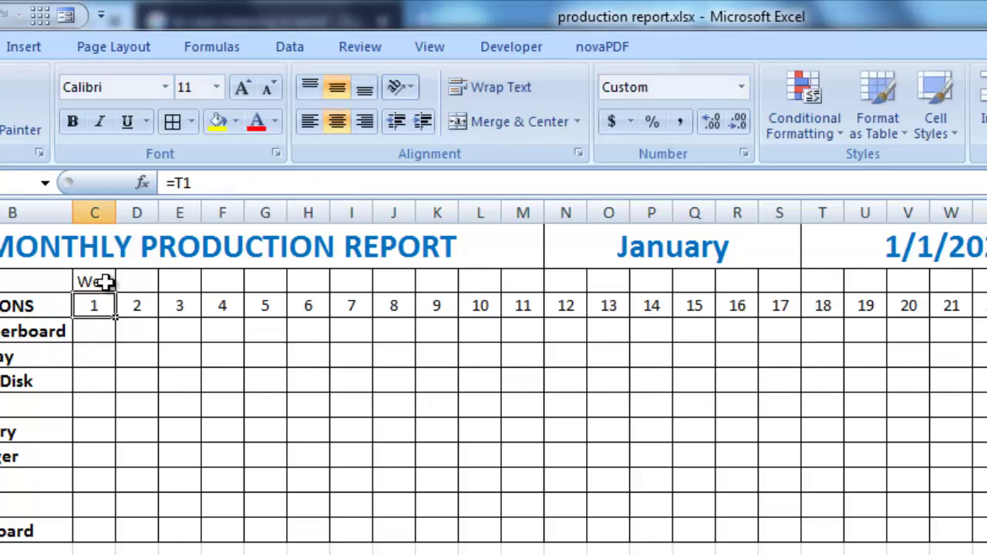
{"action": "left_click", "coordinate": [106, 281]}
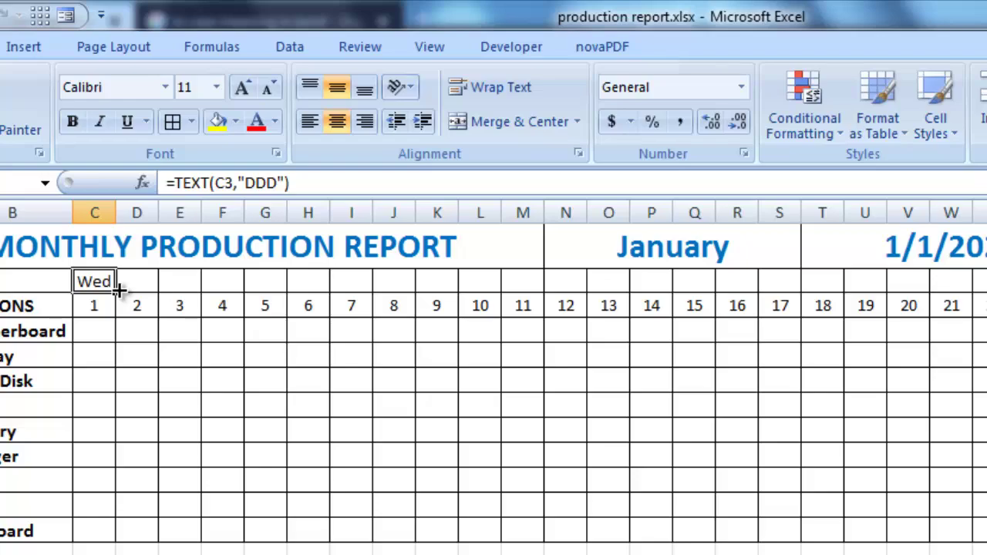
{"action": "mouse_move", "coordinate": [119, 288]}
{"action": "left_mouse_down"}
{"action": "mouse_move", "coordinate": [829, 170]}
{"action": "mouse_move", "coordinate": [921, 168]}
{"action": "left_mouse_up"}
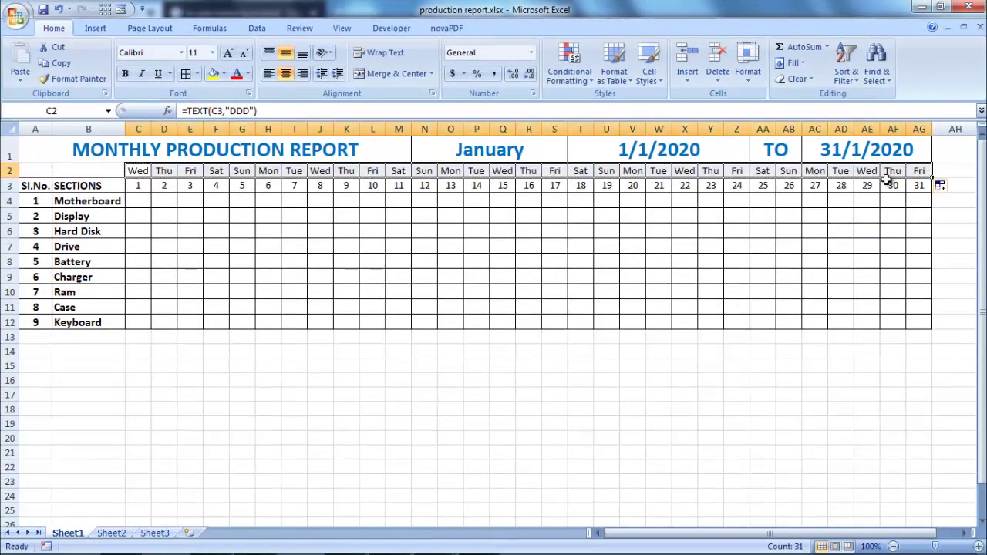
- Pick June (after trying March) from N1's month dropdown, then select the row 2 weekday cells
{"action": "left_click", "coordinate": [553, 151]}
{"action": "left_click", "coordinate": [574, 156]}
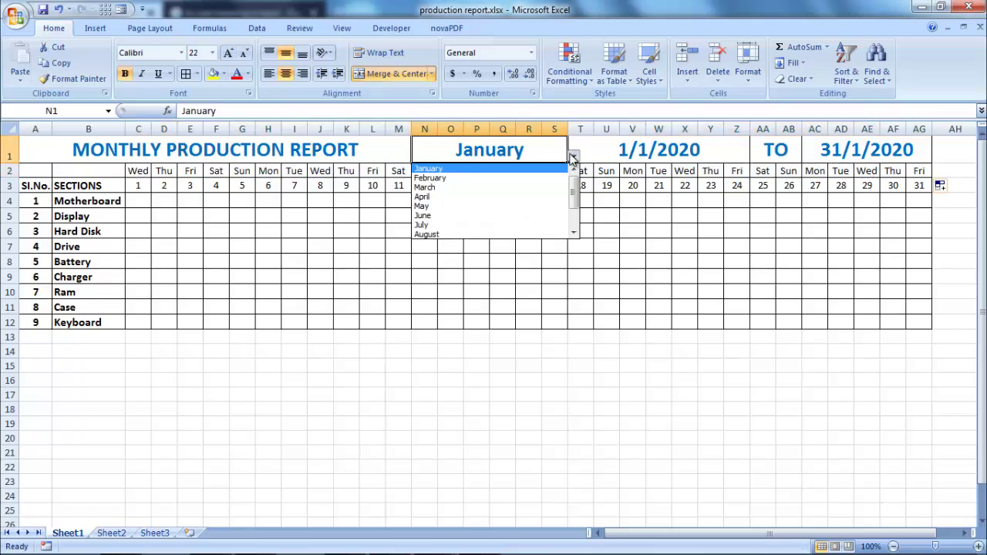
{"action": "left_click", "coordinate": [468, 190]}
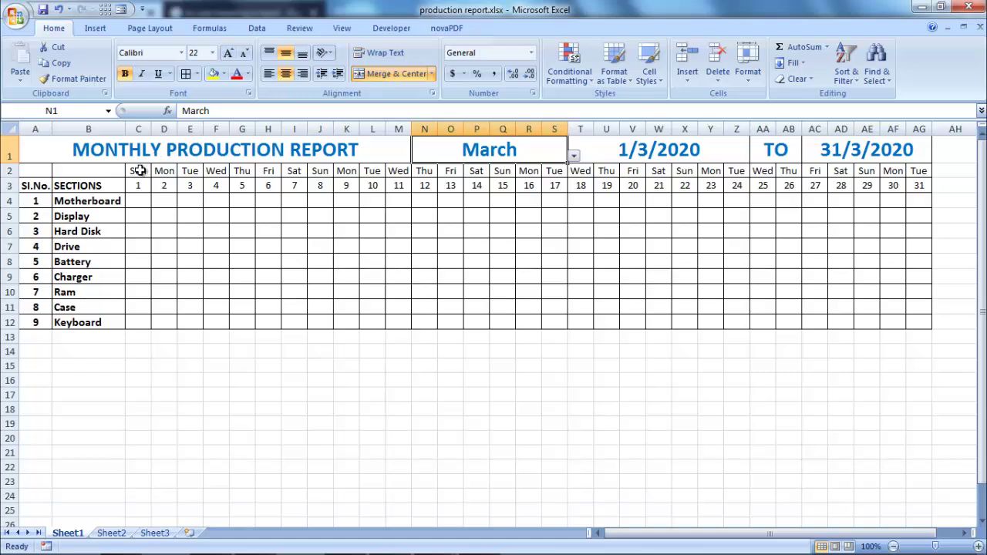
{"action": "left_click", "coordinate": [574, 158]}
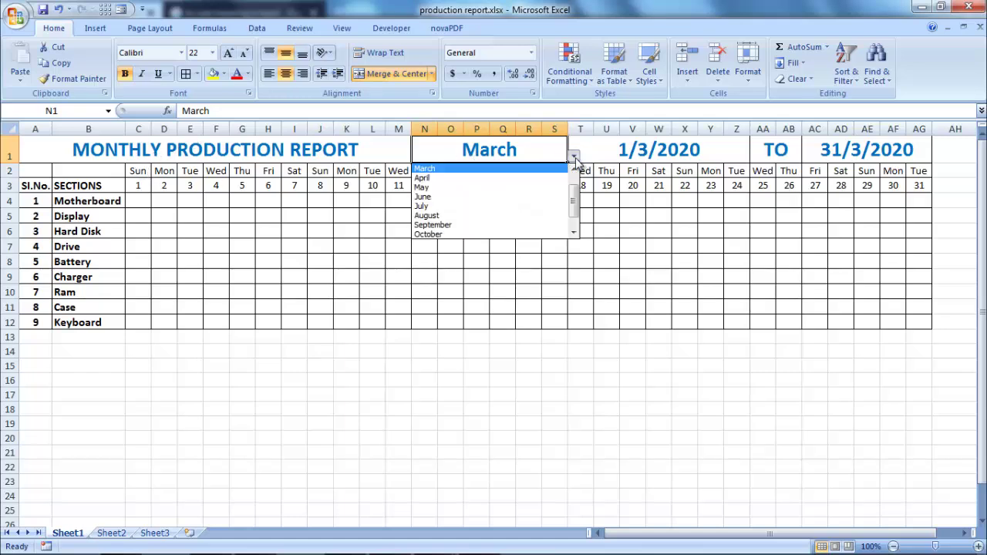
{"action": "left_click", "coordinate": [447, 197]}
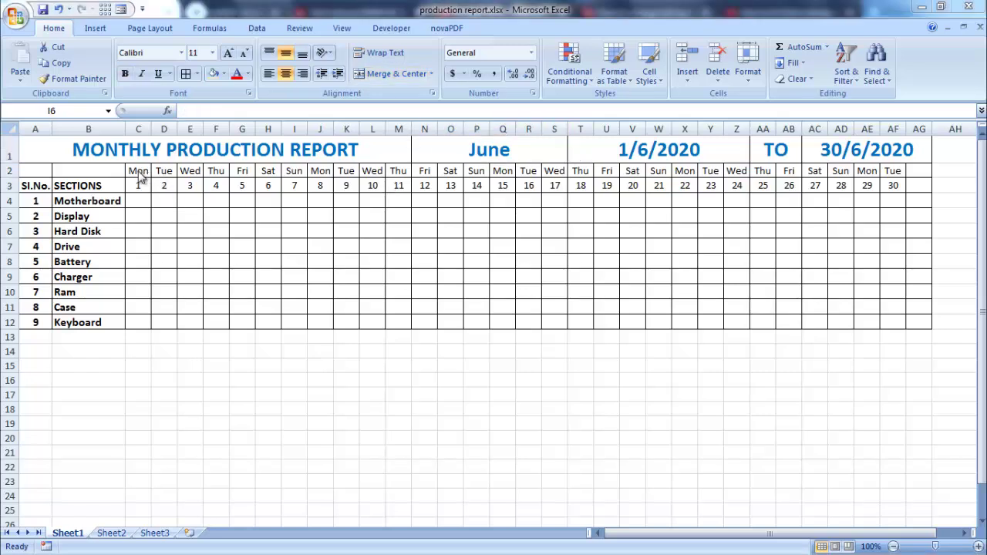
{"action": "left_click_drag", "start_coordinate": [139, 171], "coordinate": [917, 166]}
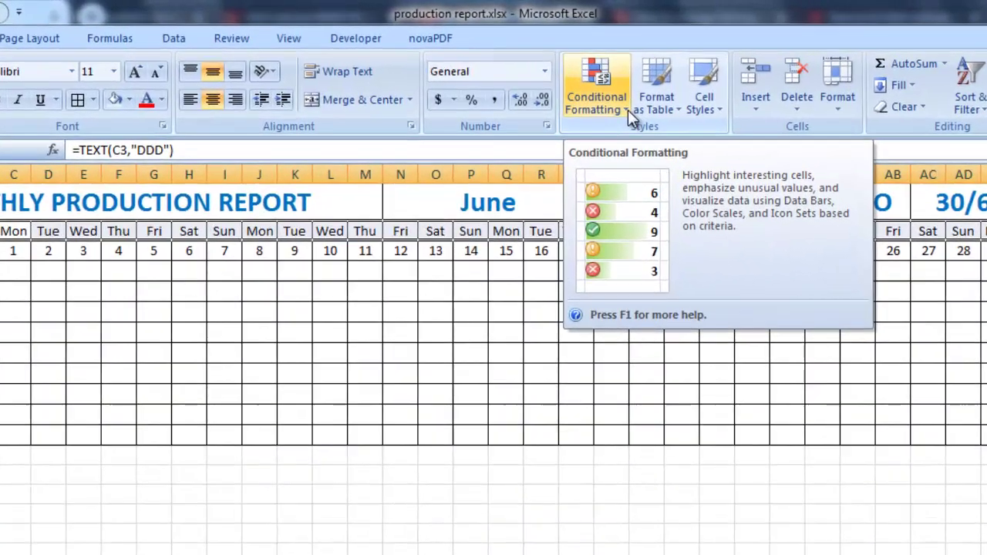
- Highlight weekday cells containing 'su' in light red with a Text that Contains rule
{"action": "left_click", "coordinate": [626, 108]}
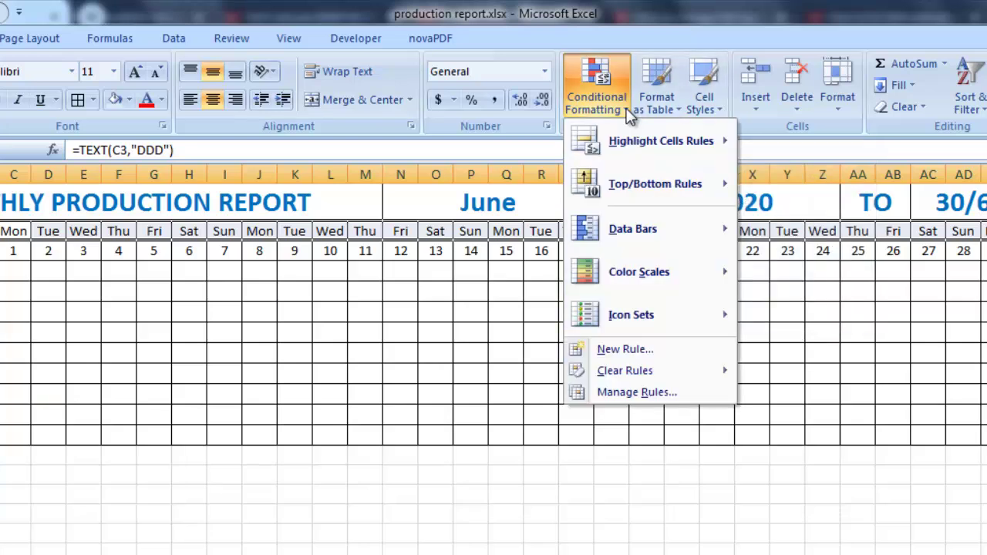
{"action": "mouse_move", "coordinate": [661, 141]}
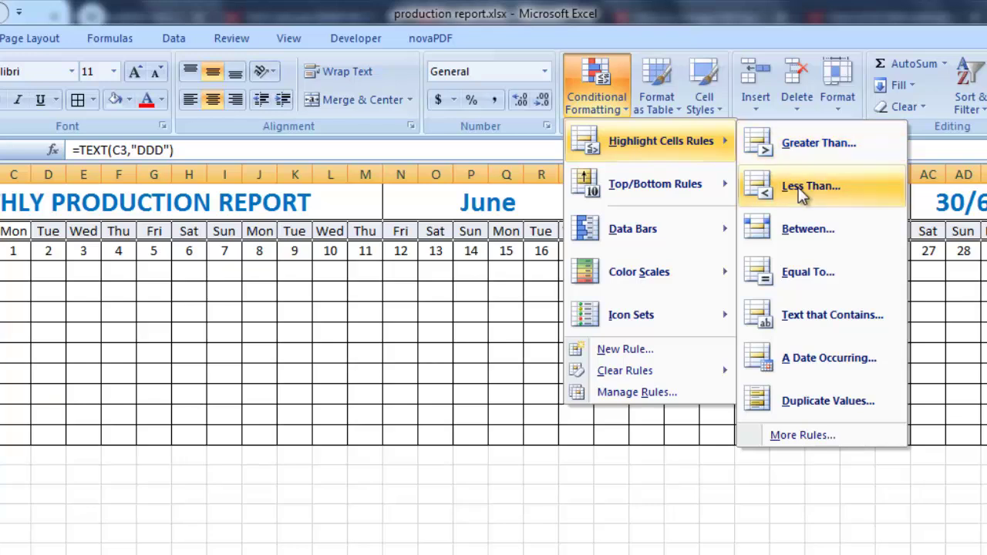
{"action": "left_click", "coordinate": [836, 322]}
{"action": "type", "text": "s"}
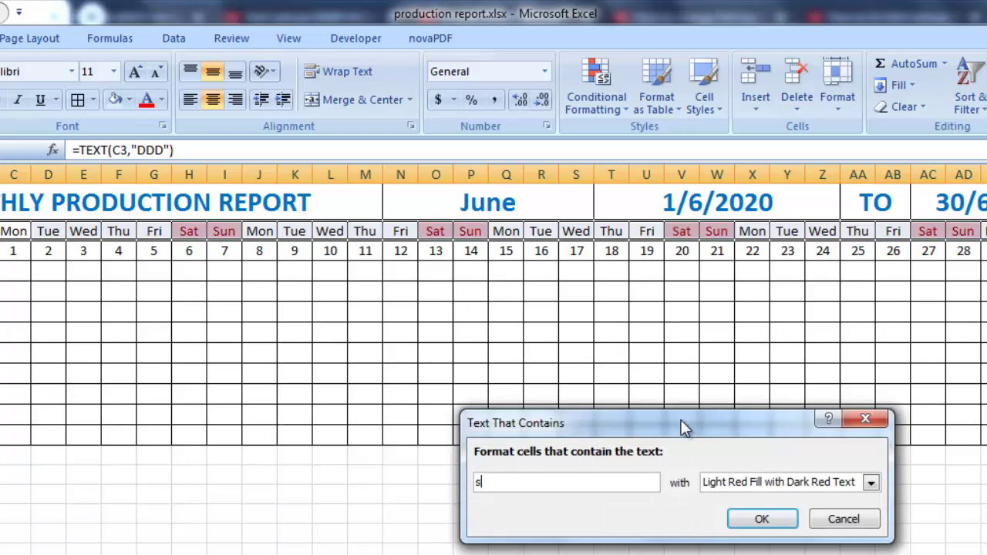
{"action": "type", "text": "un"}
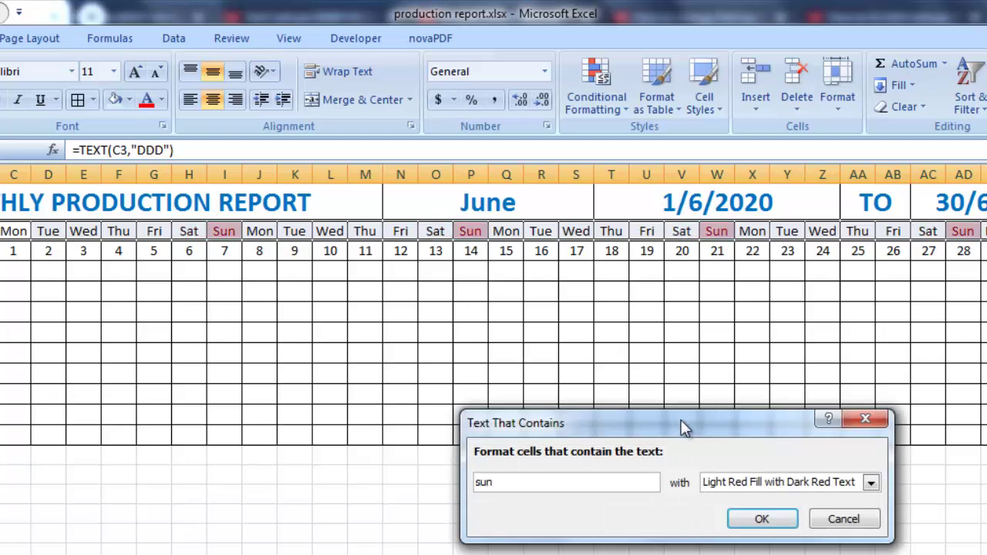
{"action": "left_click", "coordinate": [761, 518]}
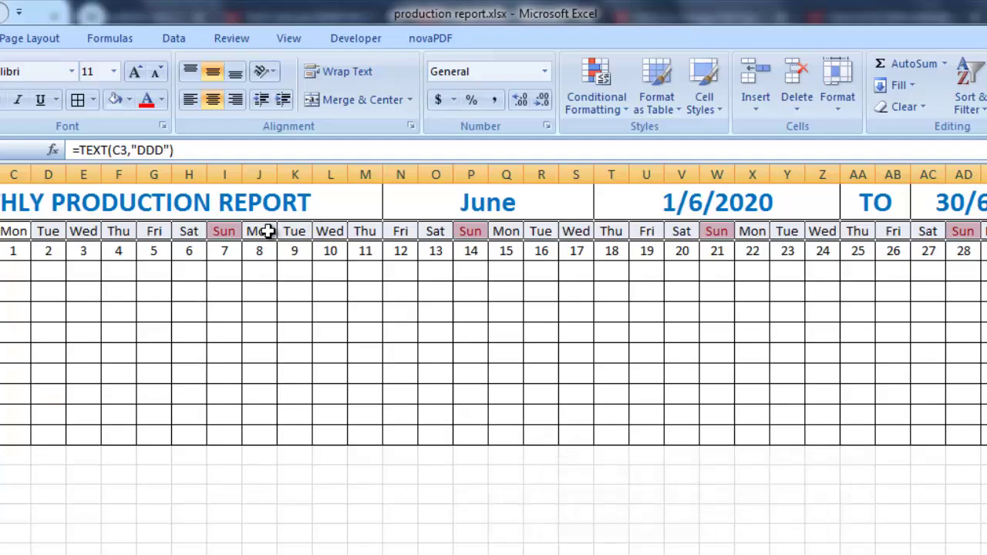
{"action": "left_click", "coordinate": [229, 233]}
{"action": "left_click", "coordinate": [474, 232]}
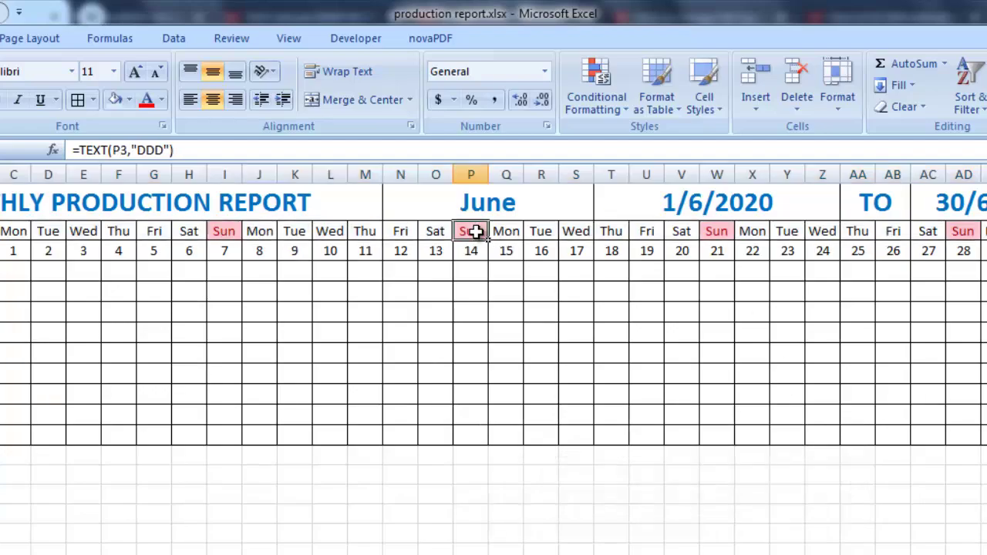
{"action": "left_click", "coordinate": [709, 224]}
{"action": "left_click", "coordinate": [866, 171]}
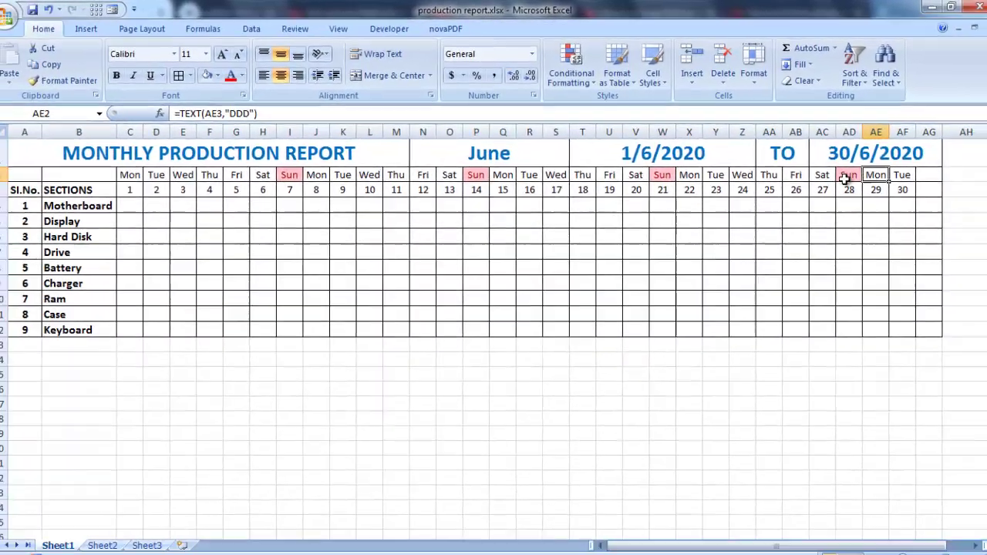
- Choose September from the N1 month dropdown
{"action": "left_click", "coordinate": [477, 171]}
{"action": "left_click", "coordinate": [540, 154]}
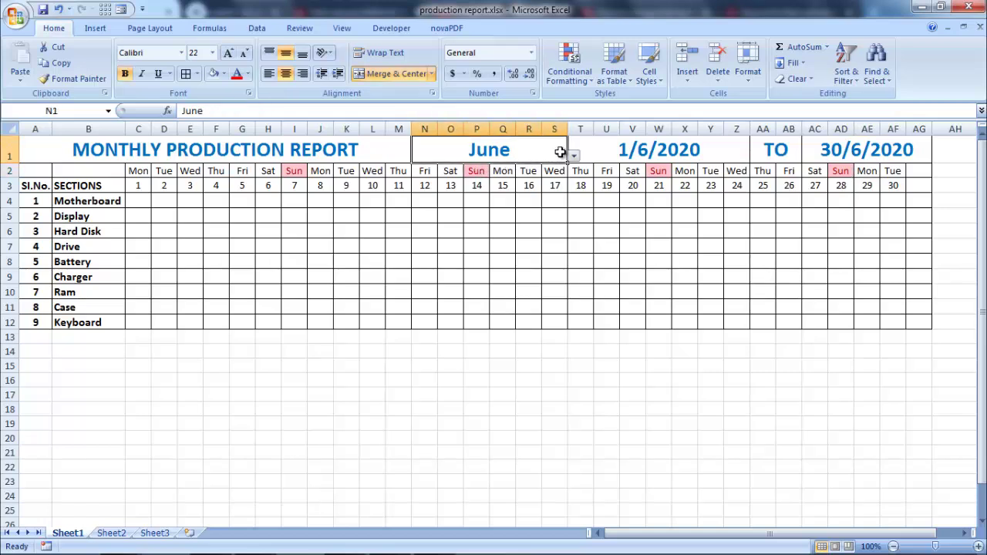
{"action": "left_click", "coordinate": [575, 157]}
{"action": "left_click", "coordinate": [466, 206]}
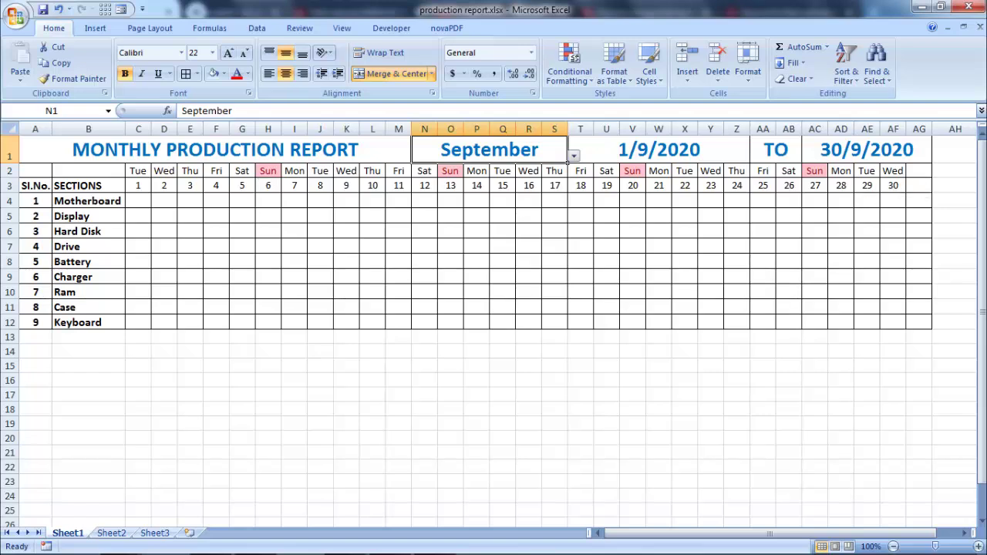
- Type the headers Finished, Ordered and Balance into AH2, AI2 and AJ2
{"action": "left_click", "coordinate": [954, 173]}
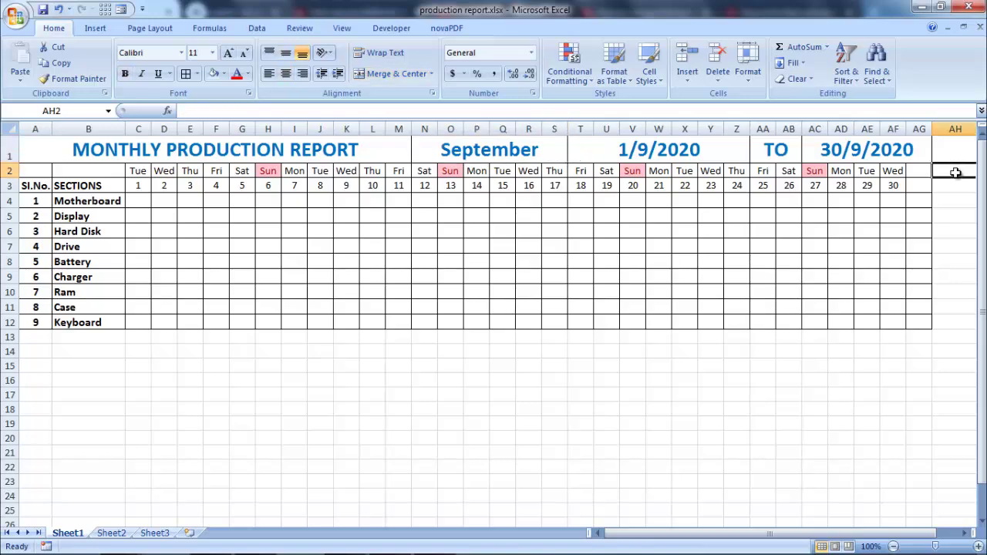
{"action": "type", "text": "F"}
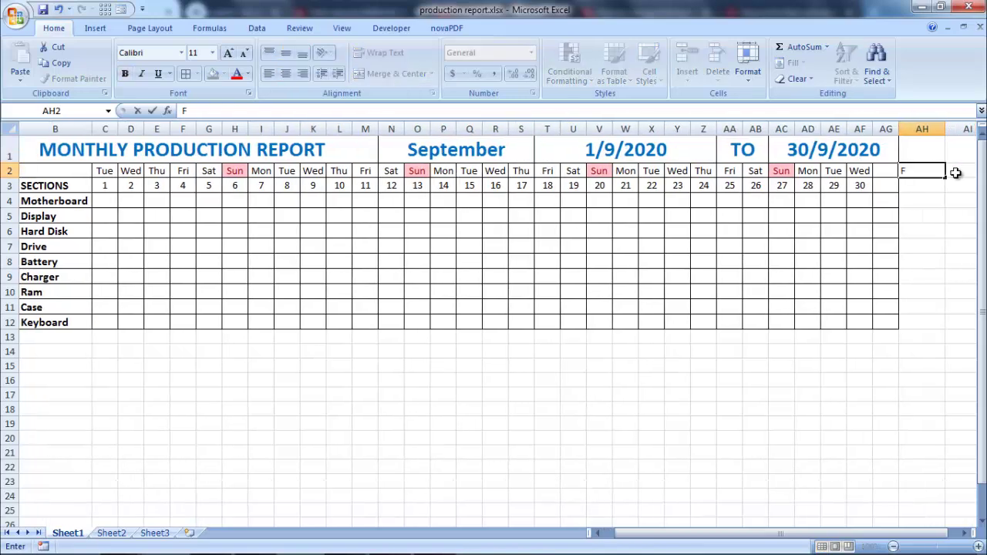
{"action": "type", "text": "inished"}
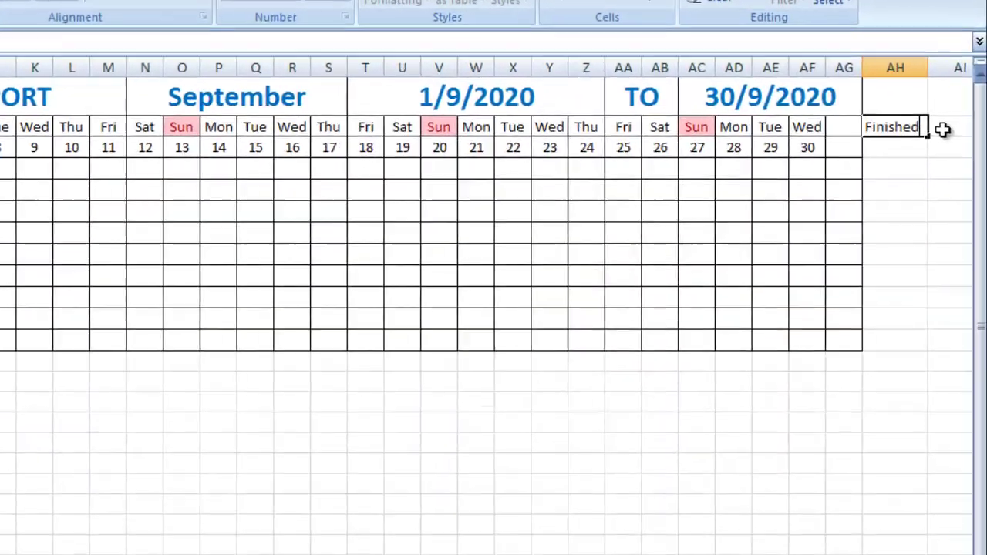
{"action": "key", "text": "Tab"}
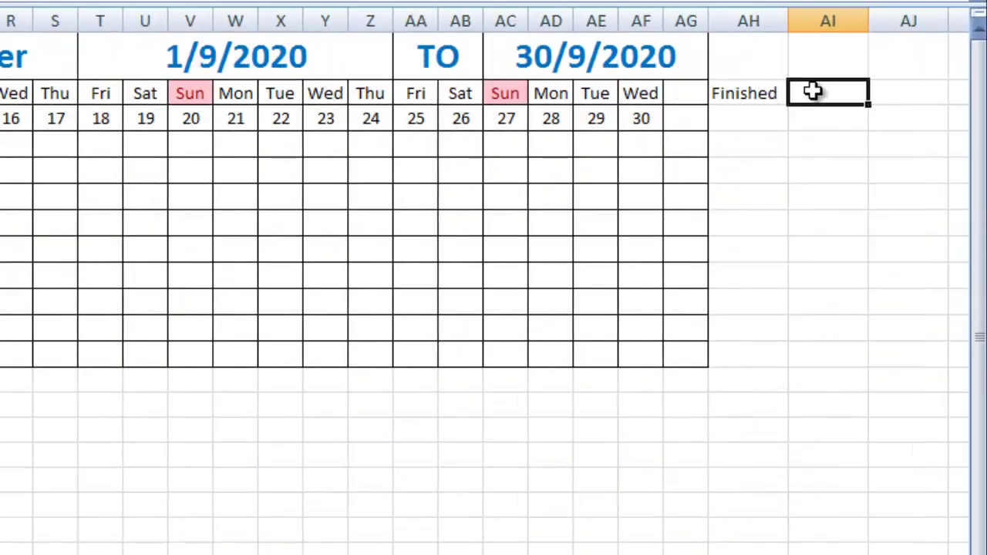
{"action": "type", "text": "O"}
{"action": "type", "text": "rdered"}
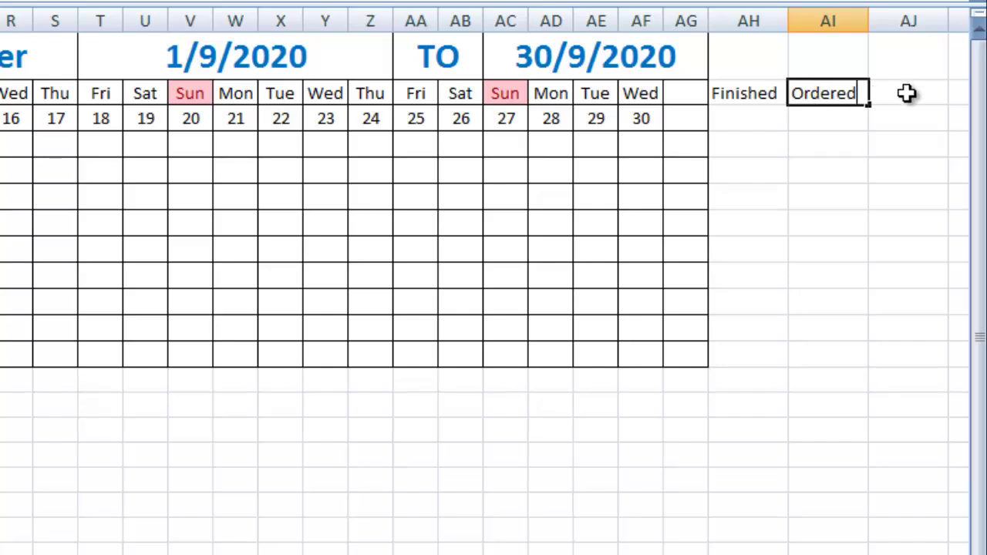
{"action": "left_click", "coordinate": [908, 92]}
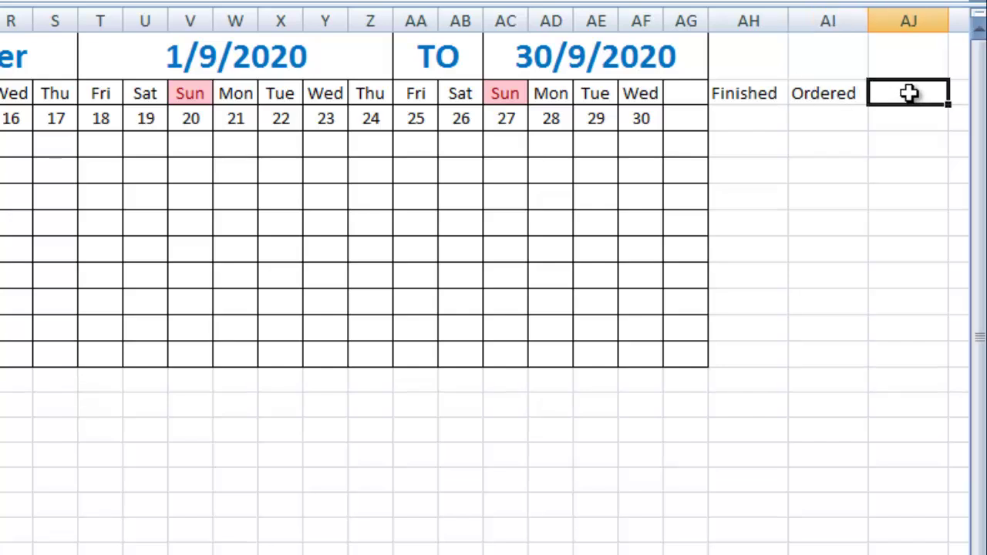
{"action": "type", "text": "Bal"}
{"action": "type", "text": "ance"}
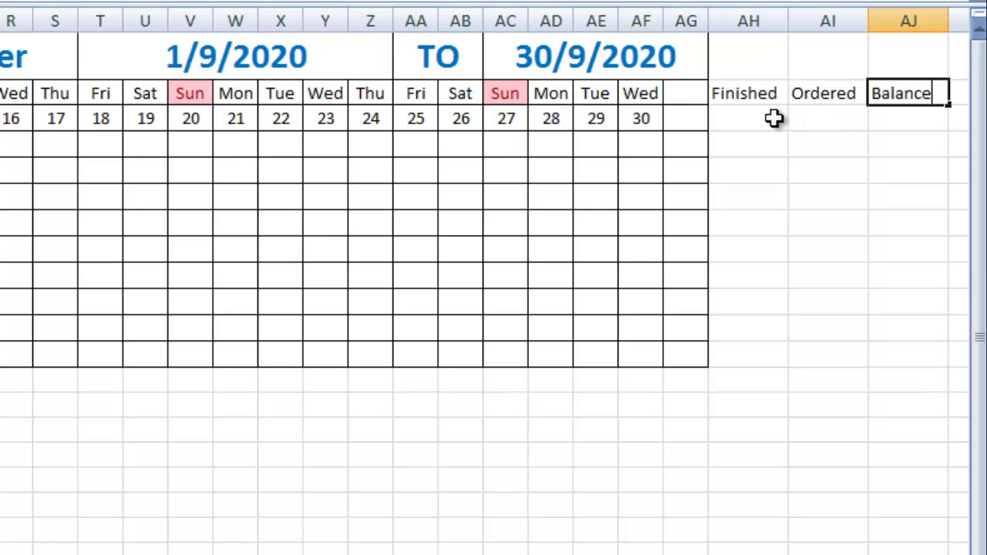
{"action": "left_click", "coordinate": [763, 116]}
- Merge each header over rows 2–3, middle-aligned and bold, for Finished, Ordered and Balance
{"action": "left_click_drag", "start_coordinate": [755, 93], "coordinate": [756, 116]}
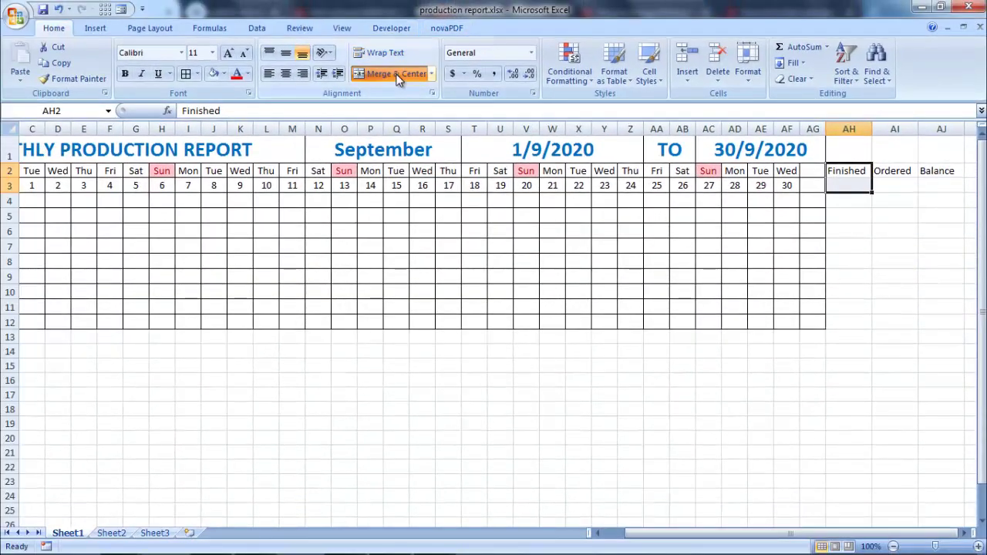
{"action": "left_click", "coordinate": [397, 73]}
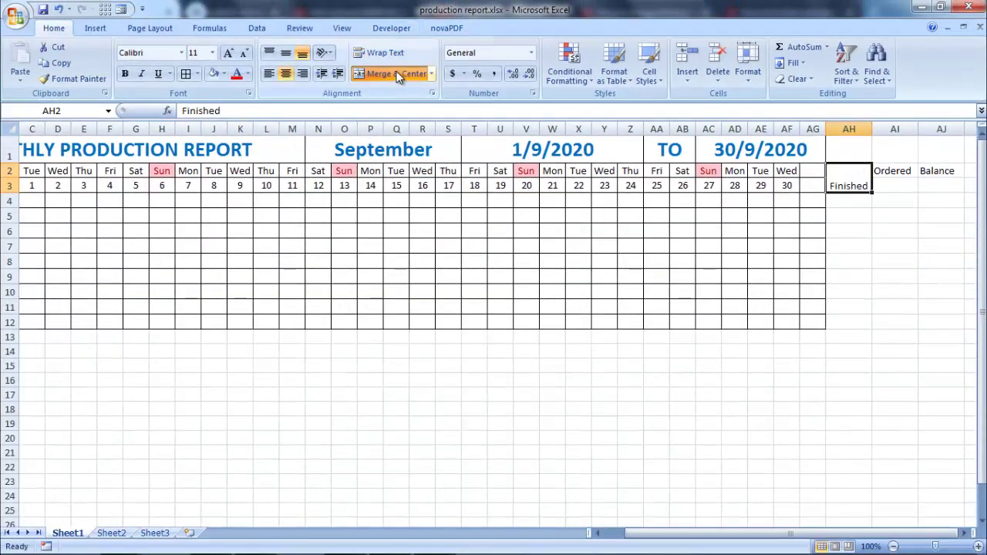
{"action": "left_click", "coordinate": [286, 54]}
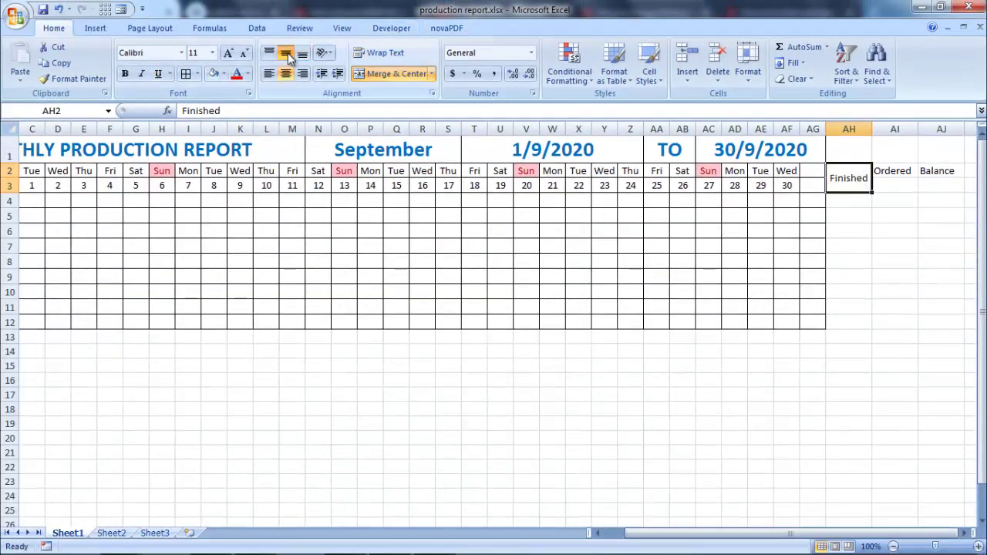
{"action": "left_click", "coordinate": [124, 73]}
{"action": "left_click_drag", "start_coordinate": [901, 171], "coordinate": [900, 188]}
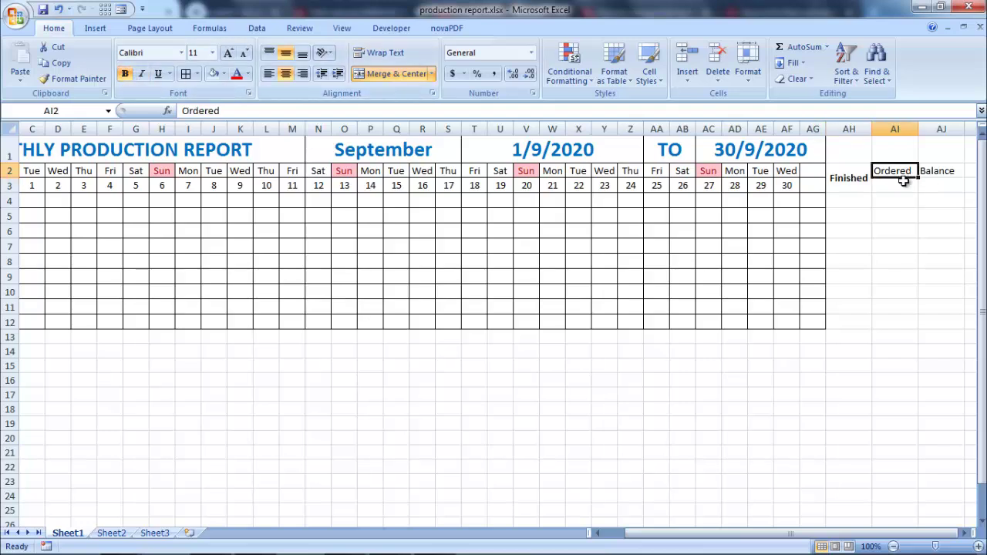
{"action": "left_click", "coordinate": [396, 74]}
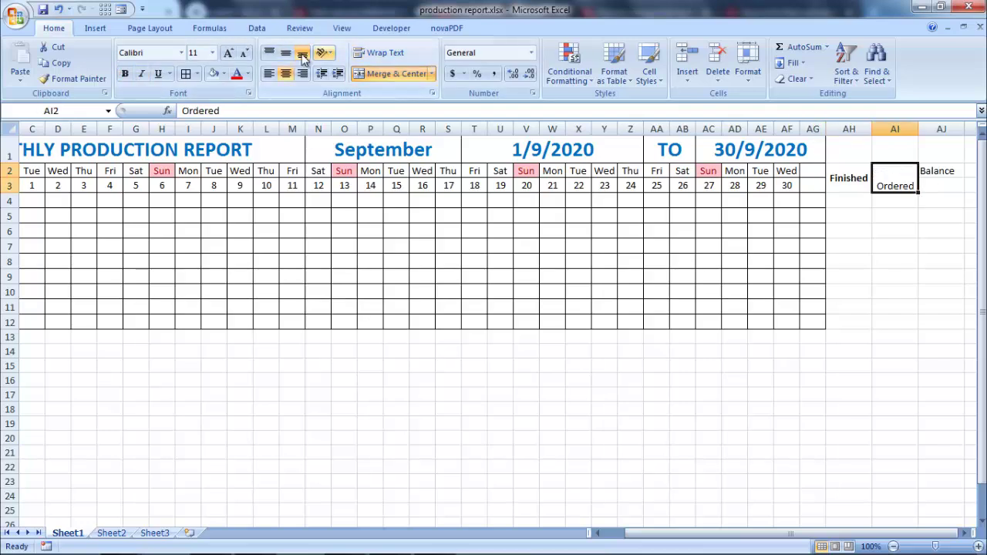
{"action": "left_click", "coordinate": [285, 53]}
{"action": "left_click", "coordinate": [124, 73]}
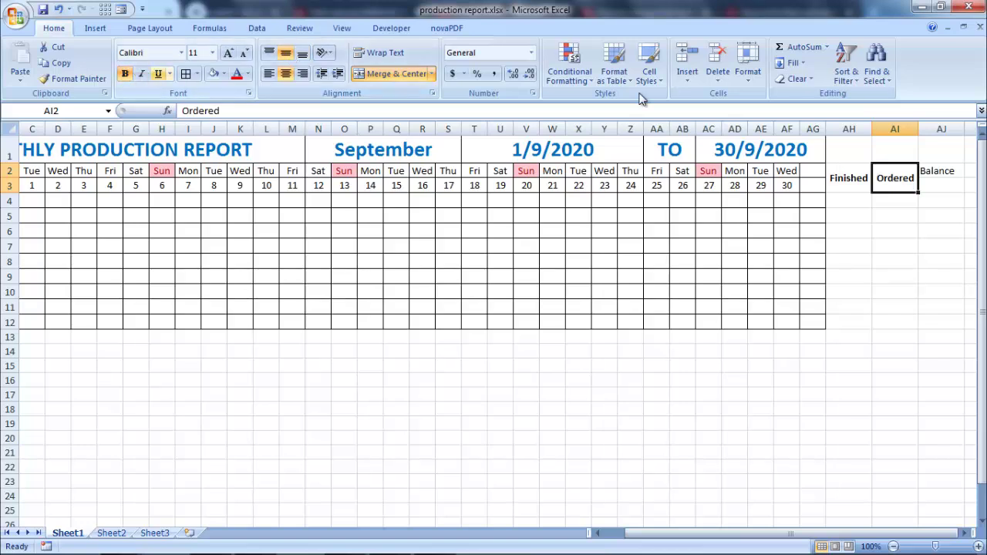
{"action": "left_click", "coordinate": [936, 169]}
{"action": "left_click_drag", "start_coordinate": [935, 170], "coordinate": [942, 187]}
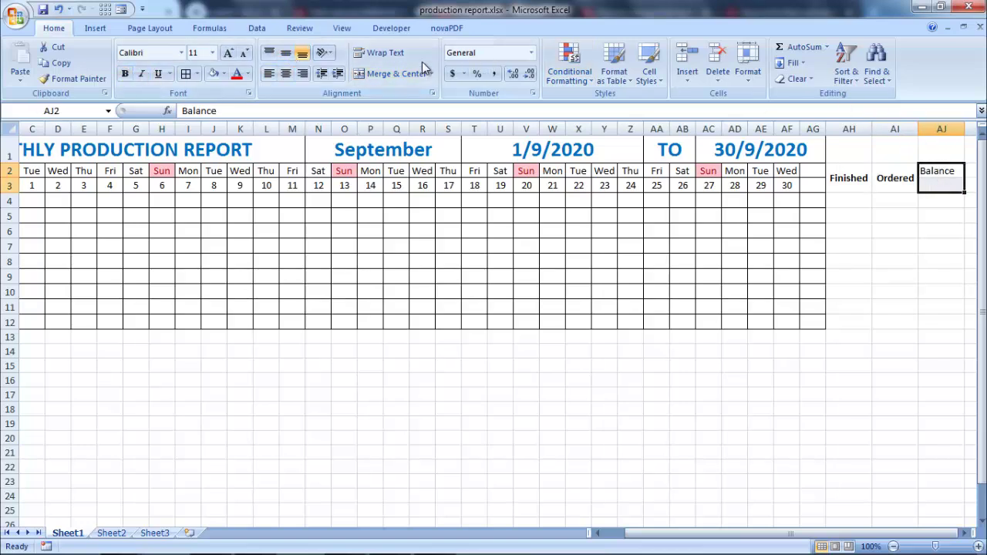
{"action": "left_click", "coordinate": [395, 73]}
{"action": "left_click", "coordinate": [285, 52]}
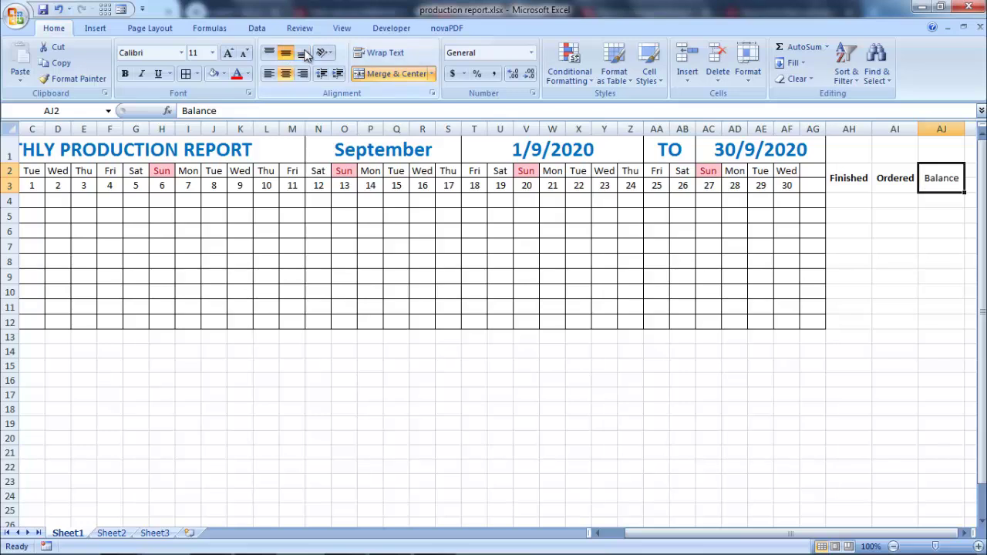
{"action": "left_click", "coordinate": [124, 73]}
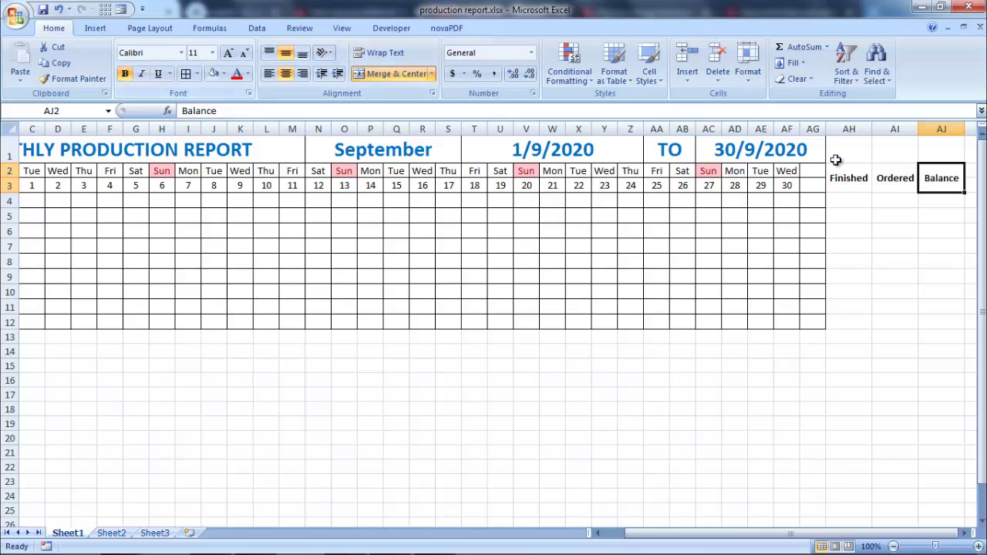
- Apply All Borders to AG2:AJ12 to extend the grid through row 12
{"action": "left_click", "coordinate": [848, 181]}
{"action": "left_click", "coordinate": [908, 182]}
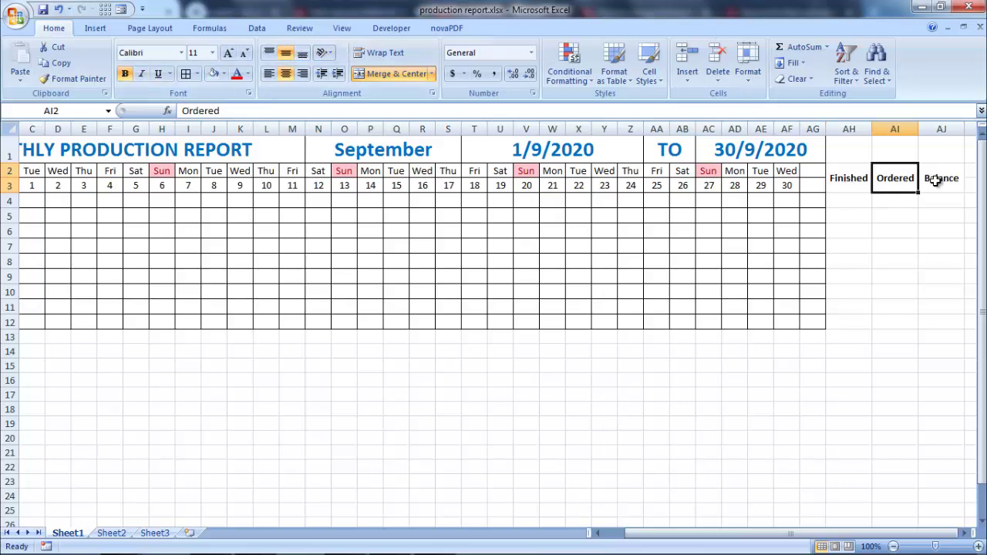
{"action": "left_click", "coordinate": [933, 182]}
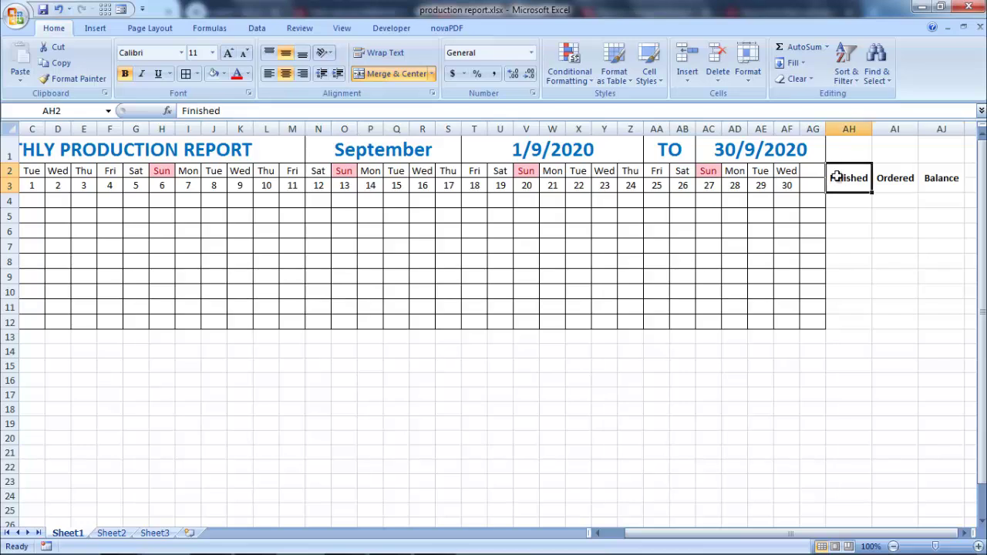
{"action": "left_click_drag", "start_coordinate": [833, 179], "coordinate": [944, 231]}
{"action": "left_click", "coordinate": [811, 171]}
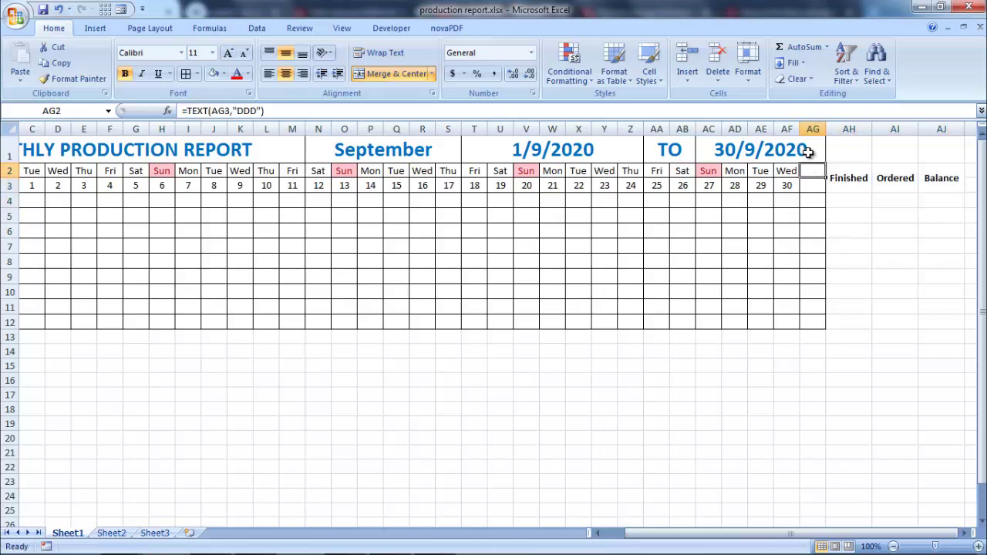
{"action": "left_click", "coordinate": [809, 151]}
{"action": "mouse_move", "coordinate": [811, 171]}
{"action": "left_mouse_down"}
{"action": "mouse_move", "coordinate": [936, 223]}
{"action": "mouse_move", "coordinate": [932, 324]}
{"action": "left_mouse_up"}
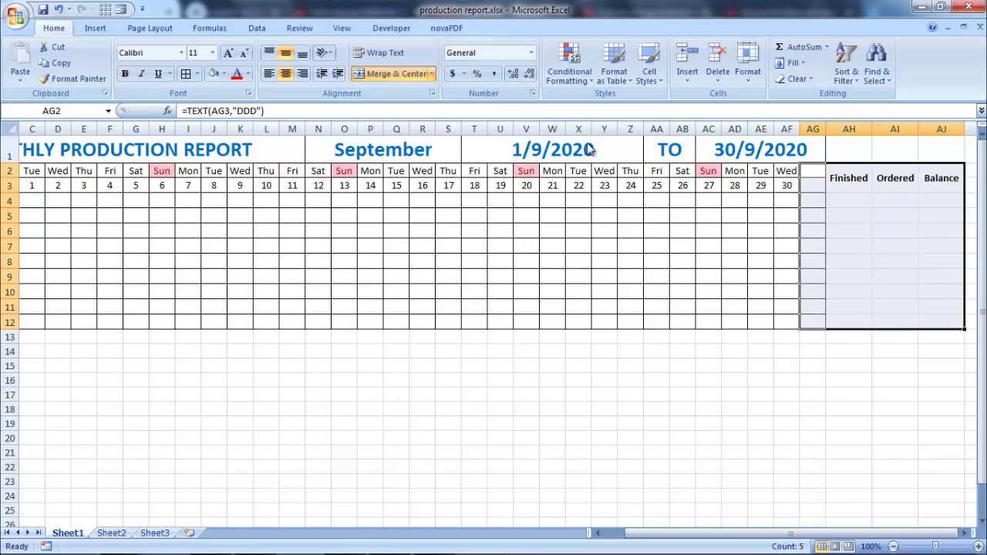
{"action": "left_click", "coordinate": [187, 75]}
{"action": "left_click", "coordinate": [879, 215]}
{"action": "left_click", "coordinate": [847, 203]}
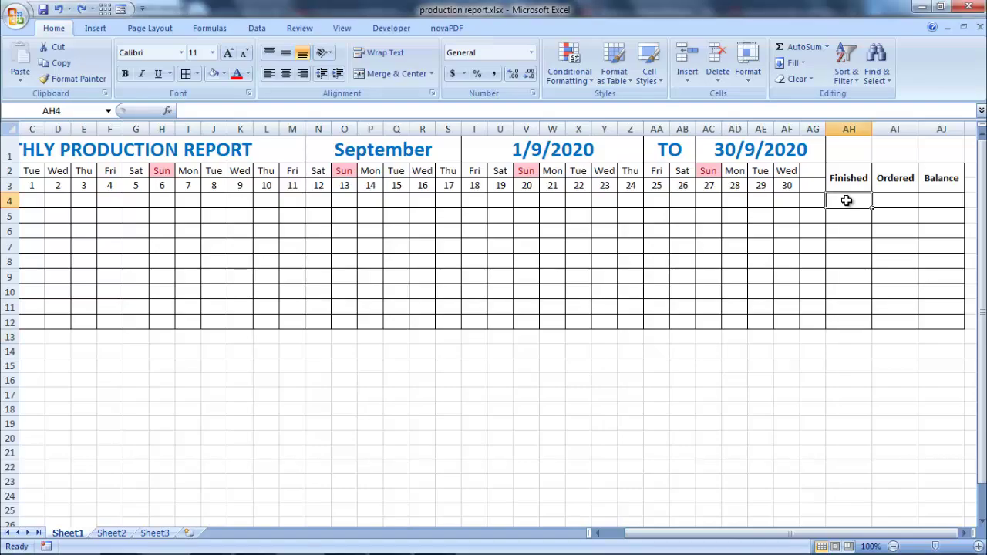
- Enter =SUM(C4:AG4) in AH4 to total row 4's daily figures
{"action": "type", "text": "="}
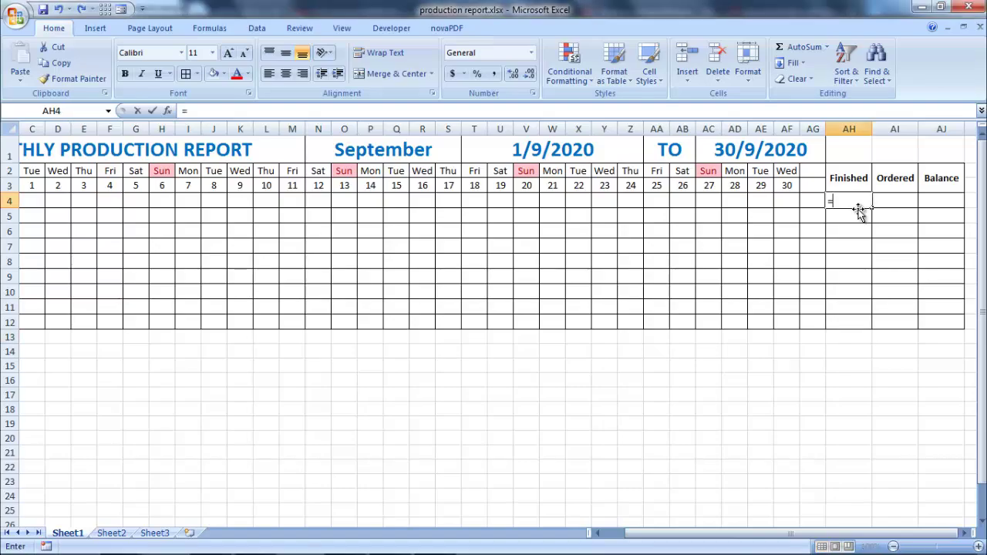
{"action": "type", "text": "S"}
{"action": "type", "text": "UM"}
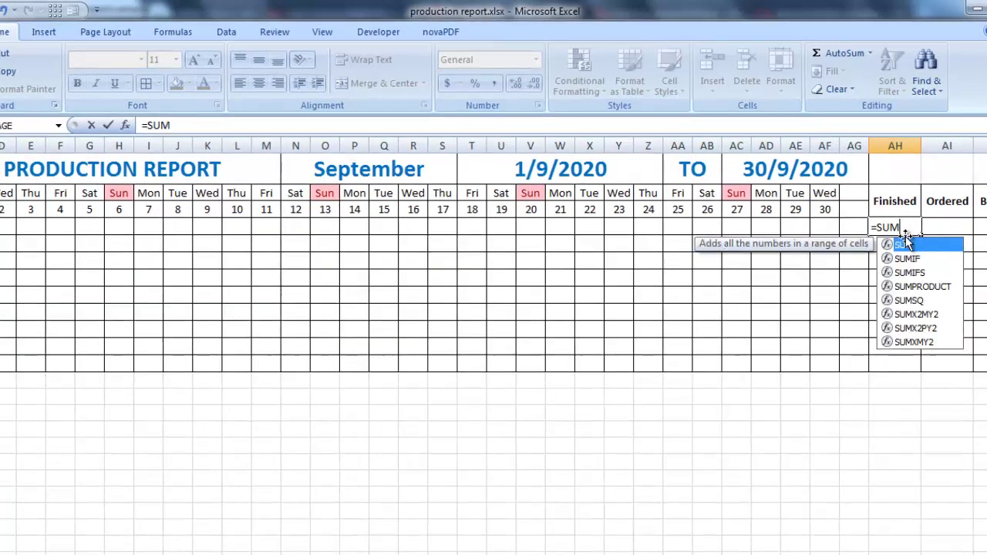
{"action": "type", "text": "*("}
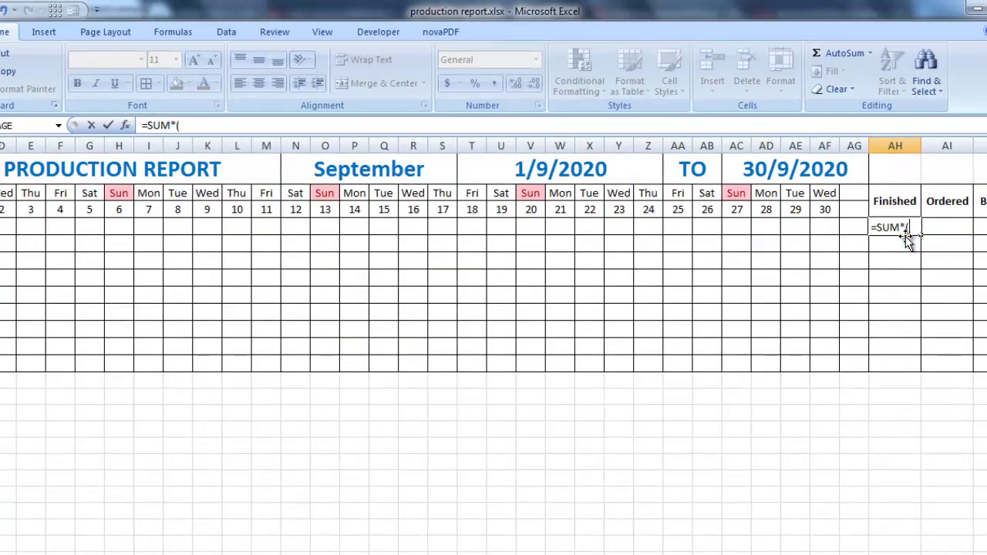
{"action": "key", "text": "BackSpace"}
{"action": "key", "text": "BackSpace"}
{"action": "type", "text": "("}
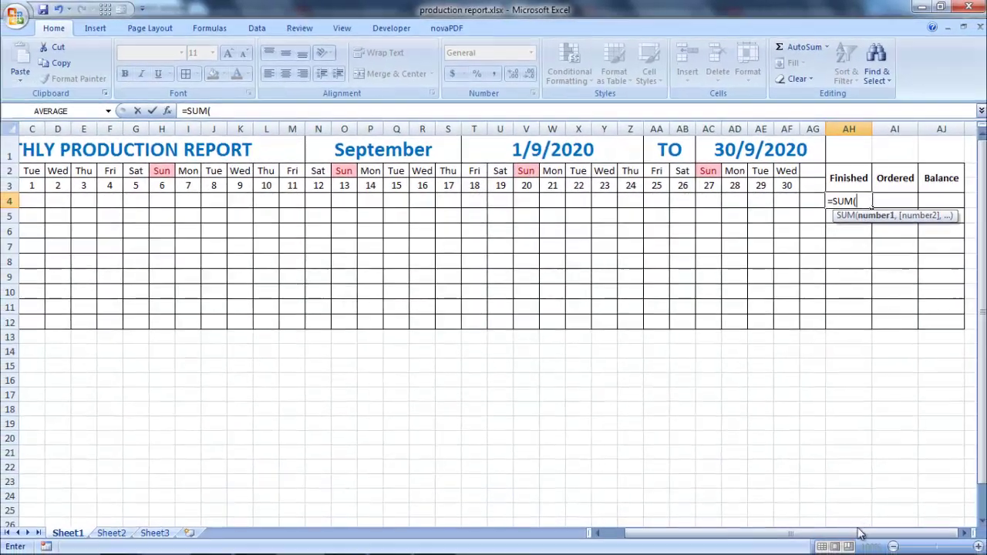
{"action": "left_click_drag", "start_coordinate": [865, 537], "coordinate": [807, 539]}
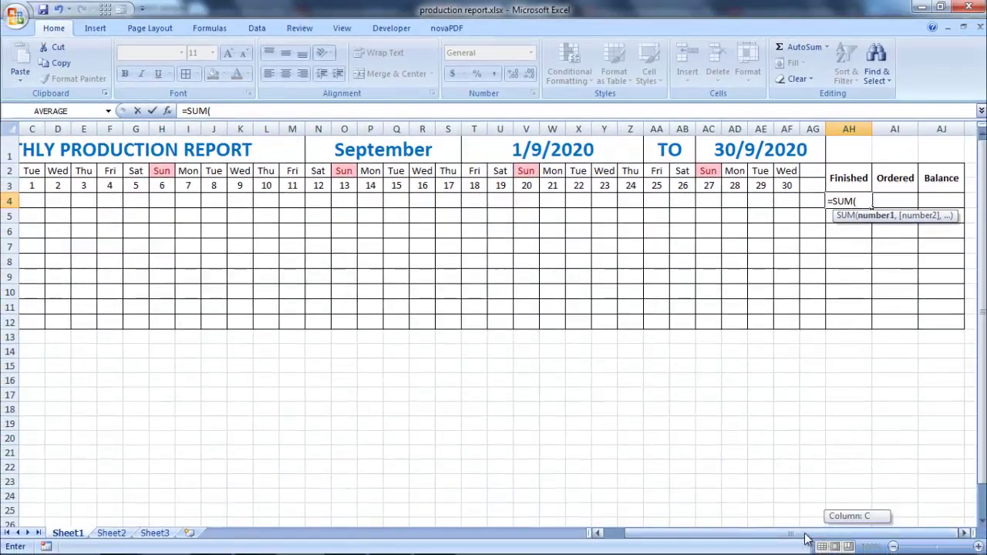
{"action": "left_click_drag", "start_coordinate": [142, 202], "coordinate": [402, 204]}
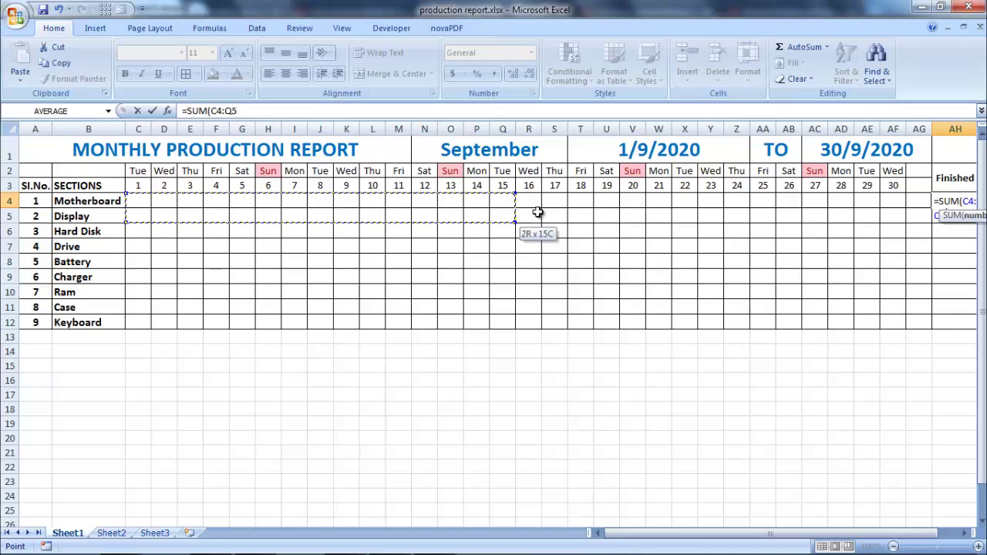
{"action": "left_click_drag", "start_coordinate": [401, 205], "coordinate": [917, 202]}
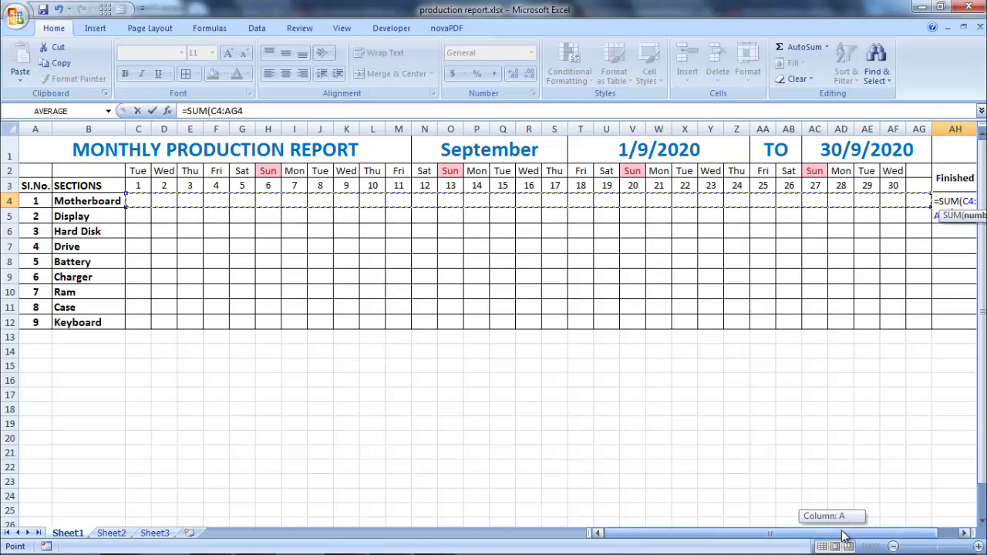
{"action": "left_click_drag", "start_coordinate": [833, 534], "coordinate": [856, 534]}
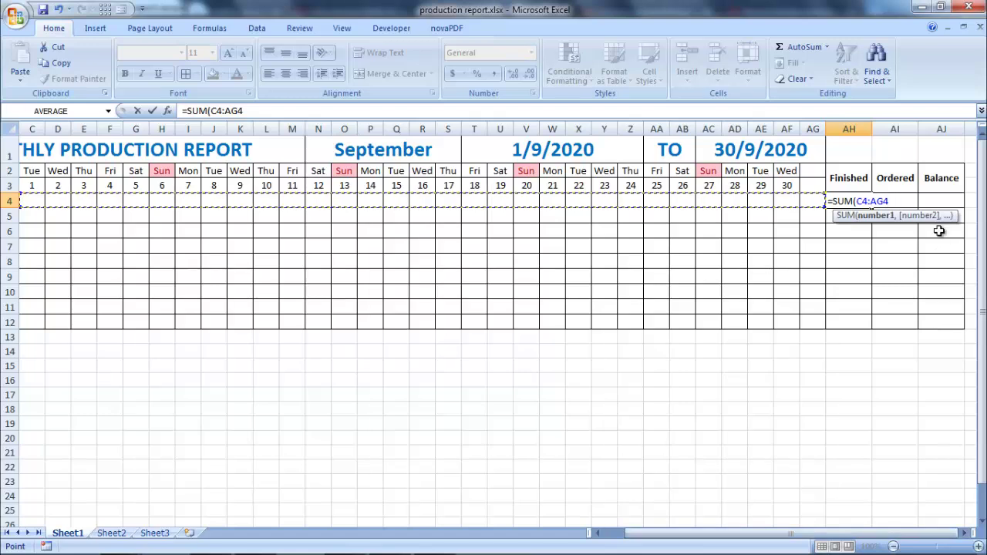
{"action": "type", "text": ")"}
{"action": "key", "text": "Return"}
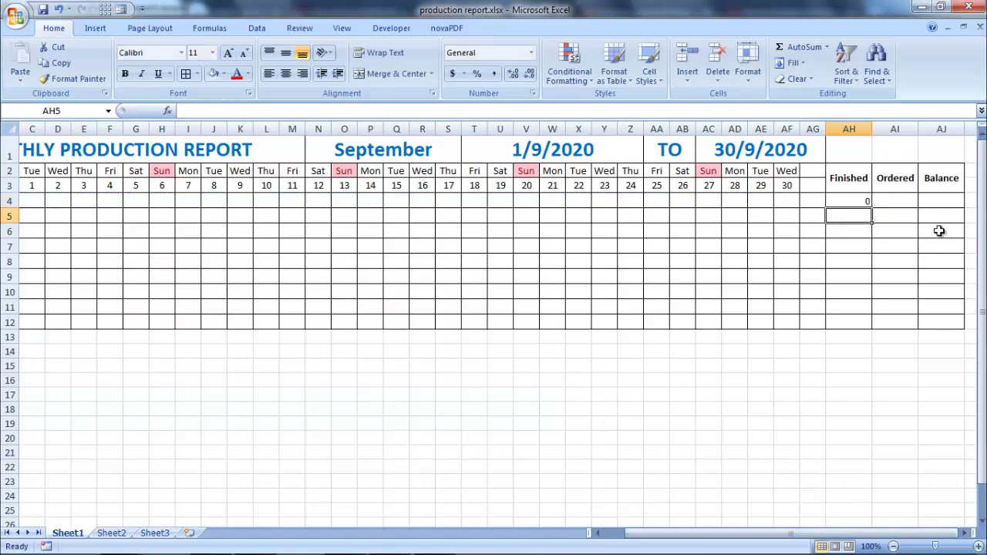
- Copy the AH4 total formula down the Finished column to AH12
{"action": "left_click", "coordinate": [865, 199]}
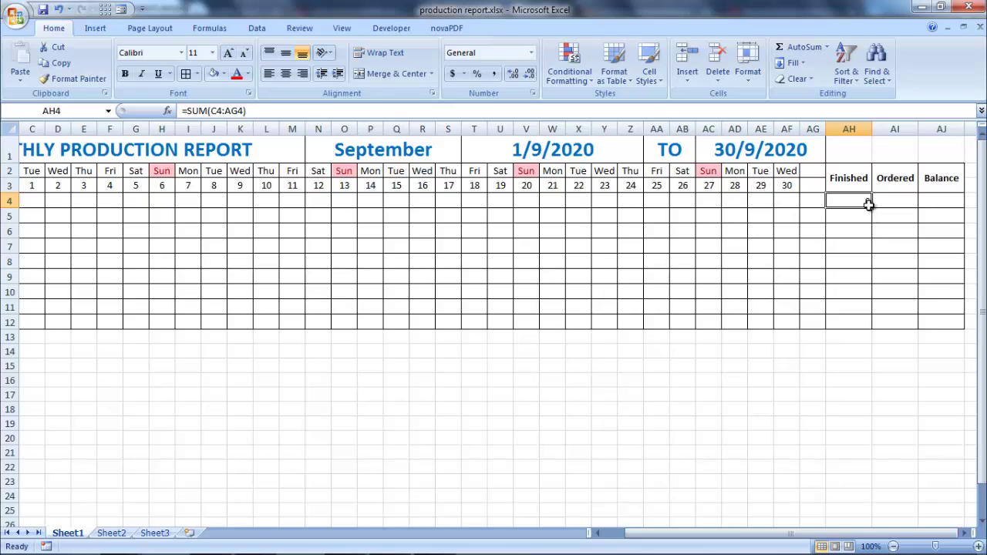
{"action": "left_click_drag", "start_coordinate": [873, 207], "coordinate": [878, 314]}
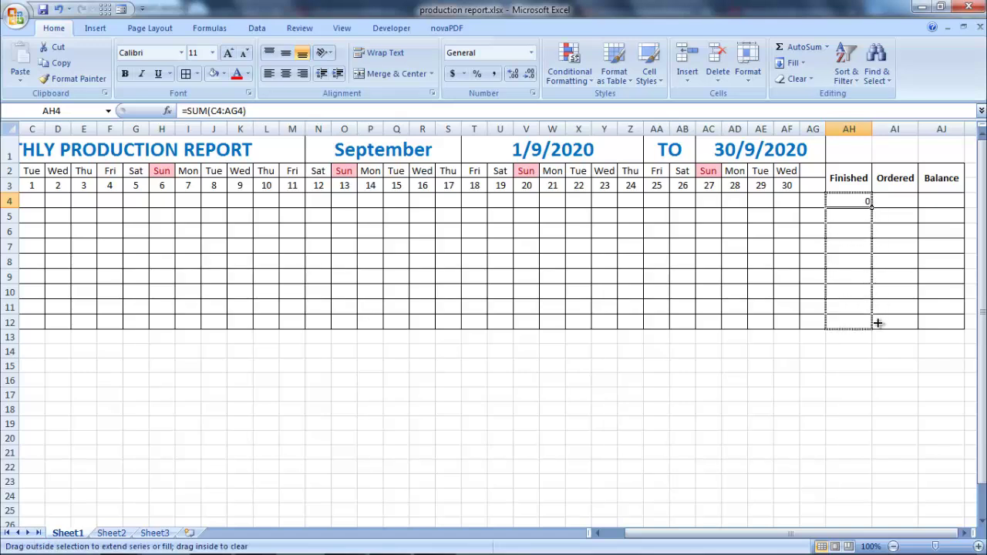
{"action": "left_click_drag", "start_coordinate": [877, 321], "coordinate": [878, 325]}
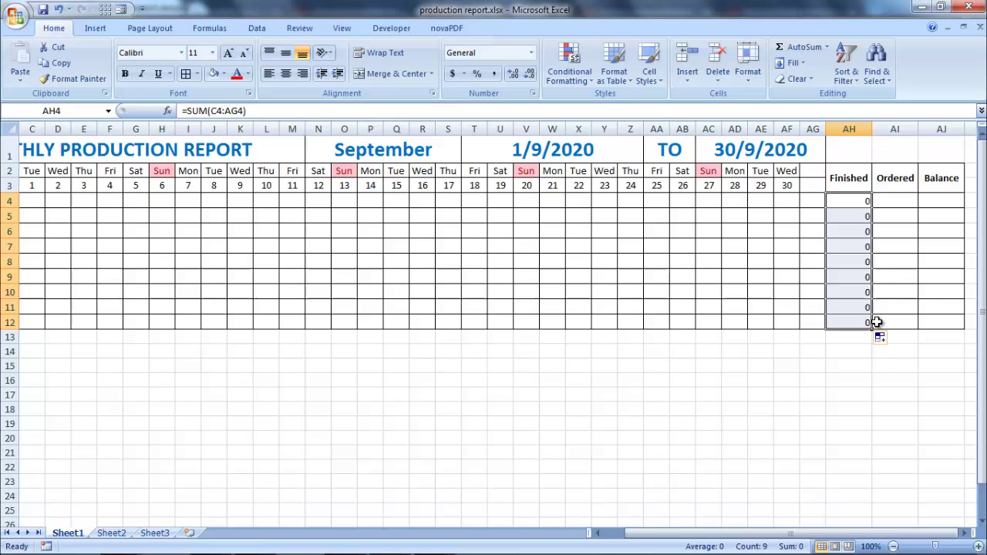
{"action": "left_click", "coordinate": [904, 201]}
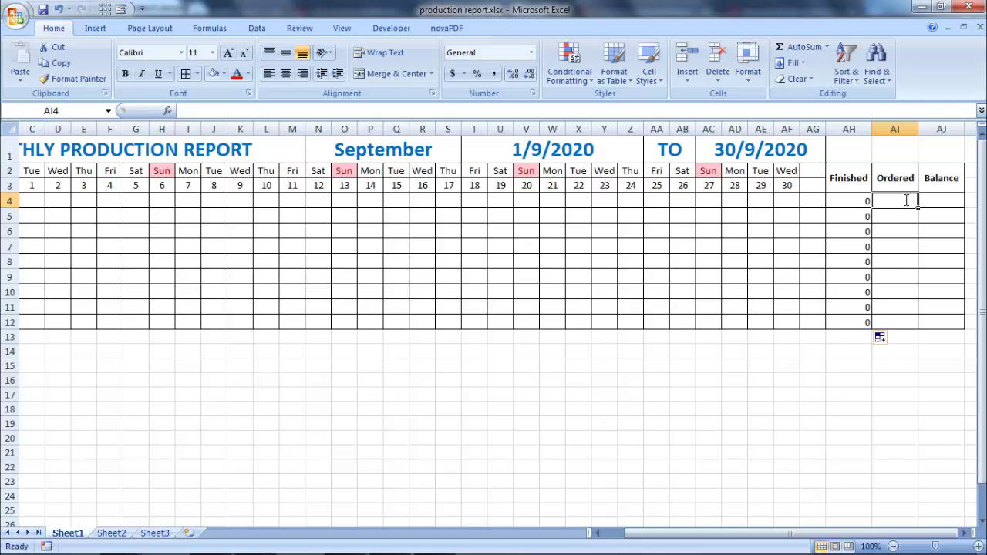
- Enter 1000 in AI4 and fill it down to AI12
{"action": "type", "text": "1000"}
{"action": "key", "text": "Return"}
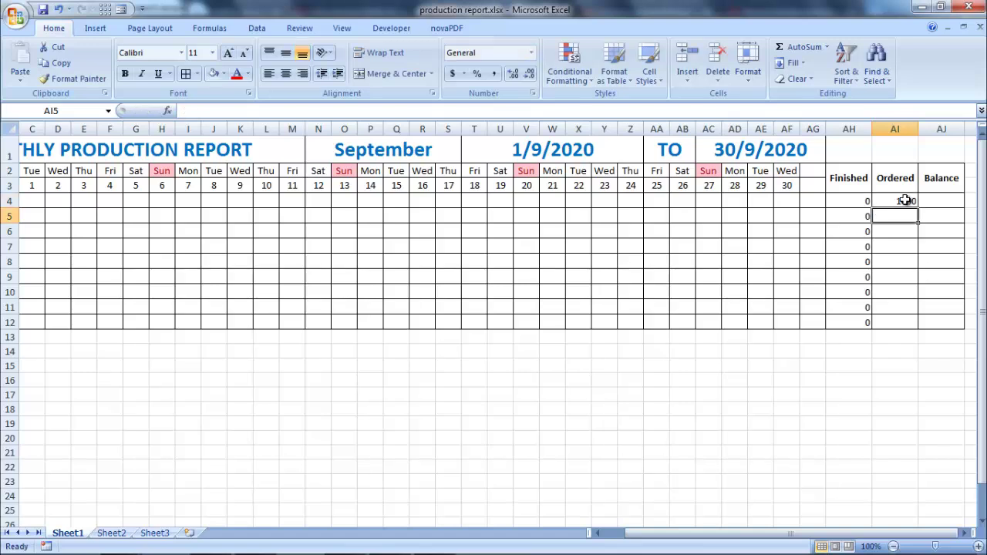
{"action": "left_click", "coordinate": [904, 200]}
{"action": "left_click_drag", "start_coordinate": [919, 206], "coordinate": [928, 328]}
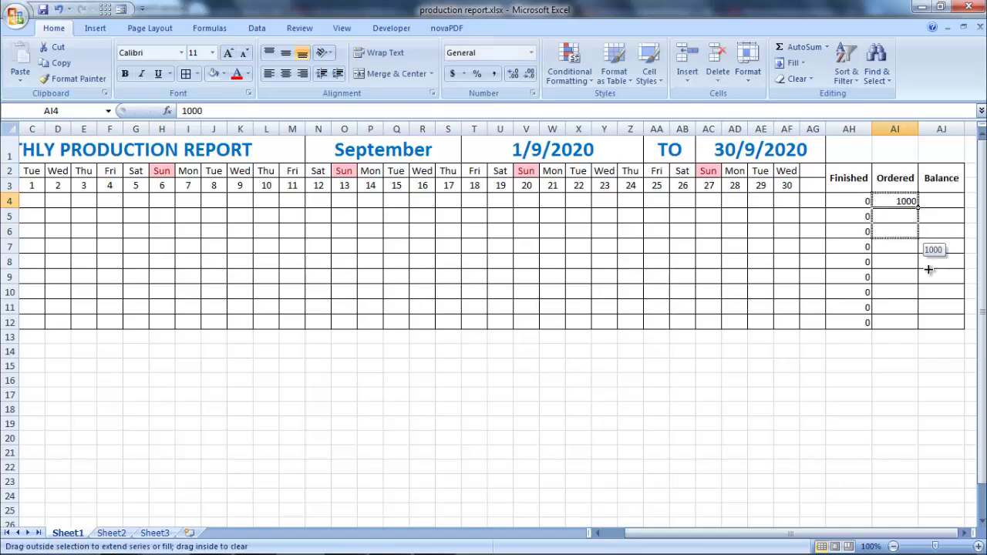
{"action": "left_click", "coordinate": [944, 203]}
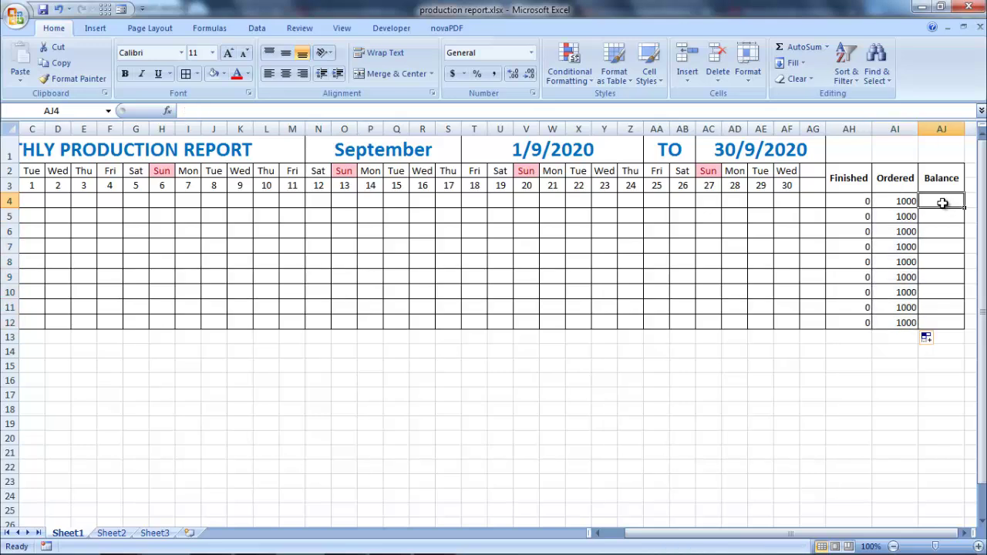
- Enter =AI4-AH4 in AJ4 and copy it down to AJ12
{"action": "type", "text": "="}
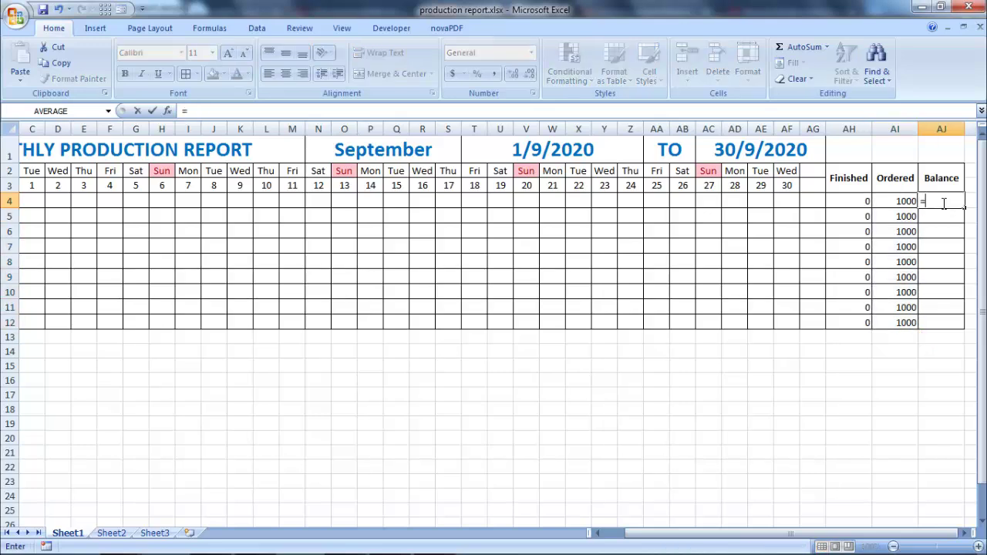
{"action": "left_click", "coordinate": [904, 200]}
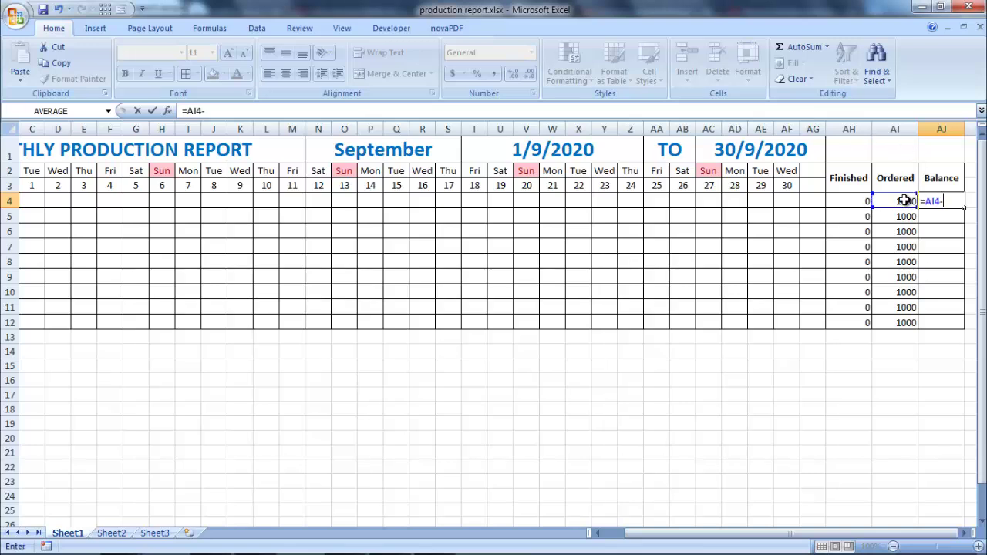
{"action": "left_click", "coordinate": [863, 202]}
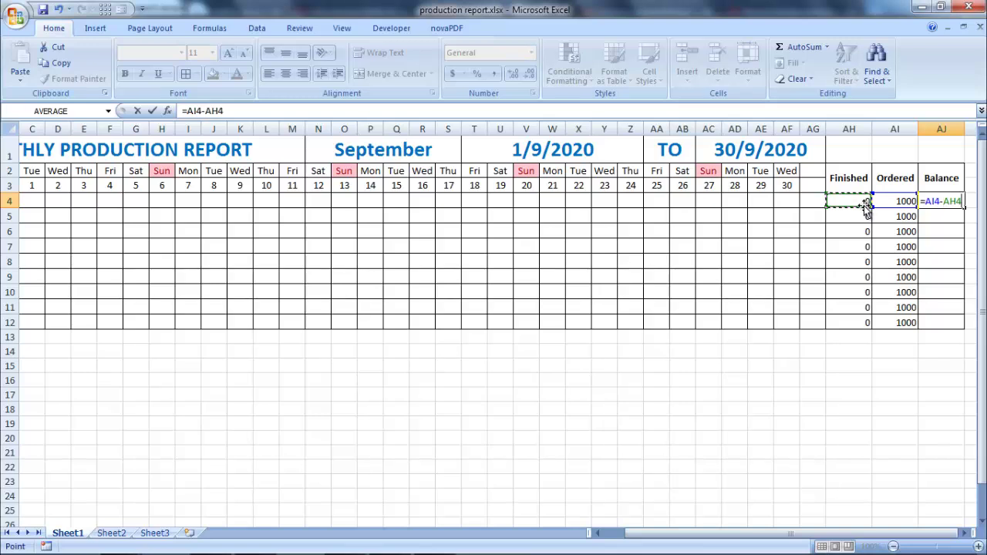
{"action": "key", "text": "Return"}
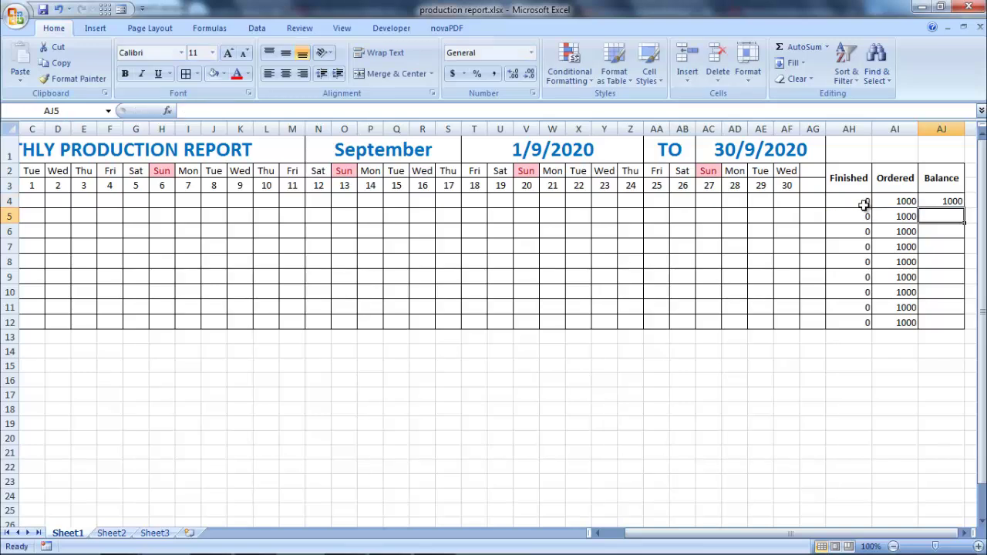
{"action": "left_click", "coordinate": [941, 202]}
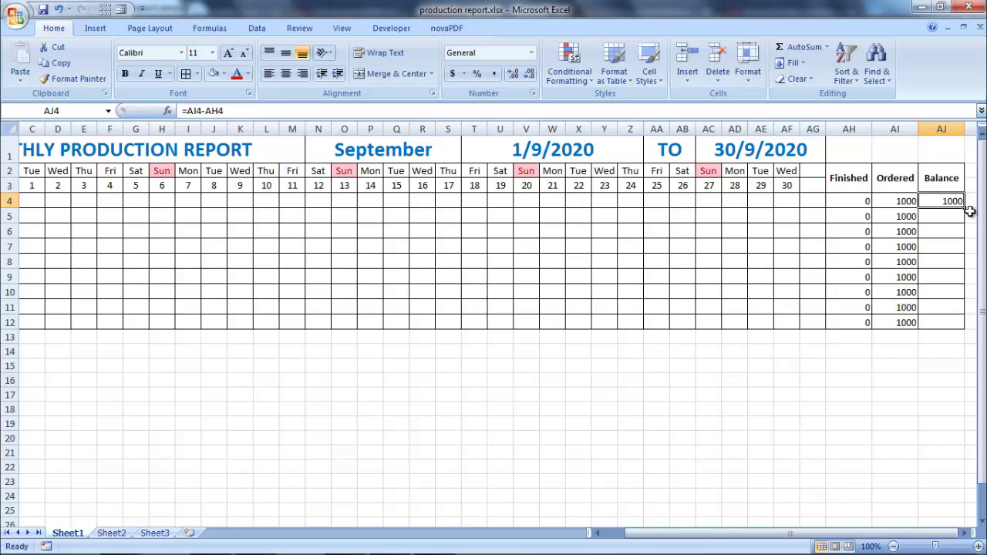
{"action": "left_click_drag", "start_coordinate": [965, 209], "coordinate": [962, 330]}
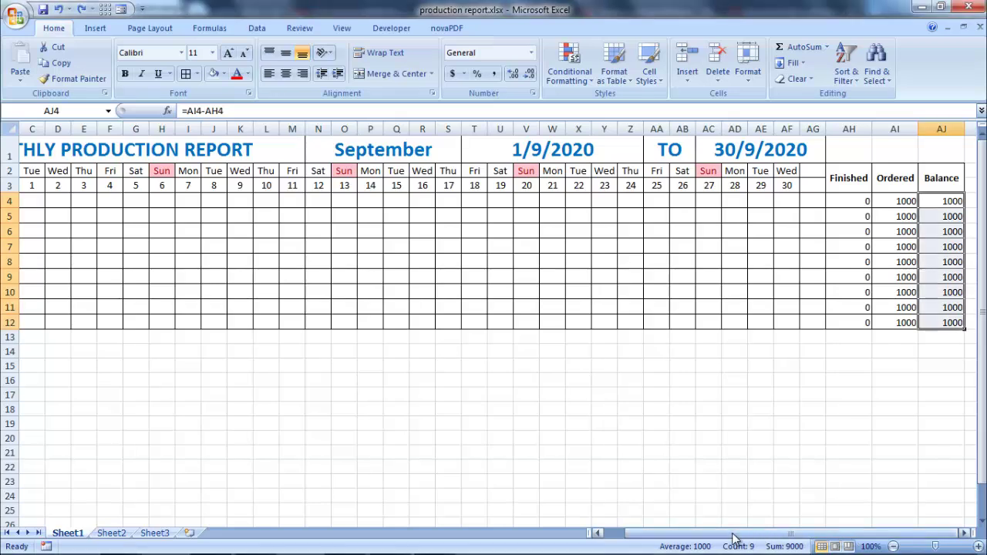
{"action": "left_click_drag", "start_coordinate": [734, 538], "coordinate": [713, 538]}
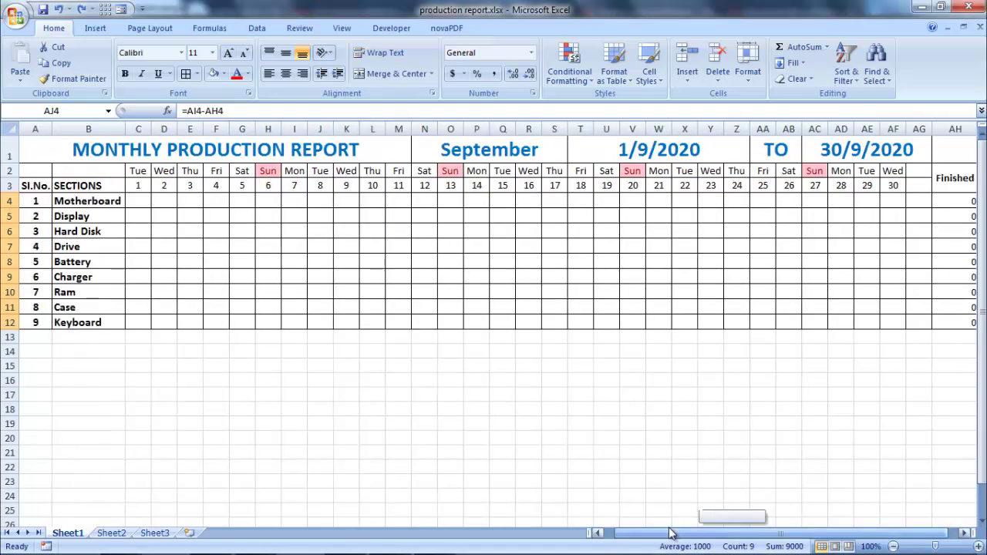
{"action": "left_click", "coordinate": [85, 332]}
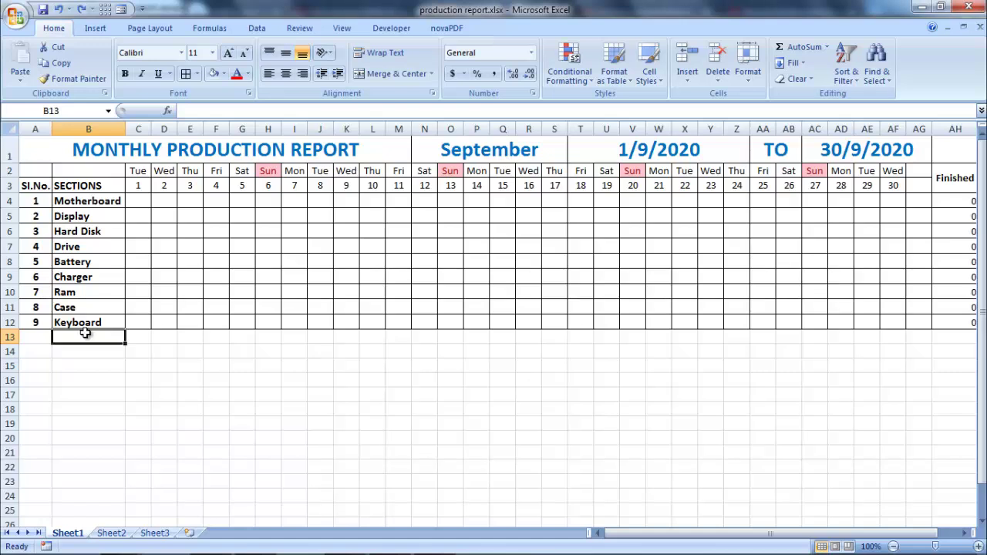
- Label B13 'Daily Total' and enter =SUM(C4:C12) in C13
{"action": "type", "text": "D"}
{"action": "type", "text": "aily Tot"}
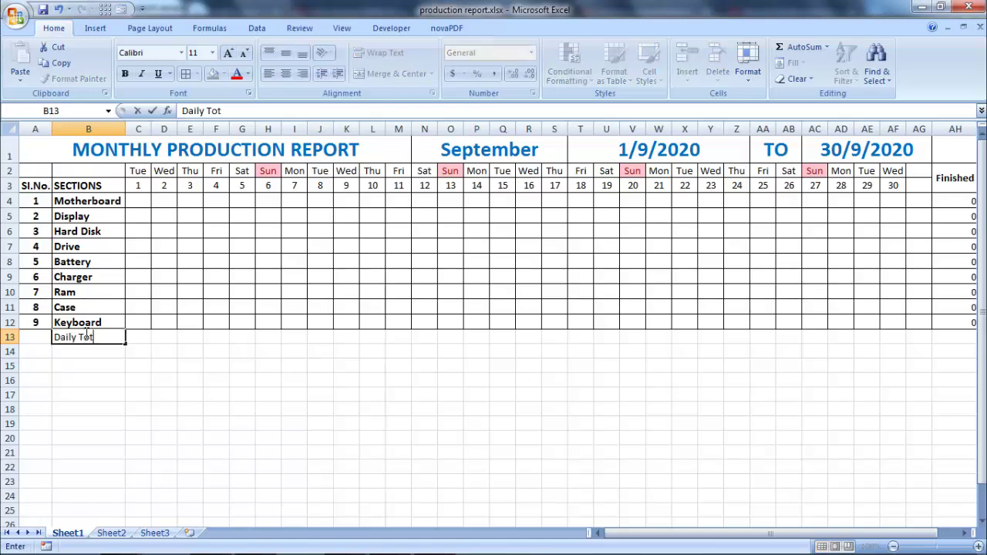
{"action": "type", "text": "al"}
{"action": "key", "text": "Return"}
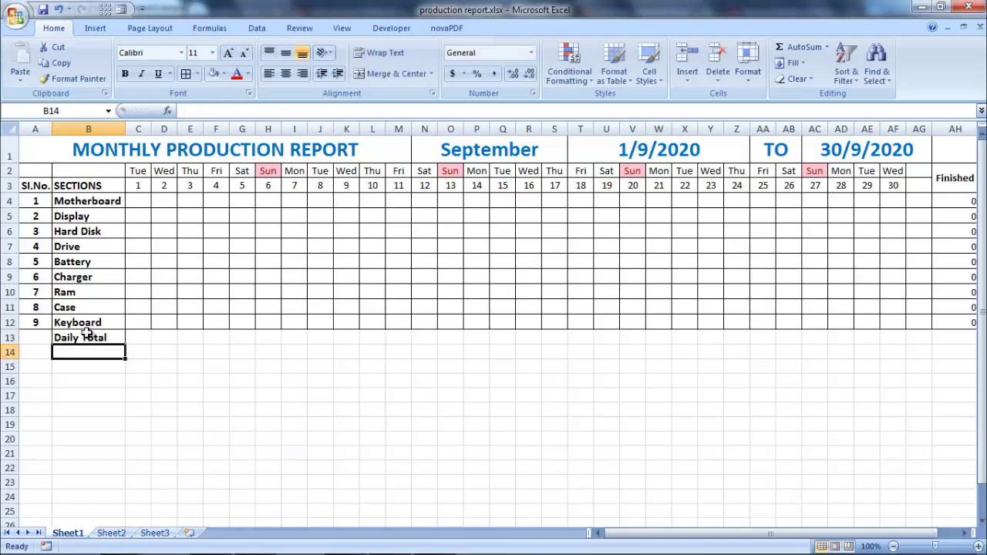
{"action": "left_click", "coordinate": [139, 337]}
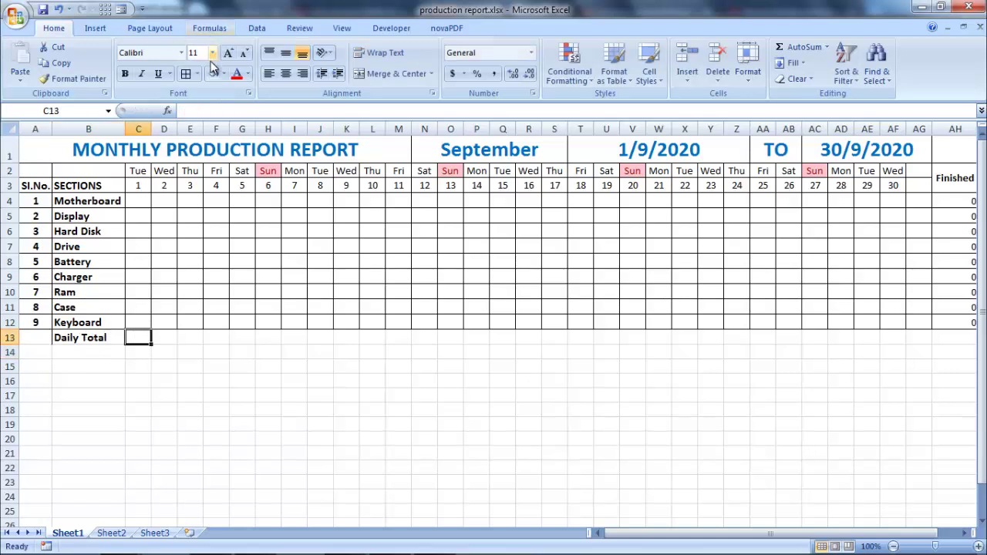
{"action": "left_click", "coordinate": [202, 110]}
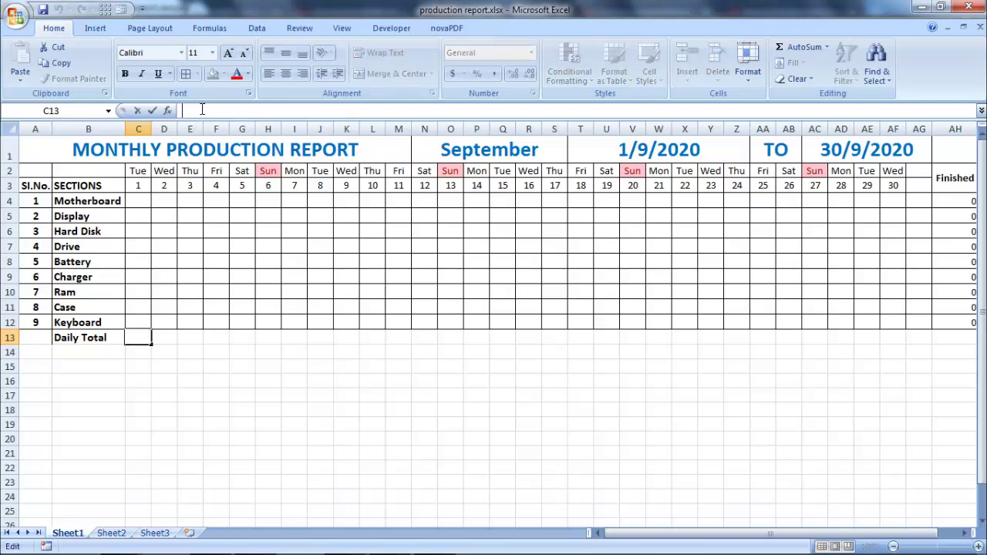
{"action": "type", "text": "="}
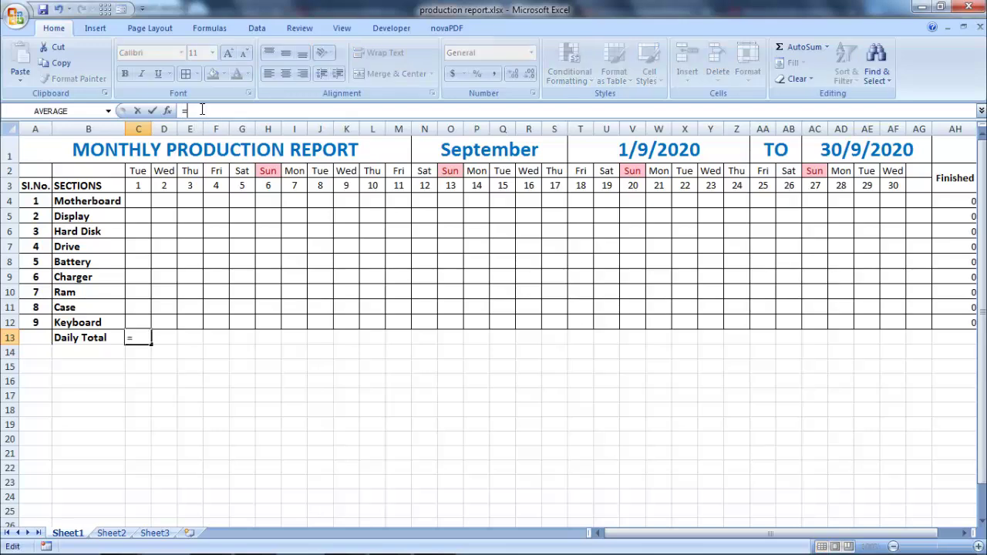
{"action": "type", "text": "sum"}
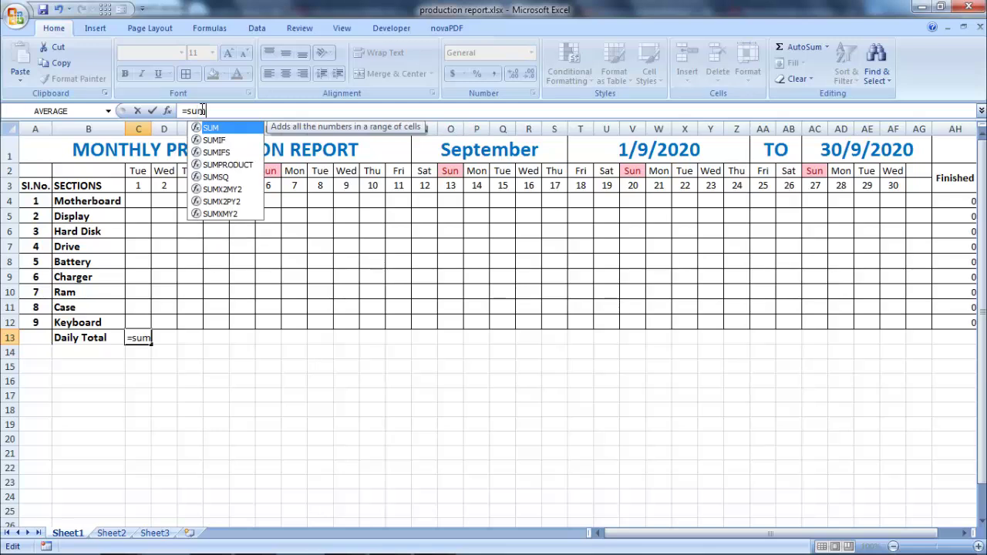
{"action": "type", "text": "("}
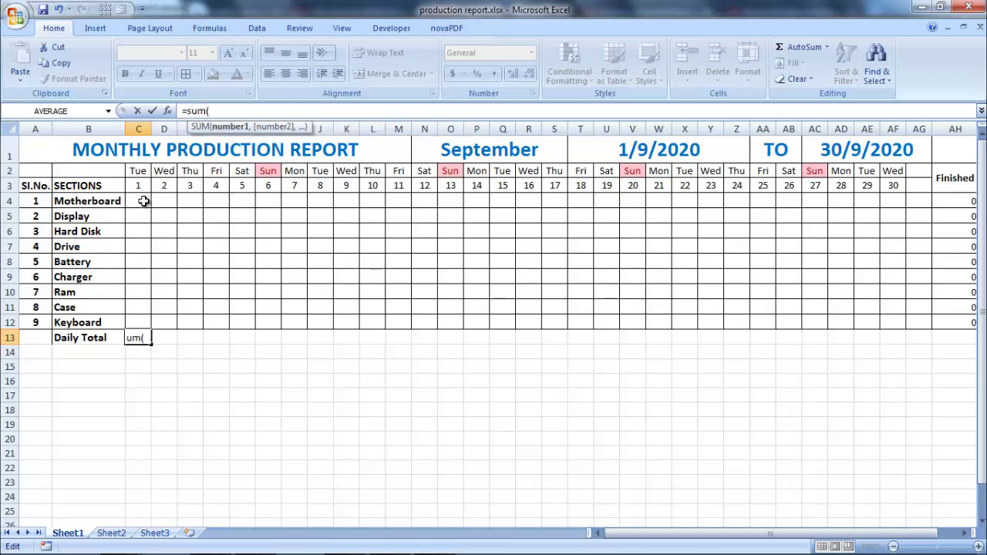
{"action": "left_click_drag", "start_coordinate": [141, 200], "coordinate": [147, 316]}
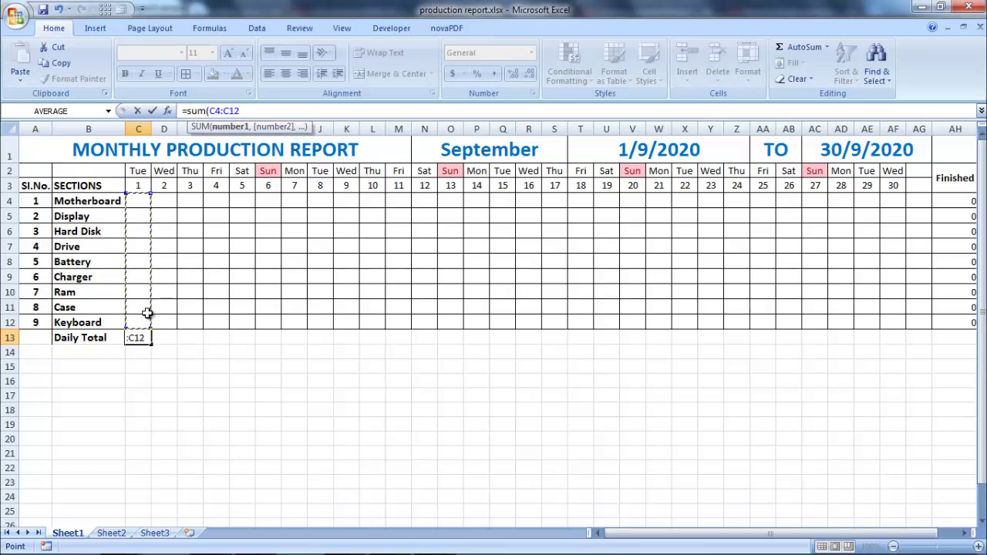
{"action": "type", "text": ")"}
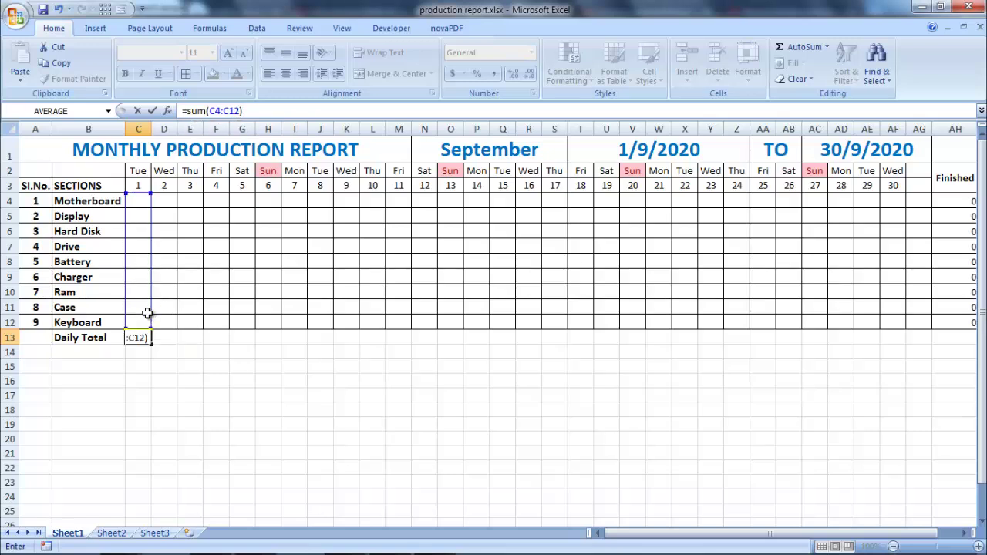
{"action": "key", "text": "Return"}
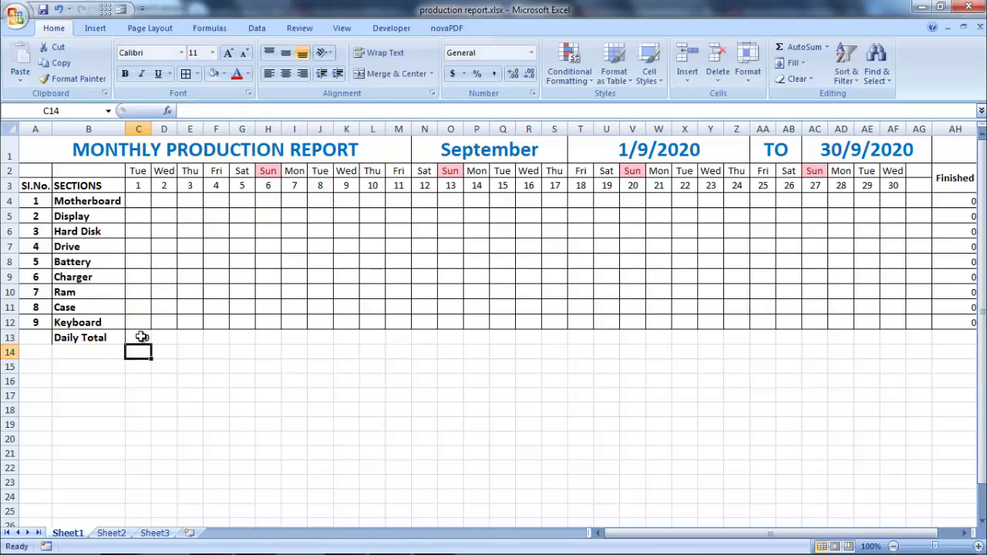
- Copy the C13 daily total across row 13 through AJ13
{"action": "left_click", "coordinate": [141, 337]}
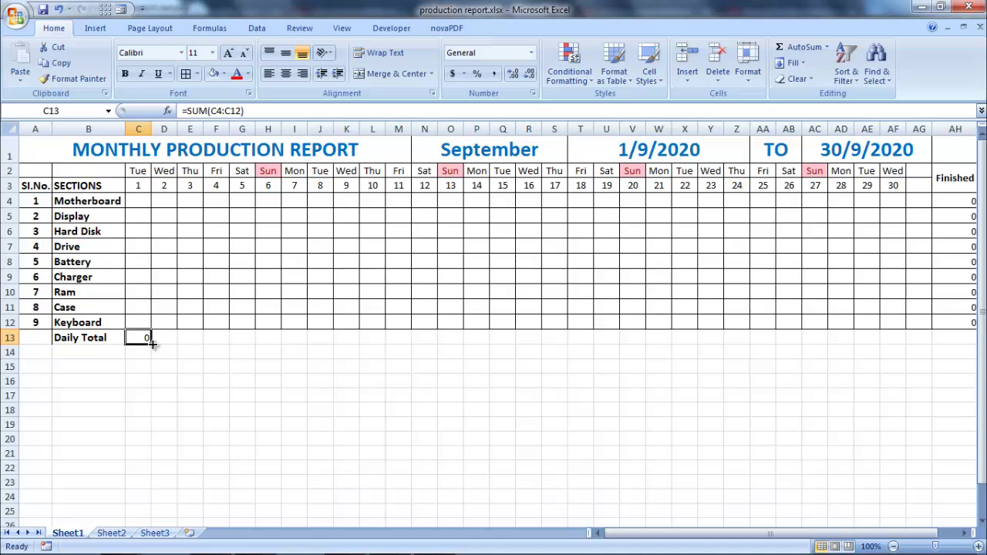
{"action": "left_click_drag", "start_coordinate": [152, 344], "coordinate": [871, 341]}
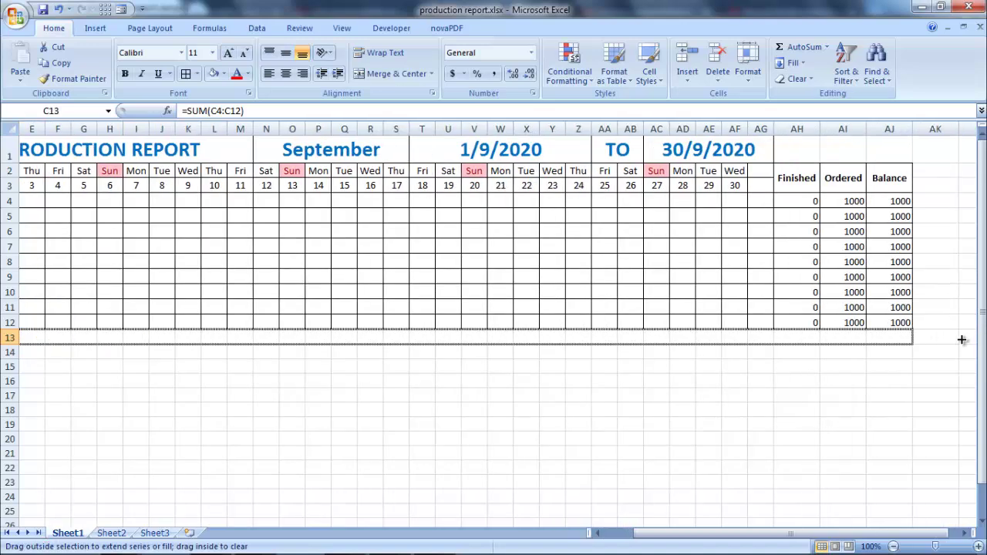
{"action": "left_click_drag", "start_coordinate": [871, 340], "coordinate": [898, 346]}
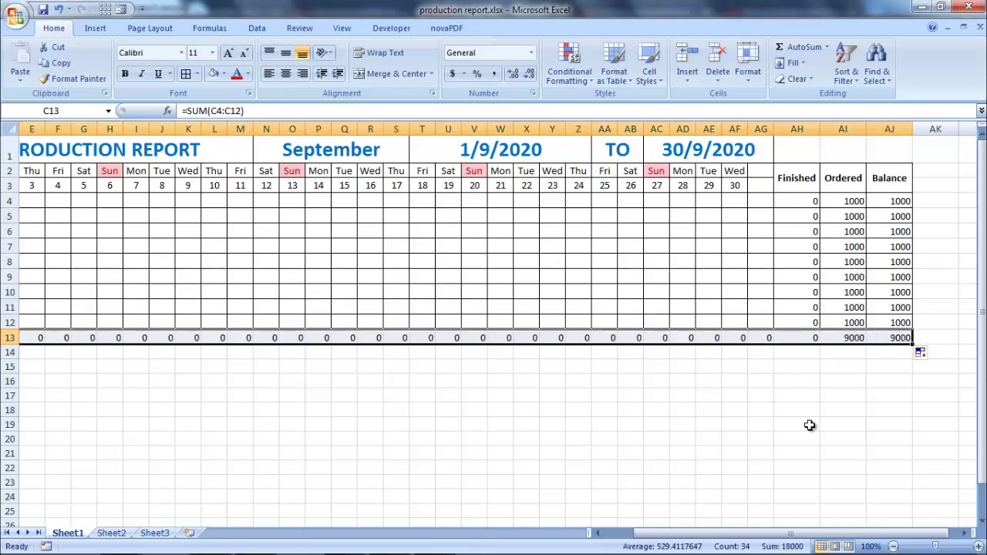
{"action": "scroll", "coordinate": [810, 425], "scroll_direction": "left", "scroll_amount": 2}
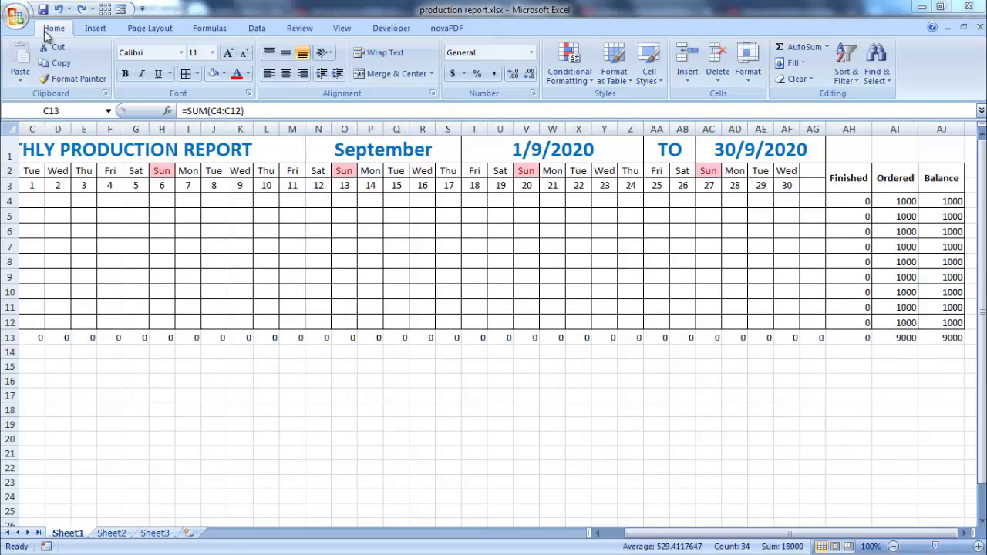
{"action": "left_click", "coordinate": [126, 75]}
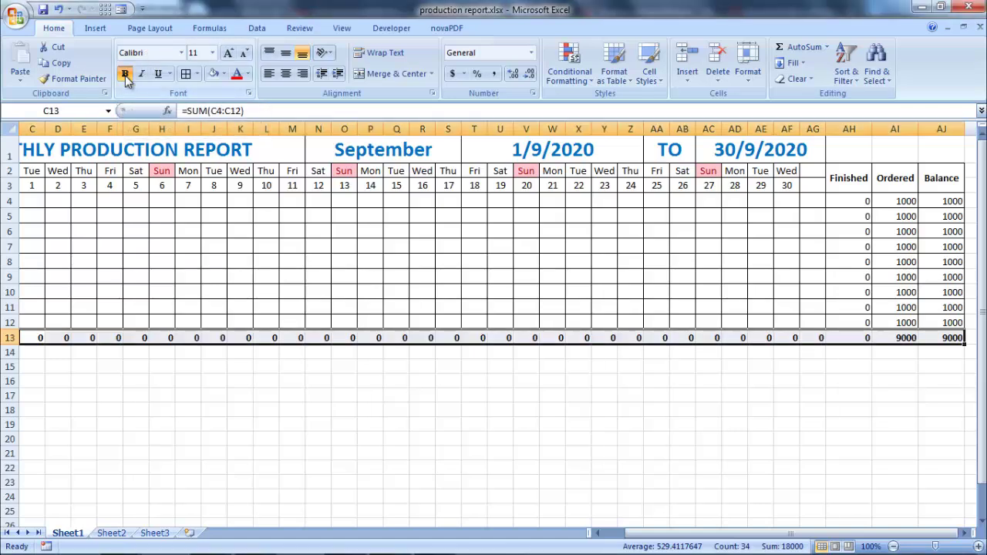
{"action": "left_click", "coordinate": [187, 75]}
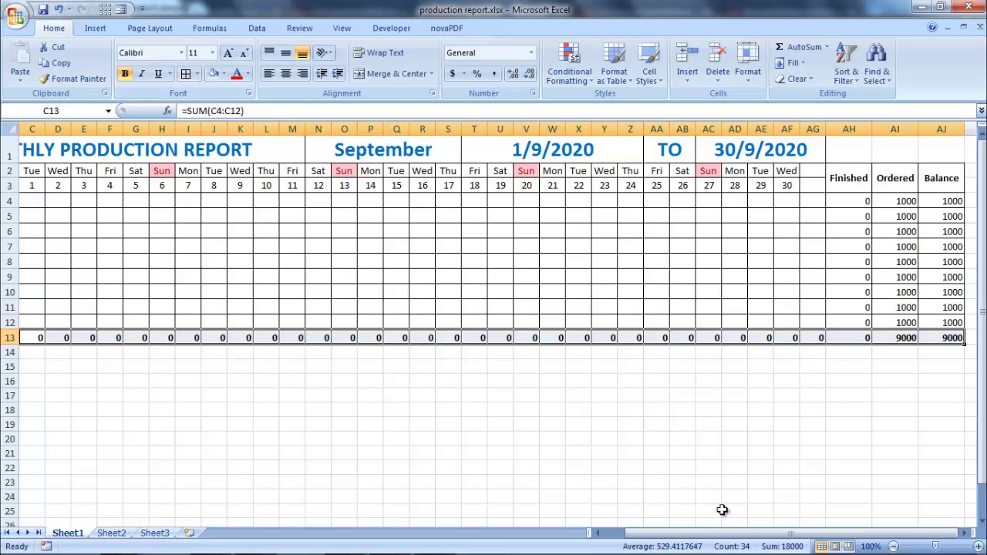
{"action": "mouse_move", "coordinate": [716, 532]}
{"action": "left_mouse_down"}
{"action": "mouse_move", "coordinate": [690, 538]}
{"action": "mouse_move", "coordinate": [242, 319]}
{"action": "left_mouse_up"}
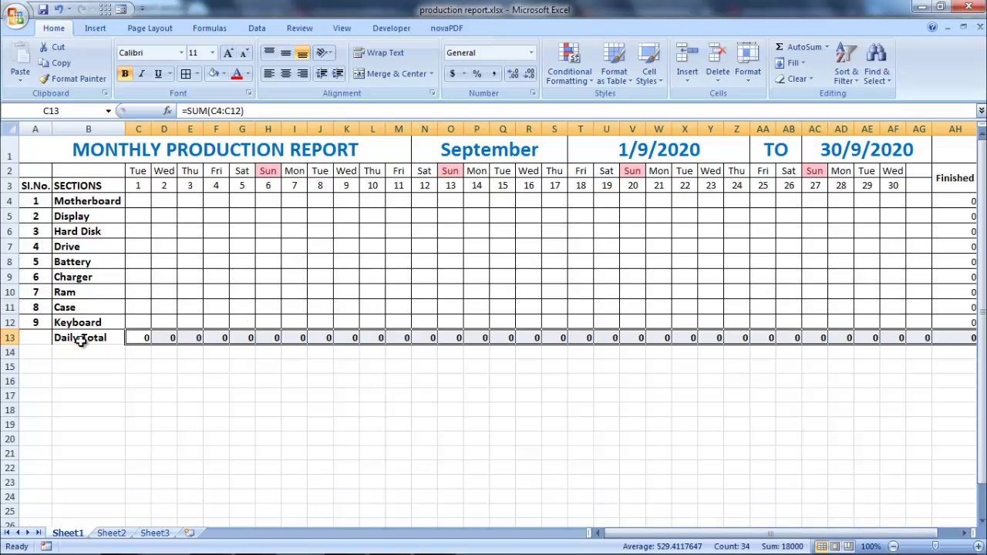
{"action": "left_click_drag", "start_coordinate": [35, 341], "coordinate": [100, 341]}
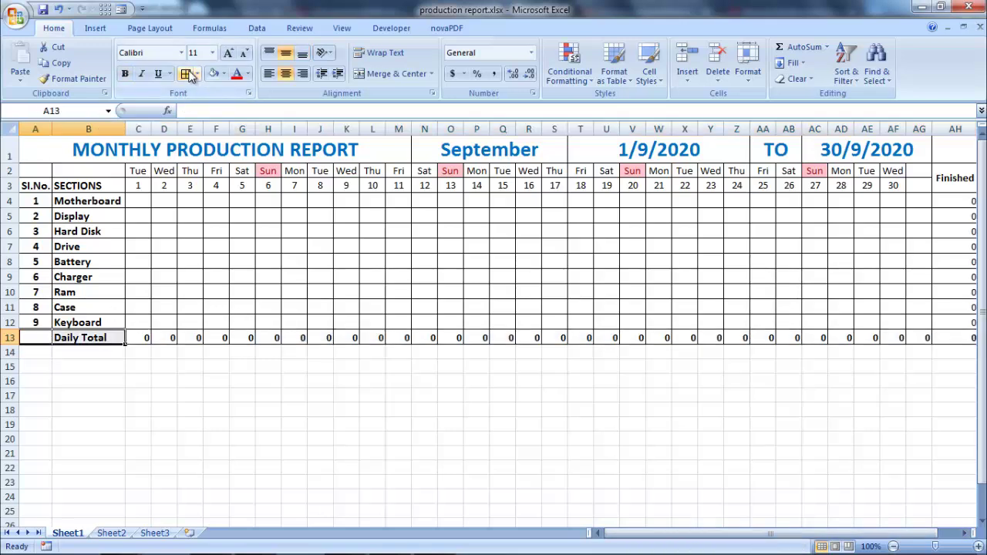
{"action": "left_click", "coordinate": [139, 339]}
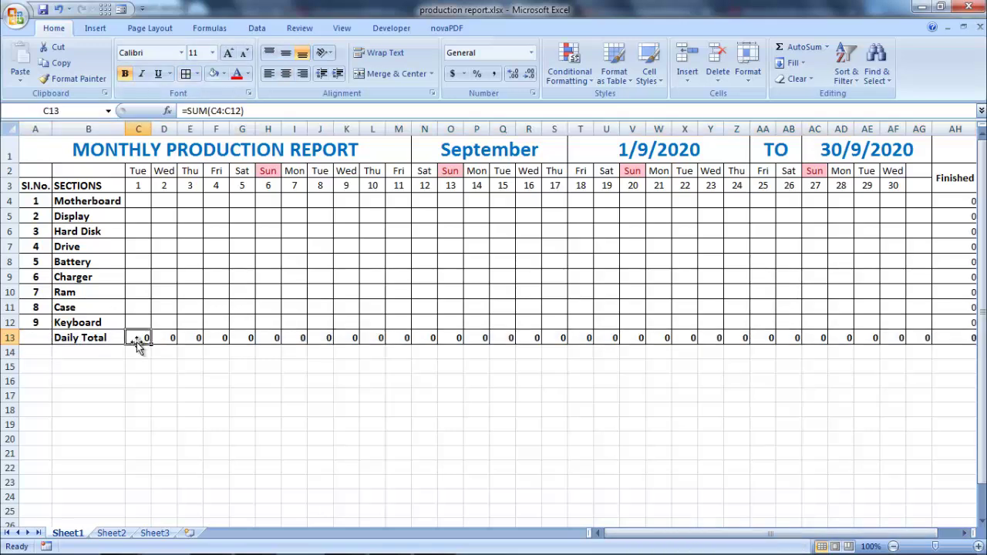
{"action": "left_click", "coordinate": [141, 203]}
- Enter days 1–2 output: Display 50 and 100, Hard Disk 200 and 150
{"action": "left_click", "coordinate": [149, 232]}
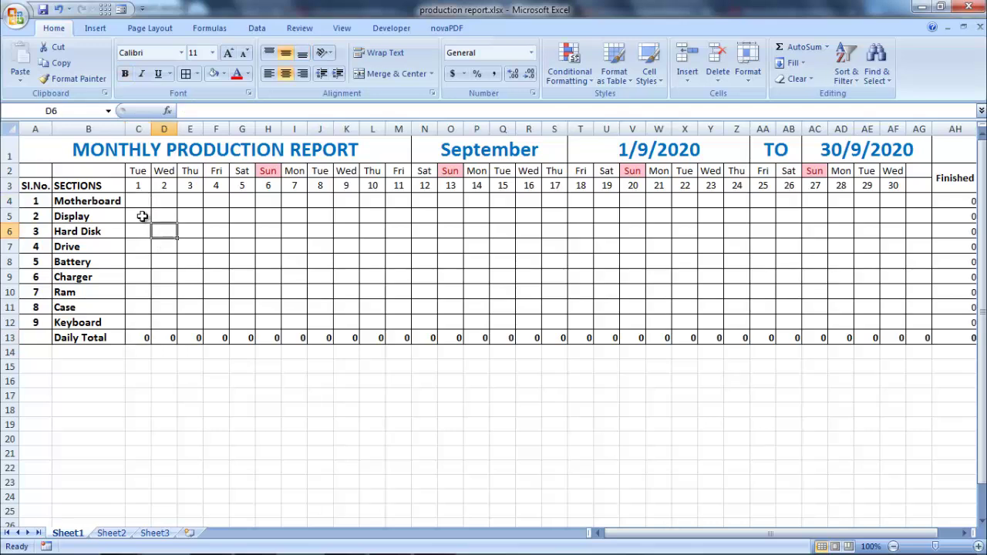
{"action": "left_click", "coordinate": [148, 216]}
{"action": "type", "text": "50"}
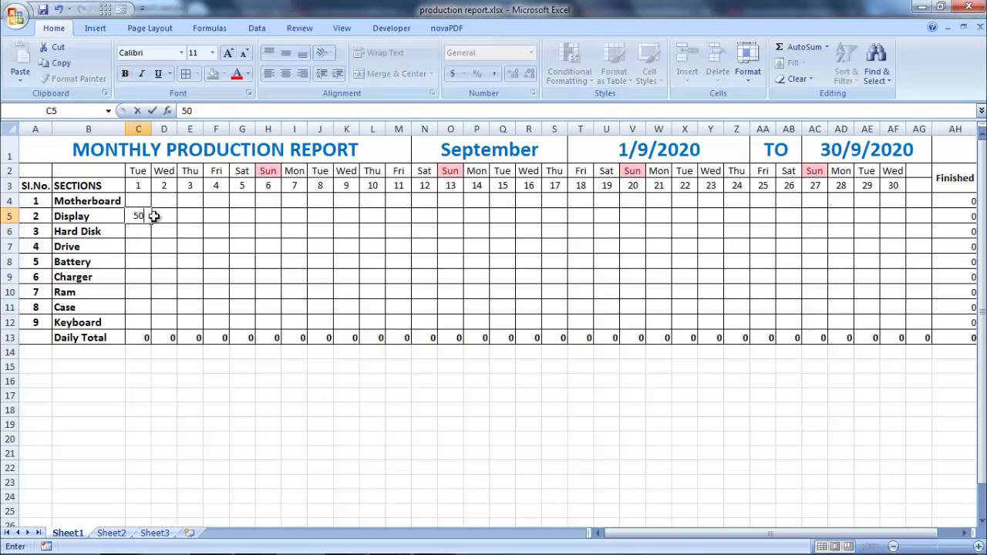
{"action": "left_click", "coordinate": [154, 217]}
{"action": "type", "text": "100"}
{"action": "key", "text": "Return"}
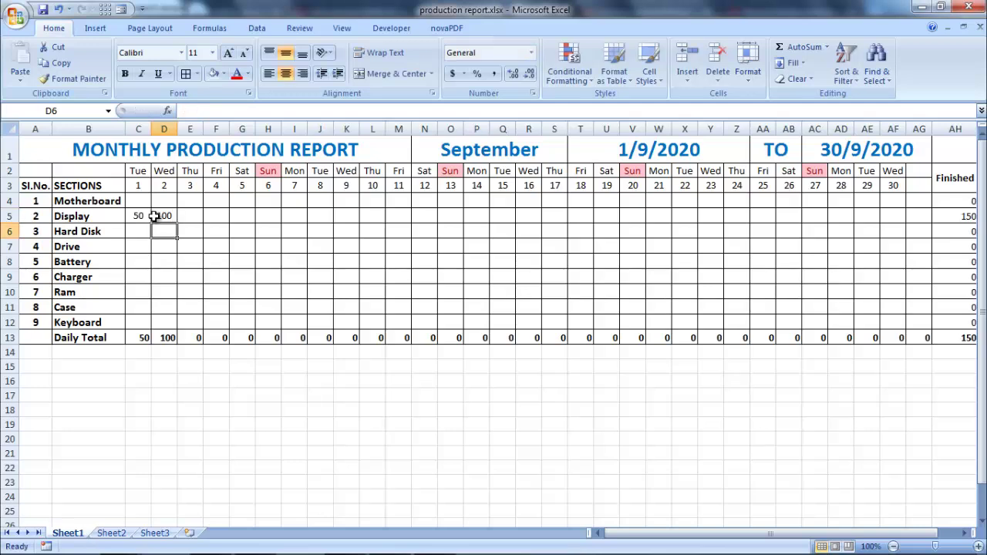
{"action": "type", "text": "150"}
{"action": "key", "text": "Left"}
{"action": "type", "text": "2"}
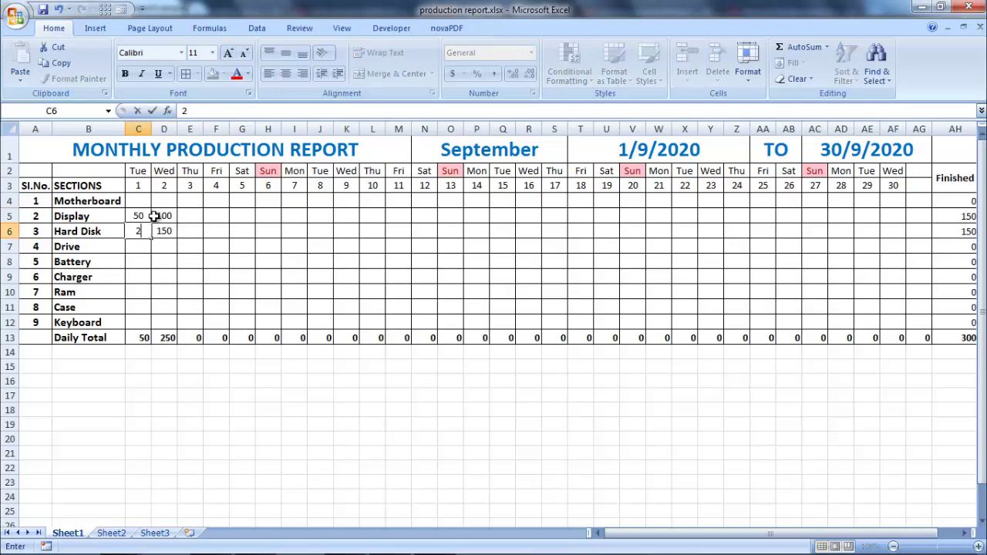
{"action": "key", "text": "Right"}
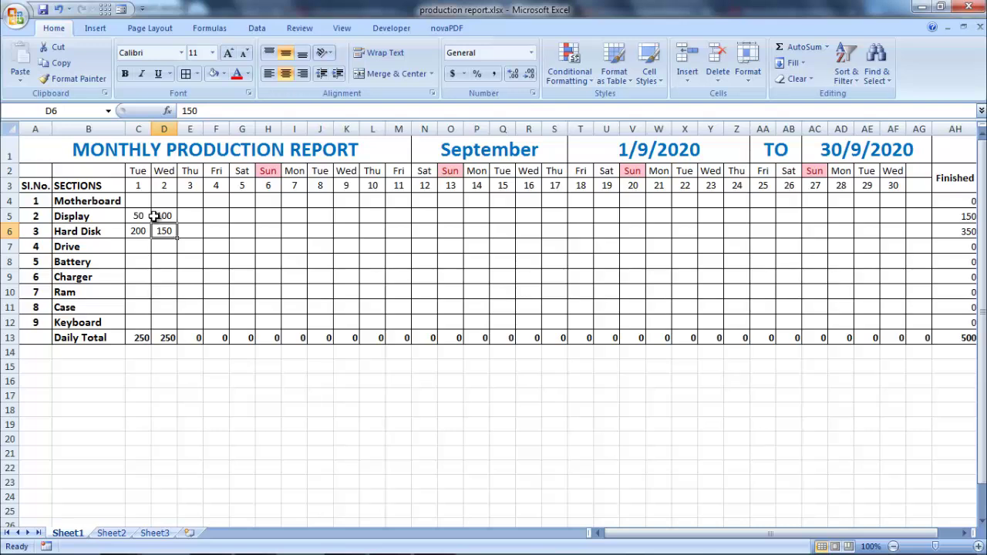
{"action": "key", "text": "Right"}
{"action": "key", "text": "Right"}
{"action": "key", "text": "Right"}
{"action": "key", "text": "Right"}
{"action": "key", "text": "Right"}
{"action": "key", "text": "Right"}
{"action": "key", "text": "Right"}
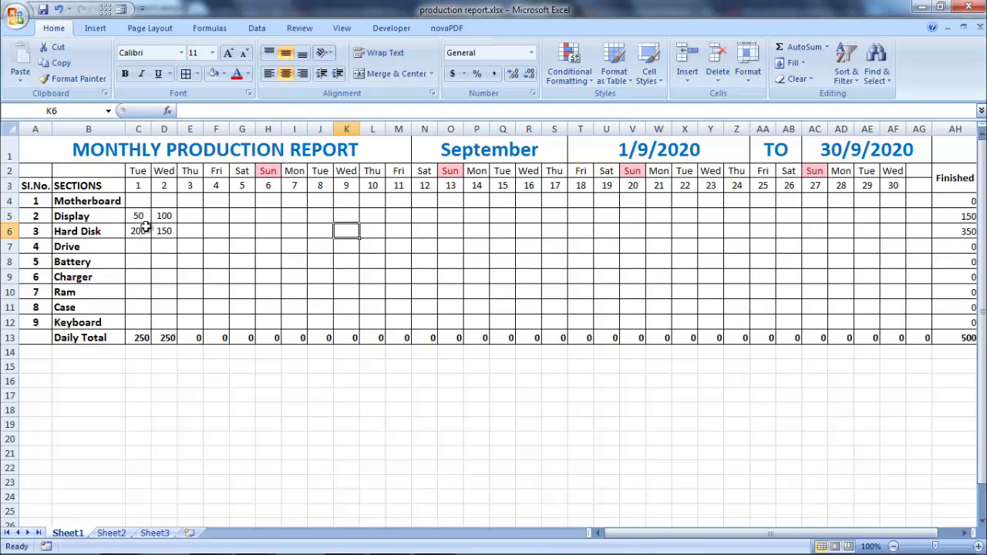
{"action": "left_click", "coordinate": [143, 244]}
{"action": "left_click", "coordinate": [139, 217]}
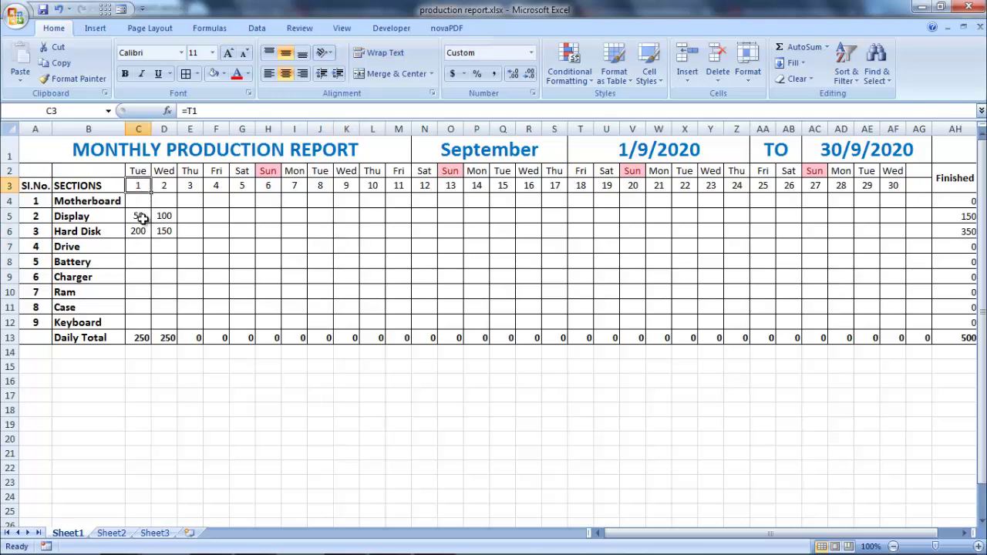
{"action": "left_click", "coordinate": [139, 339]}
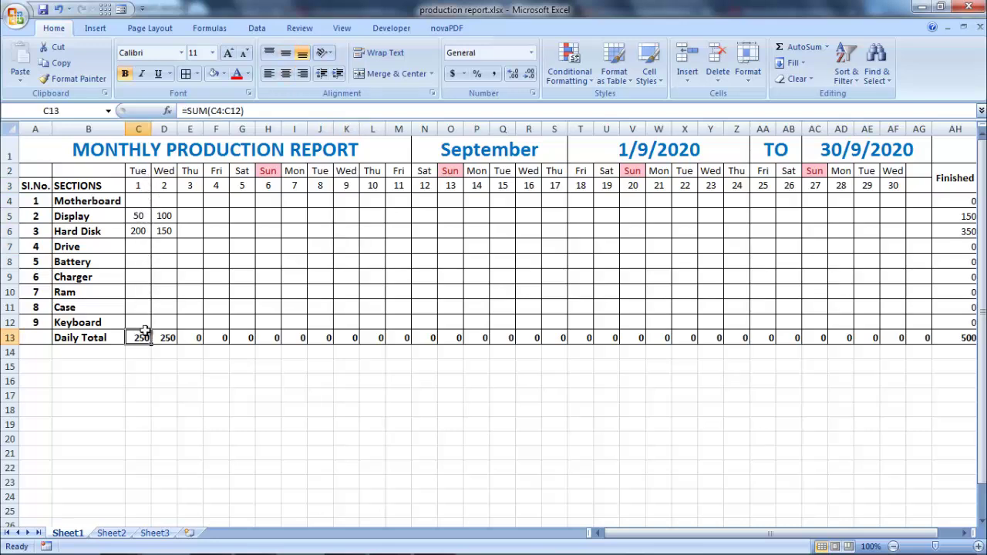
{"action": "left_click", "coordinate": [165, 187]}
{"action": "left_click", "coordinate": [167, 339]}
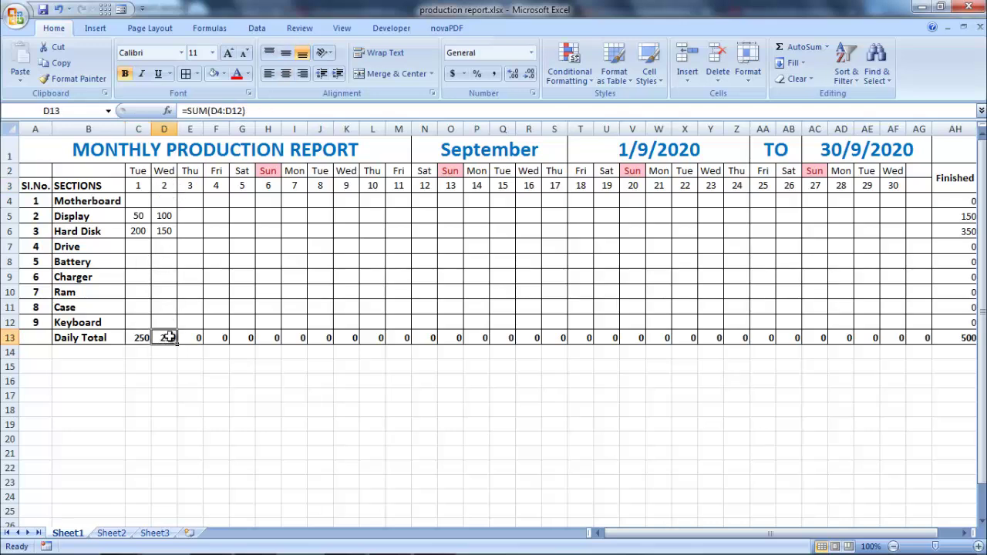
{"action": "key", "text": "Right"}
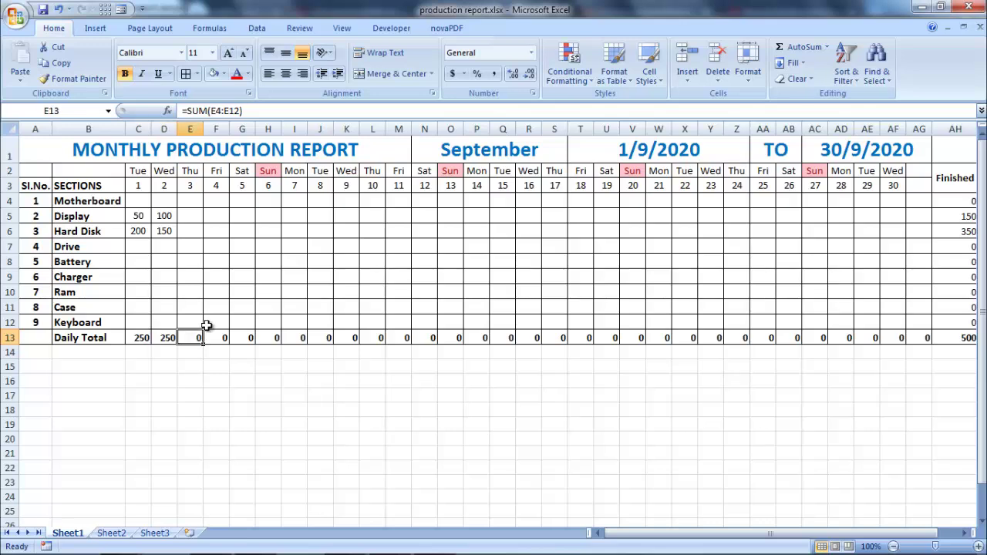
{"action": "key", "text": "Right"}
{"action": "key", "text": "Right"}
{"action": "left_click_drag", "start_coordinate": [688, 533], "coordinate": [720, 513]}
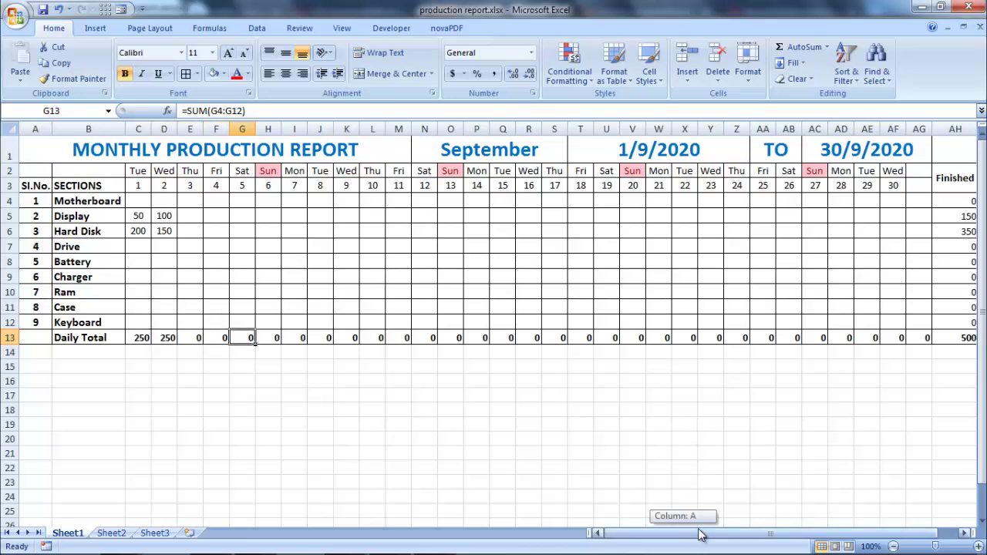
{"action": "left_click", "coordinate": [853, 215]}
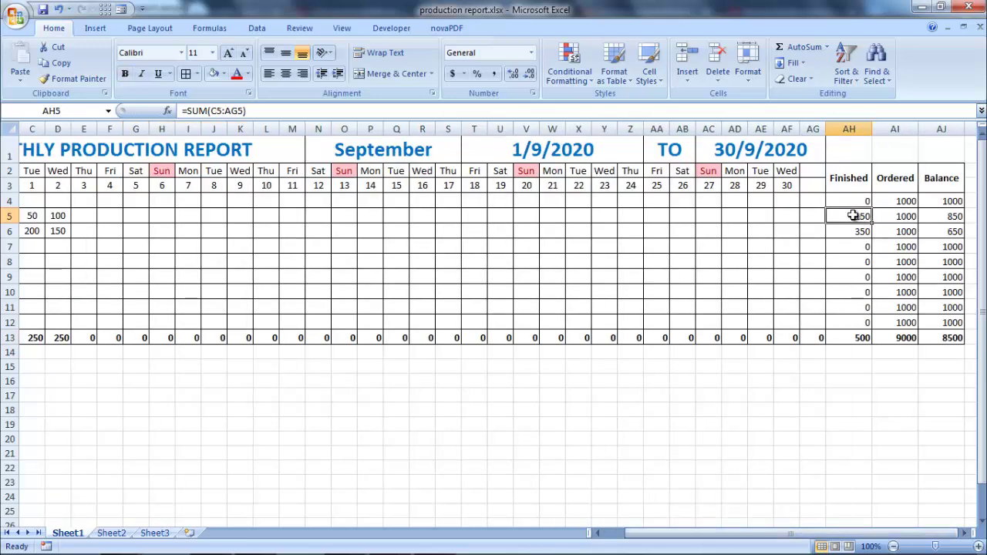
{"action": "left_click", "coordinate": [952, 218]}
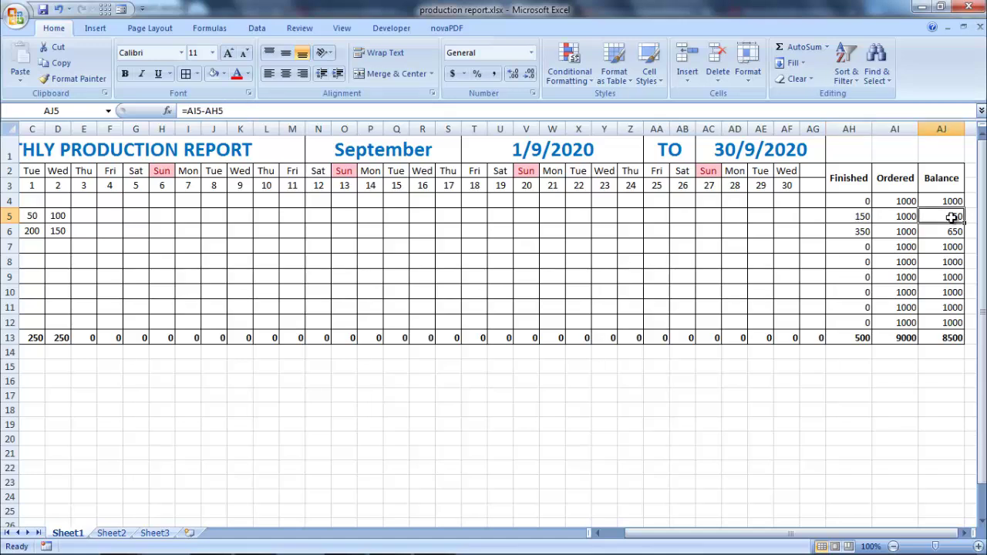
{"action": "left_click", "coordinate": [862, 232]}
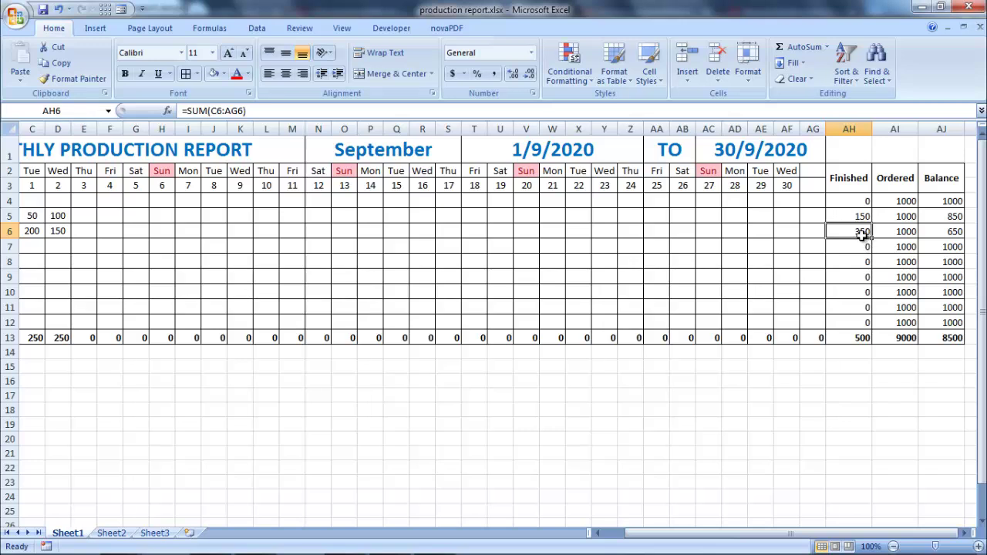
{"action": "left_click", "coordinate": [944, 231]}
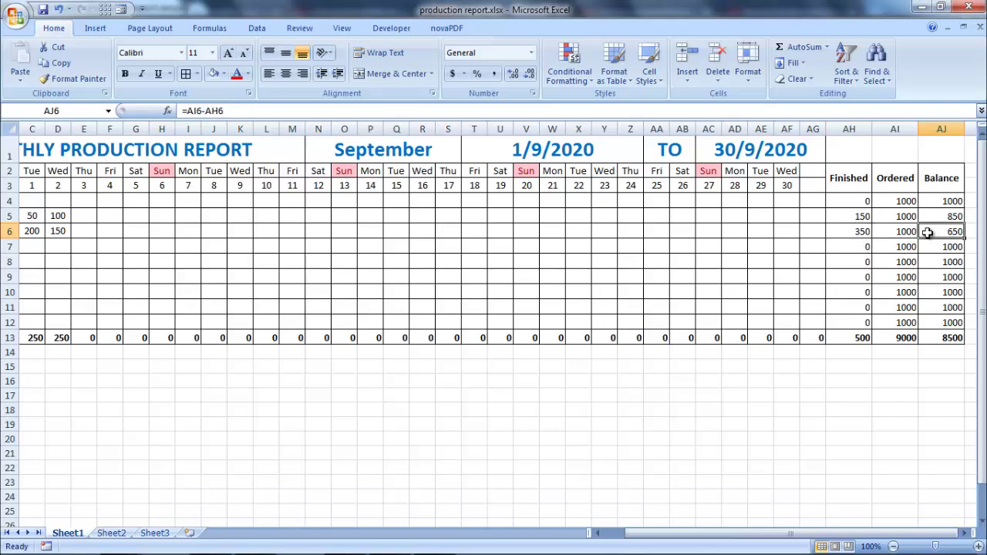
{"action": "left_click", "coordinate": [862, 344]}
{"action": "key", "text": "ctrl+b"}
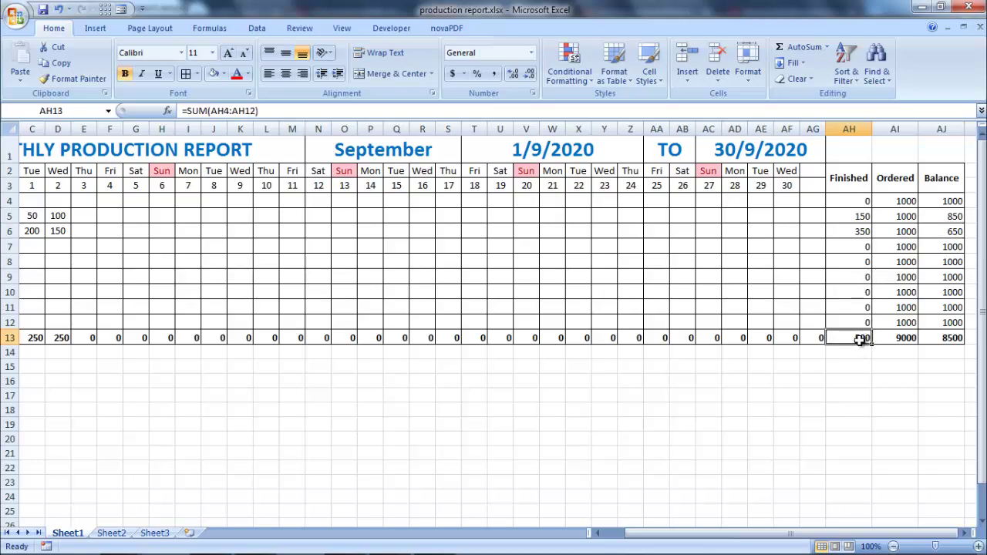
{"action": "left_click", "coordinate": [950, 338]}
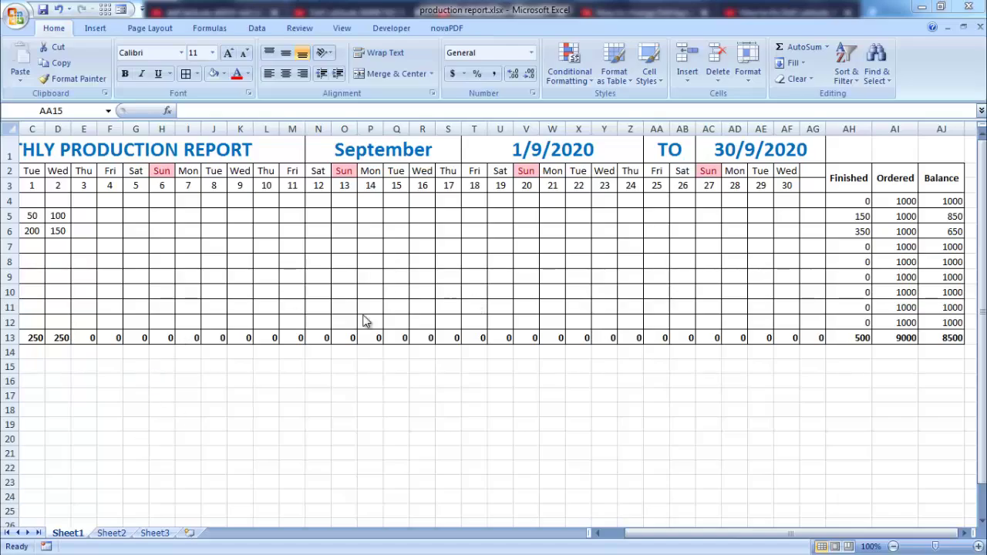
{"action": "left_click", "coordinate": [663, 539]}
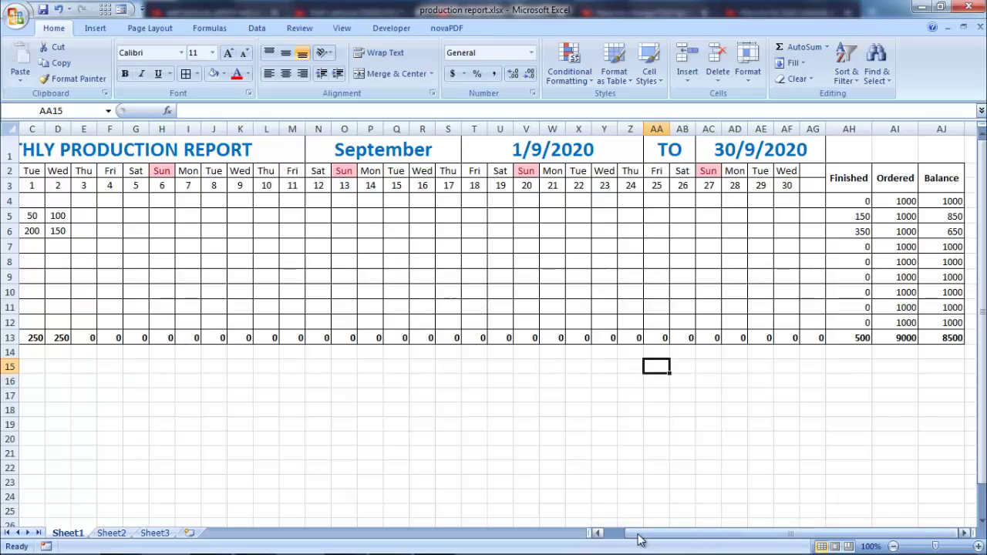
{"action": "left_click_drag", "start_coordinate": [637, 537], "coordinate": [606, 538]}
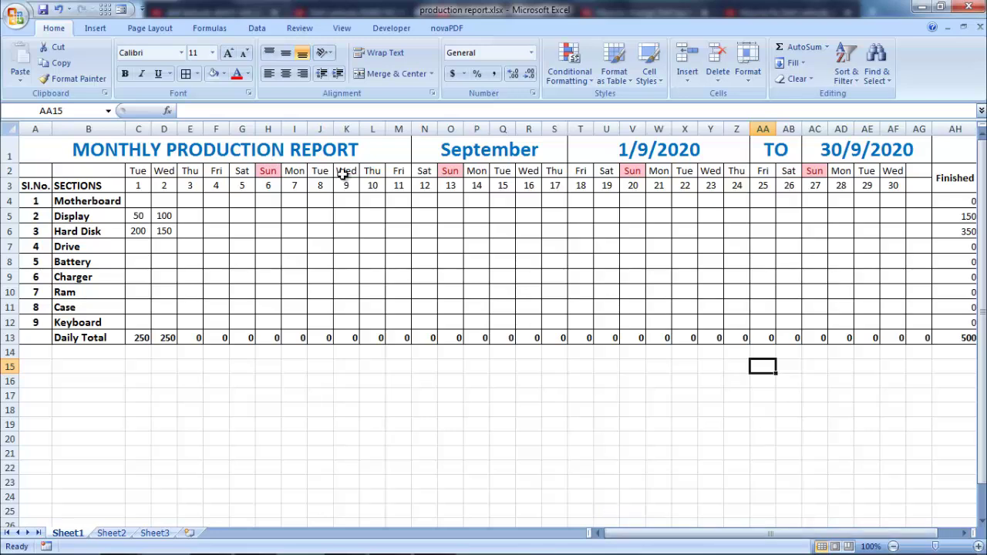
- Copy Sheet1 to the end of the workbook and set the copy's month to October
{"action": "right_click", "coordinate": [80, 542]}
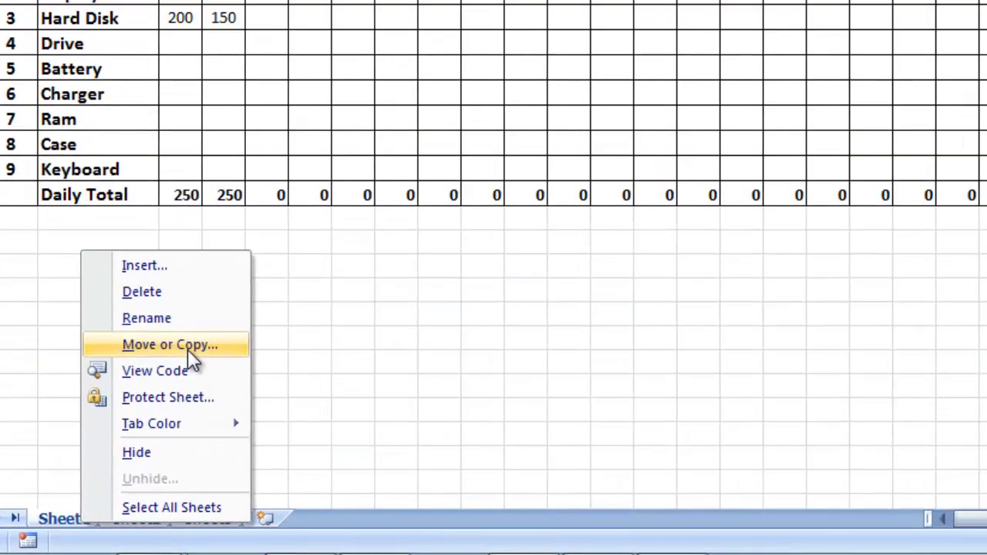
{"action": "left_click", "coordinate": [187, 349]}
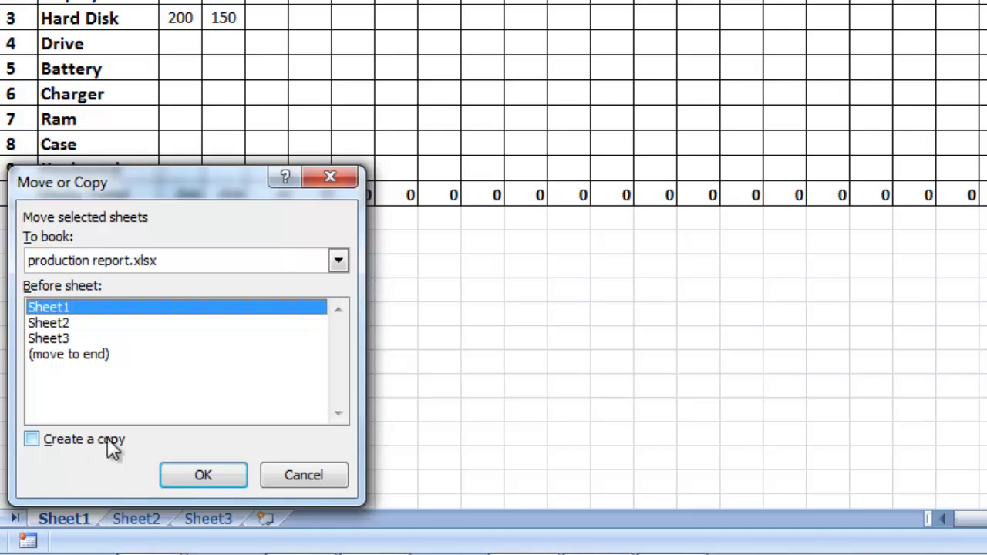
{"action": "left_click", "coordinate": [34, 437]}
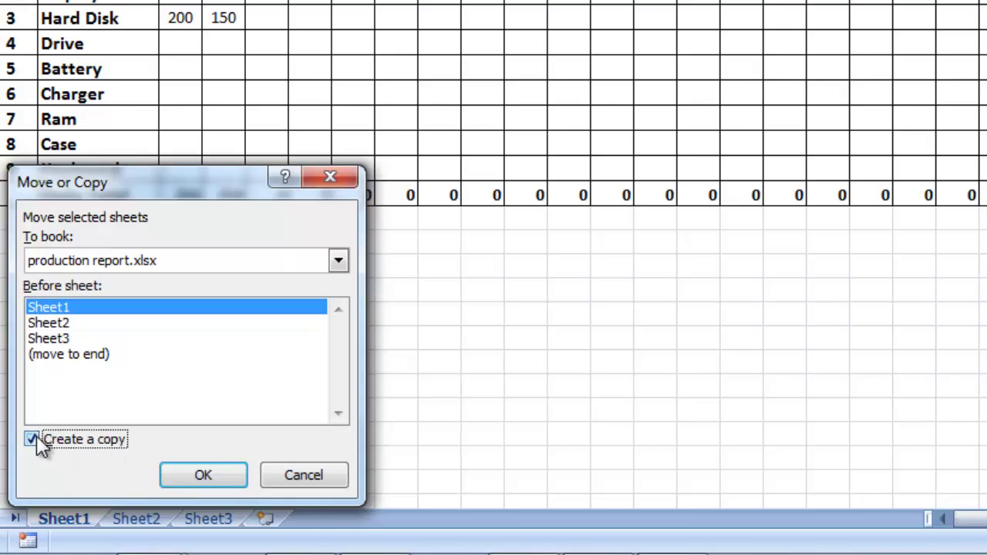
{"action": "left_click", "coordinate": [97, 356]}
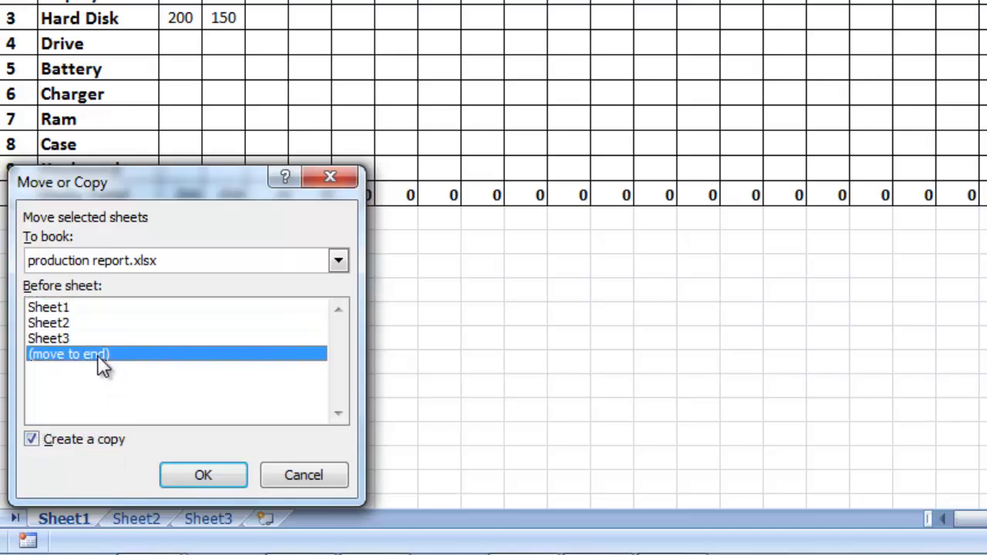
{"action": "left_click", "coordinate": [213, 474]}
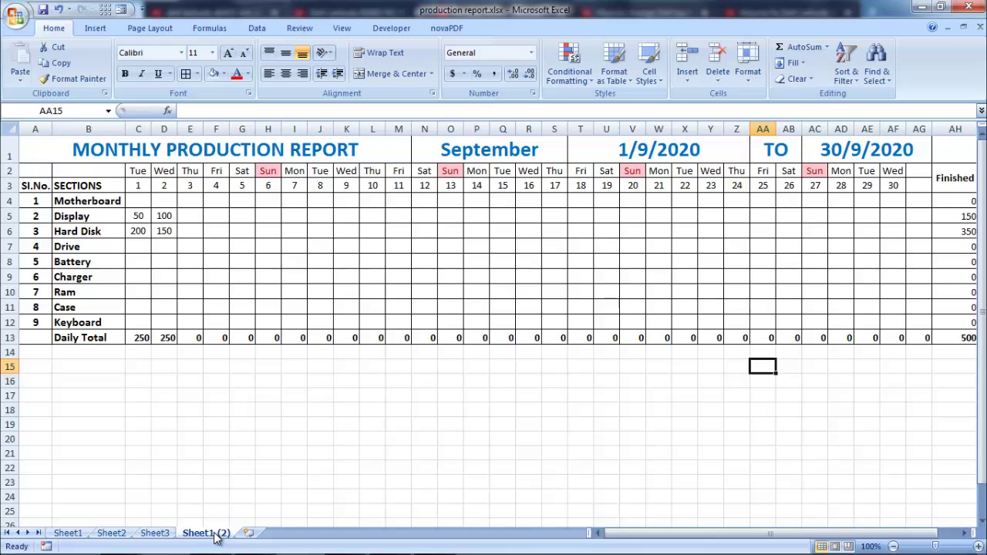
{"action": "left_click", "coordinate": [554, 154]}
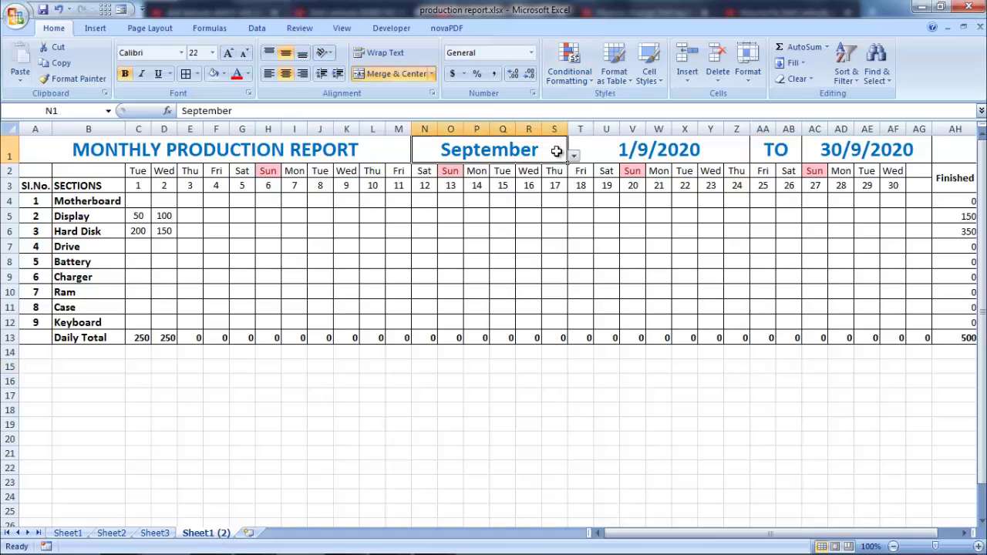
{"action": "left_click", "coordinate": [574, 156]}
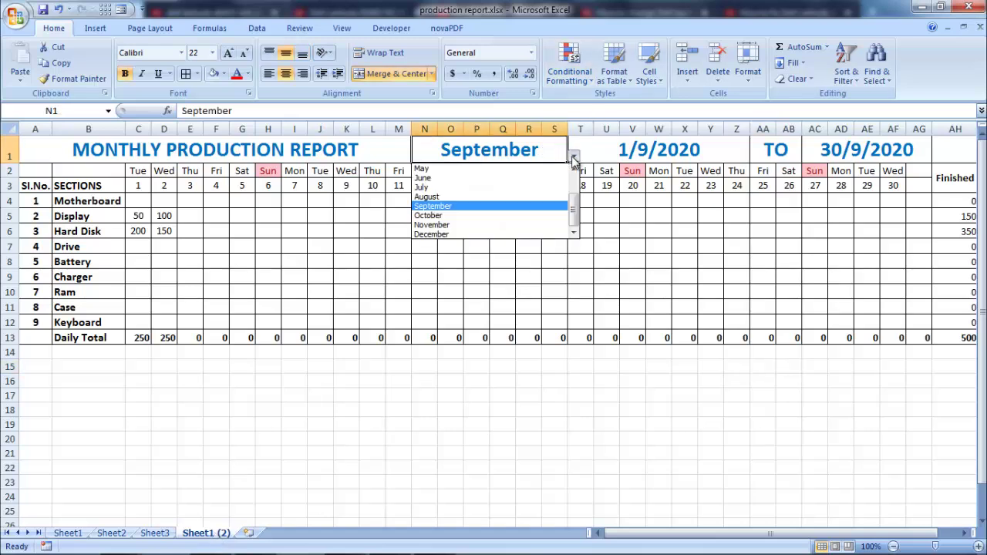
{"action": "left_click", "coordinate": [472, 211]}
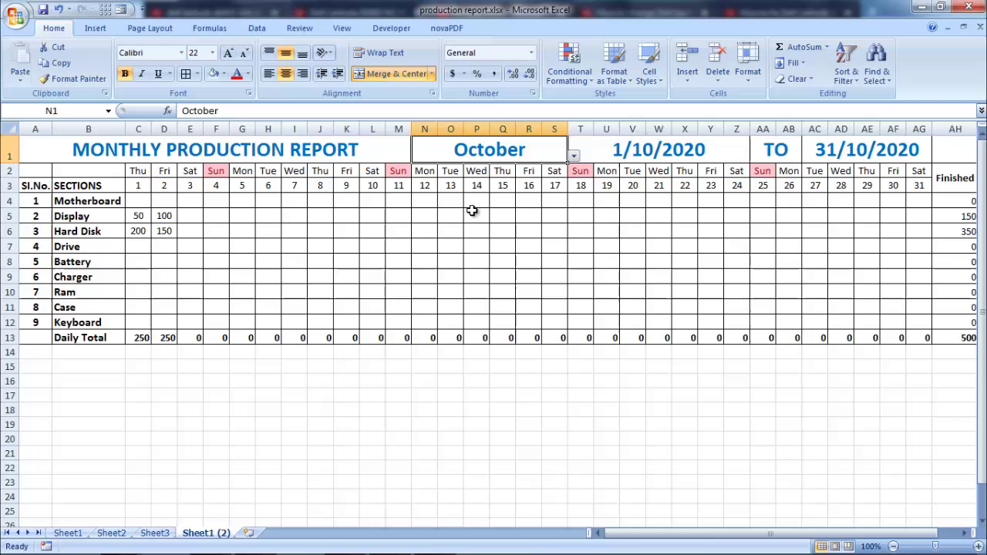
- Rename the copied sheet October and delete its copied production figures in C4:G7
{"action": "right_click", "coordinate": [213, 534]}
{"action": "left_click", "coordinate": [261, 404]}
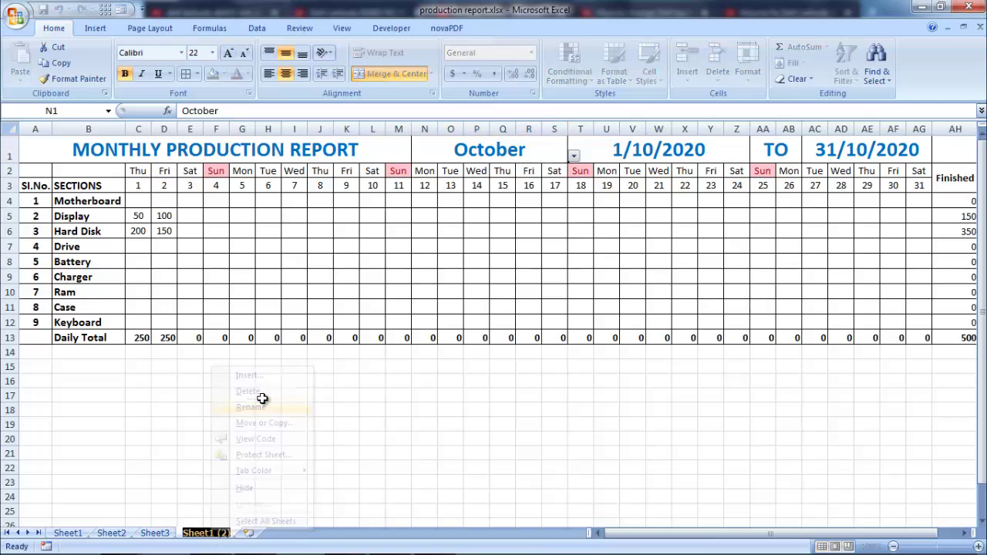
{"action": "type", "text": "Oc"}
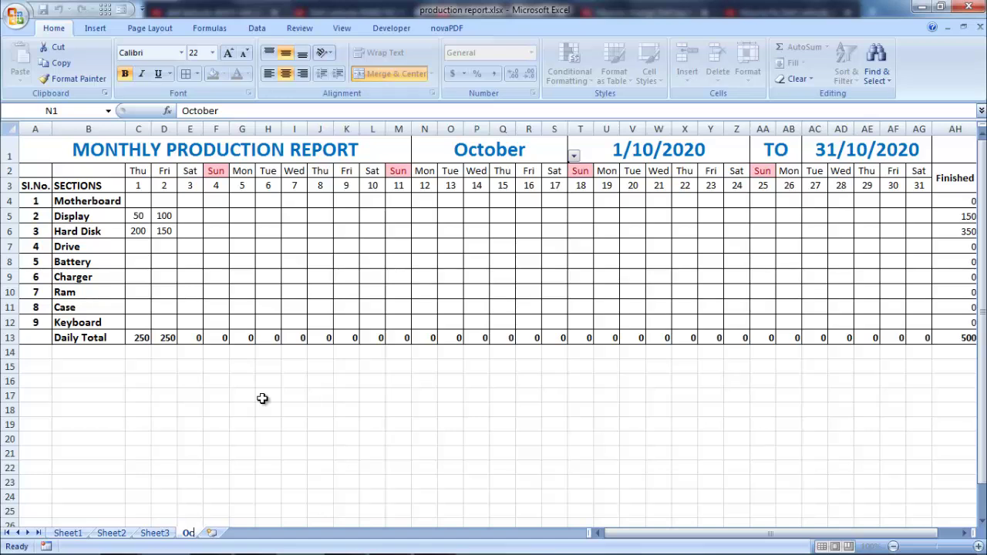
{"action": "type", "text": "tober"}
{"action": "key", "text": "Return"}
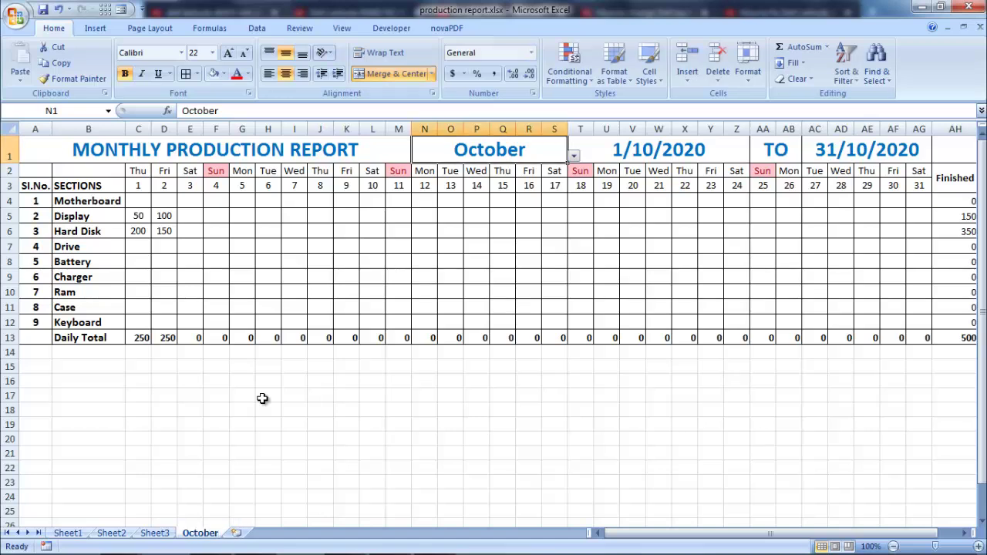
{"action": "left_click_drag", "start_coordinate": [142, 203], "coordinate": [254, 245]}
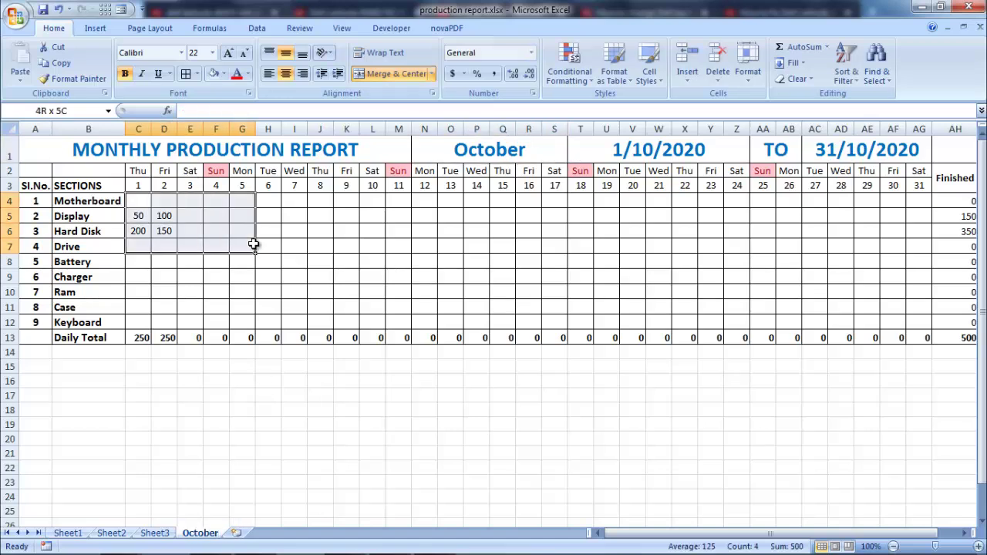
{"action": "key", "text": "Delete"}
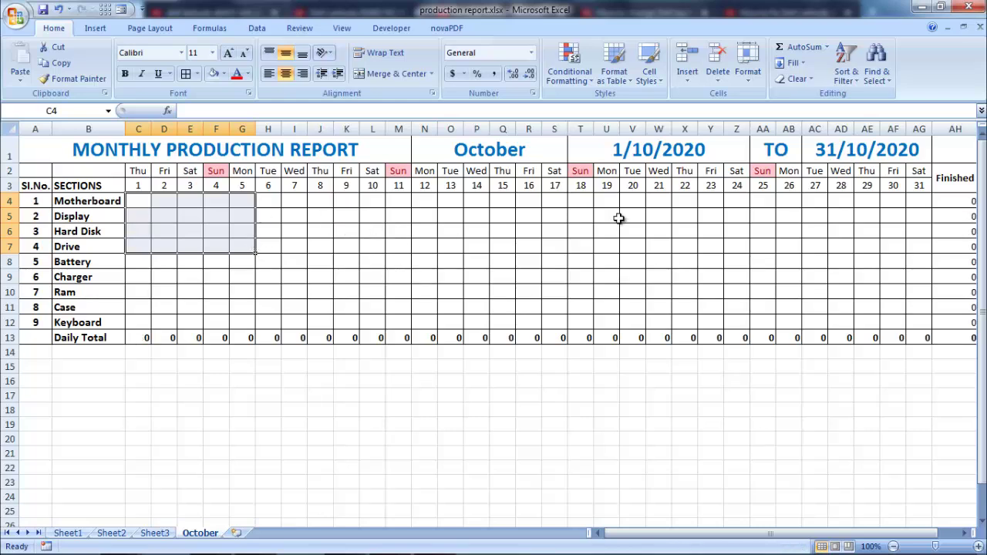
- Rename Sheet1, which holds the September data, to 'September'
{"action": "left_click", "coordinate": [69, 533]}
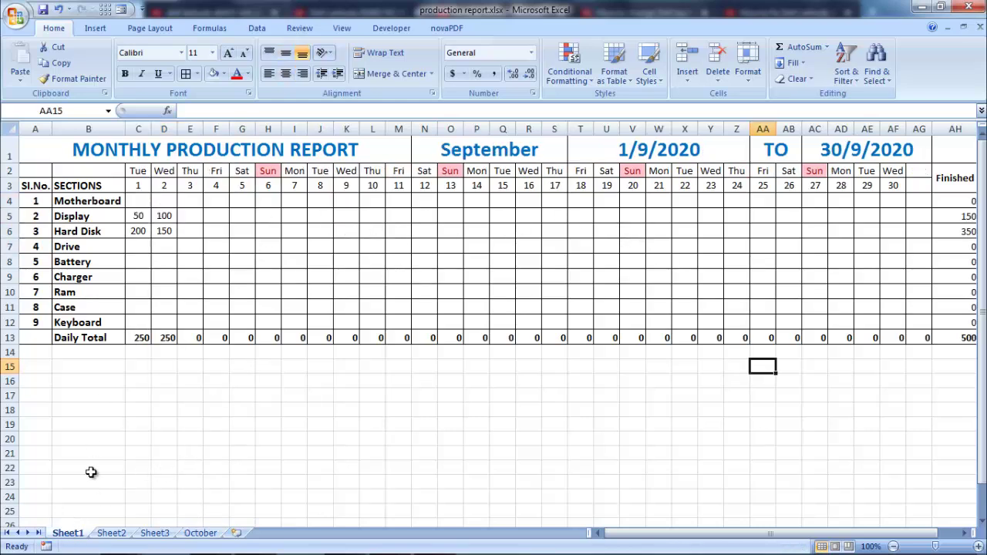
{"action": "right_click", "coordinate": [77, 533]}
{"action": "left_click", "coordinate": [134, 404]}
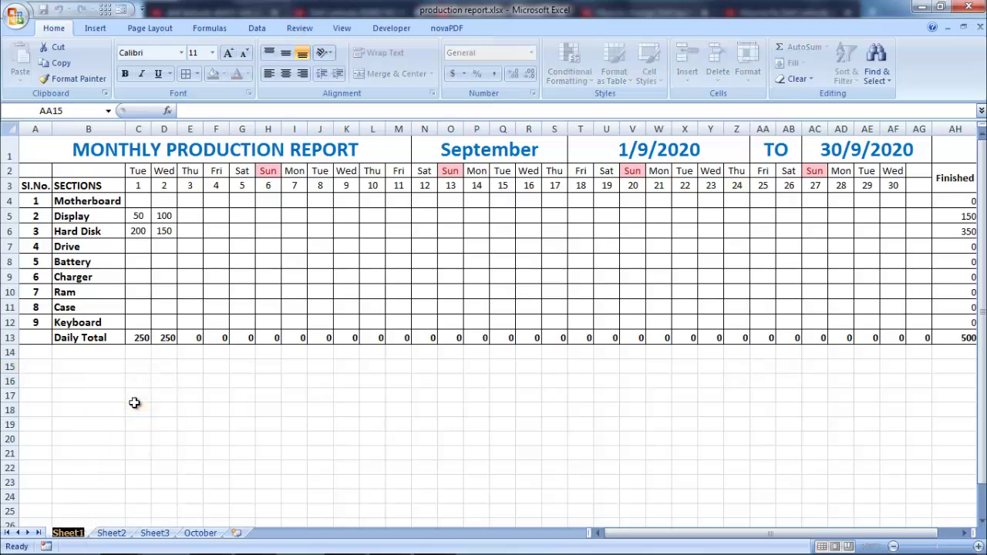
{"action": "type", "text": "Sep"}
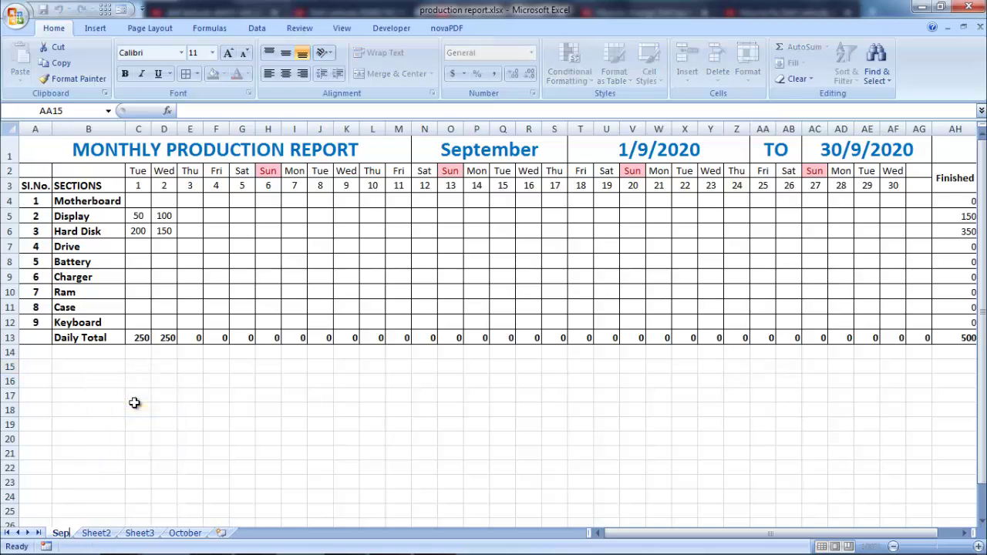
{"action": "type", "text": "tember"}
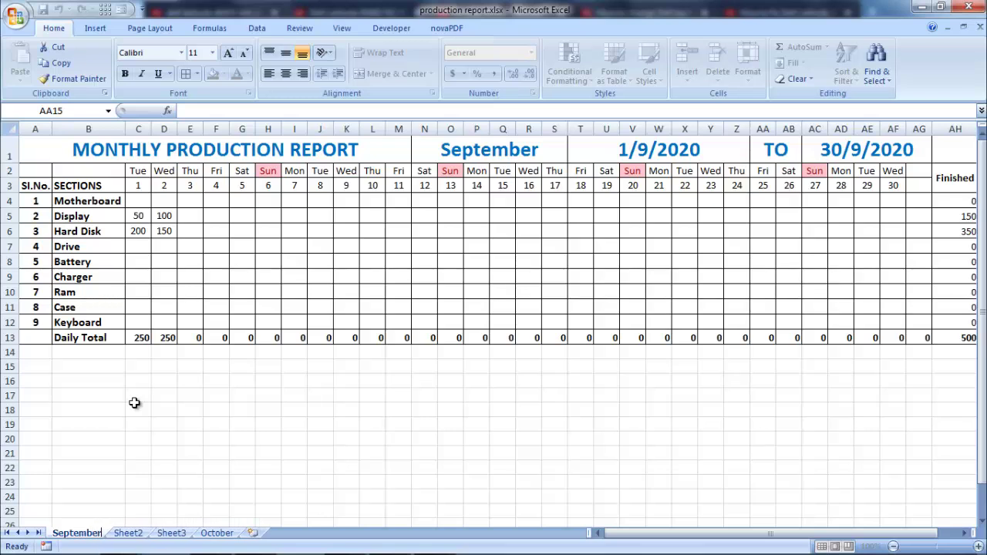
{"action": "key", "text": "Return"}
{"action": "left_click", "coordinate": [346, 321]}
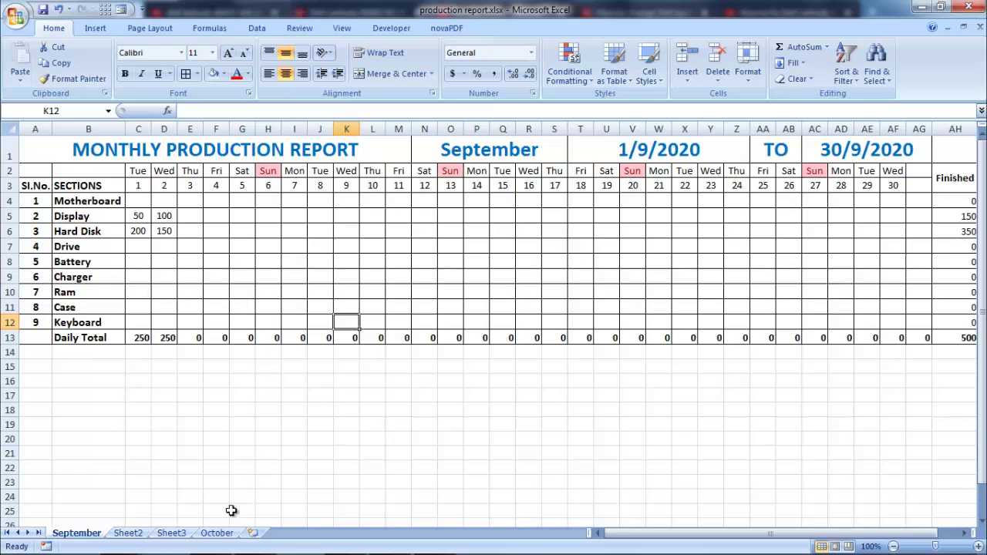
- Compare against the October sheet, then return to September and select the report title cell
{"action": "left_click", "coordinate": [218, 532]}
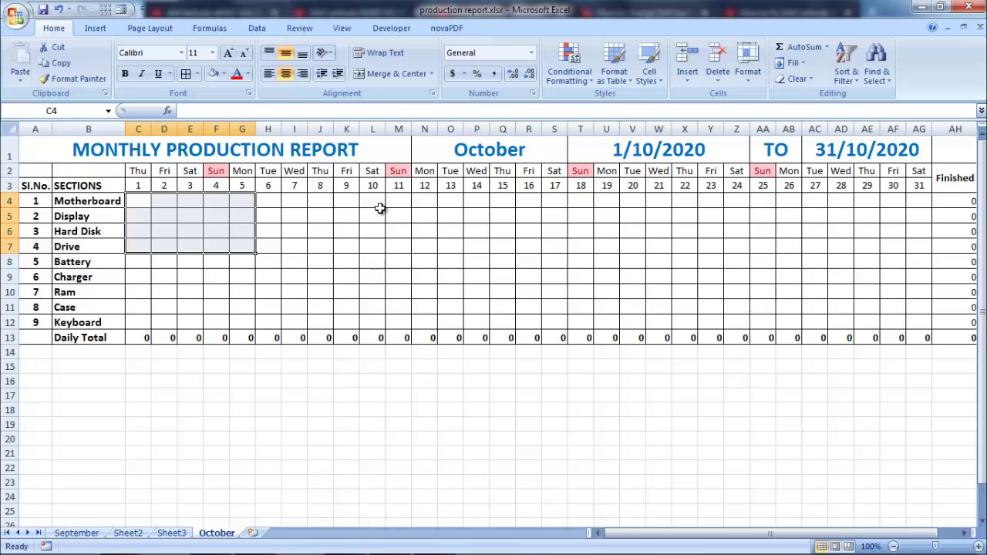
{"action": "left_click", "coordinate": [85, 532]}
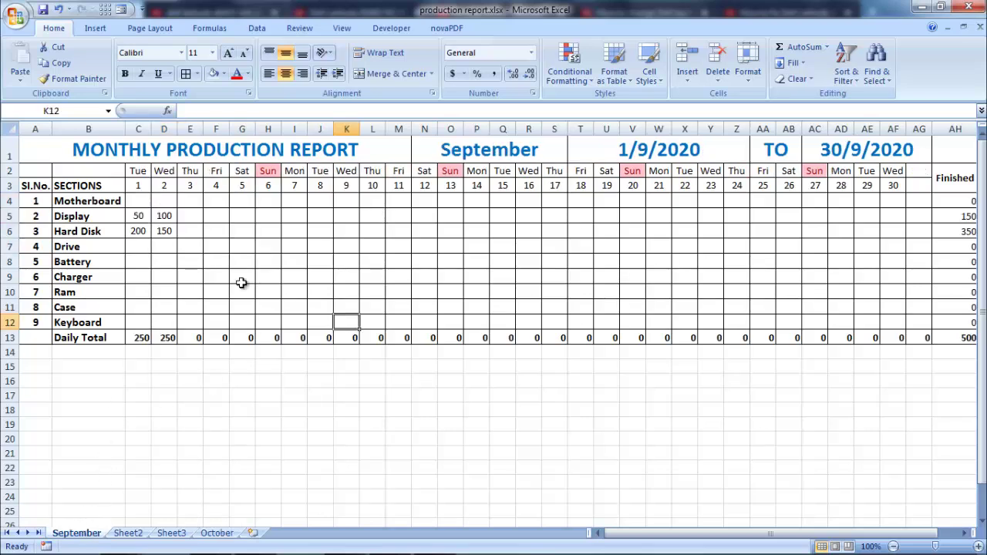
{"action": "left_click", "coordinate": [181, 151]}
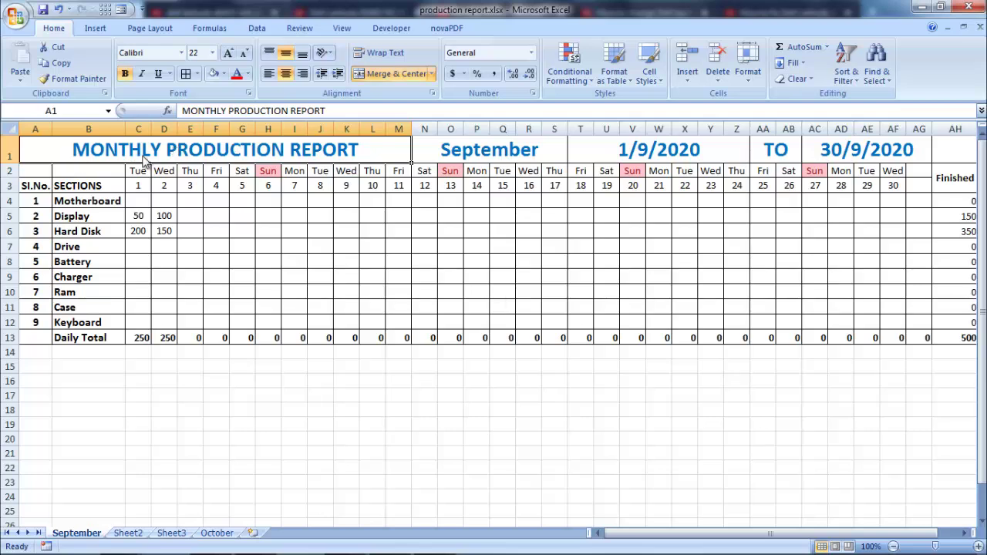
- Fill the title cell pastel pink and the September month cell light green
{"action": "left_click", "coordinate": [225, 75]}
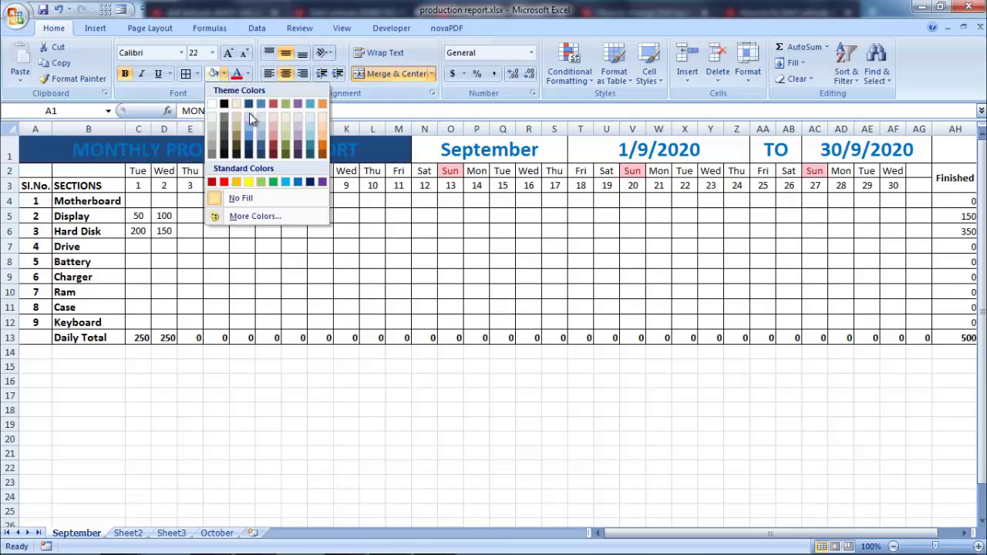
{"action": "left_click", "coordinate": [459, 145]}
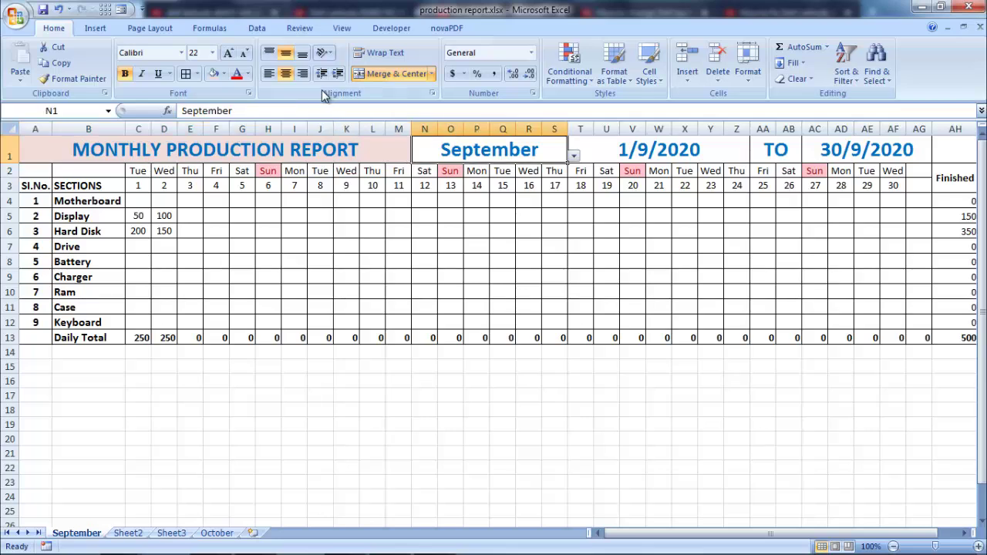
{"action": "left_click", "coordinate": [224, 73]}
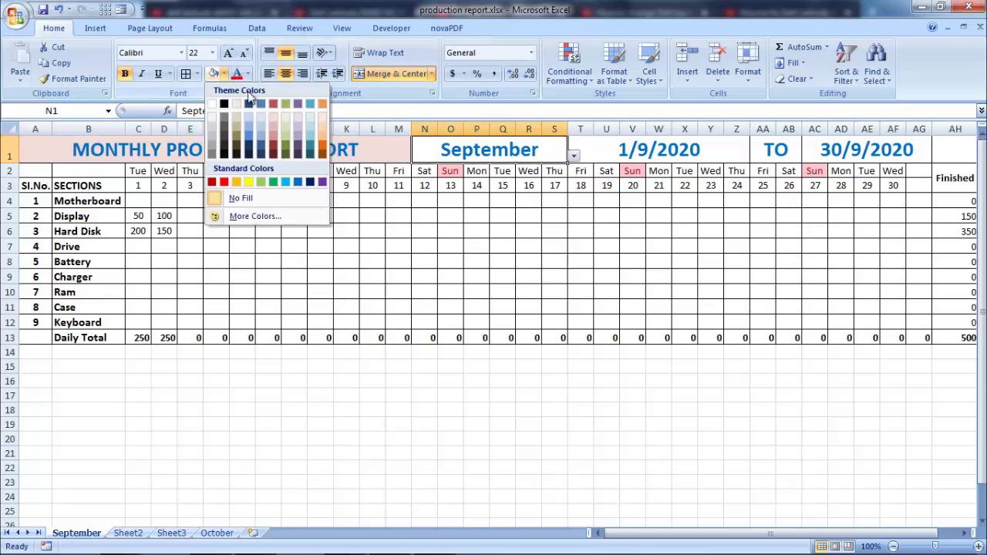
{"action": "left_click", "coordinate": [407, 121]}
- Fill the start date 1/9/2020 and end date 30/9/2020 cells light orange
{"action": "left_click", "coordinate": [605, 154]}
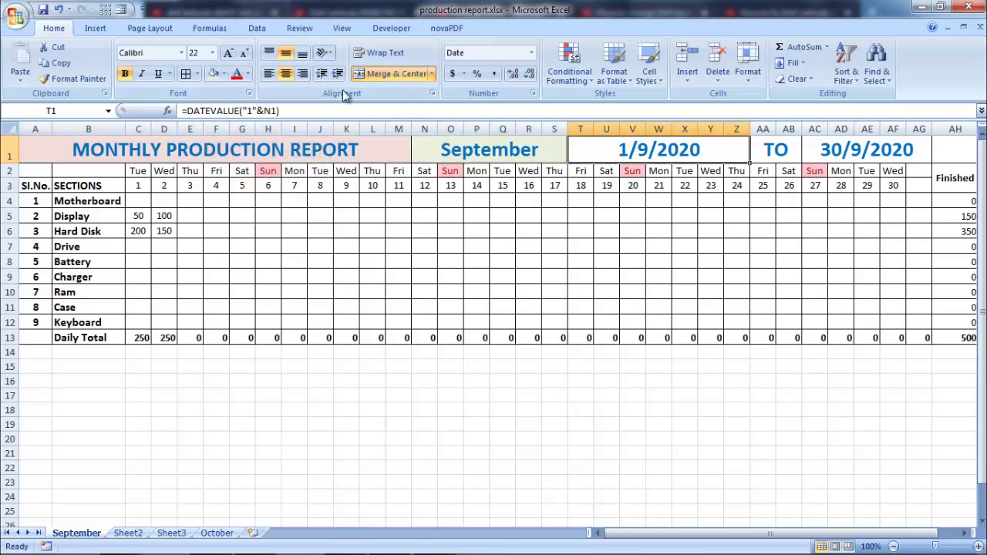
{"action": "left_click", "coordinate": [223, 74]}
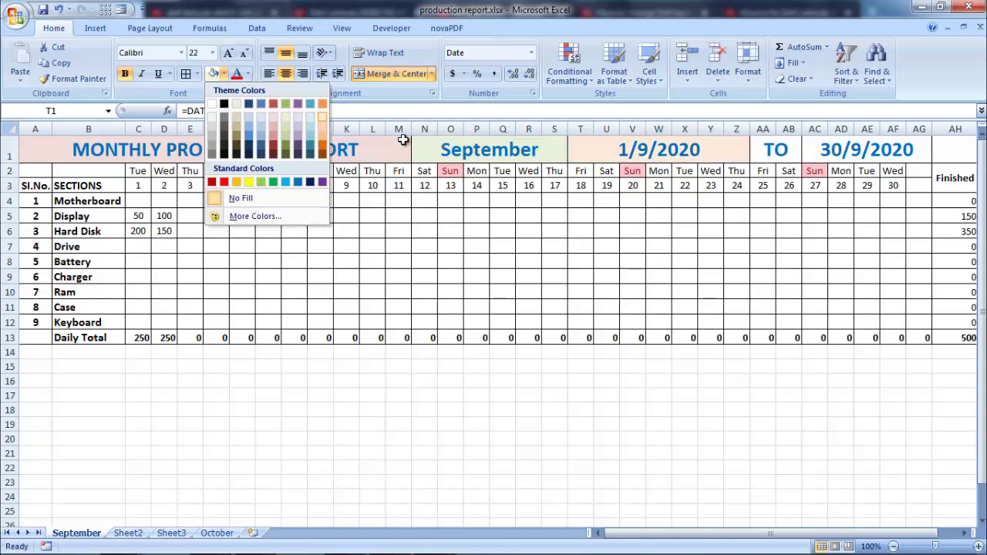
{"action": "left_click", "coordinate": [739, 448]}
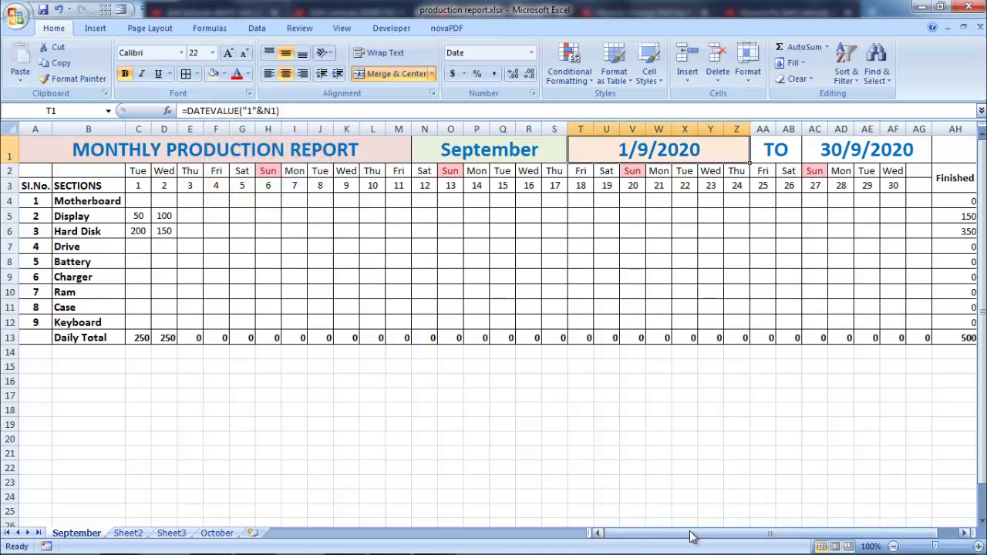
{"action": "left_click_drag", "start_coordinate": [692, 533], "coordinate": [747, 520]}
{"action": "left_click", "coordinate": [781, 149]}
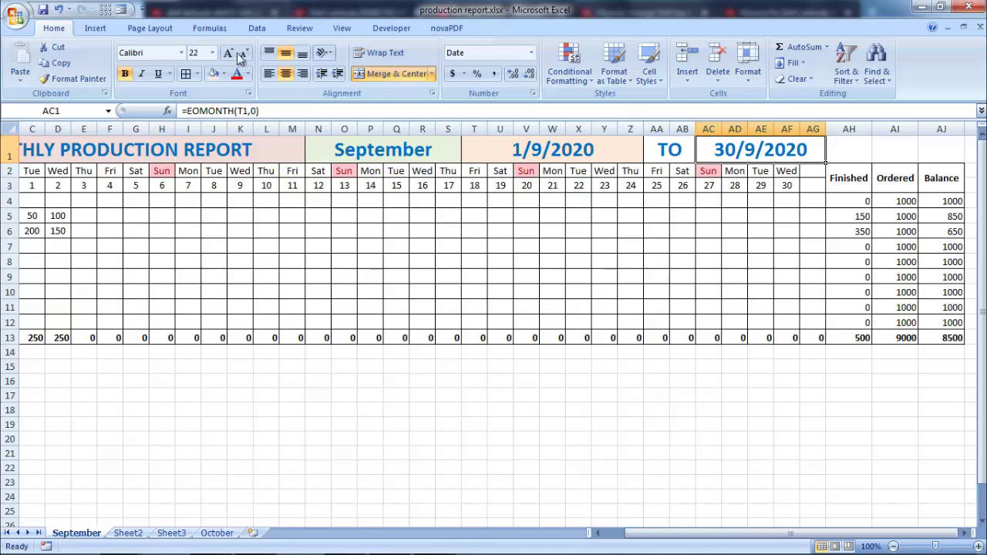
{"action": "left_click", "coordinate": [213, 74]}
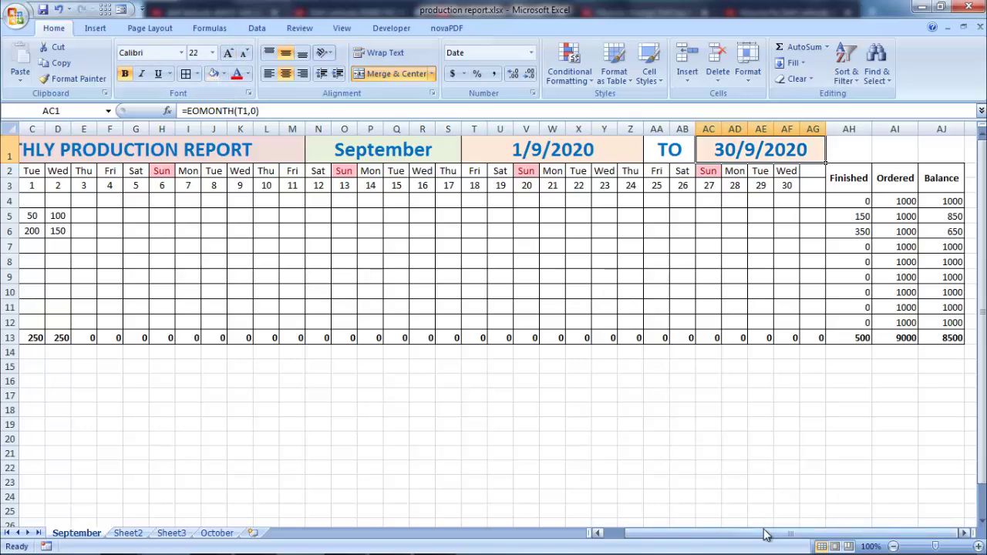
- Select the Display values 50 in C5 and 100 in D5
{"action": "left_click_drag", "start_coordinate": [773, 534], "coordinate": [740, 534]}
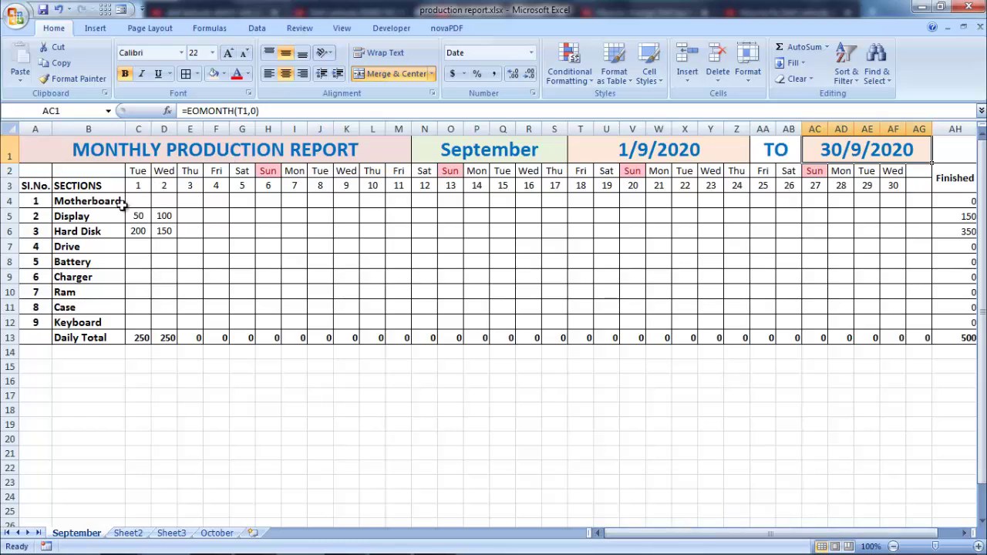
{"action": "left_click", "coordinate": [159, 217]}
{"action": "left_click", "coordinate": [137, 229]}
{"action": "left_click", "coordinate": [141, 215]}
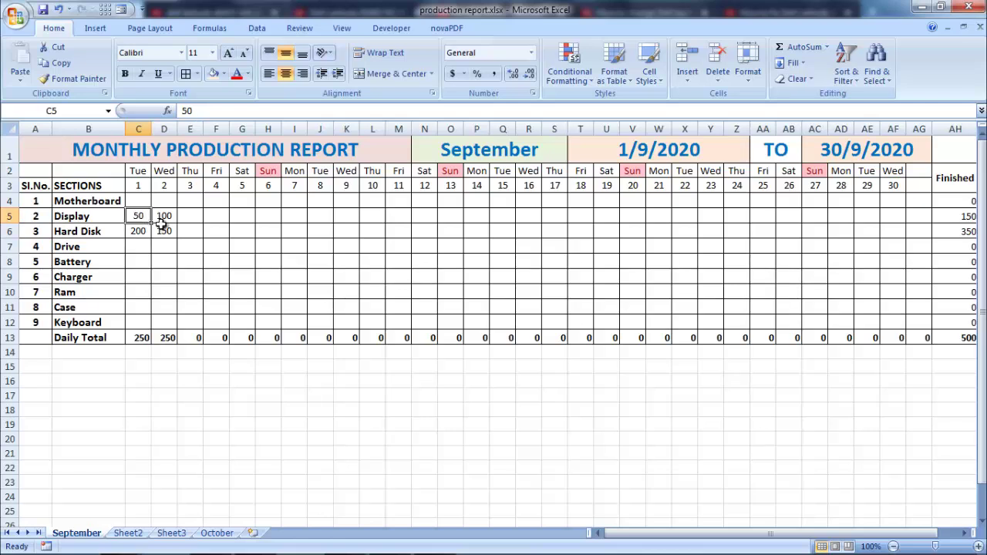
{"action": "left_click", "coordinate": [160, 219]}
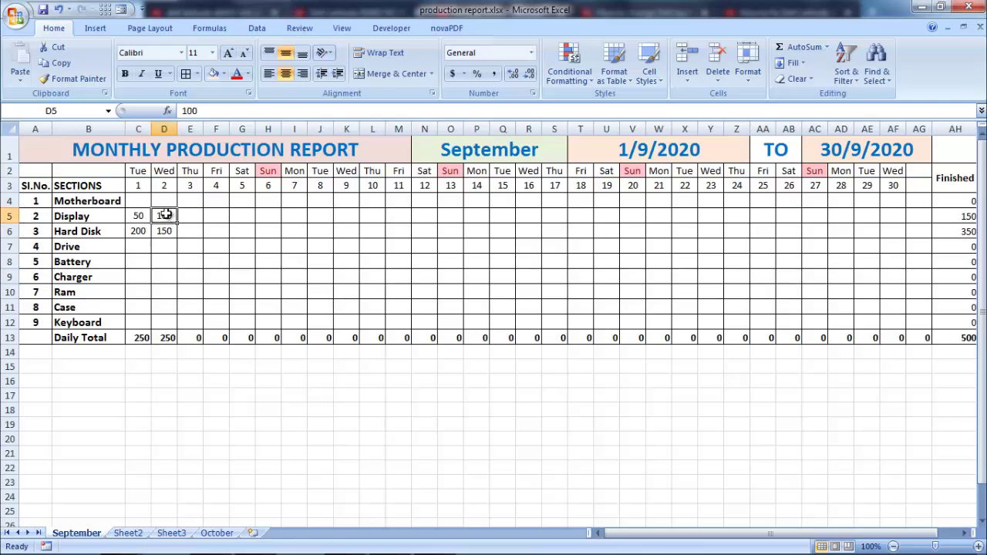